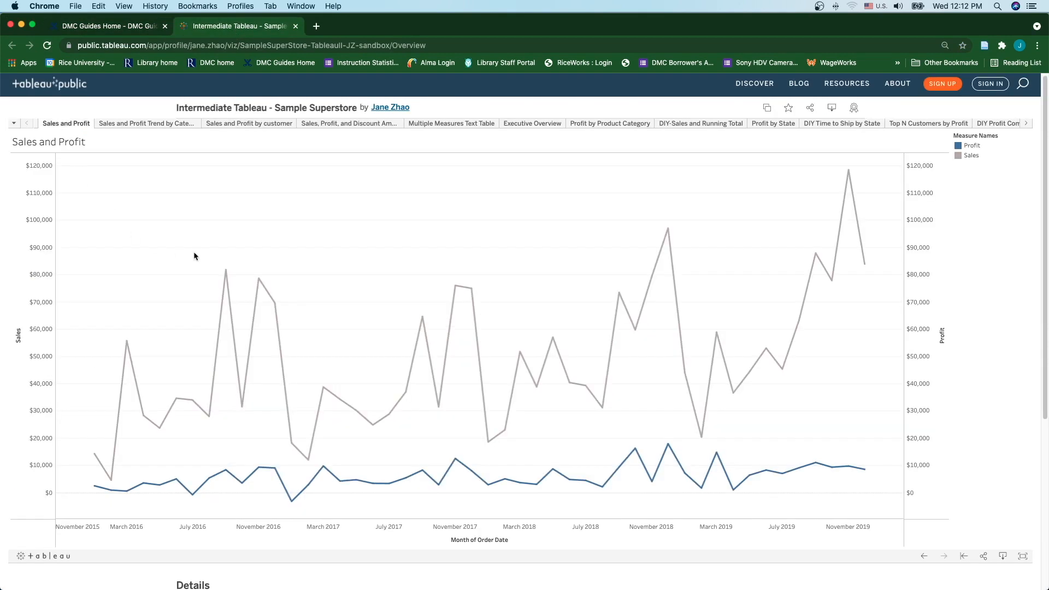
Step: Browse the Superstore sheets from Sales and Profit Trend by Category through Top N Customers by Profit
click(135, 126)
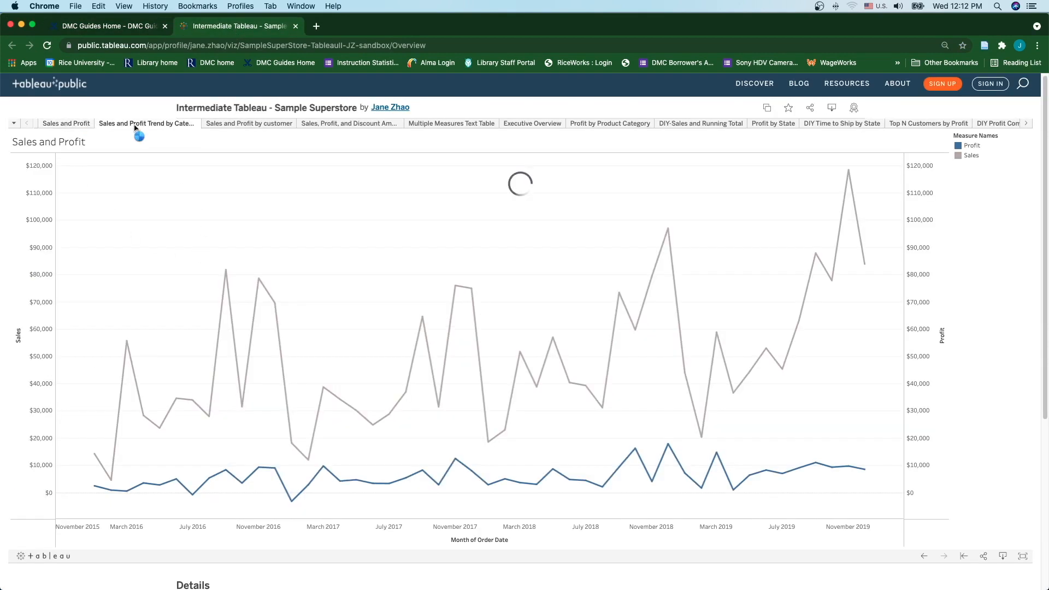
click(334, 126)
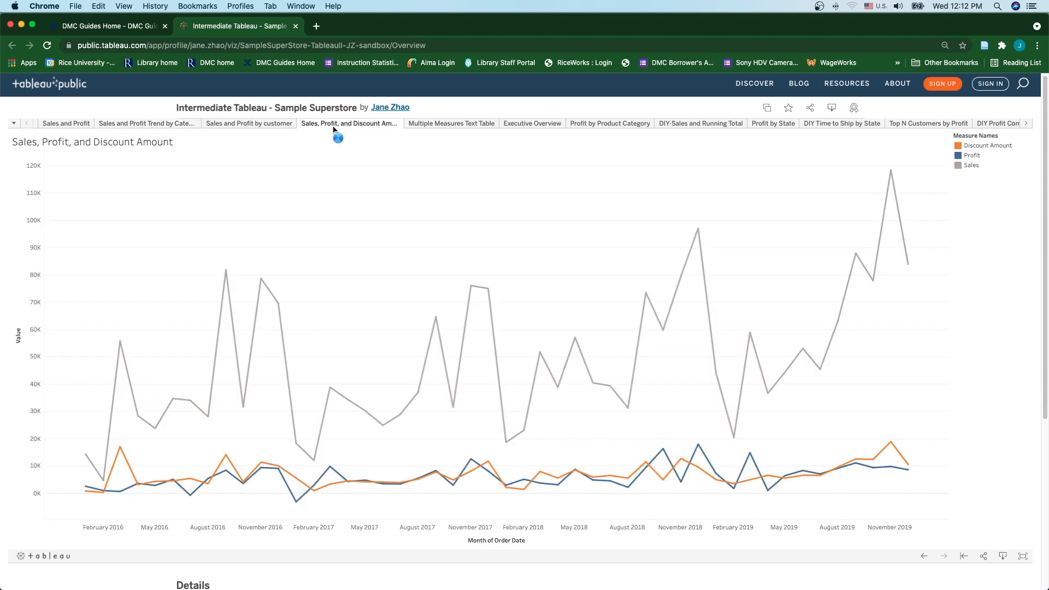
click(452, 126)
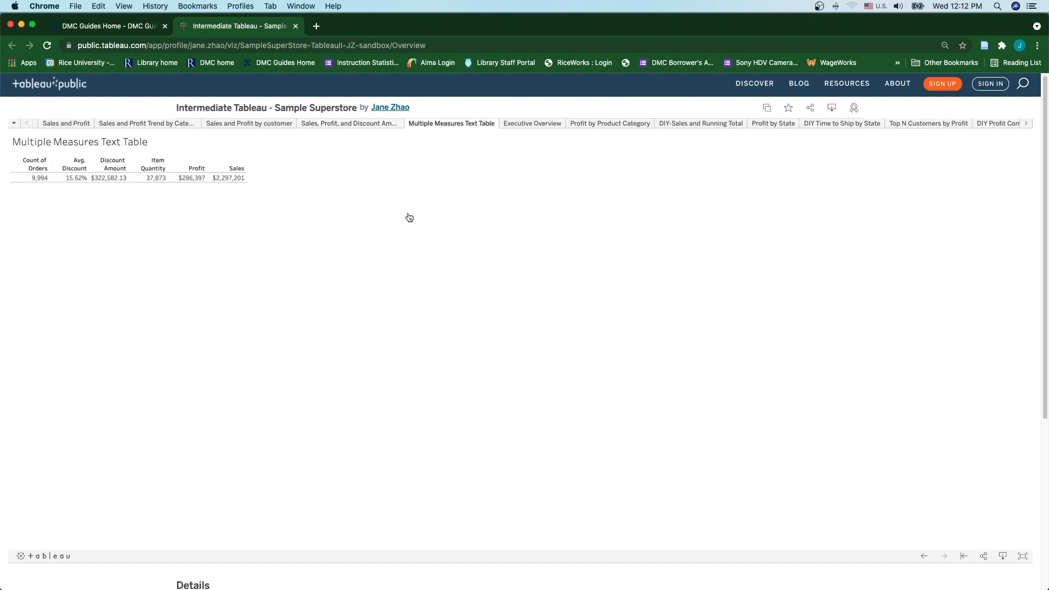
click(541, 127)
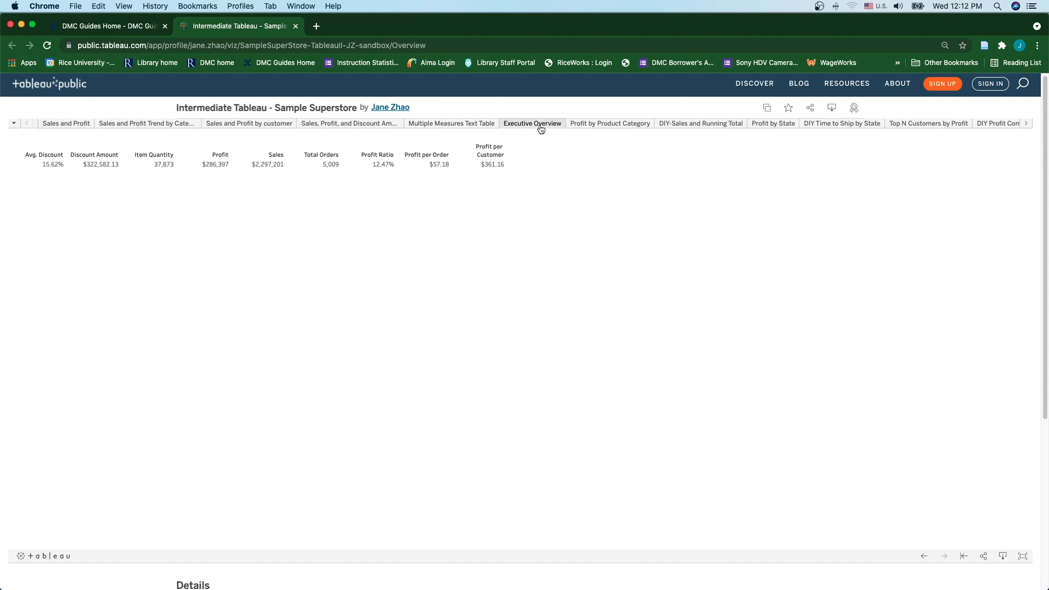
click(622, 126)
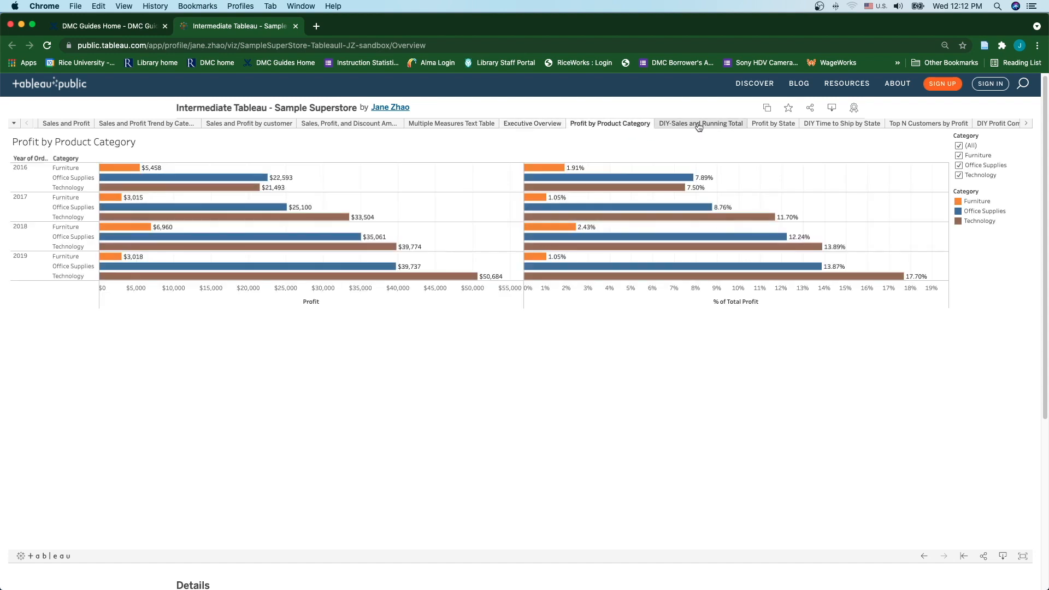
click(772, 125)
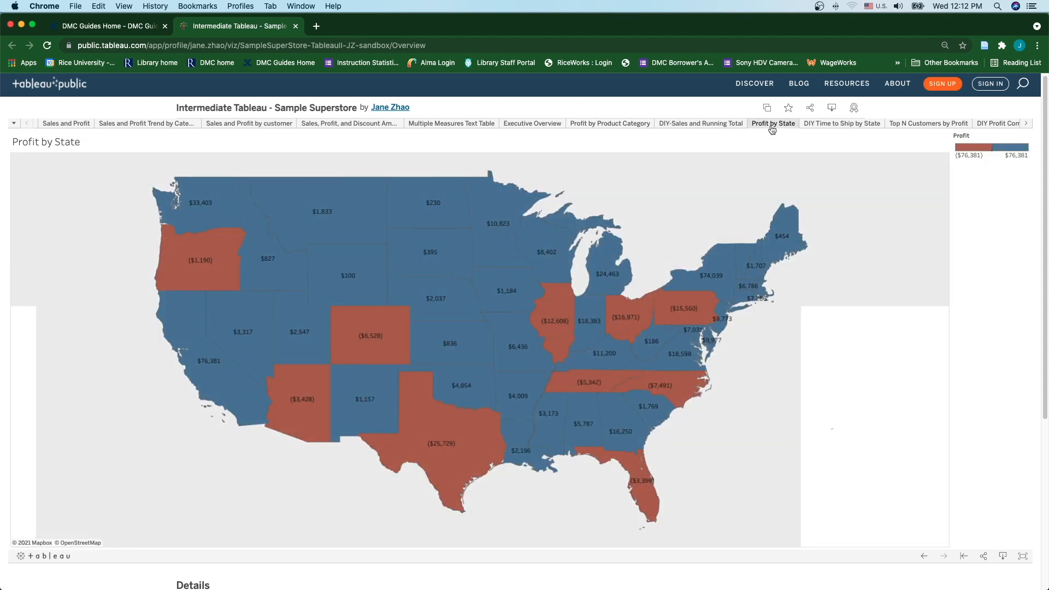
click(914, 125)
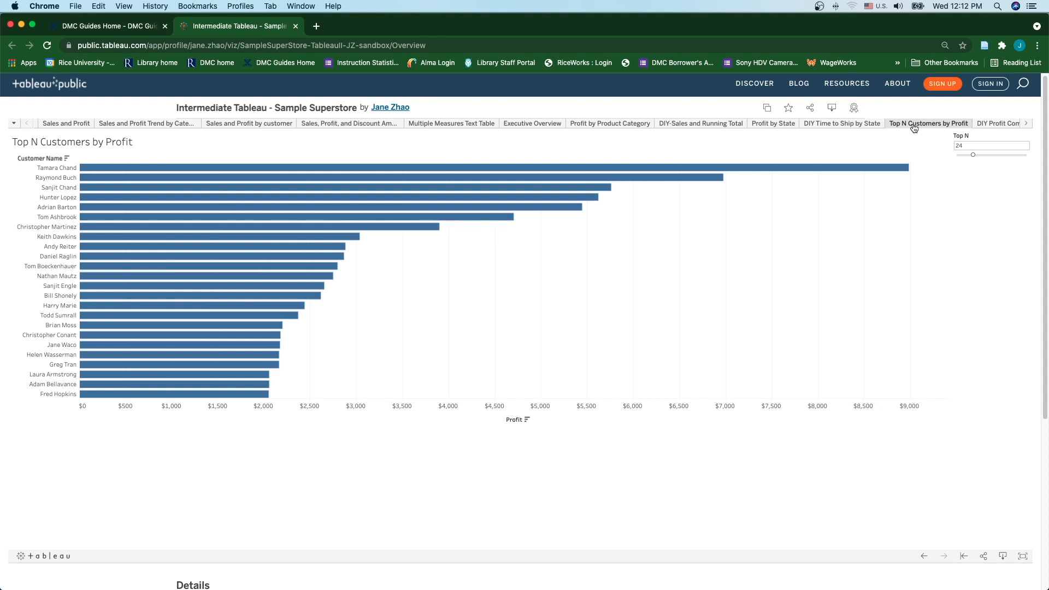
Step: View the Reference Line chart and Overview dashboard, then raise Top N Customers from 33 to 39
click(1027, 124)
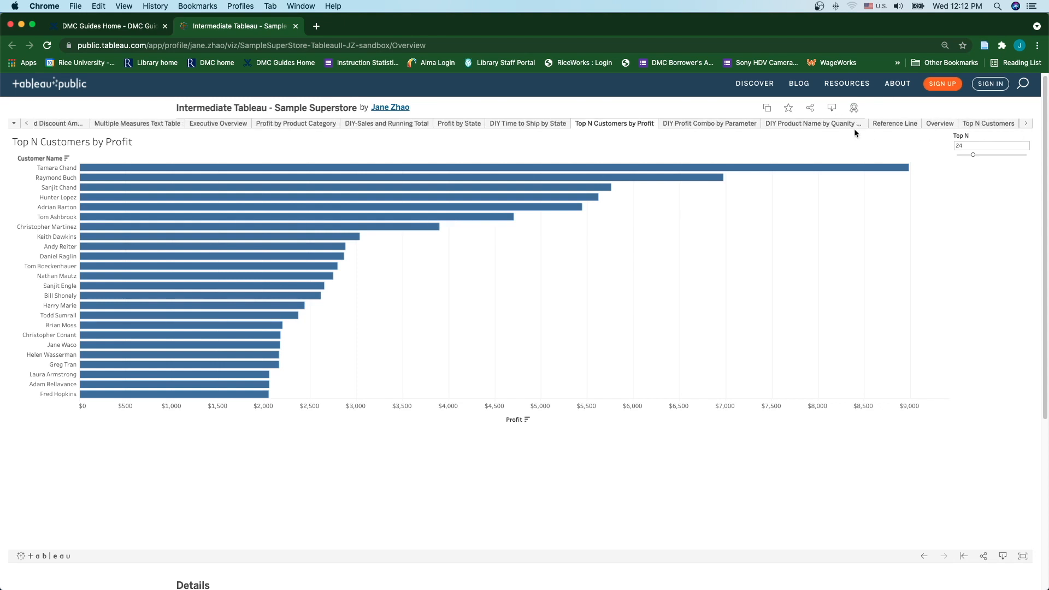
click(898, 125)
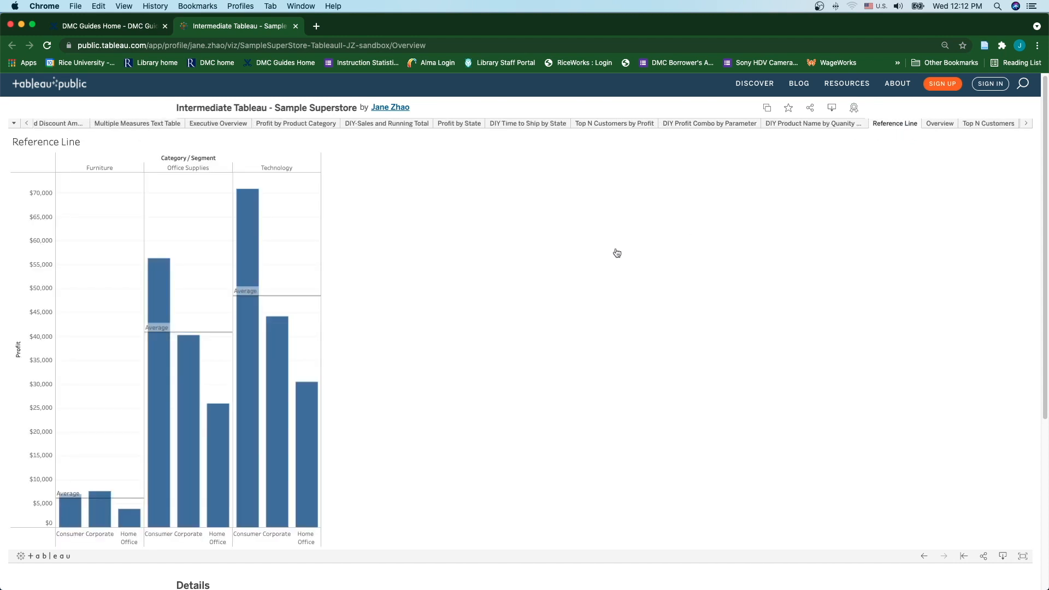
mouse_move(274, 301)
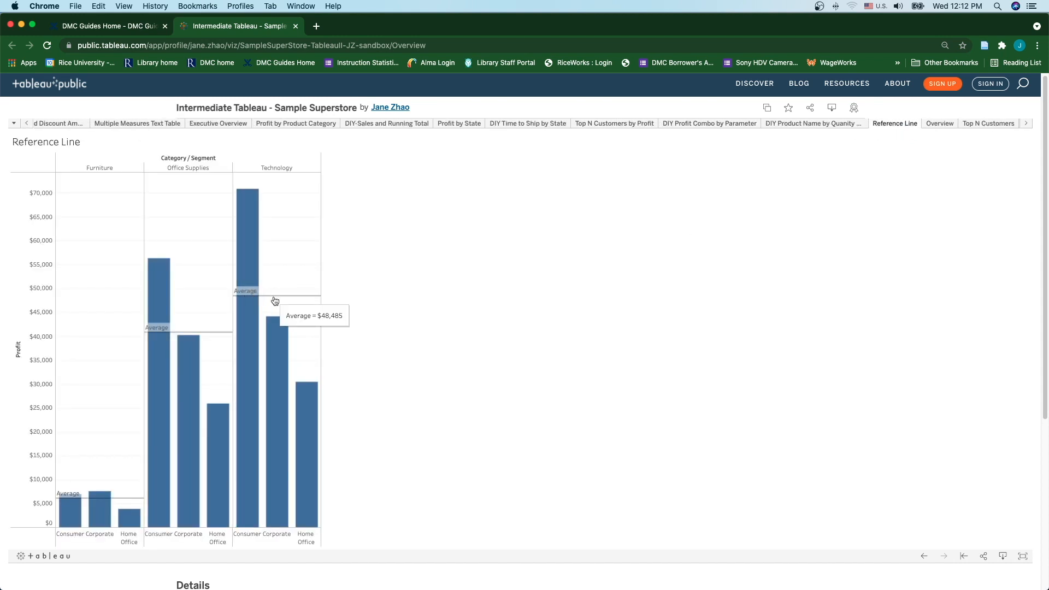
click(941, 125)
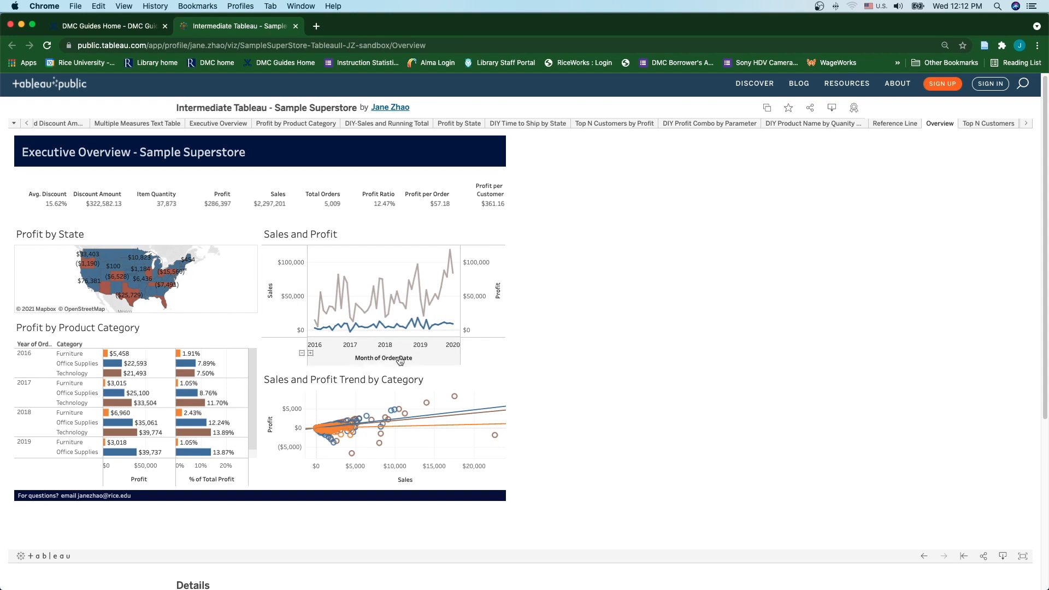
click(986, 125)
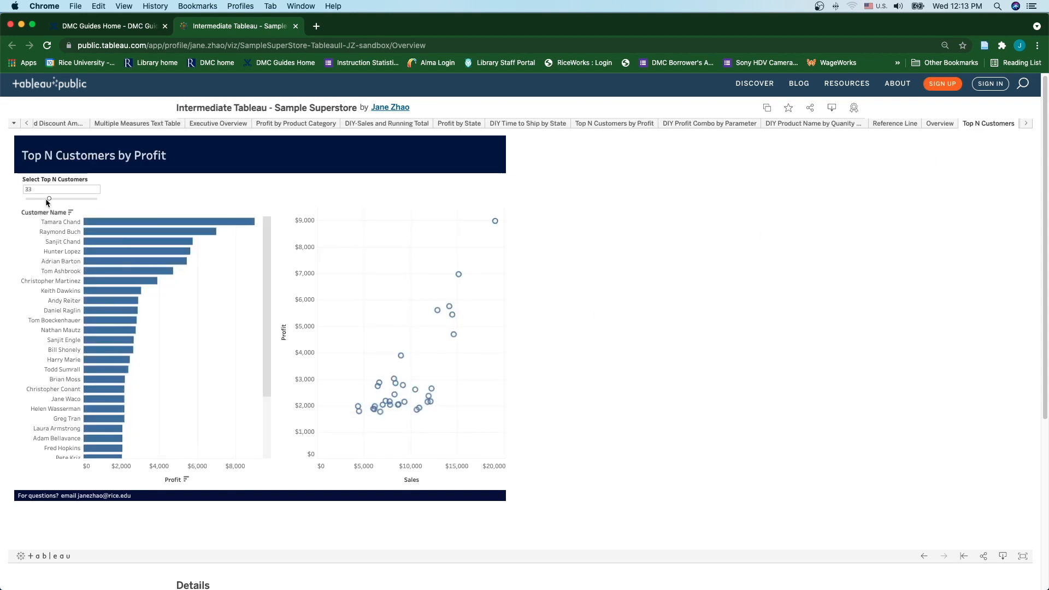
drag(50, 203, 54, 204)
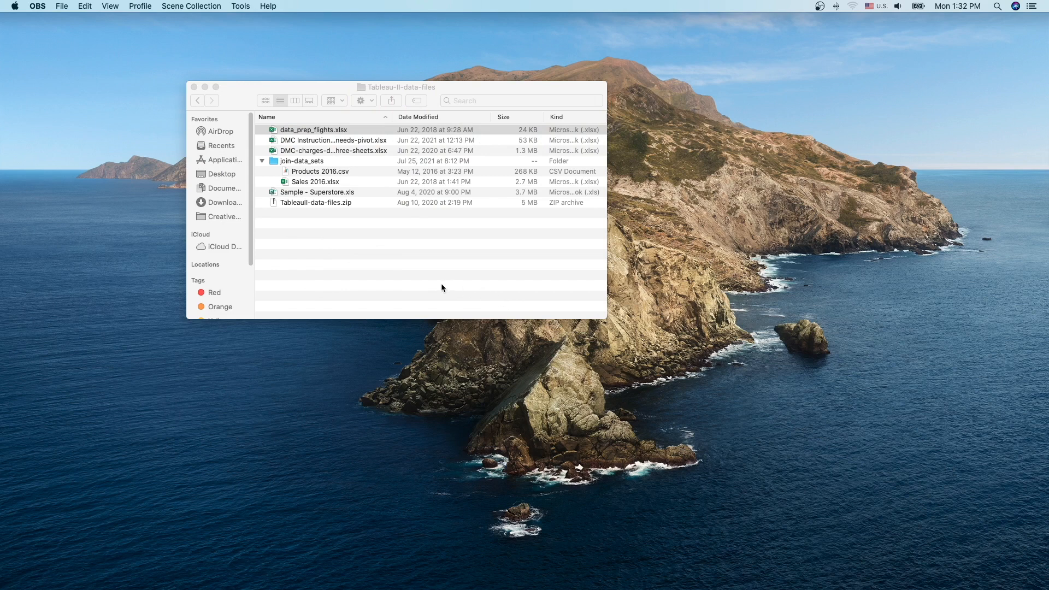
Step: Open data_prep_flights.xlsx from the Tableau-II-data-files folder in Excel
click(282, 132)
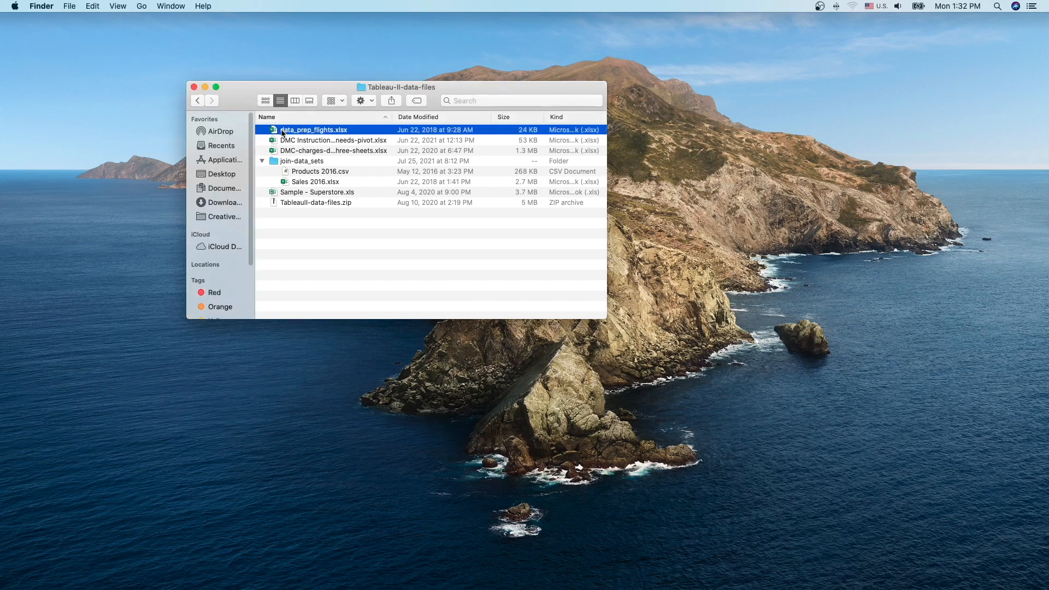
click(283, 133)
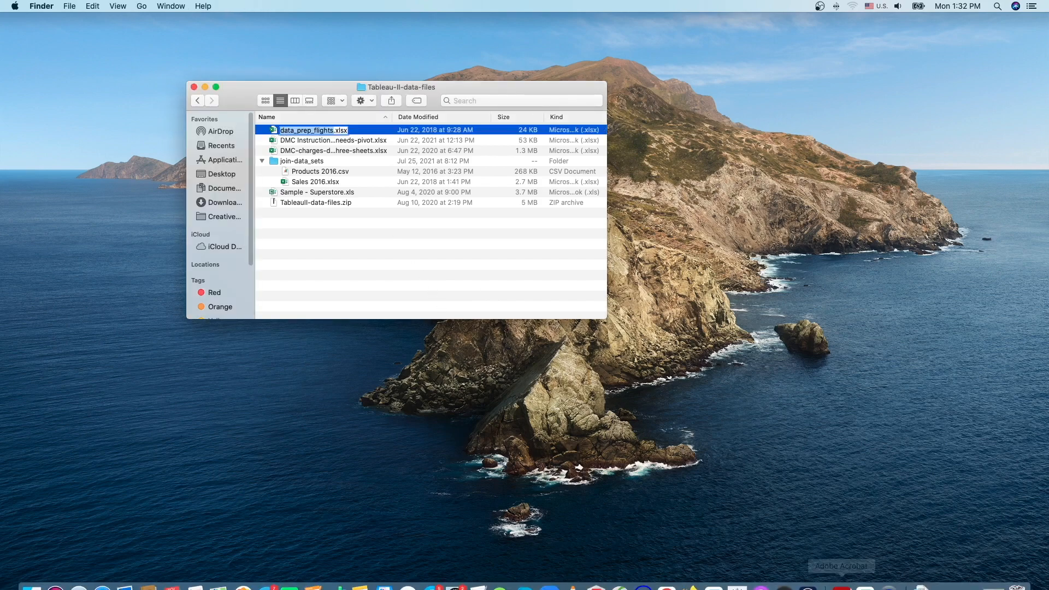
click(865, 578)
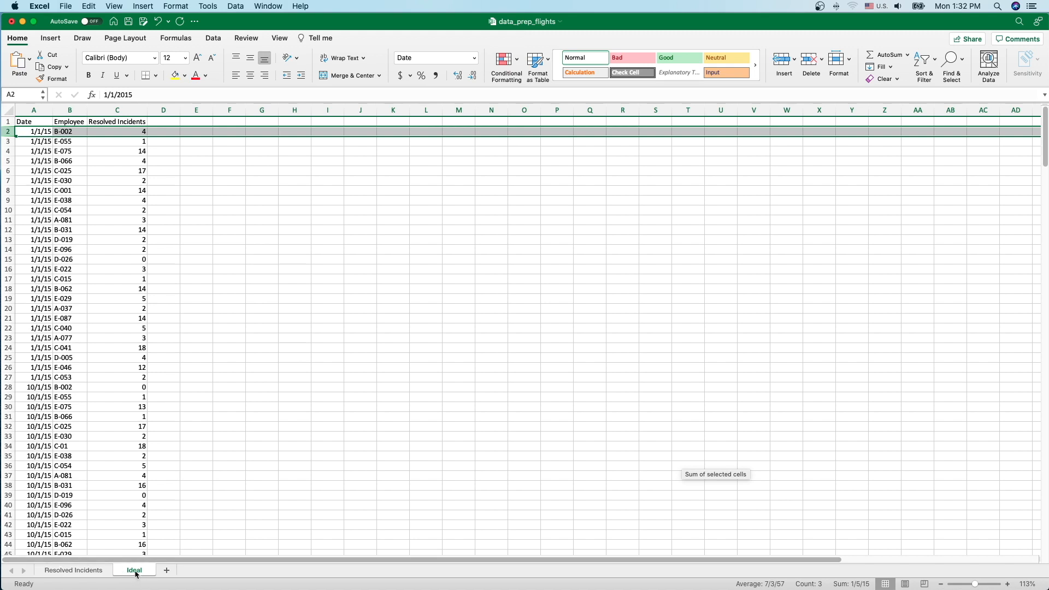
Step: Inspect the Ideal sheet's header row, Date column and first data record
click(6, 123)
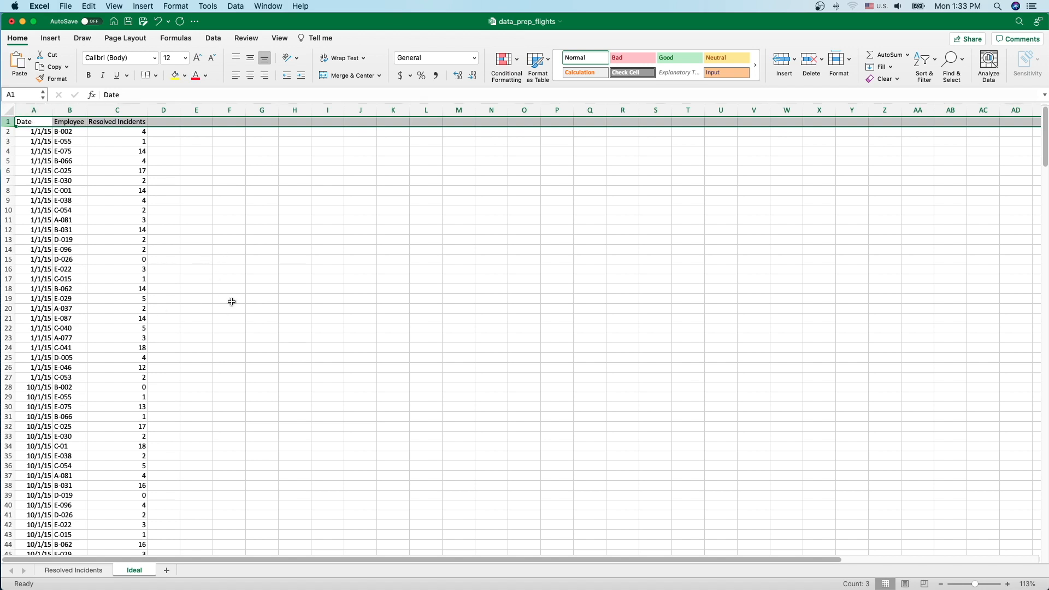
click(33, 111)
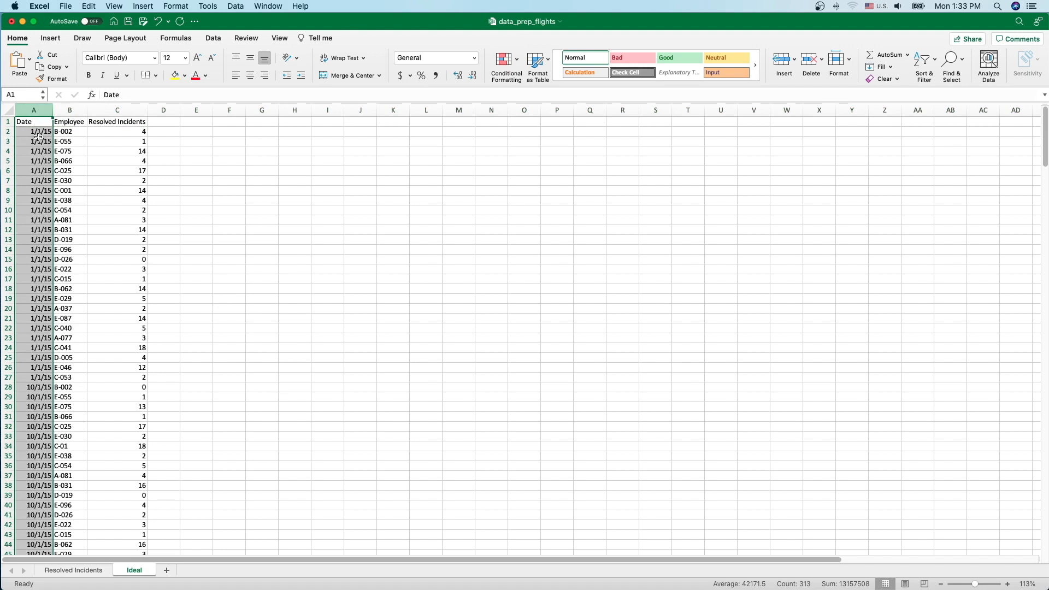
click(7, 131)
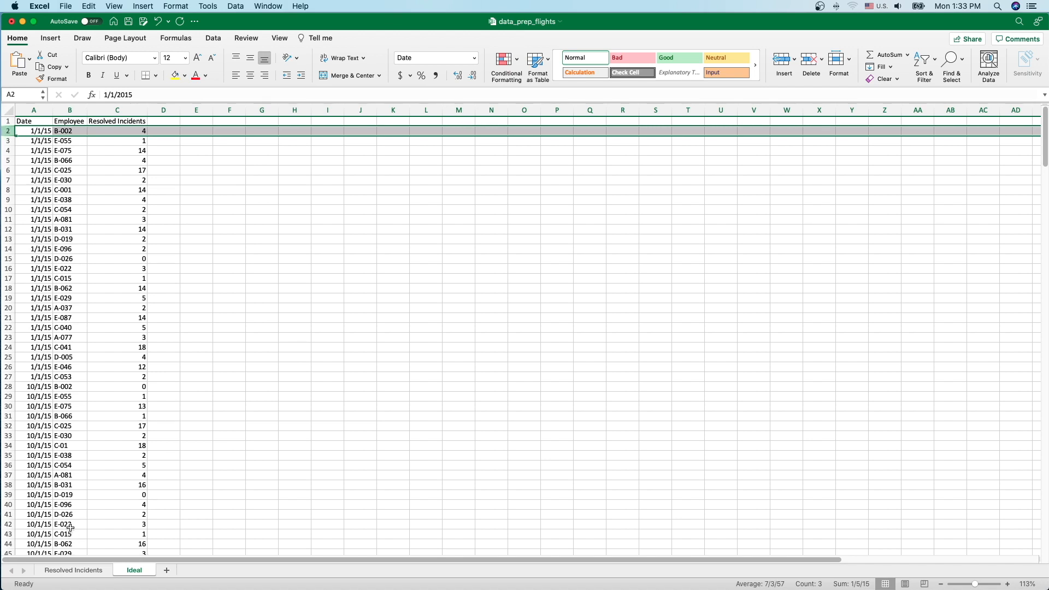
Step: Examine Resolved Incidents' title B1:C2, notes B33:C34 and table B4:N30, then launch Tableau Public
click(83, 571)
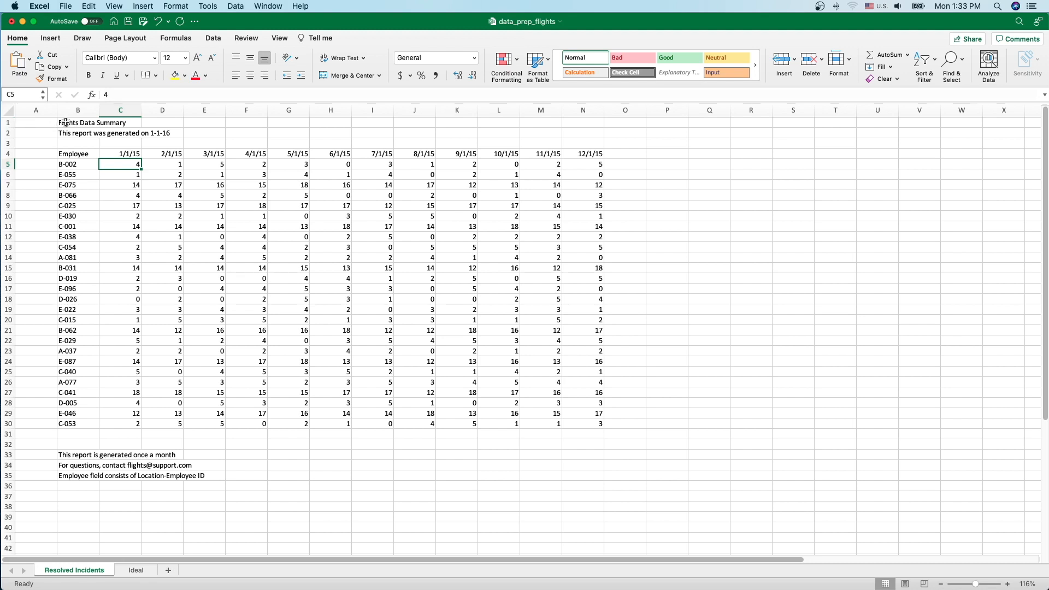
drag(63, 123, 119, 135)
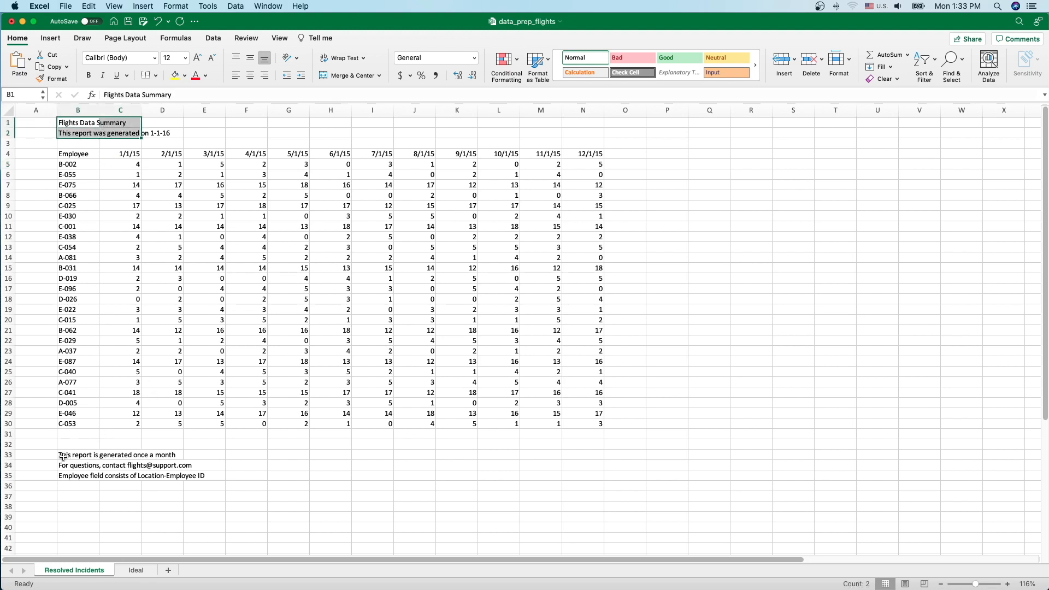
drag(64, 456, 127, 466)
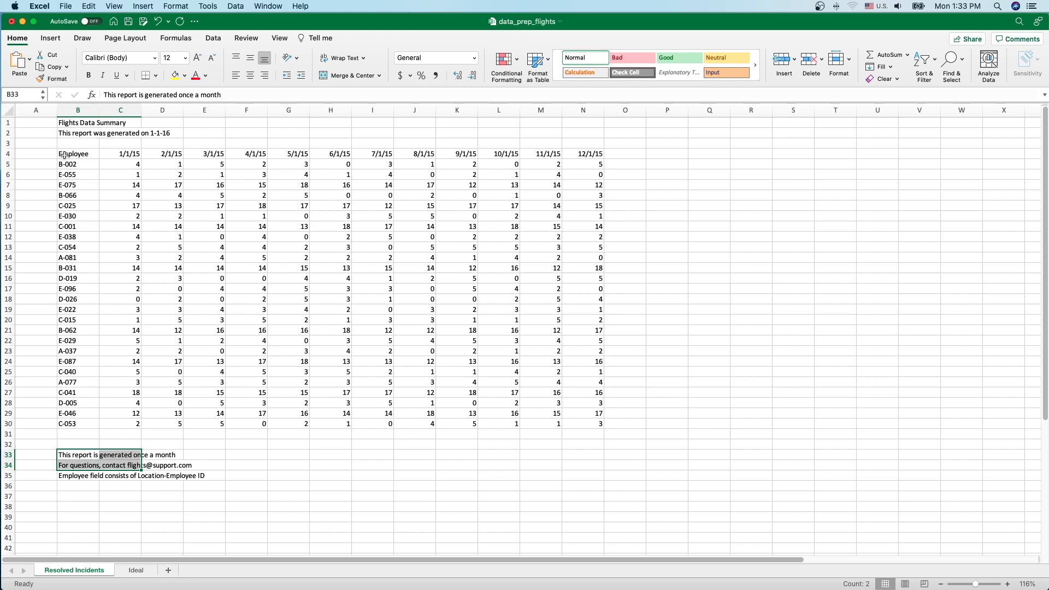
click(64, 155)
drag(64, 153, 565, 425)
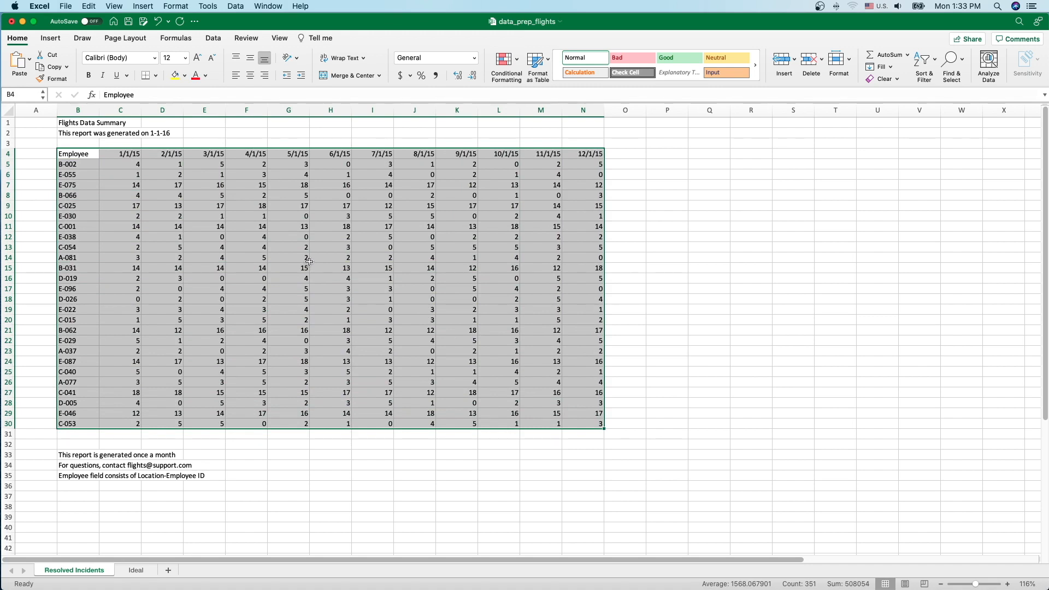
click(198, 187)
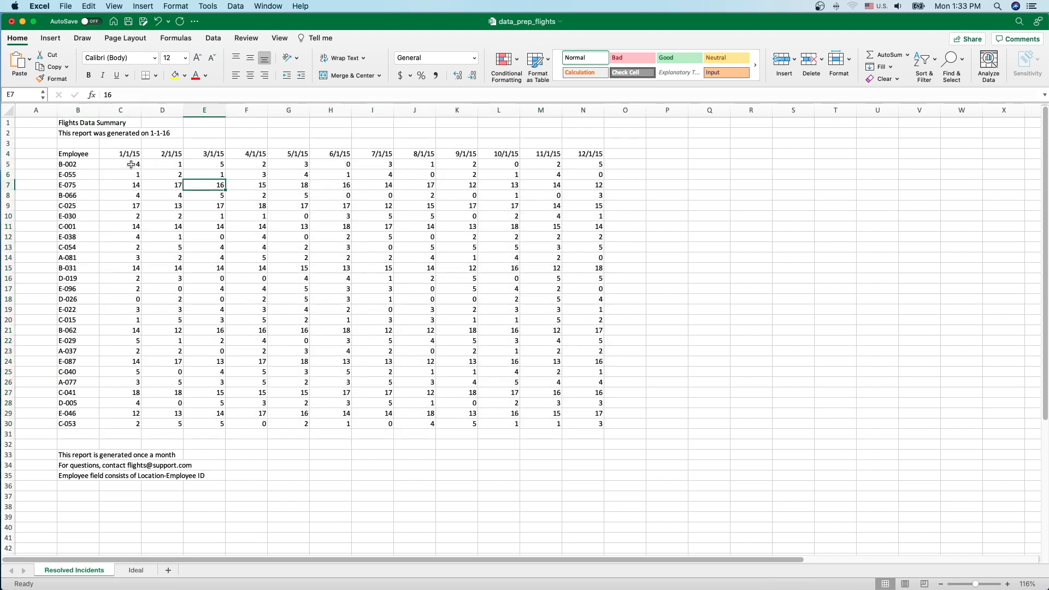
drag(131, 165, 578, 166)
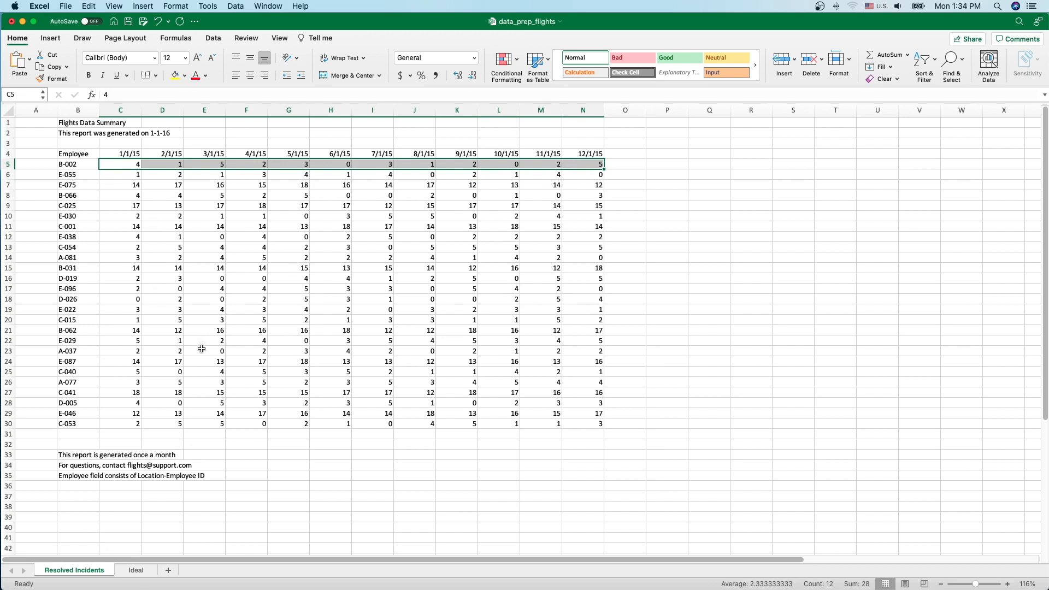
click(144, 571)
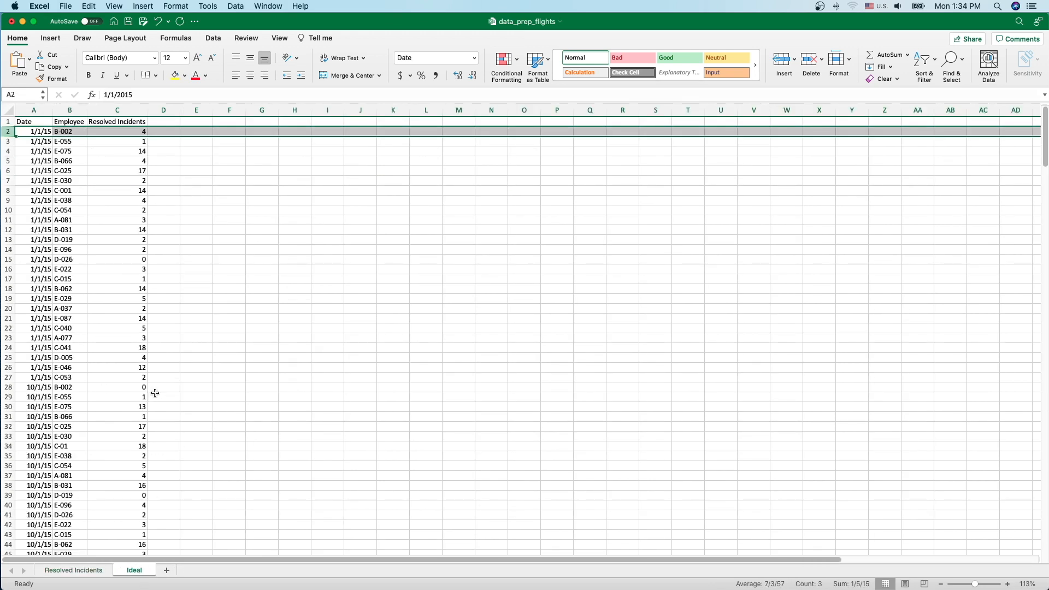
click(757, 581)
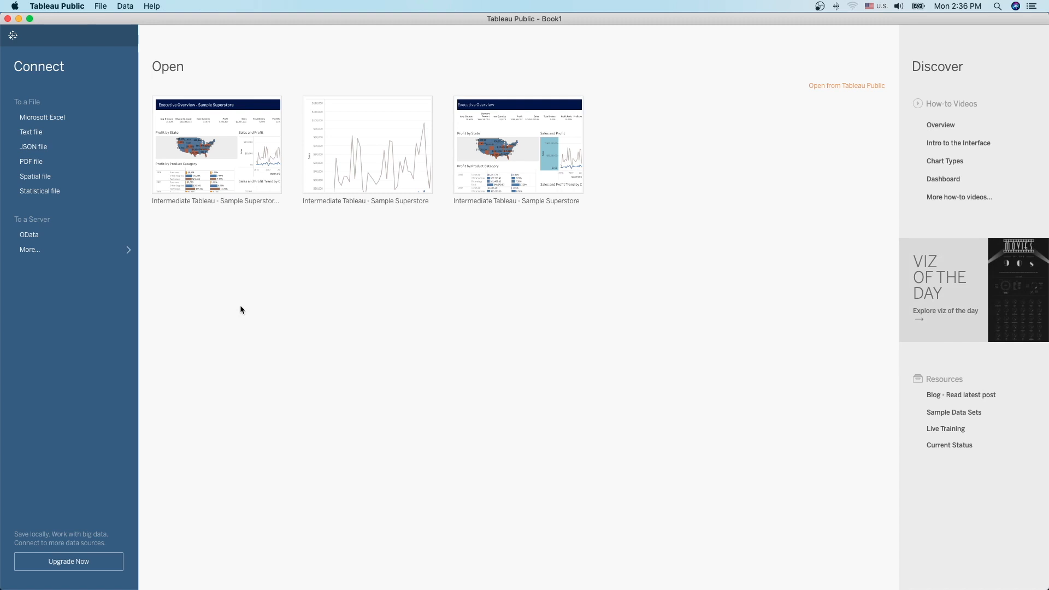
Step: Connect a new workbook to data_prep_flights.xlsx as a Microsoft Excel data source
click(57, 119)
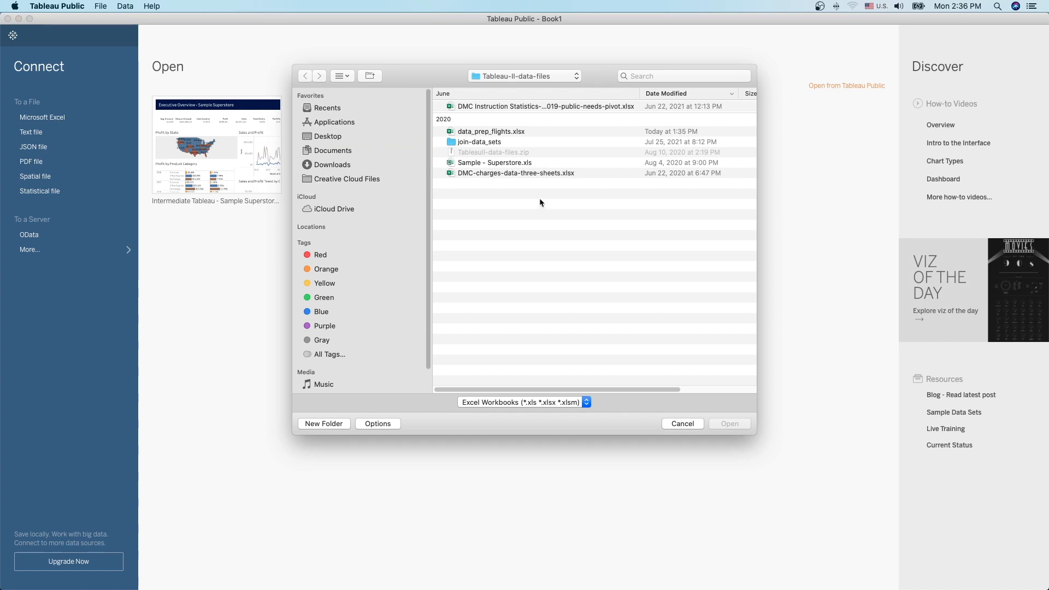
click(495, 132)
click(730, 423)
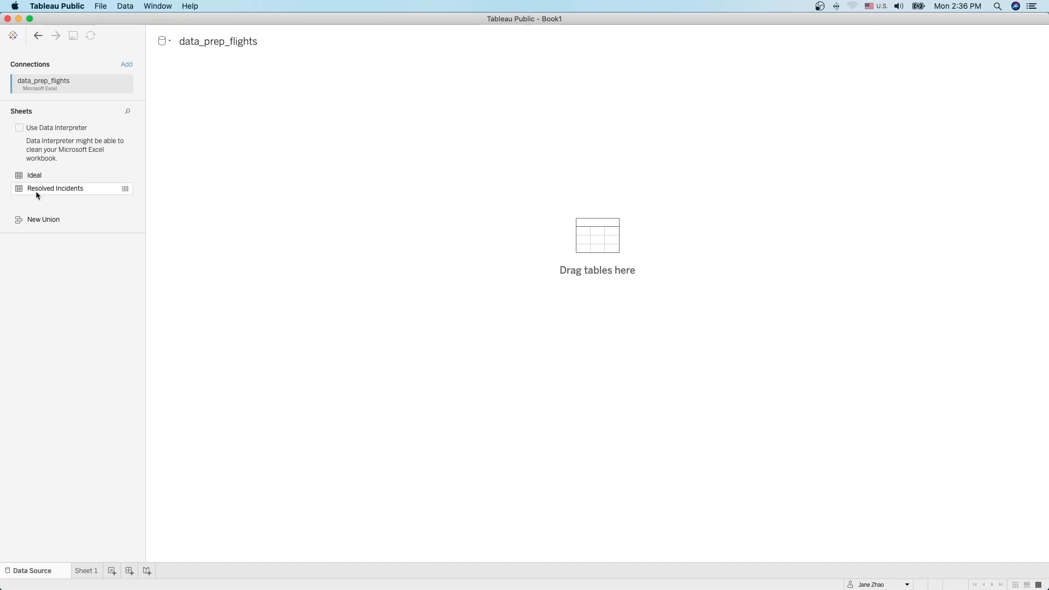
Step: Add Resolved Incidents, clean it with Data Interpreter into 13 fields and 26 rows, and review results
drag(42, 192, 500, 230)
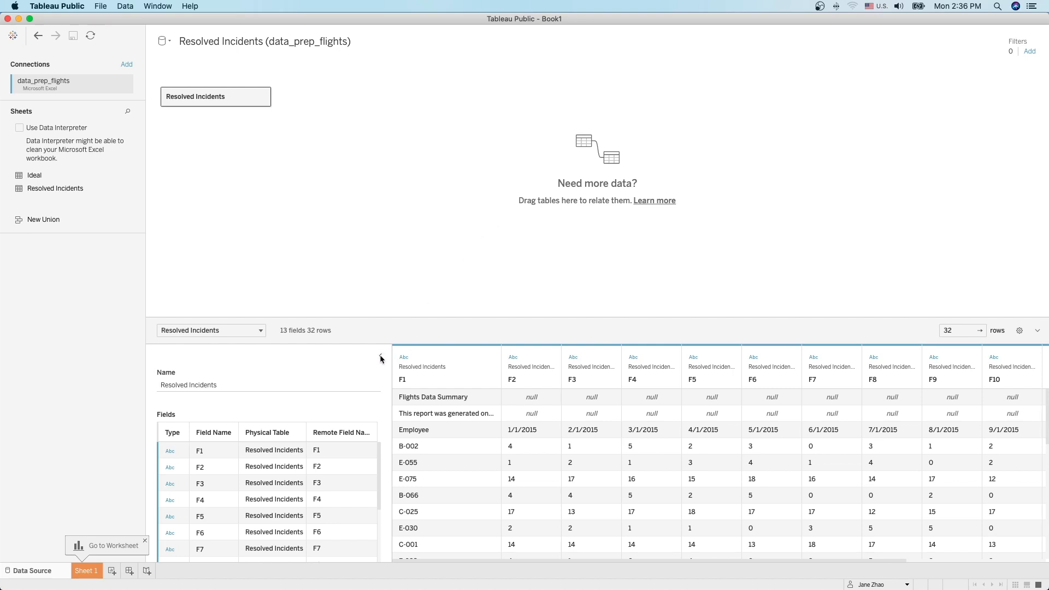
click(381, 357)
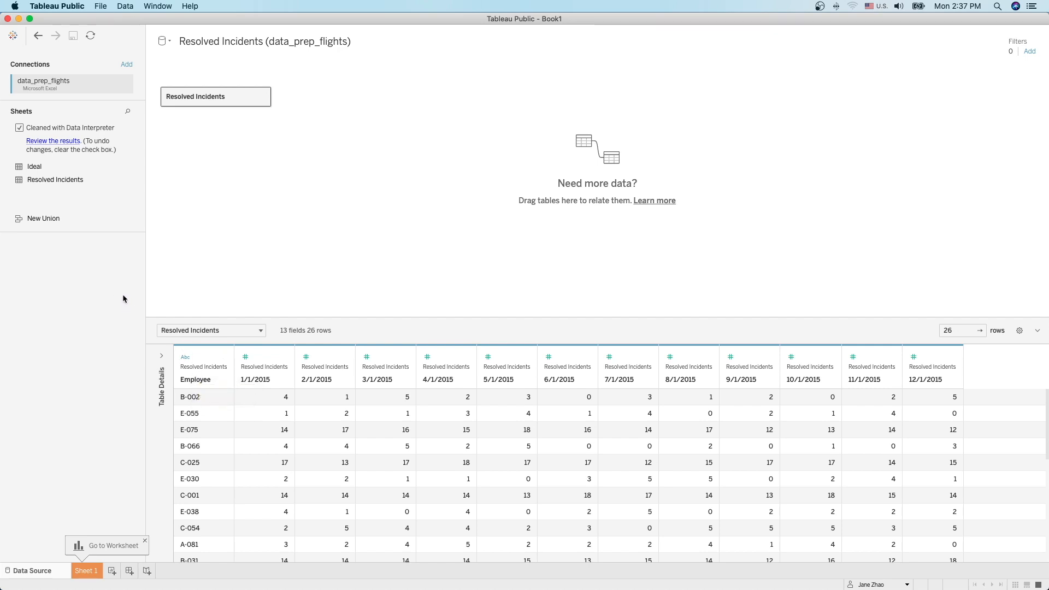
click(56, 142)
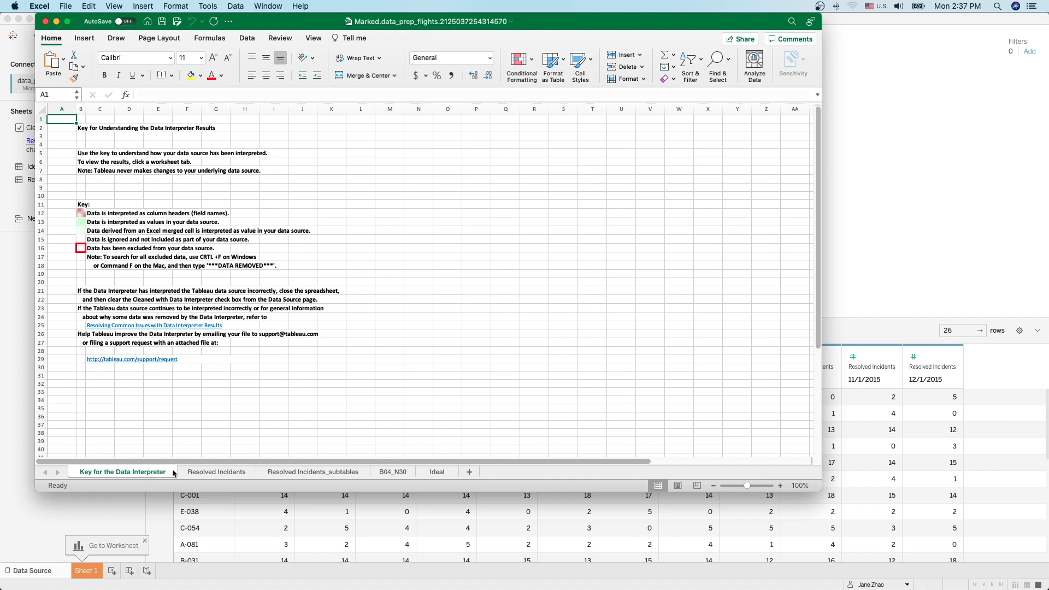
Step: Check the interpreted header row 4 and data block on Resolved Incidents, then return to Tableau
click(217, 473)
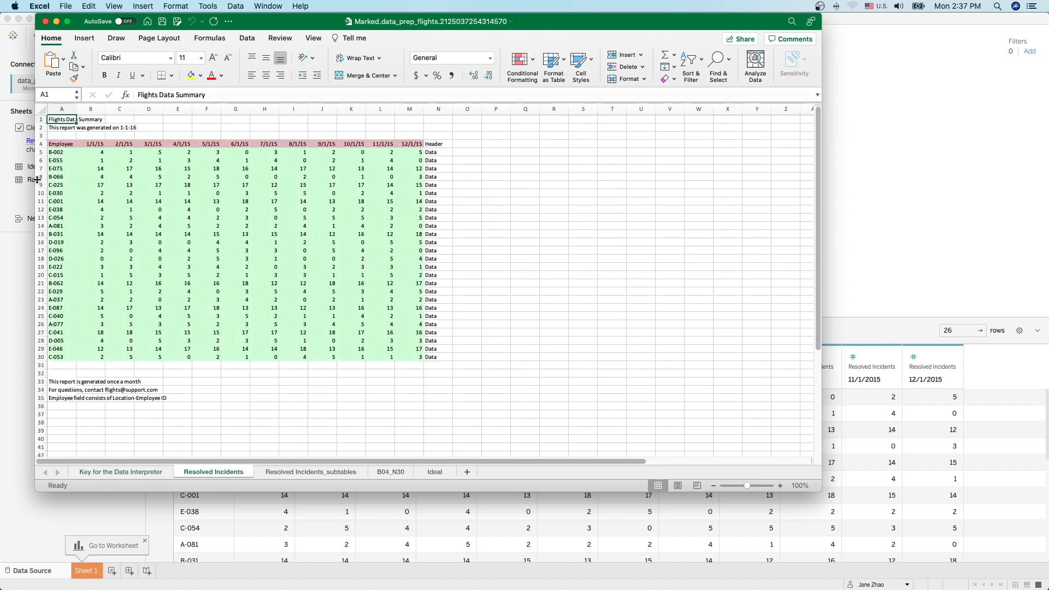
click(39, 144)
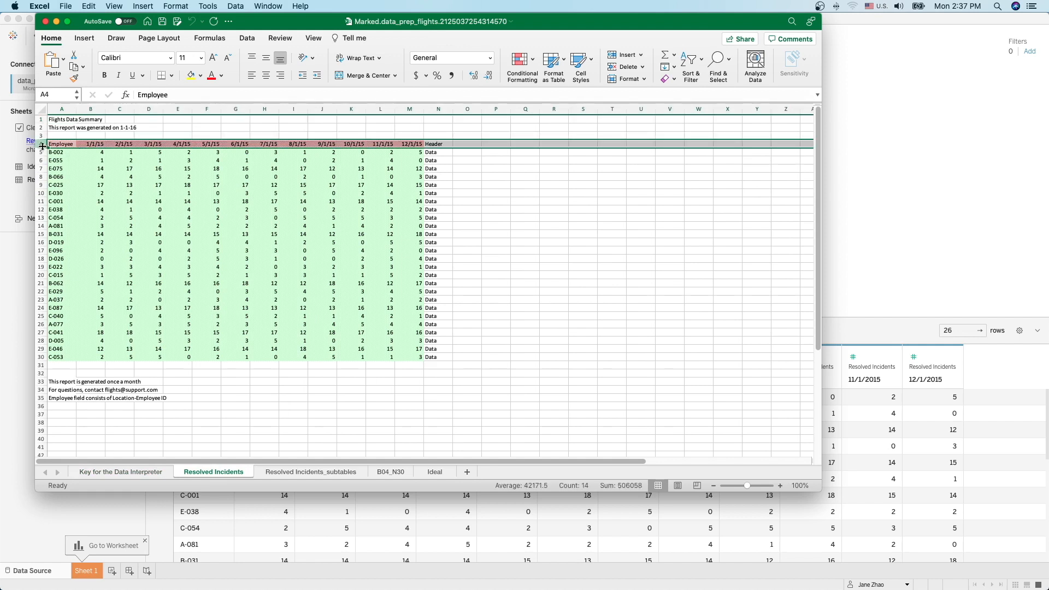
drag(56, 153, 397, 357)
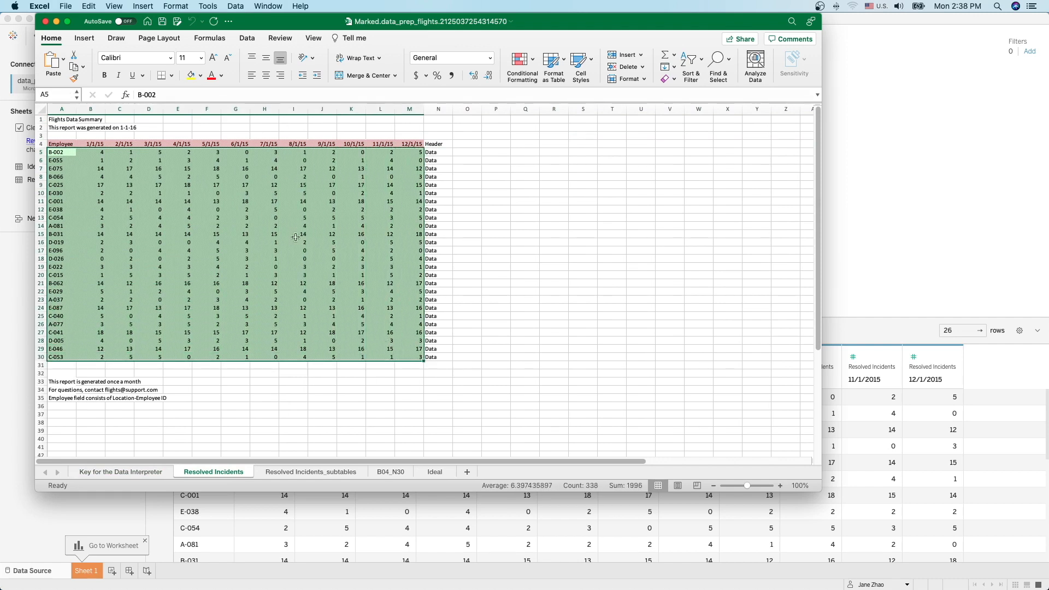
click(56, 21)
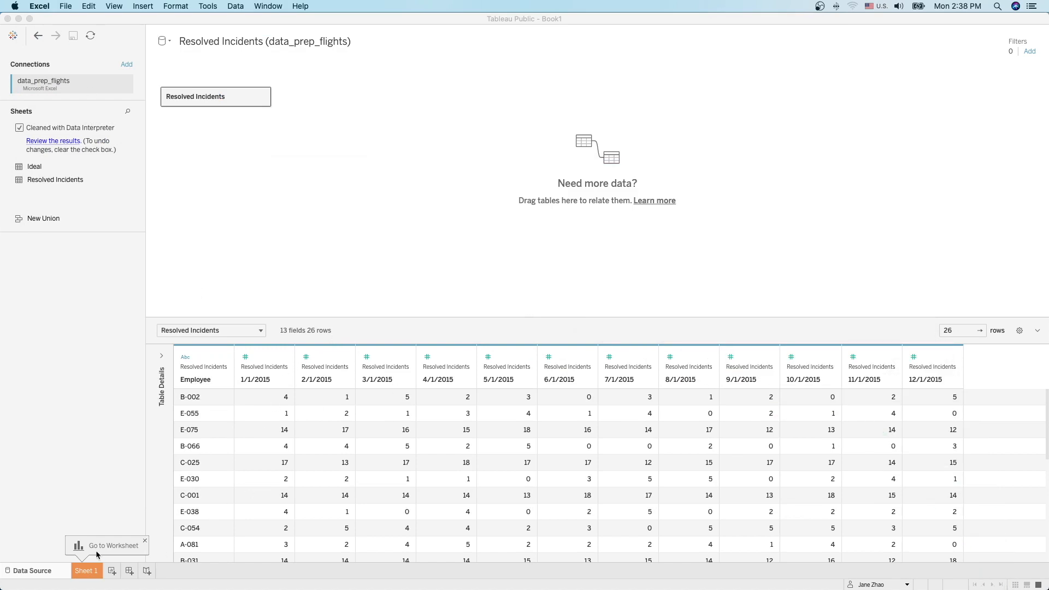
Step: Chart Employee against 1/1/2015 and 2/1/2015 sums on Sheet 1, then clear the sheet
click(85, 574)
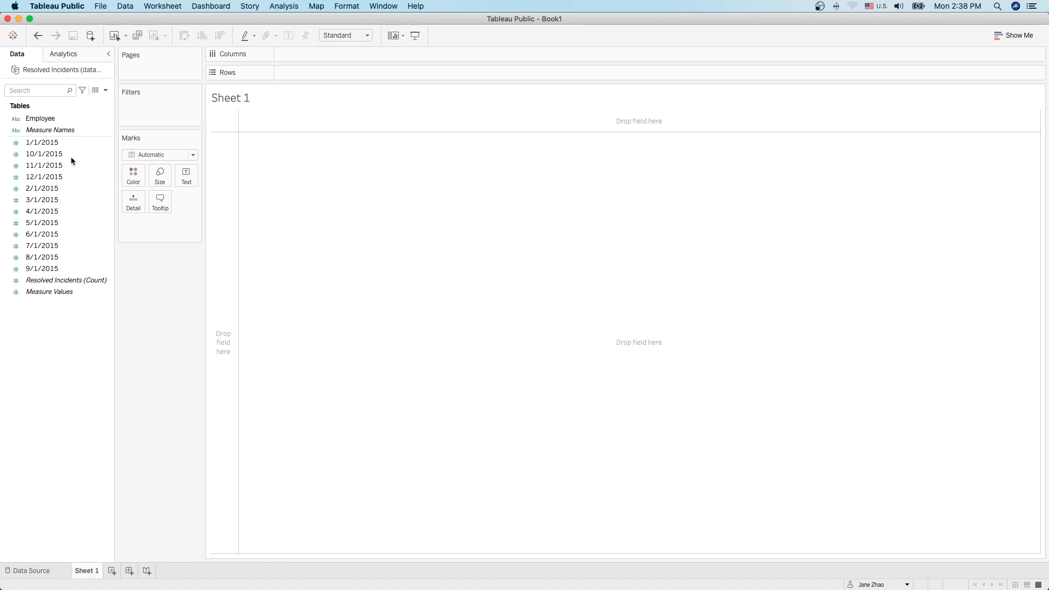
drag(41, 119, 295, 73)
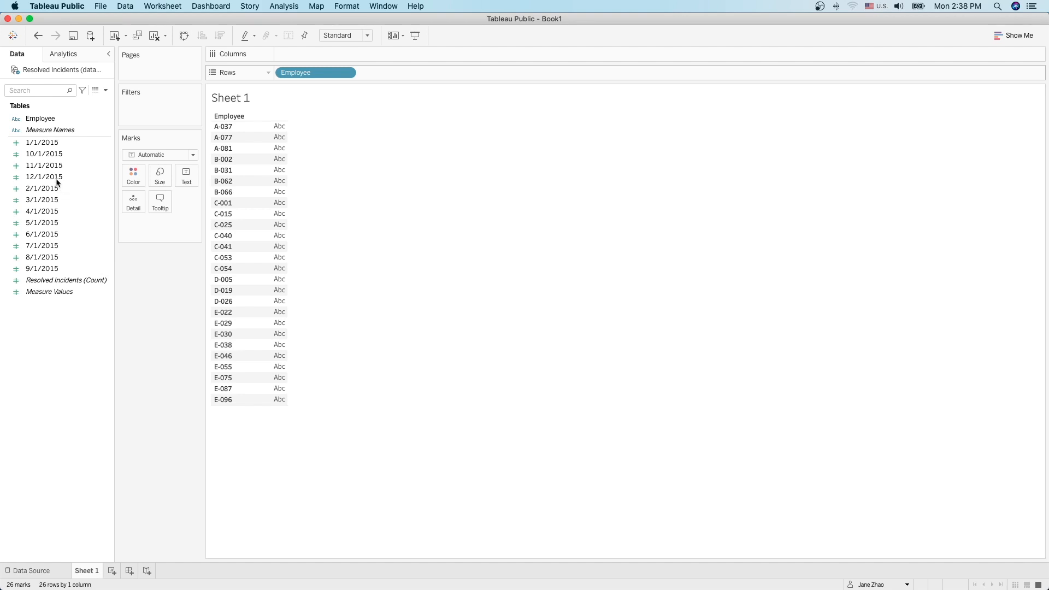
drag(37, 144, 311, 55)
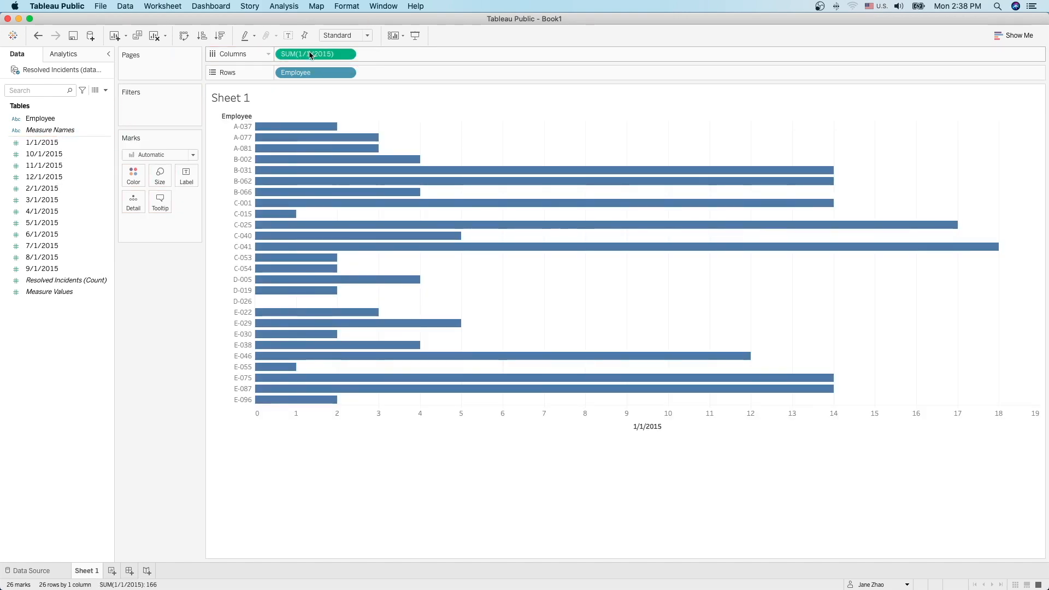
drag(52, 189, 381, 54)
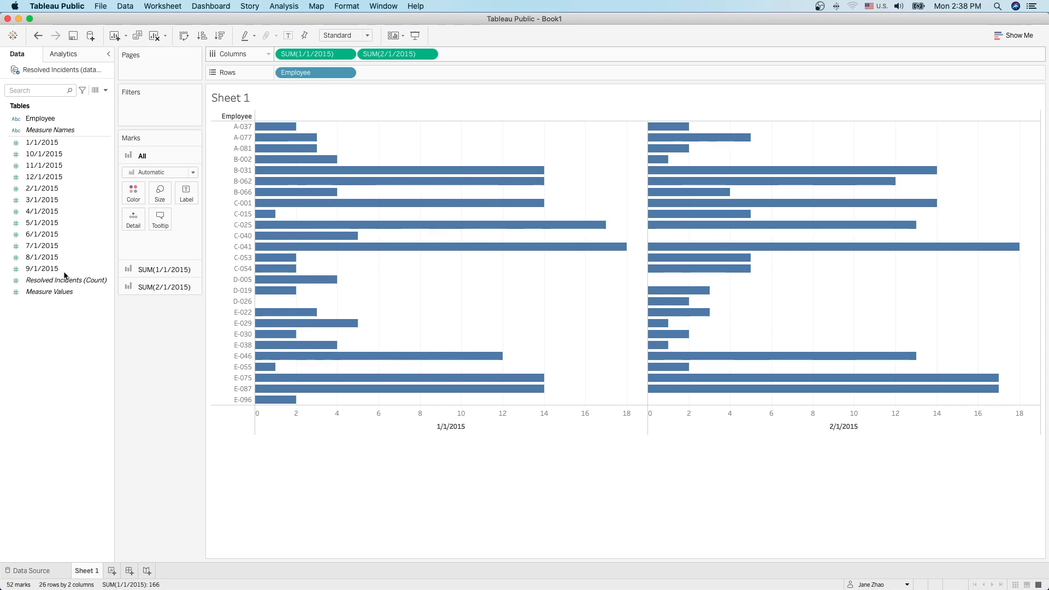
click(156, 37)
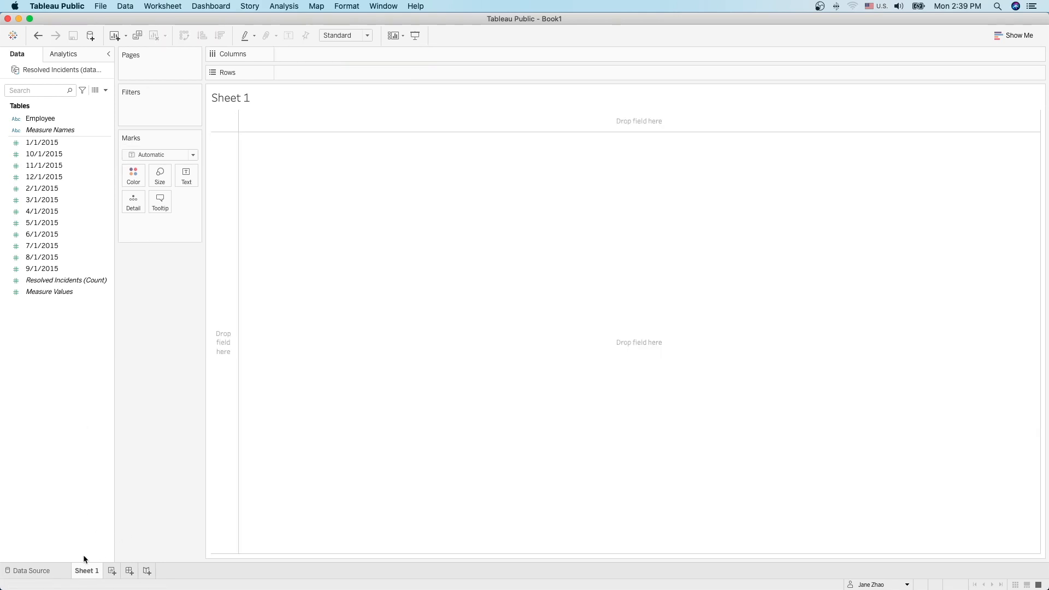
Step: Pivot the 1/1/2015 through 12/1/2015 columns into rows, giving 3 fields and 312 rows
click(30, 572)
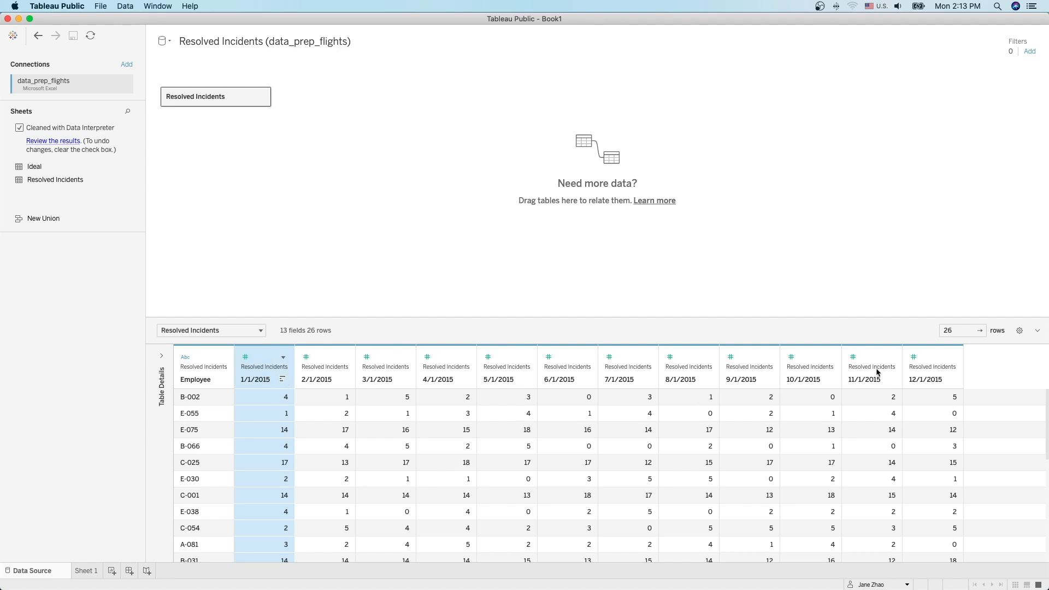
shift+click(951, 363)
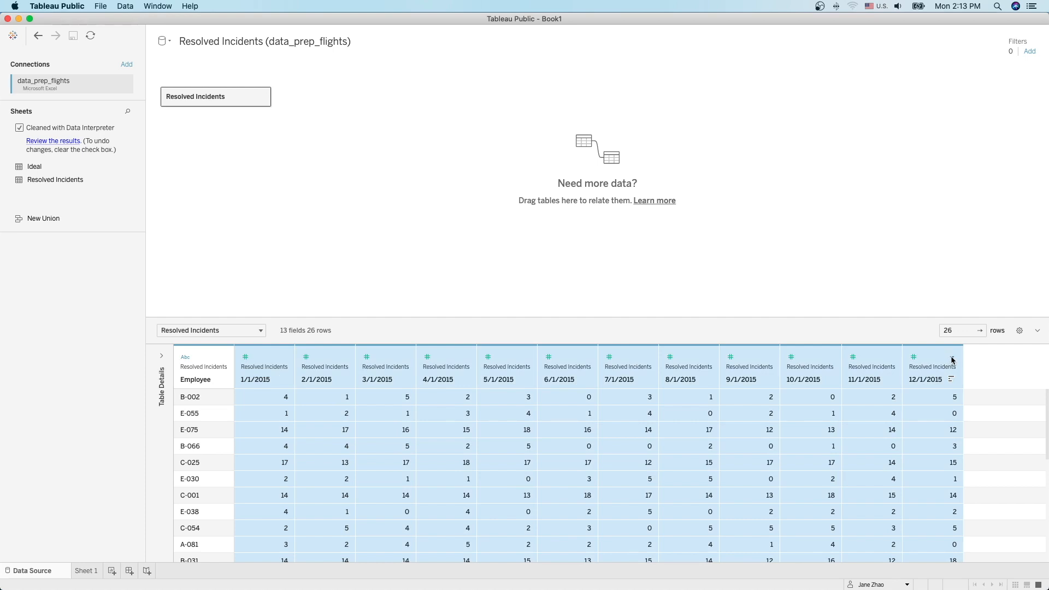
click(952, 360)
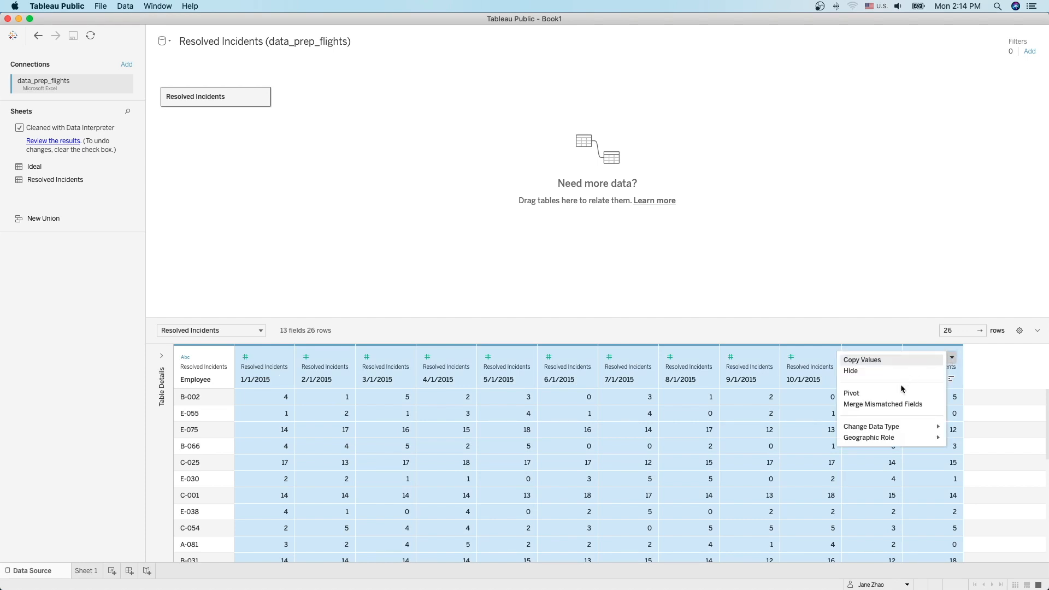
click(850, 394)
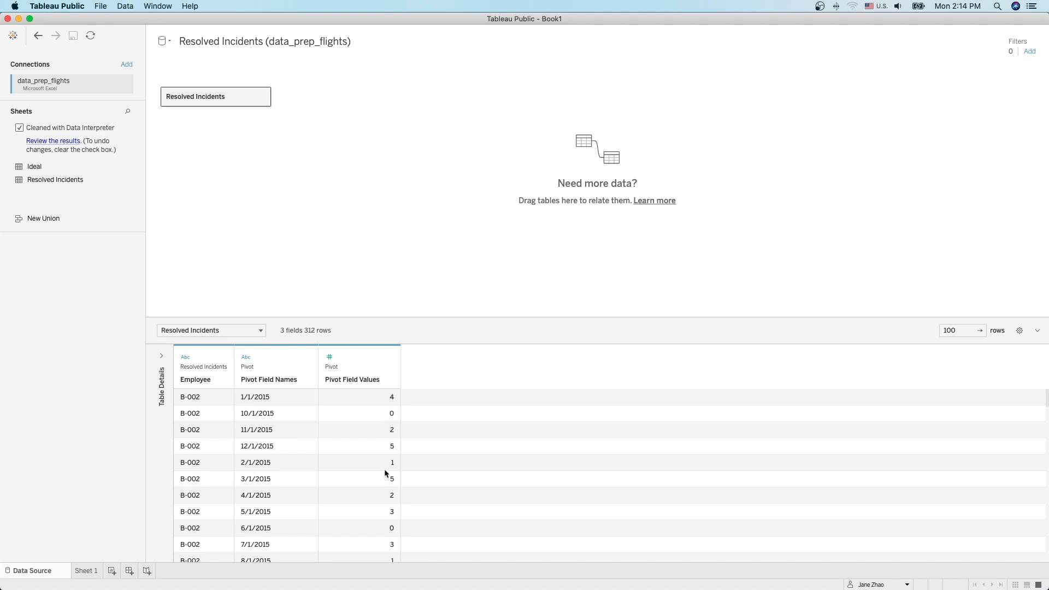
Step: Rename Pivot Field Names to Date and Pivot Field Values to Number of Resolved Incidents
click(263, 382)
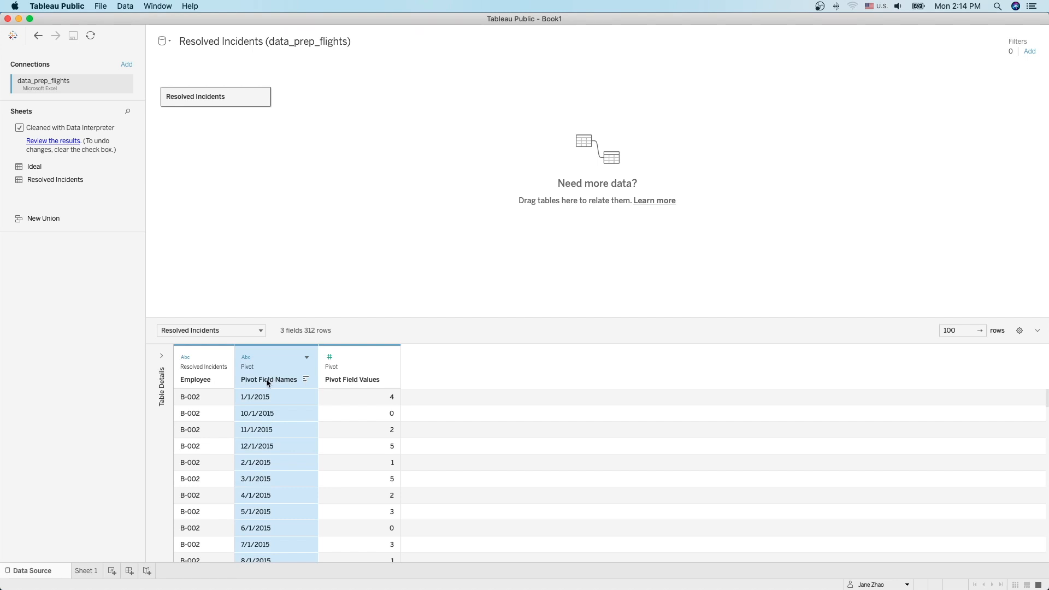
double_click(268, 381)
text(Date)
key(Return)
double_click(355, 381)
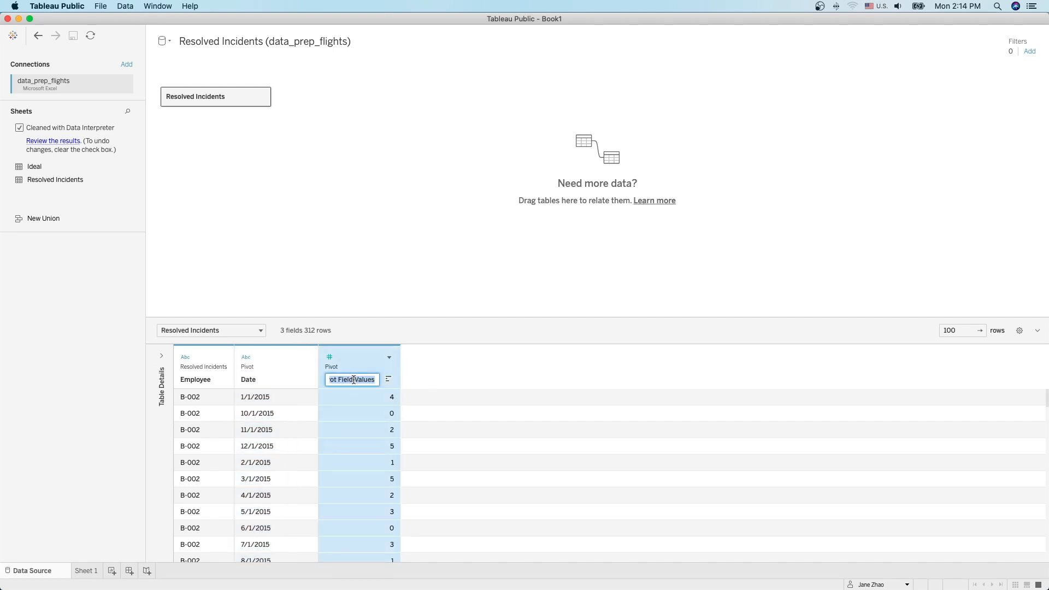
text(Number of )
text(R)
text(esolved )
text(Incidents)
key(Return)
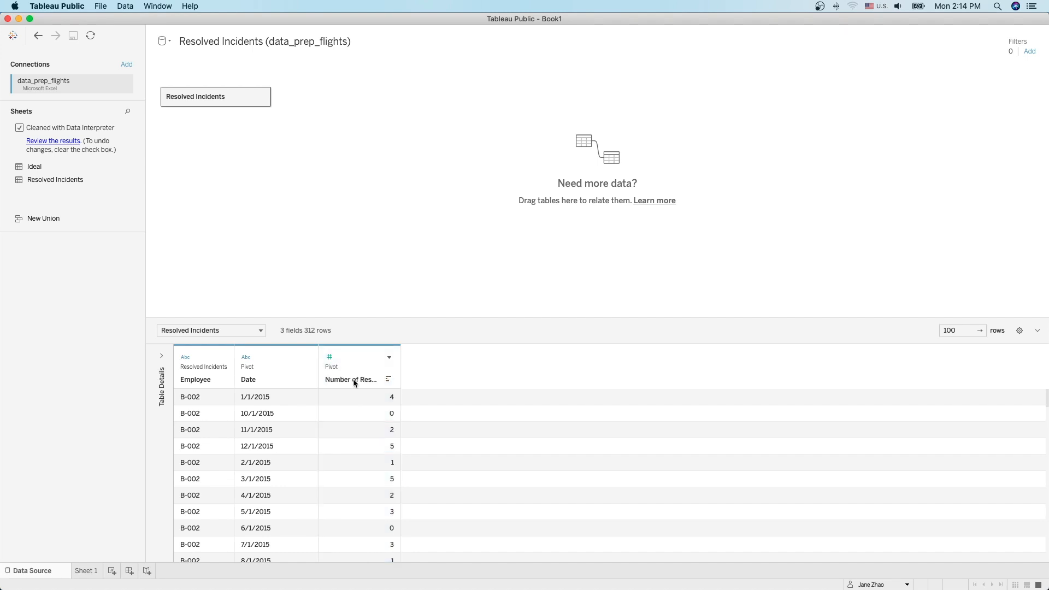
click(84, 571)
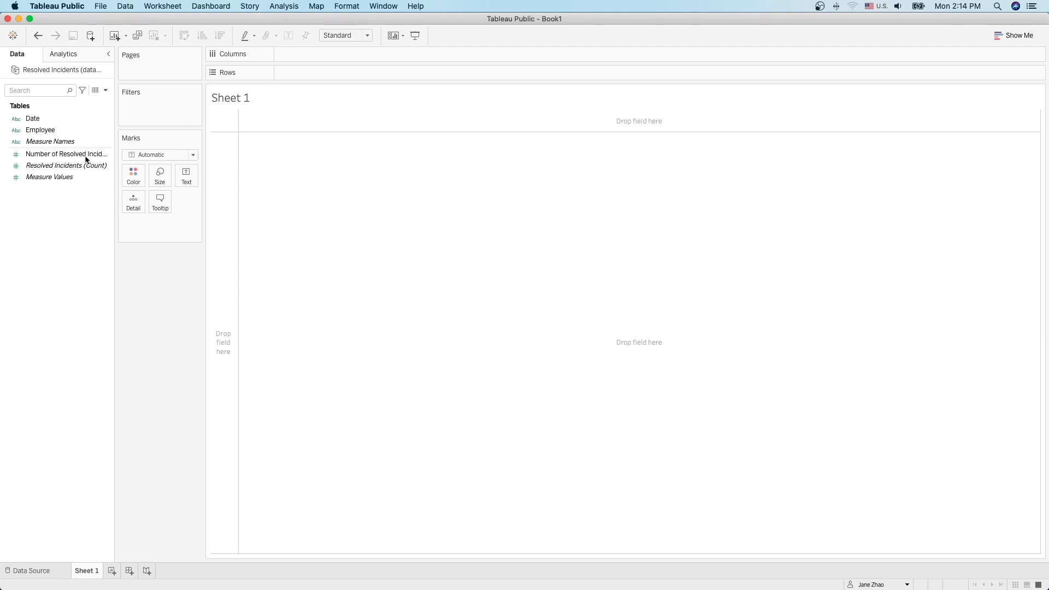
Step: Plot summed Number of Resolved Incidents per Employee as horizontal bars with value labels
drag(59, 160, 314, 79)
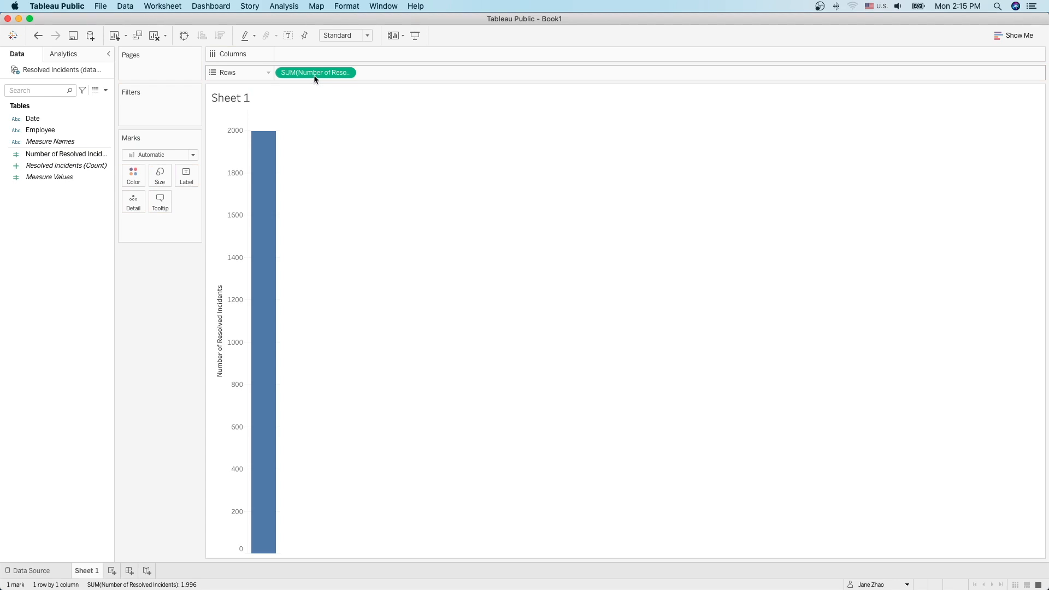
click(38, 131)
drag(39, 131, 293, 55)
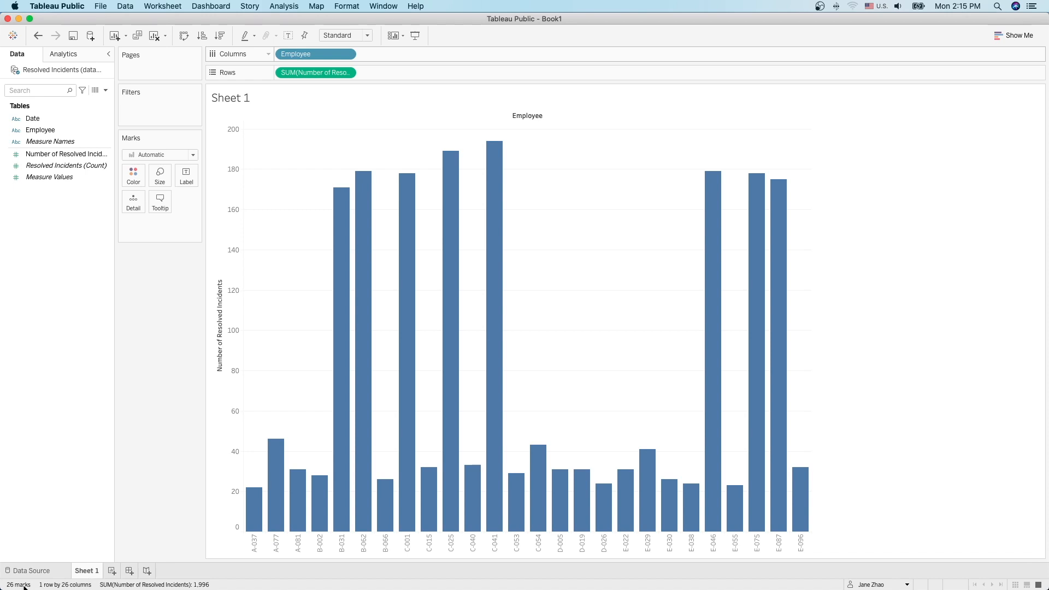
click(184, 37)
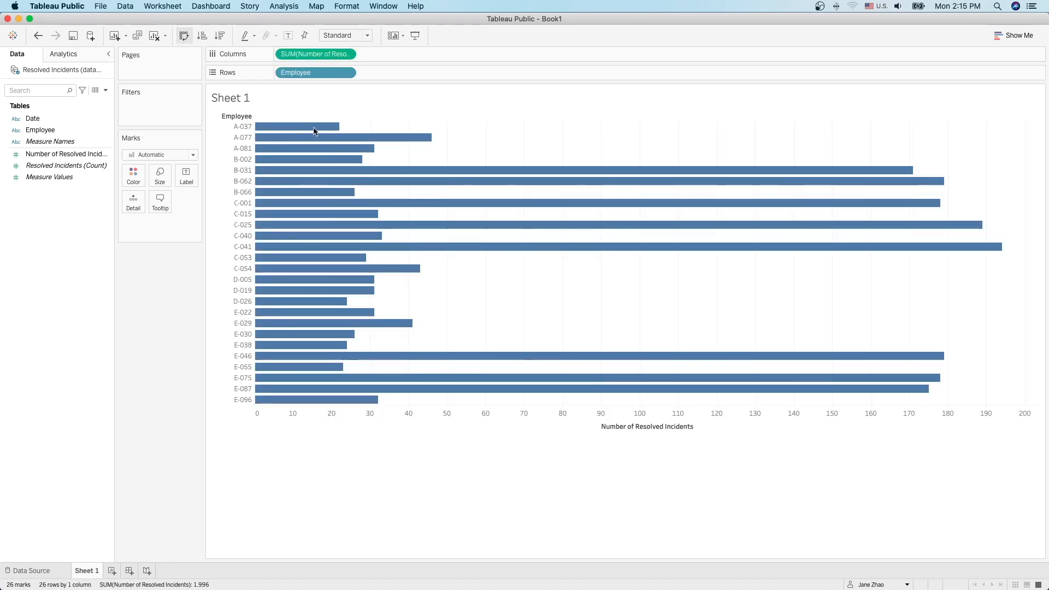
click(288, 35)
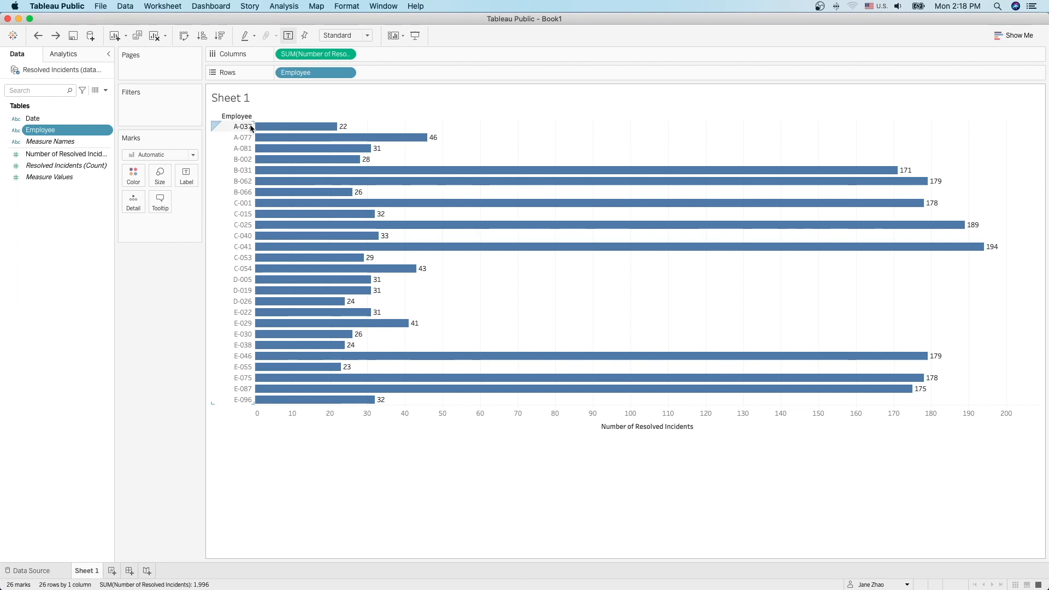
Step: Use Transform > Split on the Employee field after cancelling a custom split attempt
click(108, 131)
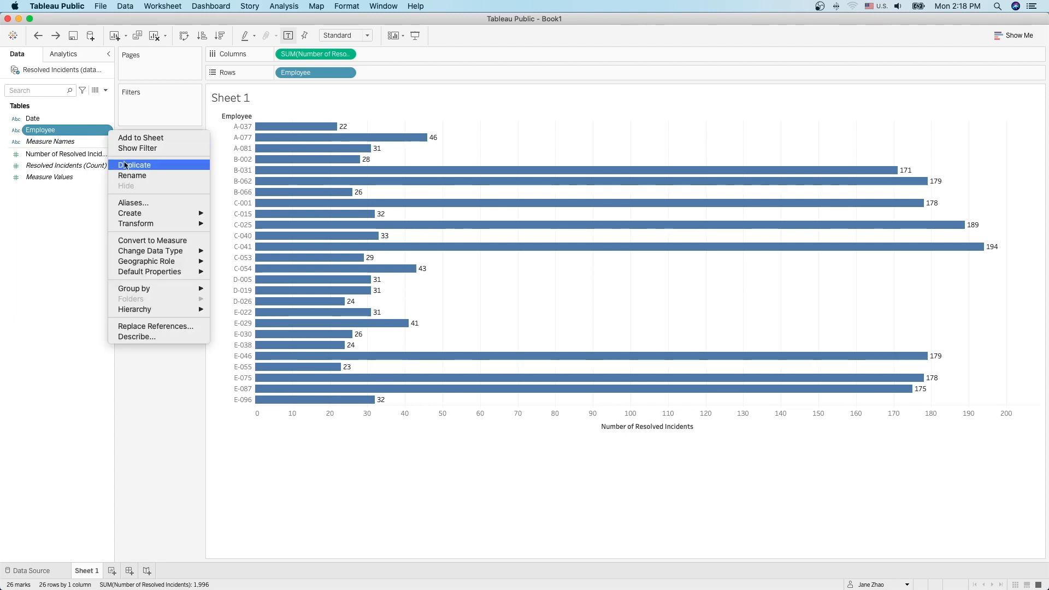
mouse_move(163, 227)
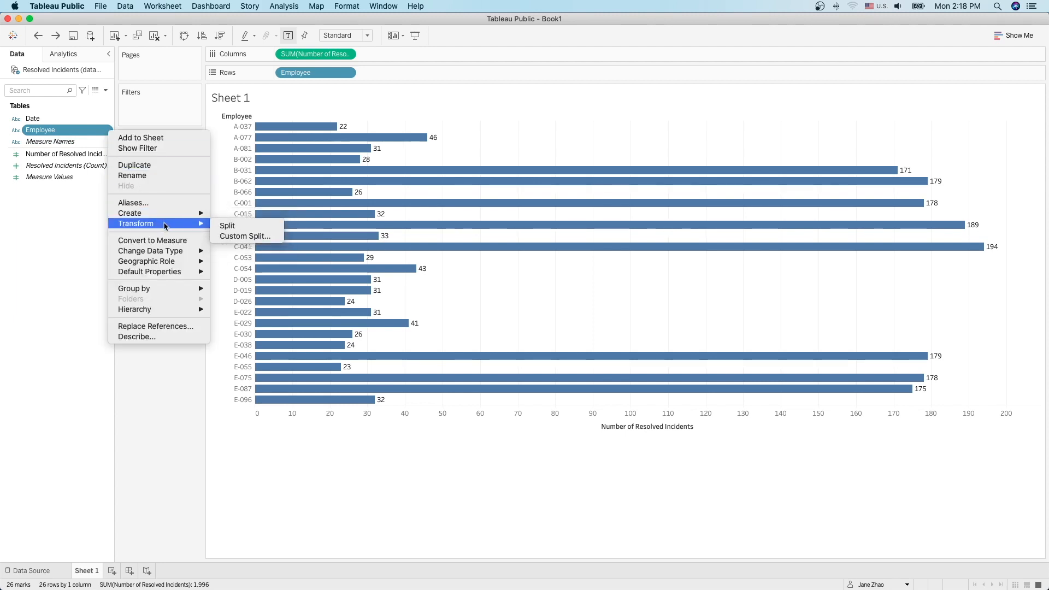
click(244, 237)
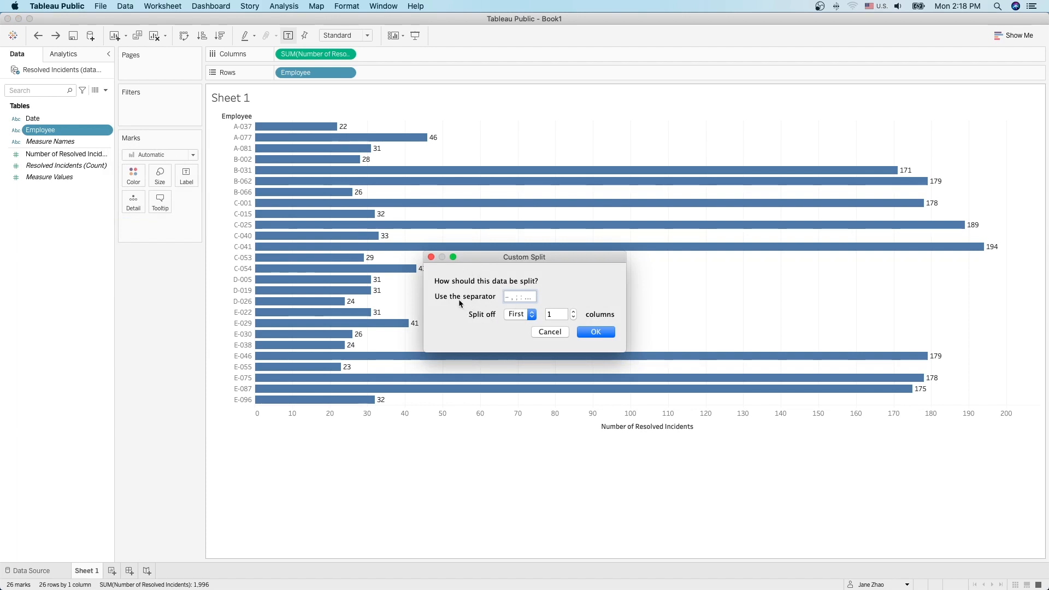
click(548, 332)
right_click(107, 130)
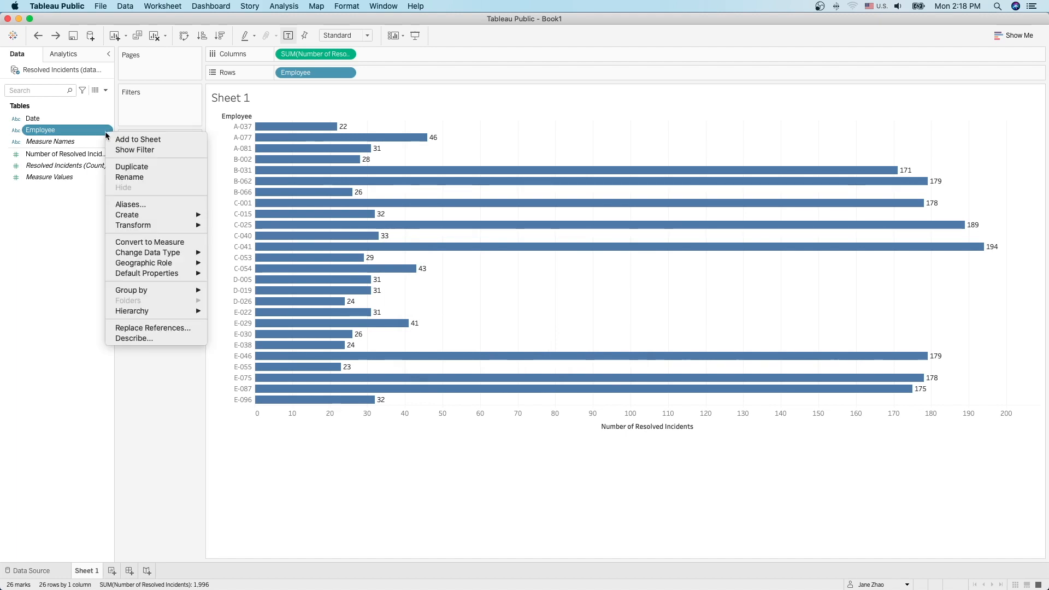
mouse_move(163, 222)
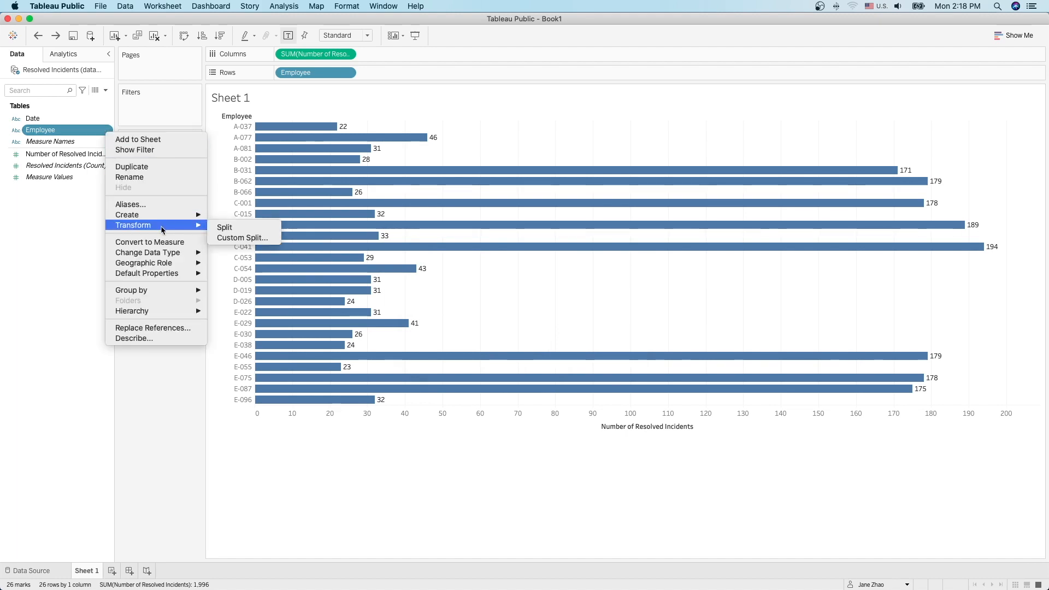
click(239, 230)
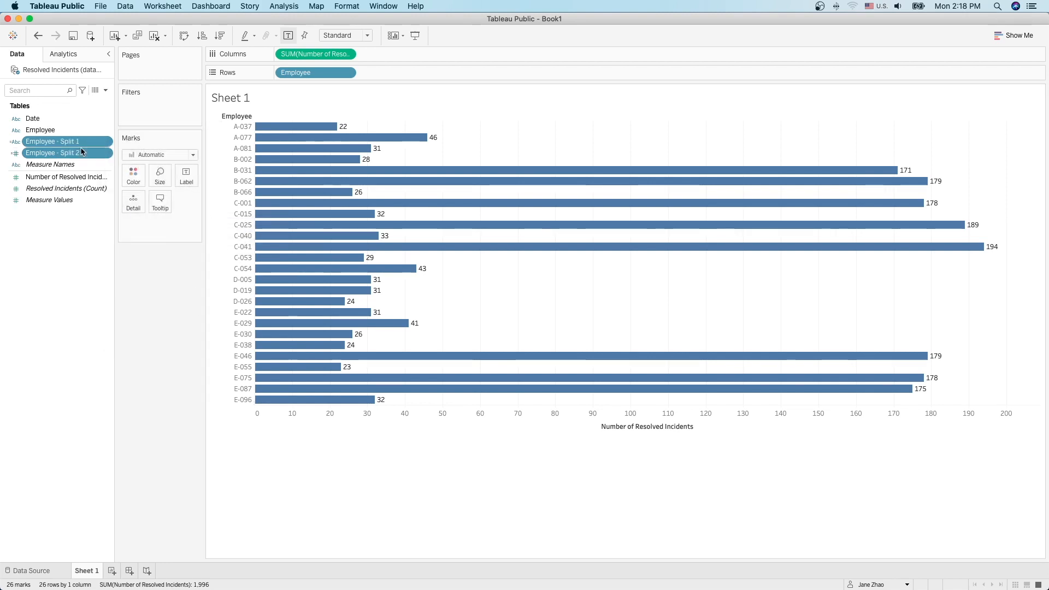
Step: Rename the Employee - Split 1 field to Employee - location
click(50, 145)
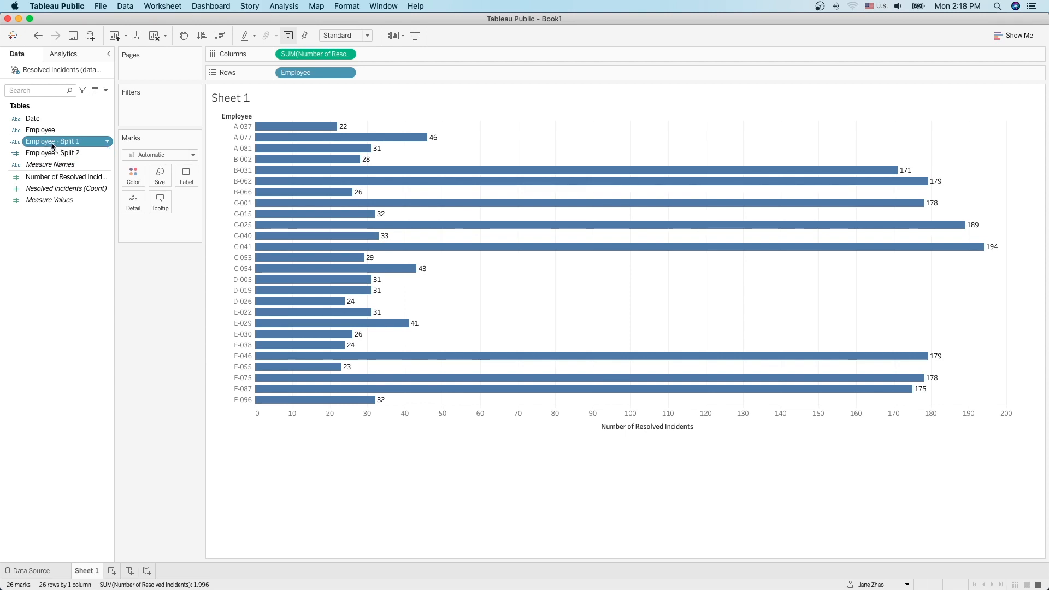
click(53, 144)
click(84, 142)
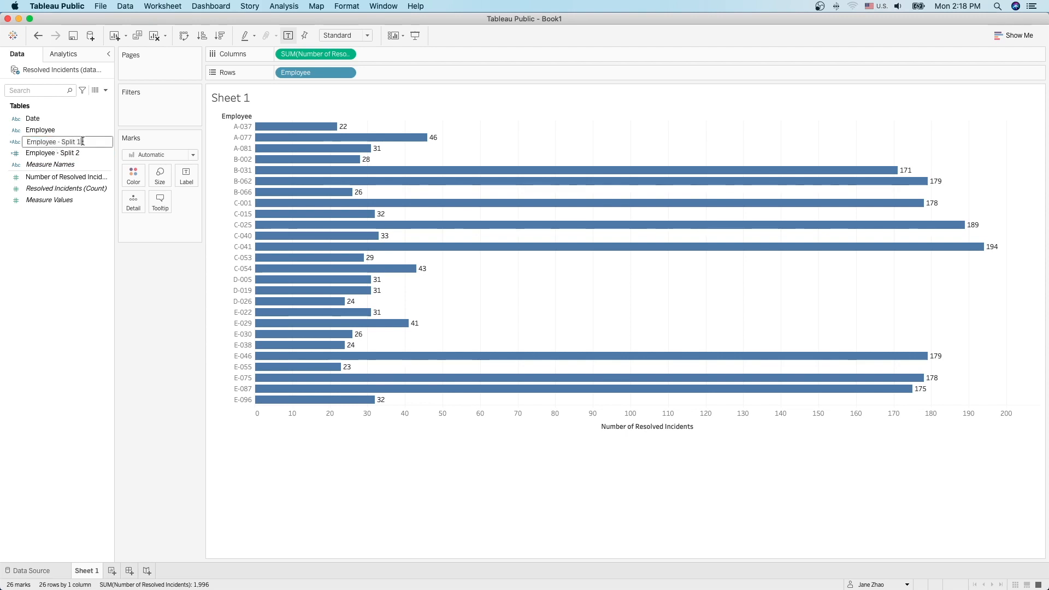
key(BackSpace)
key(BackSpace)
text(location)
click(79, 153)
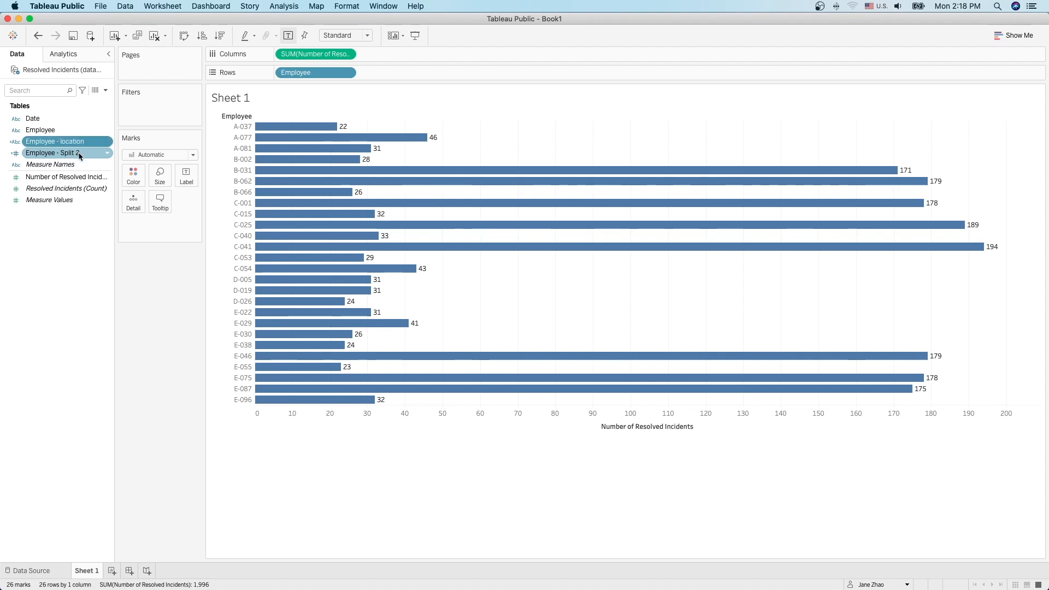
Step: Rename Employee - Split 2 to Employee - ID and add a new empty Sheet 2
click(70, 157)
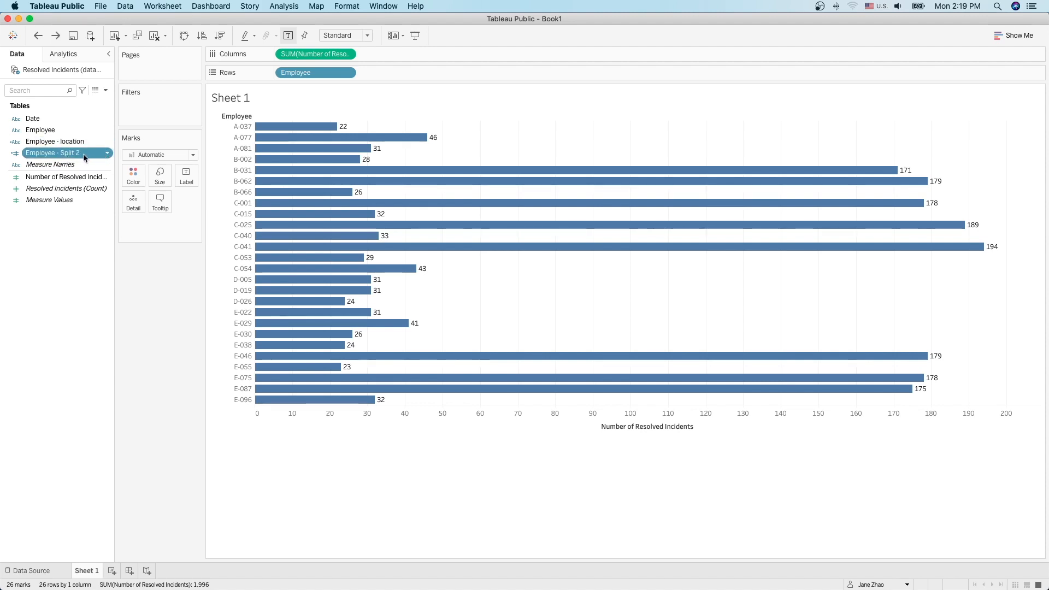
click(84, 157)
click(83, 154)
key(BackSpace)
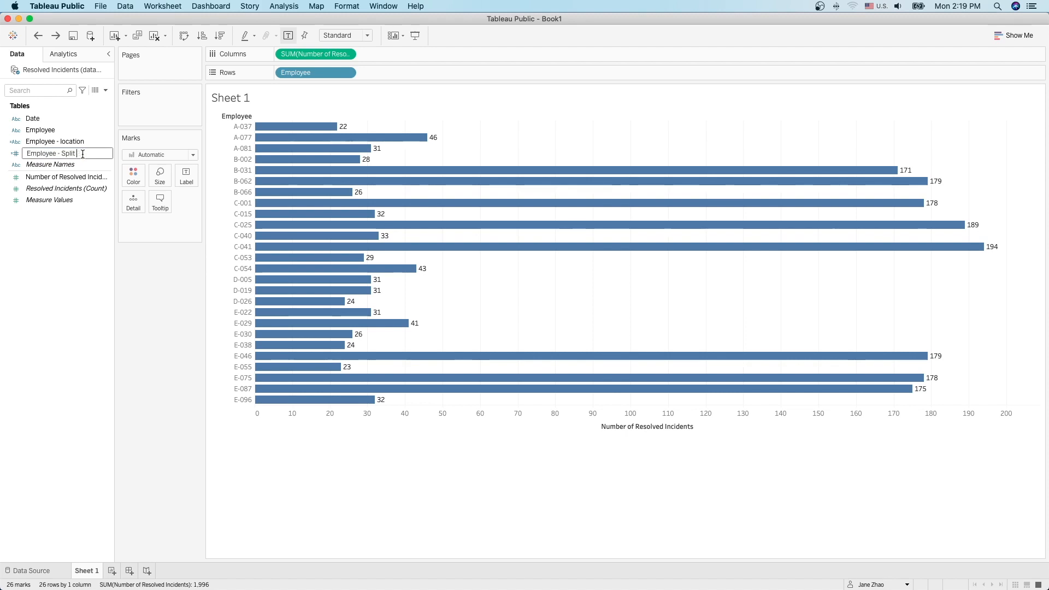
key(BackSpace)
key(BackSpace)
key(BackSpace)
text(ID)
key(Return)
key(super+t)
click(34, 154)
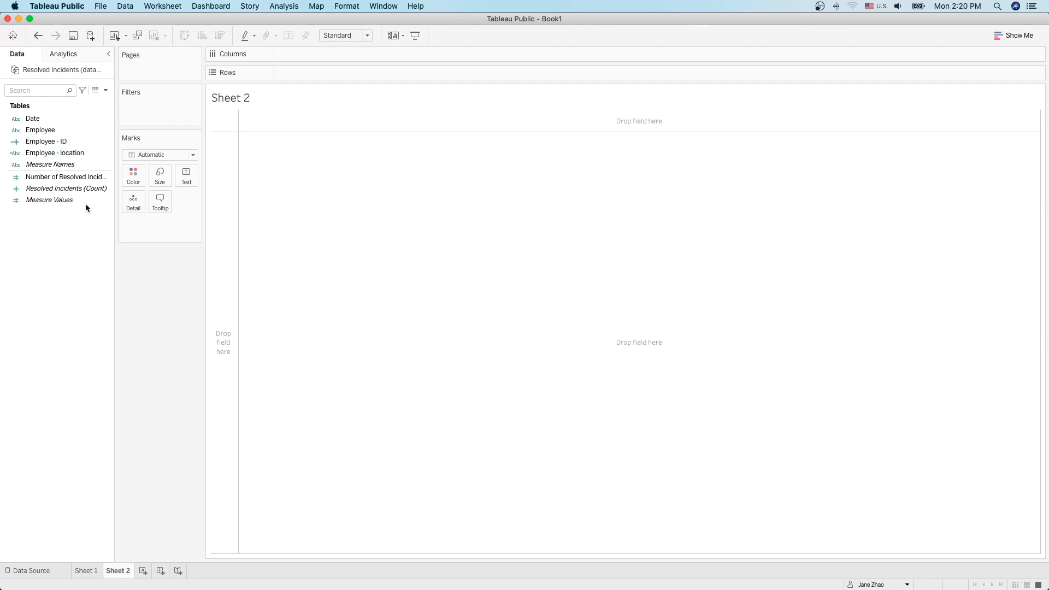
drag(44, 154, 273, 165)
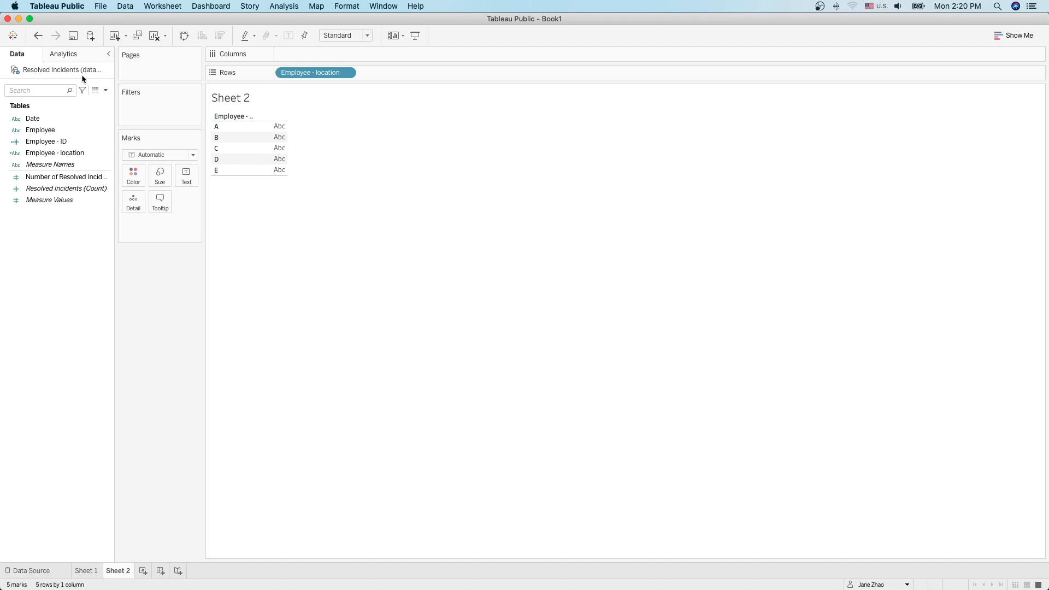
click(38, 36)
drag(60, 143, 300, 175)
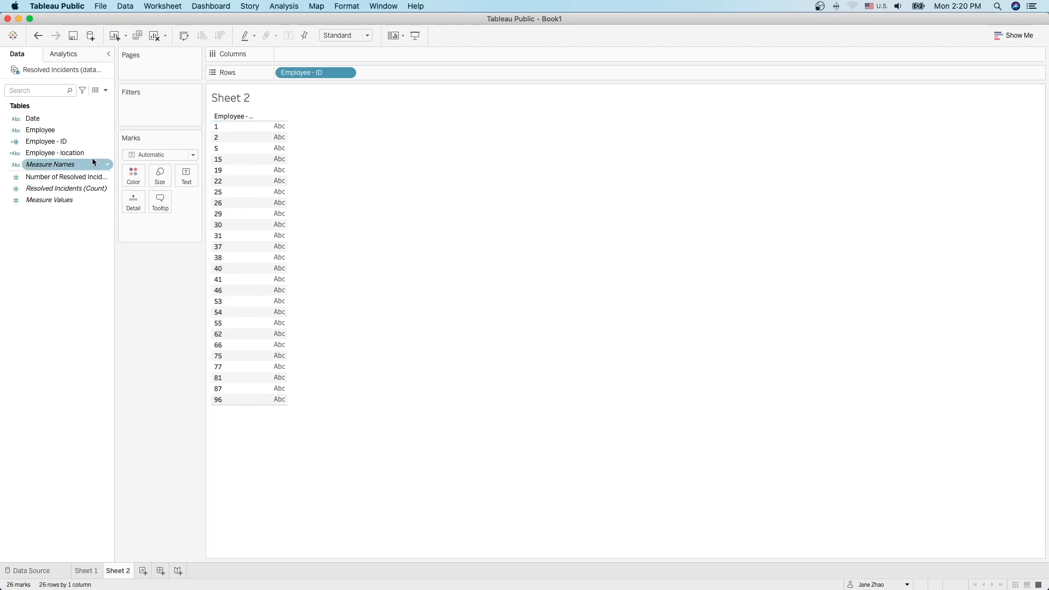
click(41, 38)
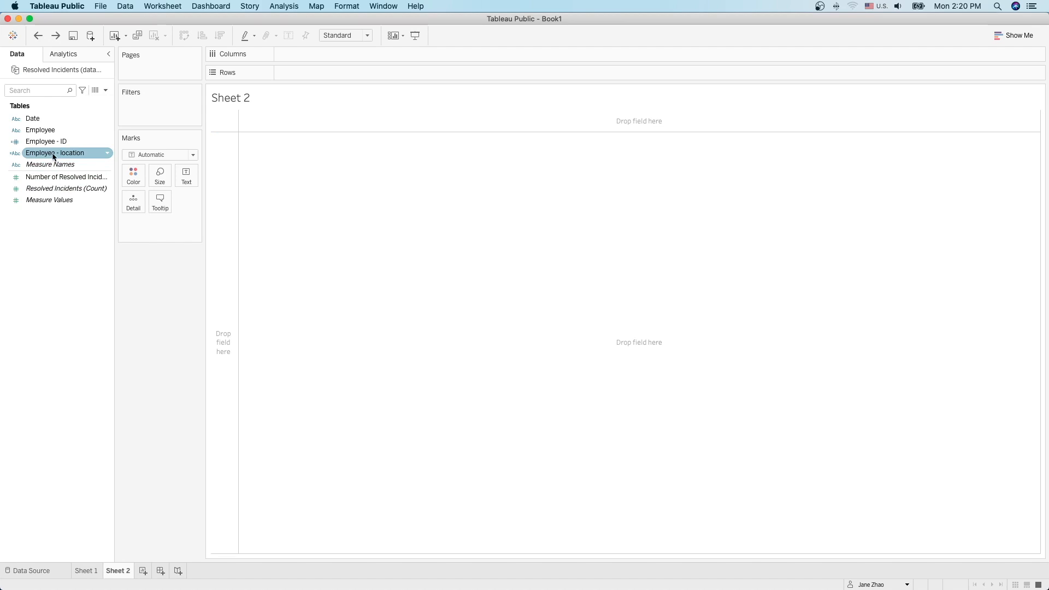
Step: Chart resolved incidents by Employee - location as horizontal bars labelled 99, 404, 698, 86, 709, then open the handout
double_click(57, 178)
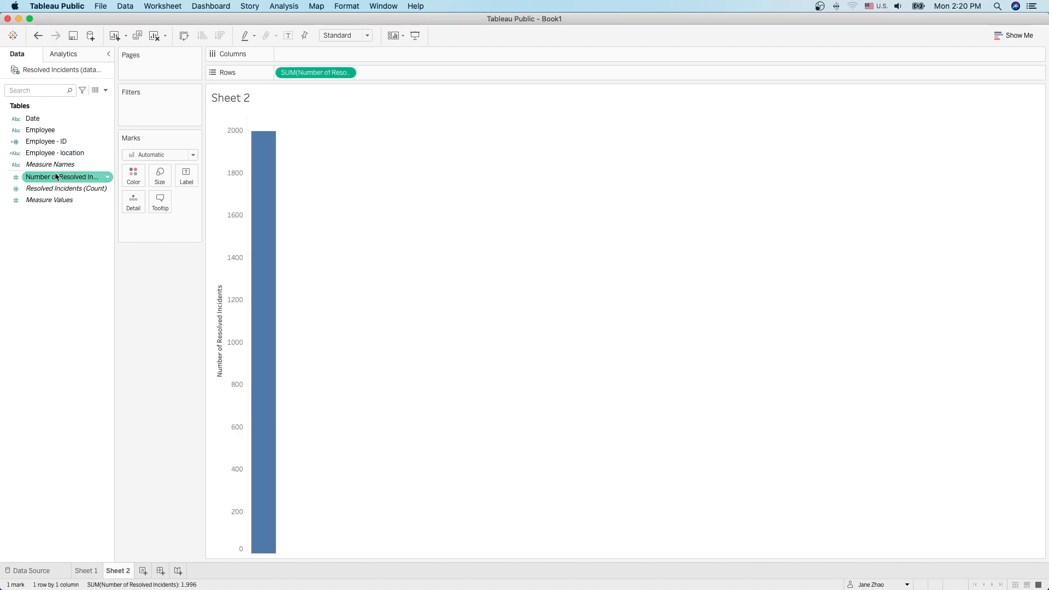
click(49, 154)
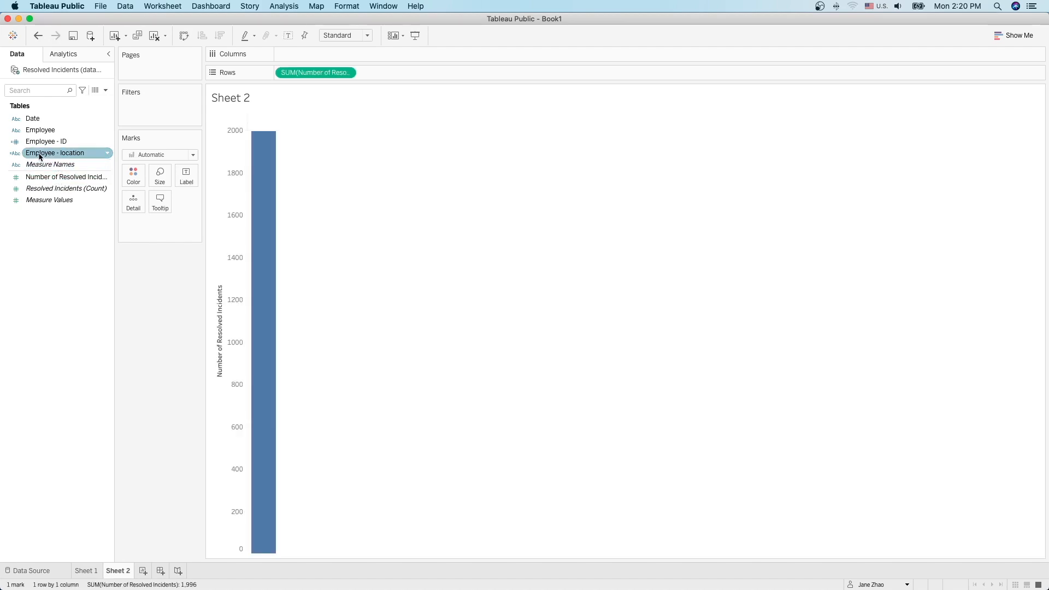
drag(36, 157, 290, 57)
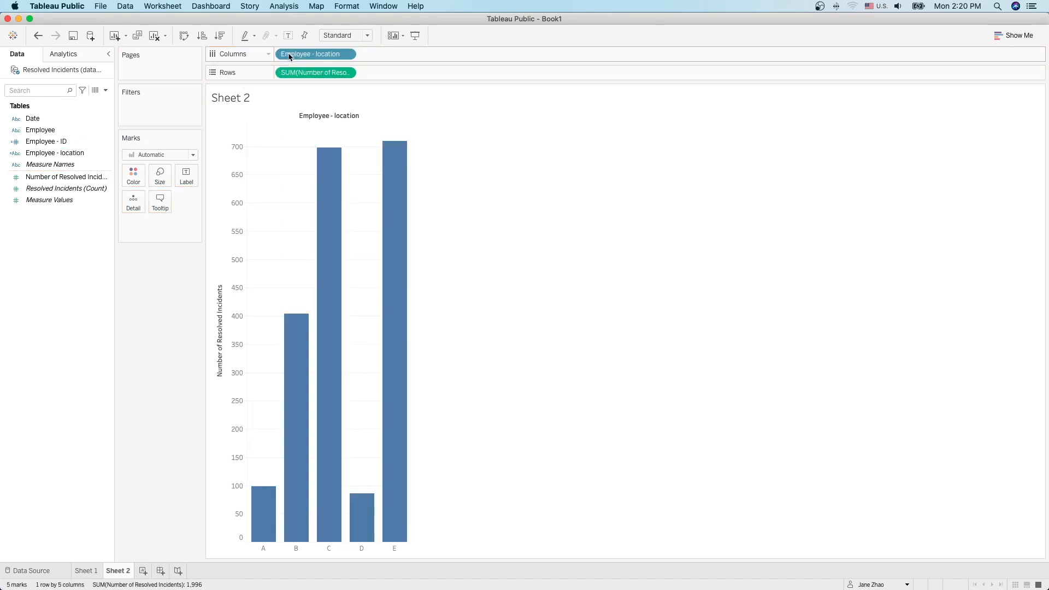
click(184, 35)
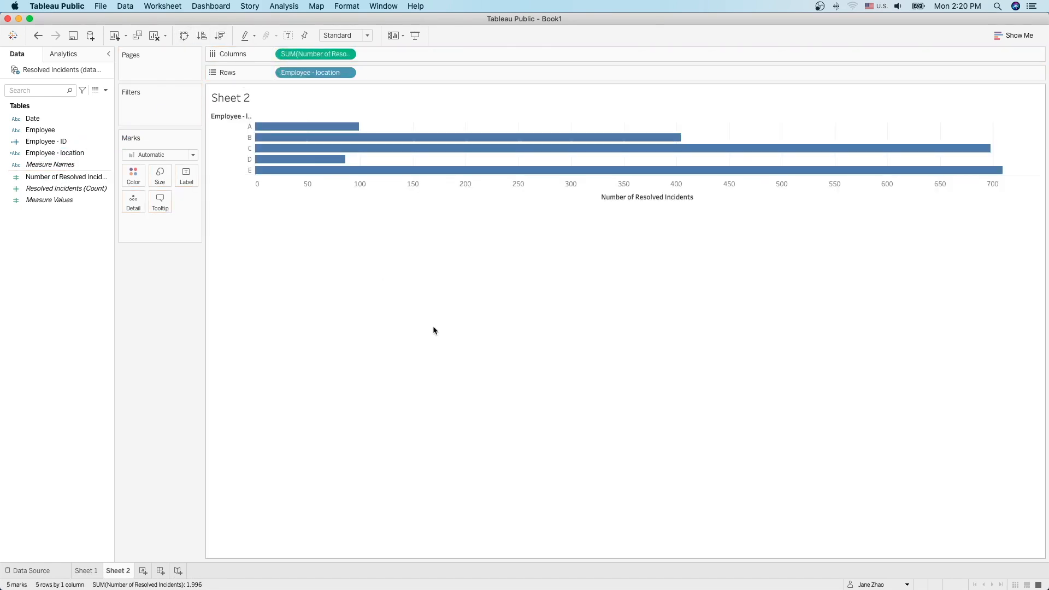
click(288, 35)
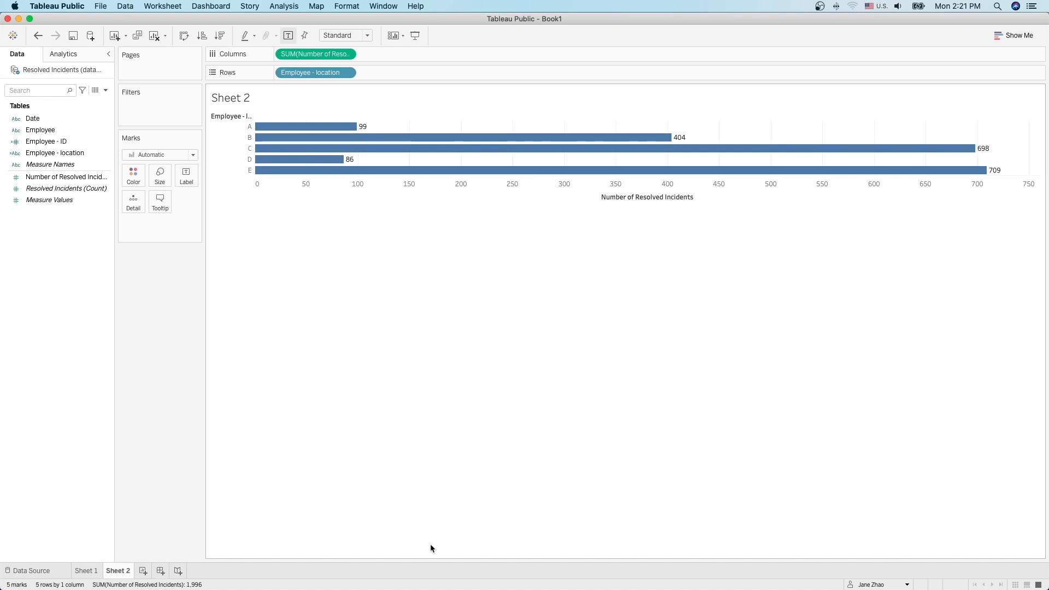
mouse_move(606, 587)
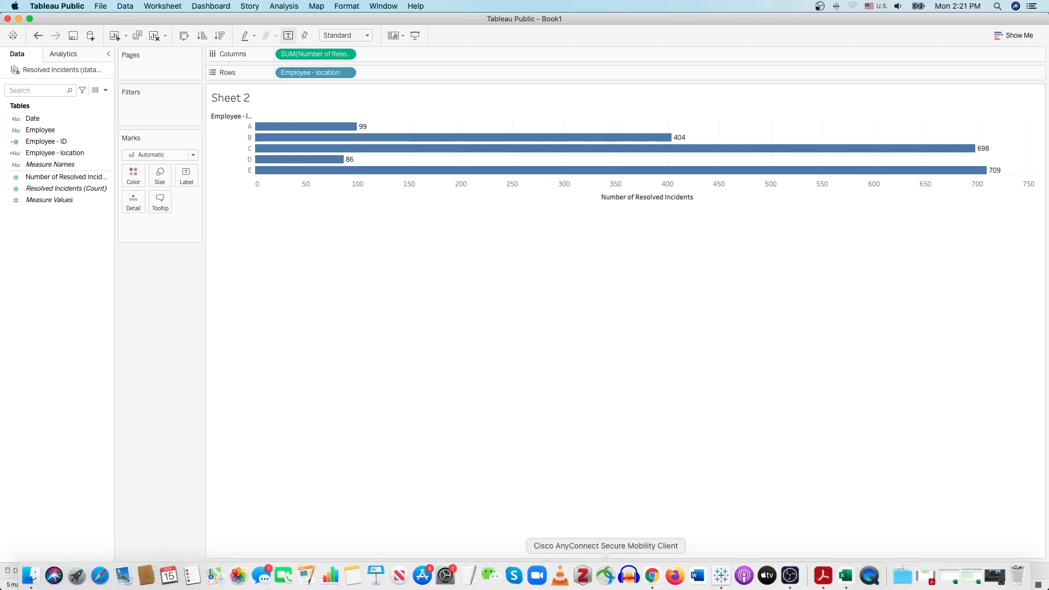
click(824, 576)
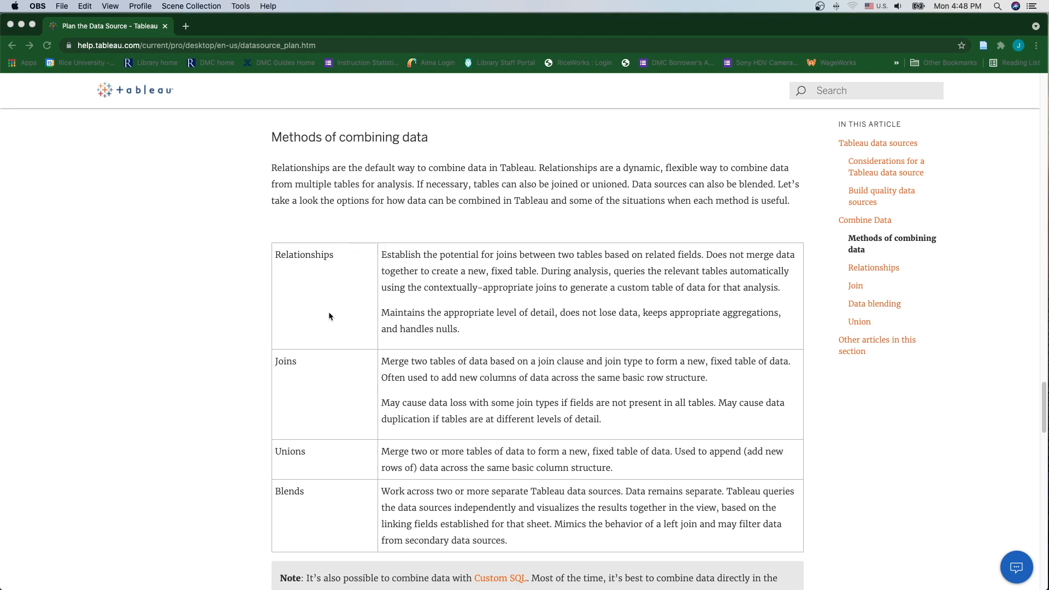
Step: Scroll the Plan the Data Source article from the combining-data table to the Union section
scroll(319, 454, down, 1)
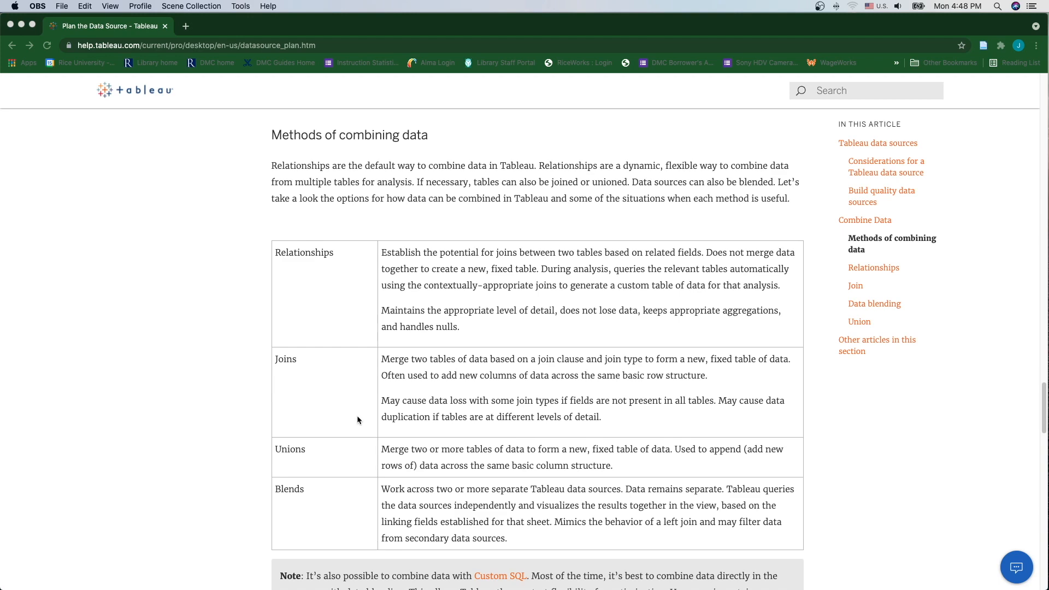
scroll(292, 337, up, 1)
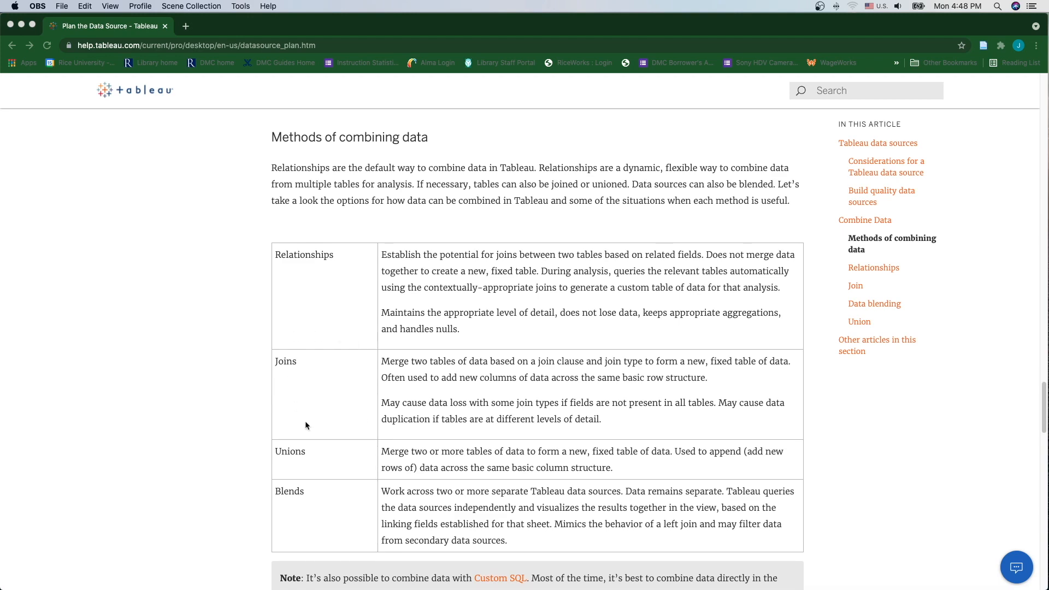
scroll(437, 479, down, 15)
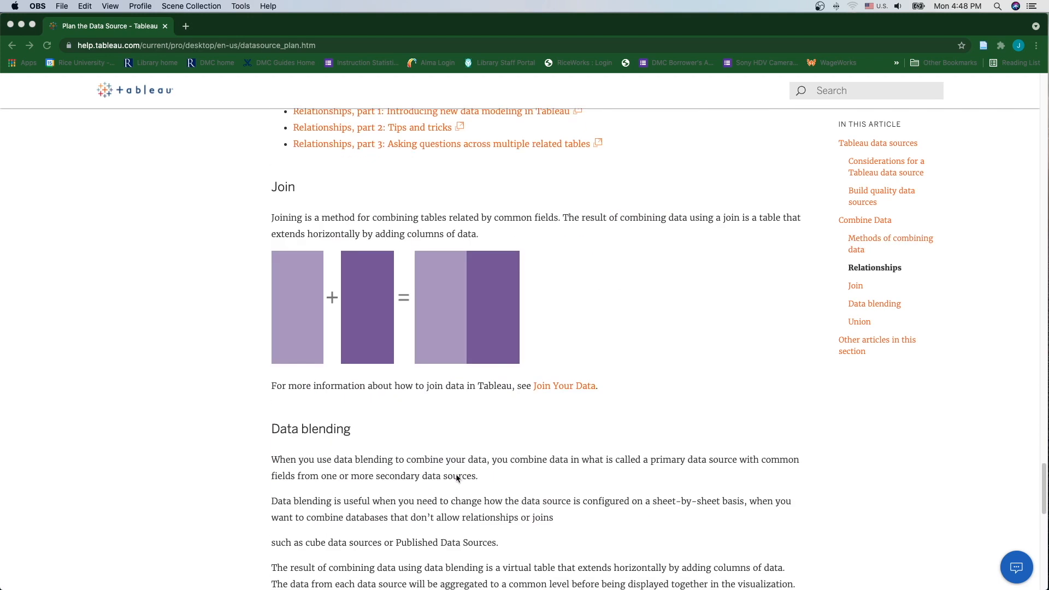
scroll(455, 474, down, 8)
scroll(456, 474, up, 6)
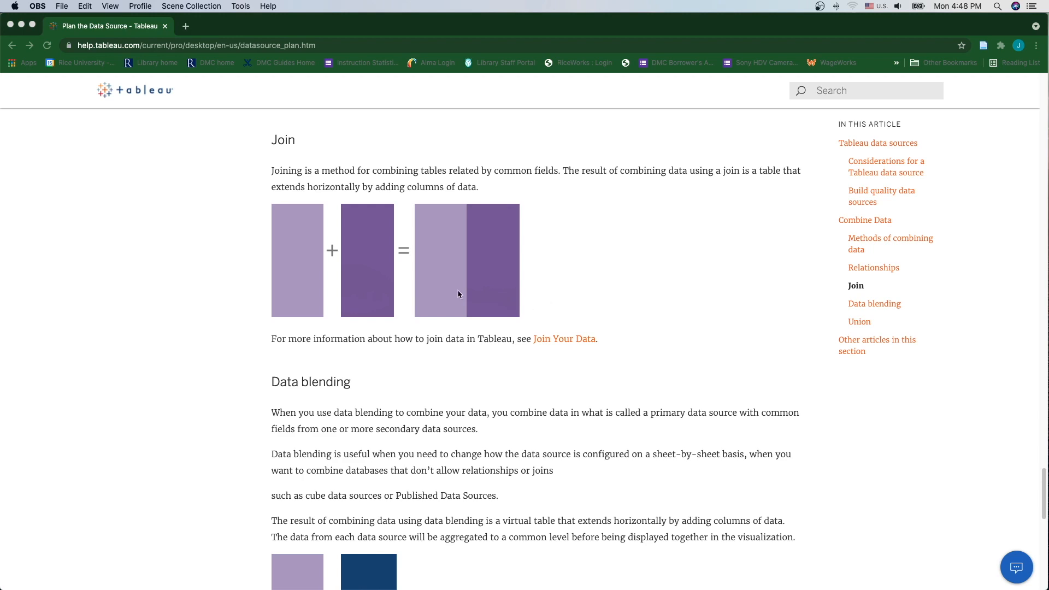
scroll(480, 302, down, 6)
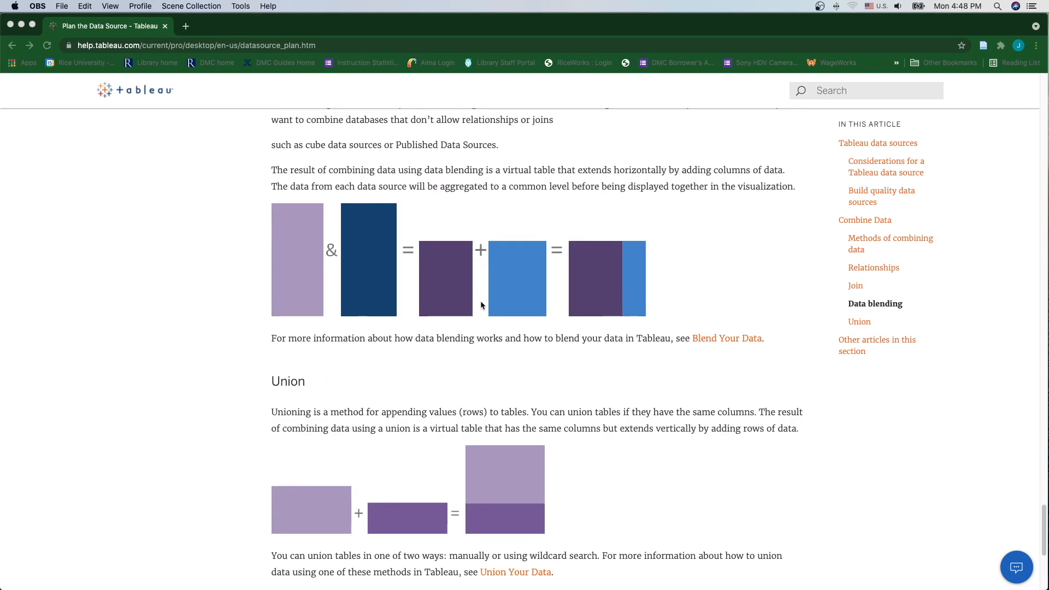
scroll(482, 305, down, 3)
scroll(481, 304, down, 3)
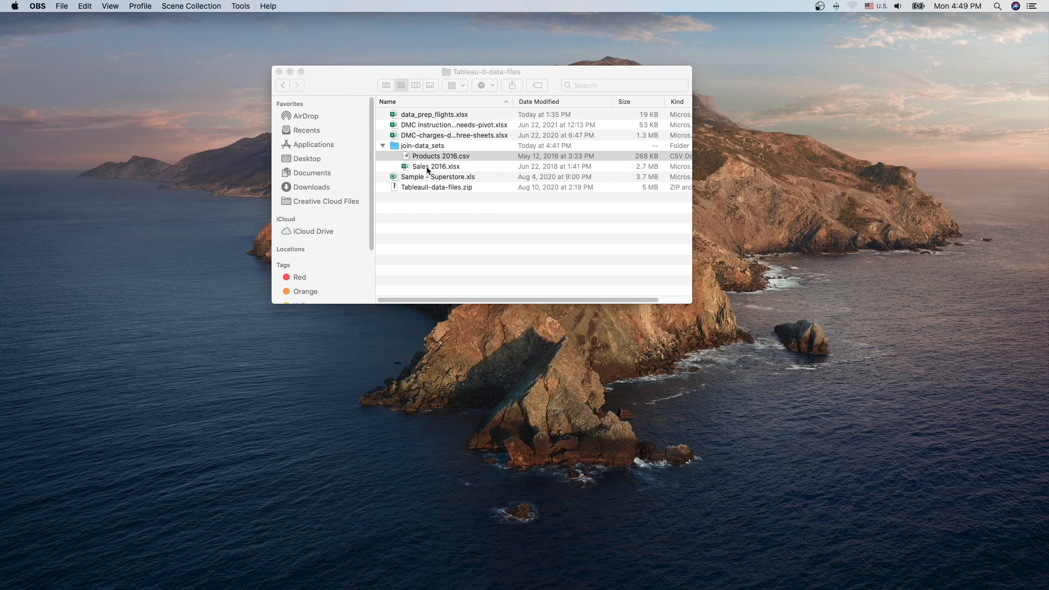
Step: Restore the minimized Products 2016 spreadsheet from the Dock
mouse_move(899, 589)
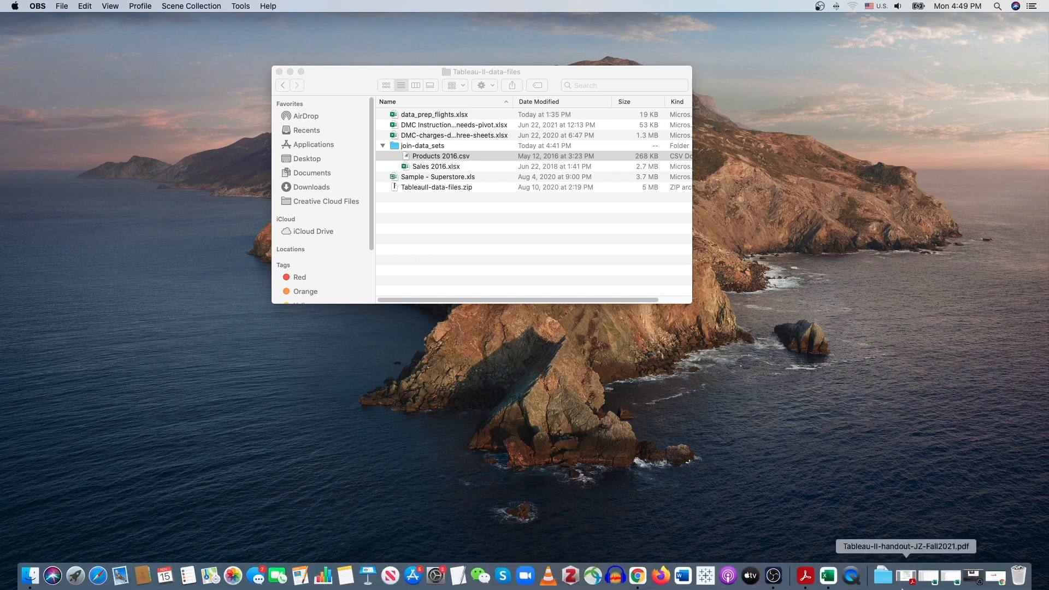
click(930, 576)
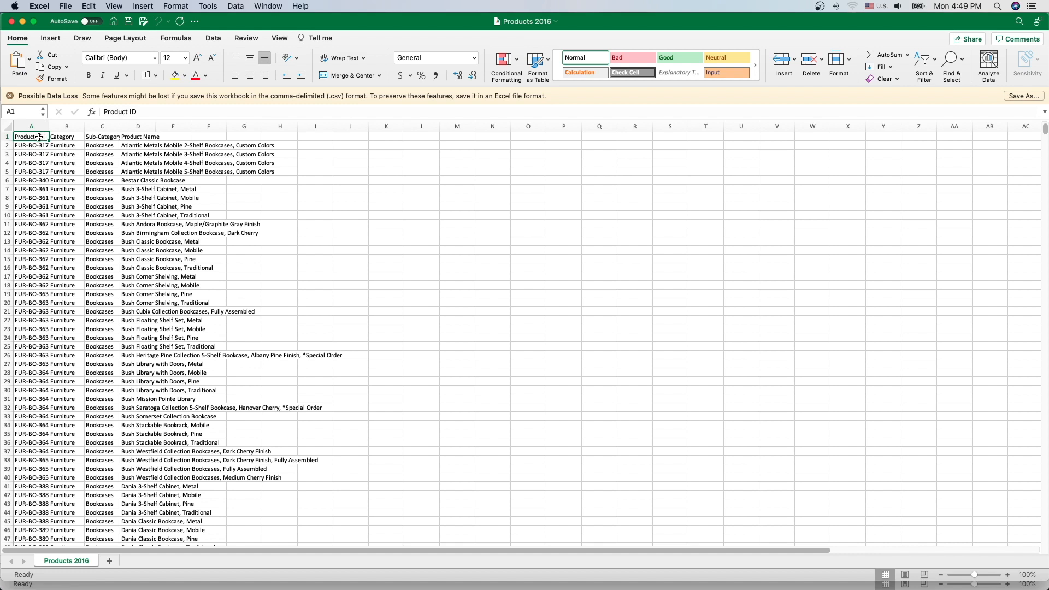
Step: Un-zoom the Products 2016 window so the Sales 2016 workbook shows behind it
double_click(298, 20)
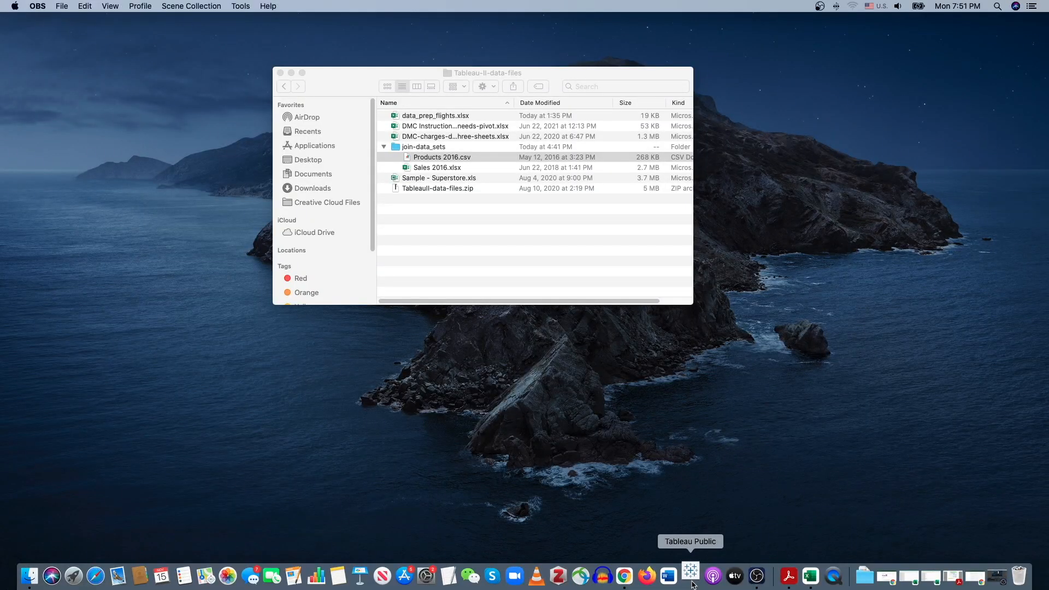
Step: Launch Tableau Public and connect Sales 2016.xlsx as a Microsoft Excel data source
click(692, 584)
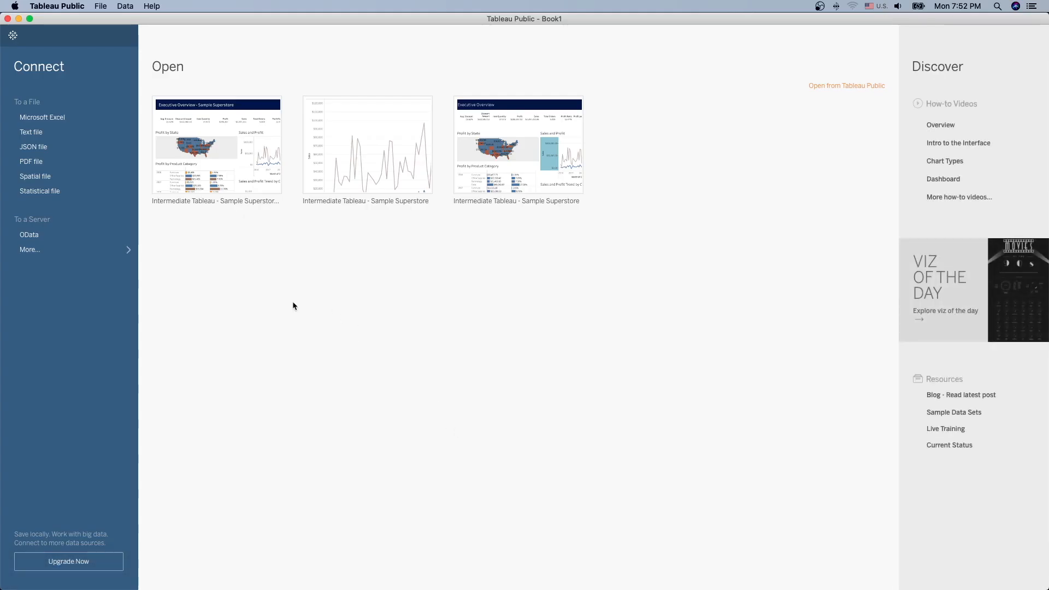
click(61, 119)
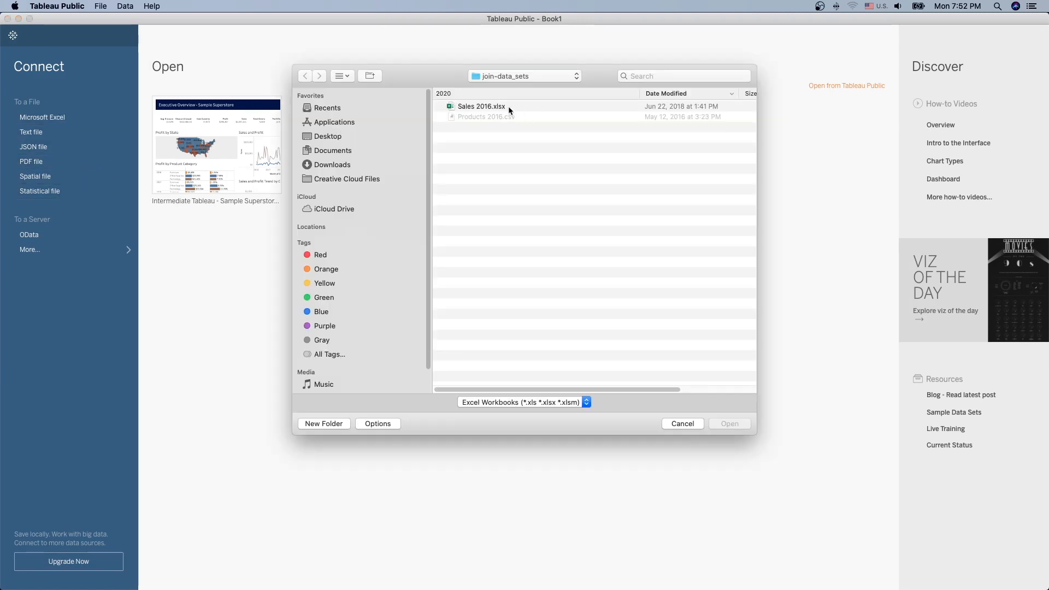
click(473, 107)
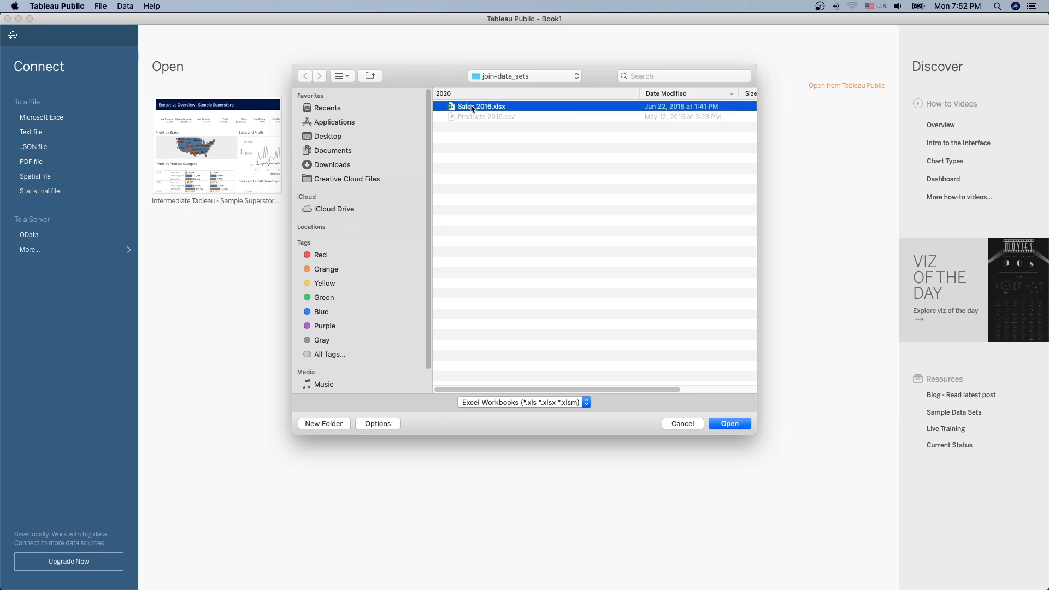
click(730, 425)
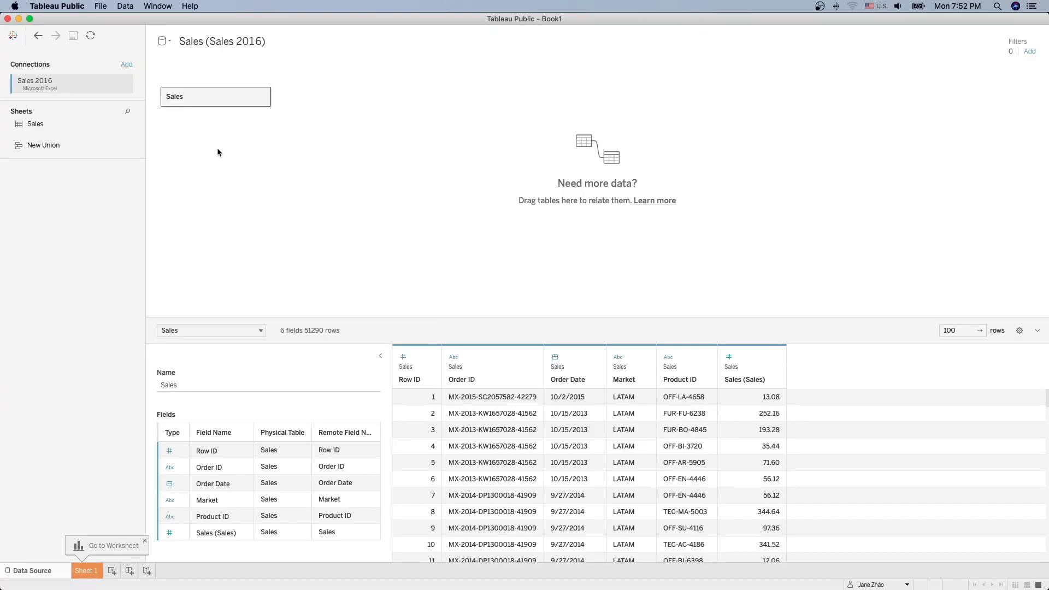
Step: Add Products 2016.csv as a Text file connection, then show the Sales 2016 connection's tables
click(127, 65)
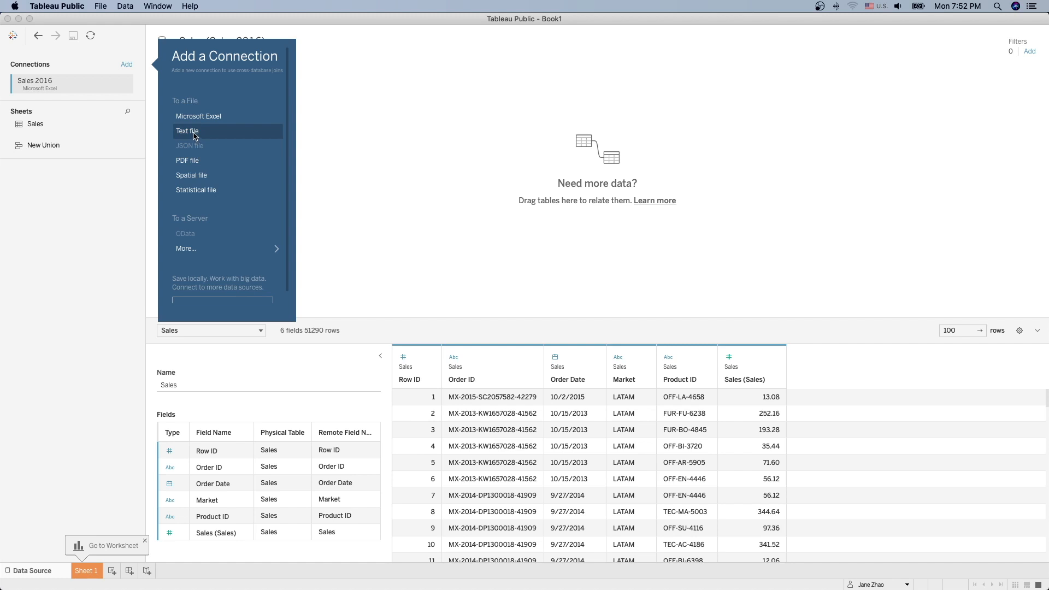
click(196, 137)
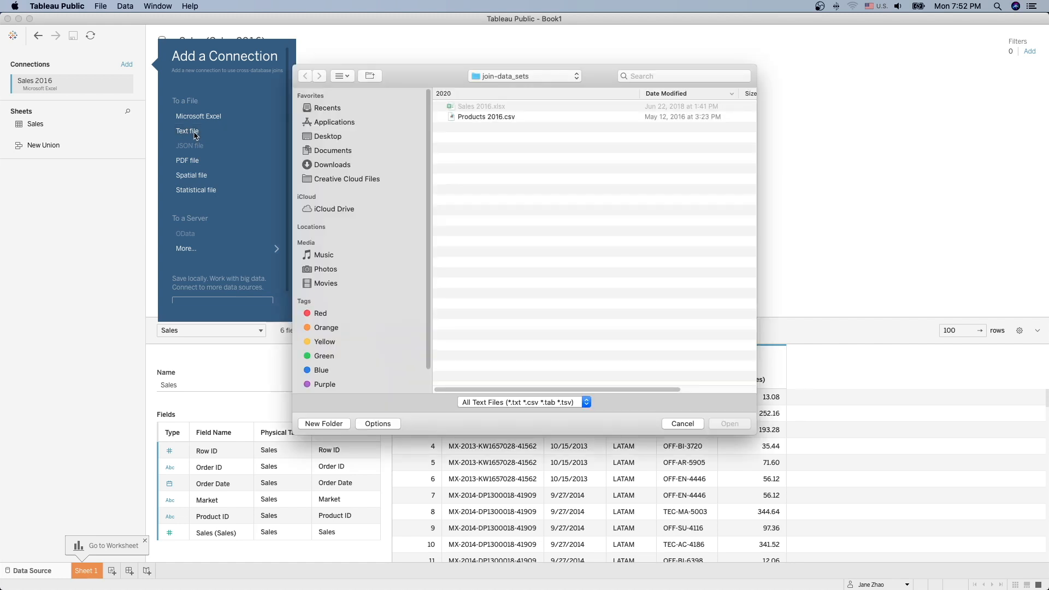
click(487, 116)
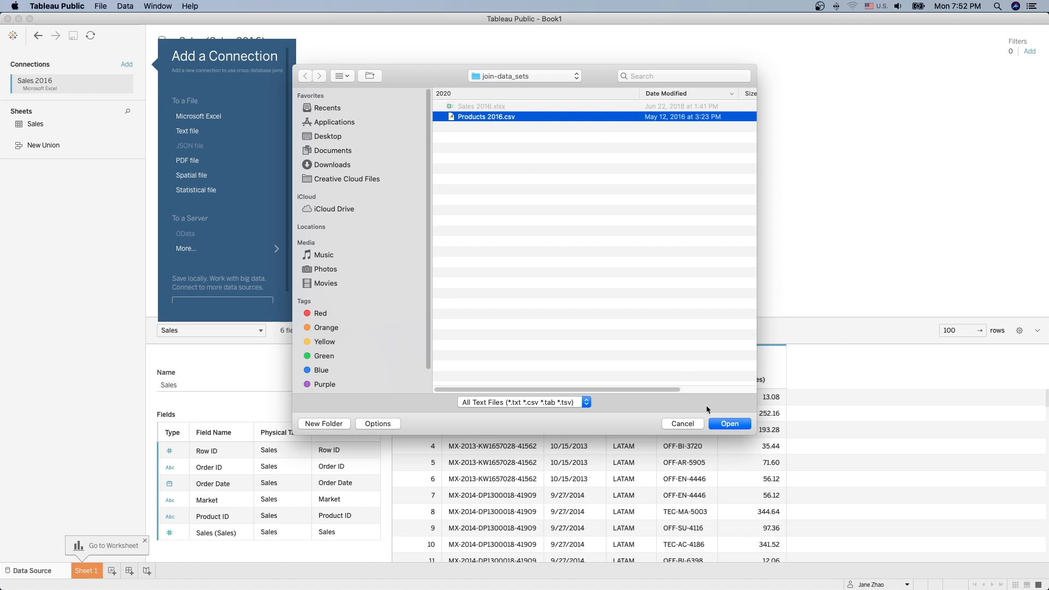
click(730, 424)
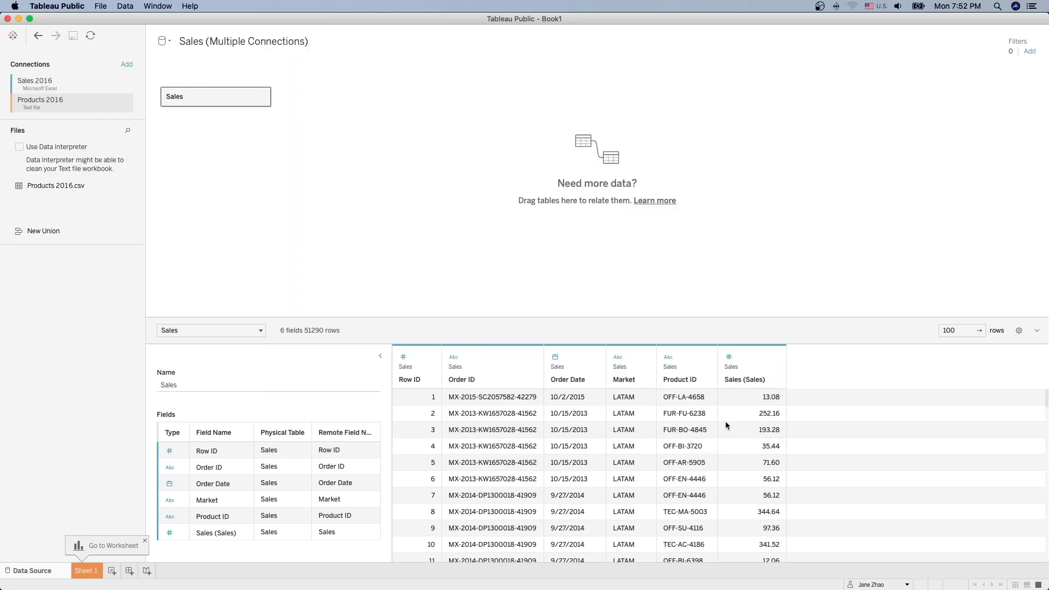
click(63, 82)
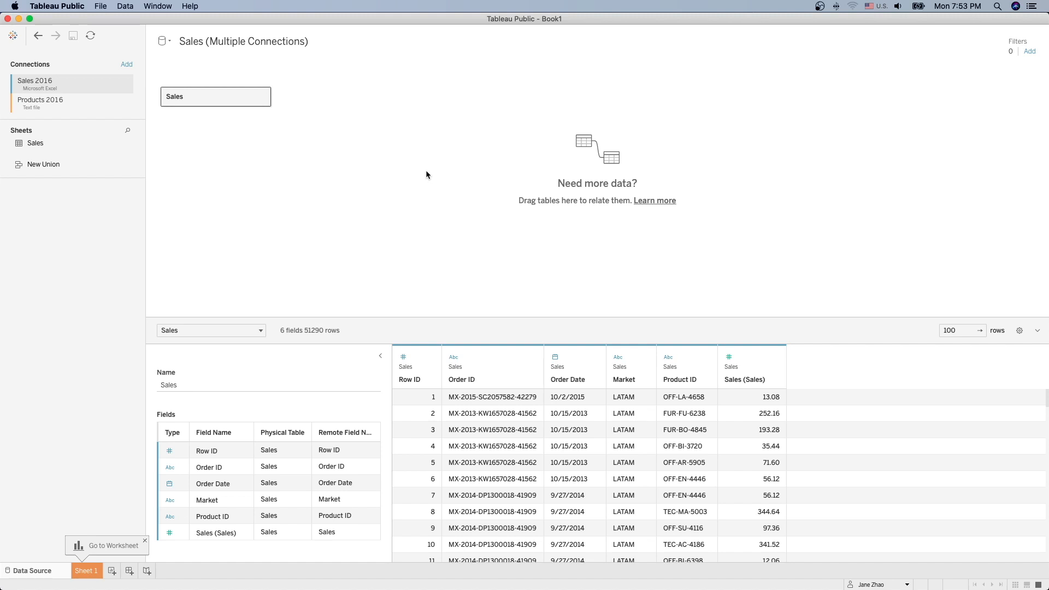
Step: Inner-join Products 2016.csv to the Sales table on Product ID and bring up the join settings
double_click(210, 101)
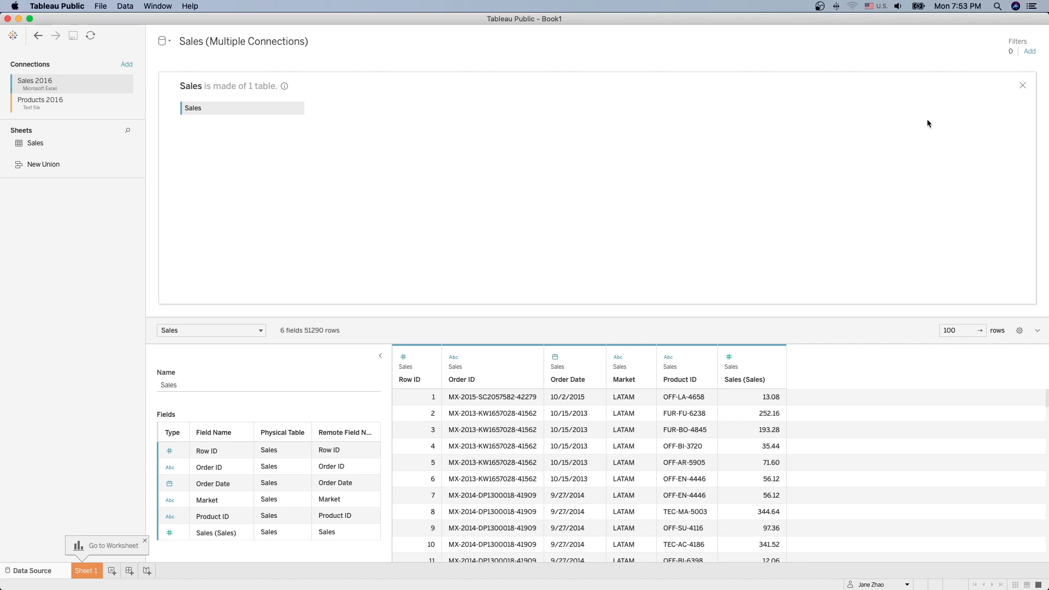
click(1023, 85)
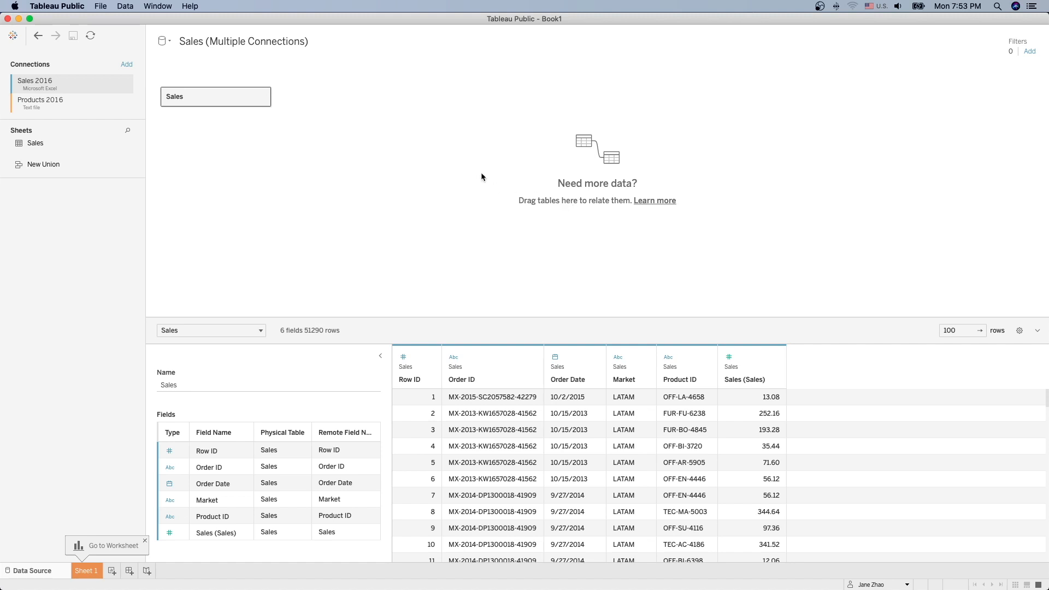
double_click(207, 102)
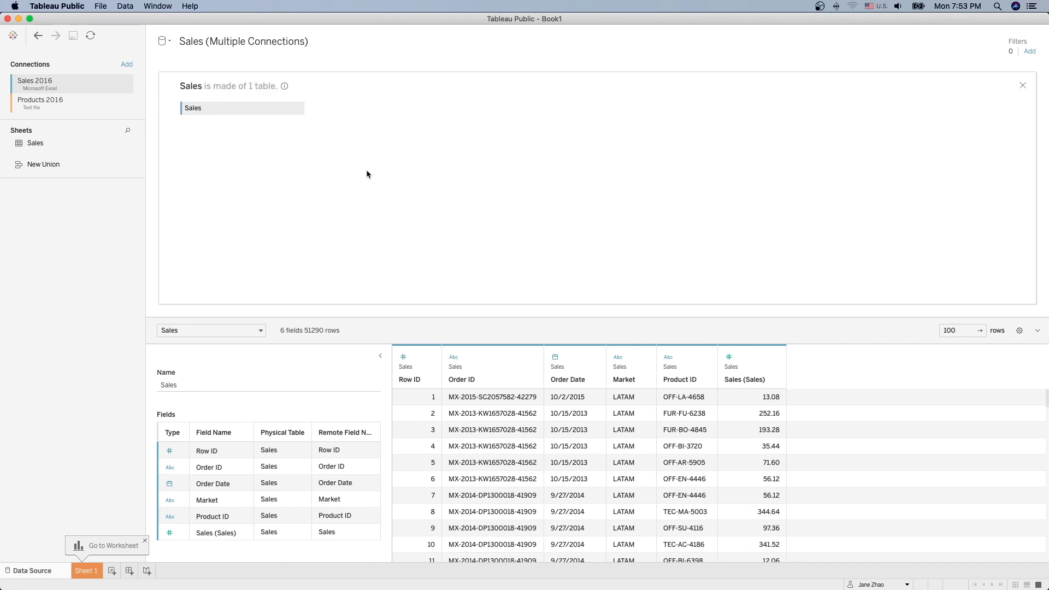
click(42, 107)
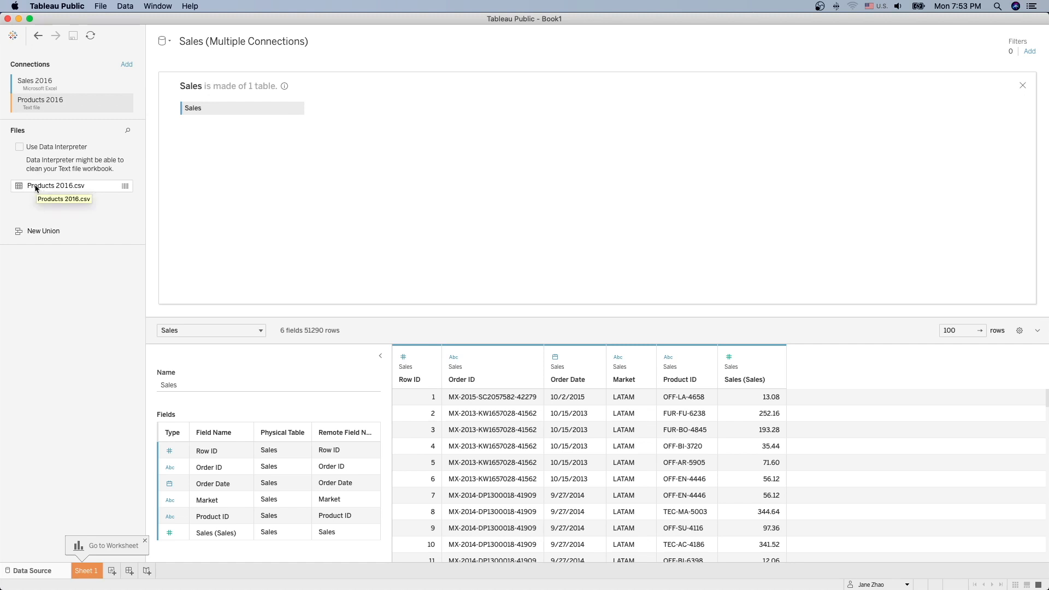
drag(35, 188, 493, 175)
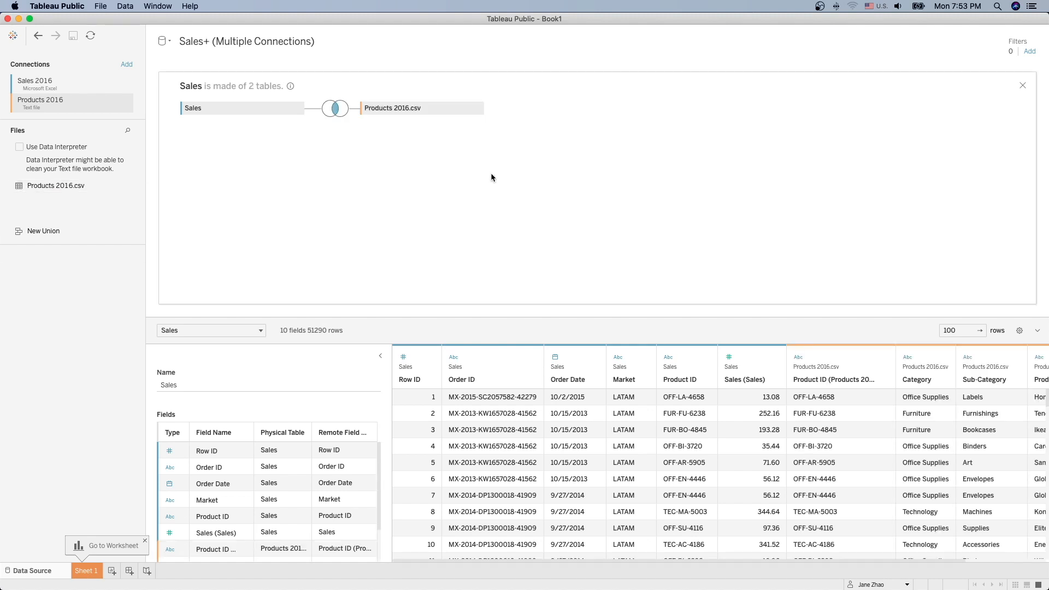
click(335, 108)
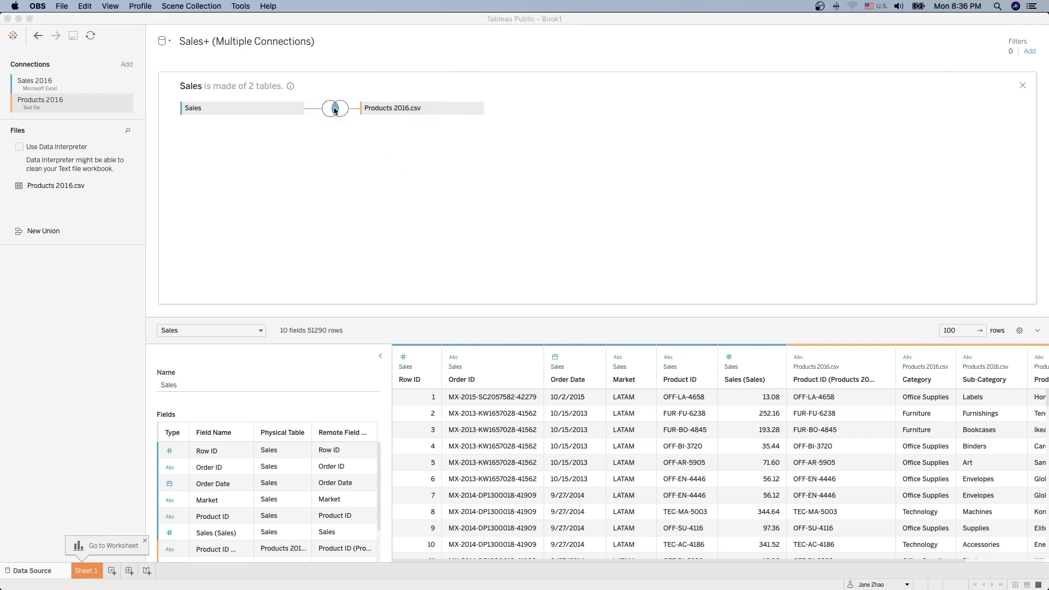
click(340, 111)
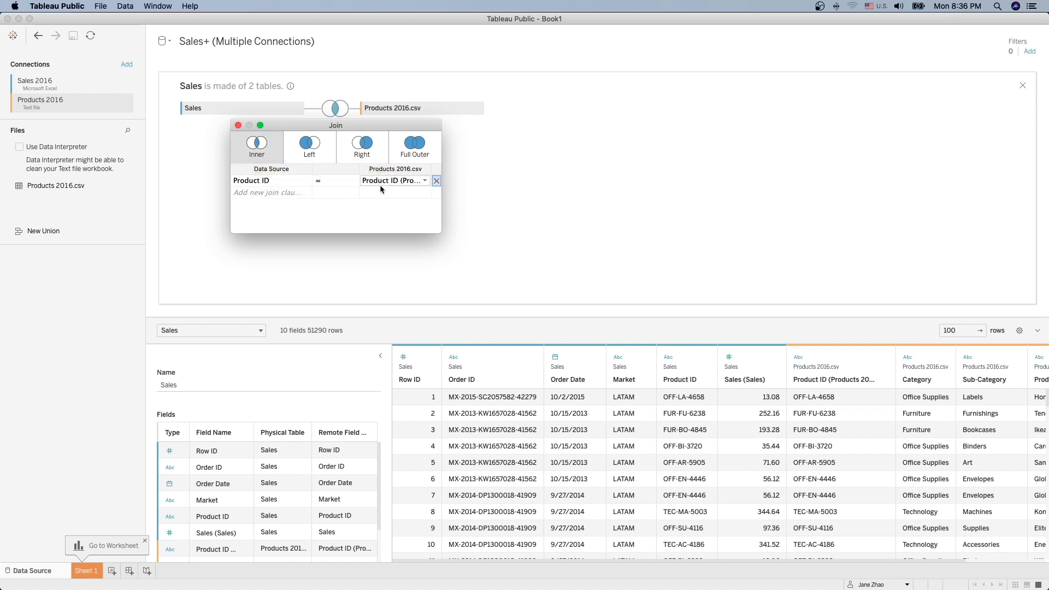
Step: Change the Sales–Products 2016.csv join from inner to left and close the join settings
click(310, 153)
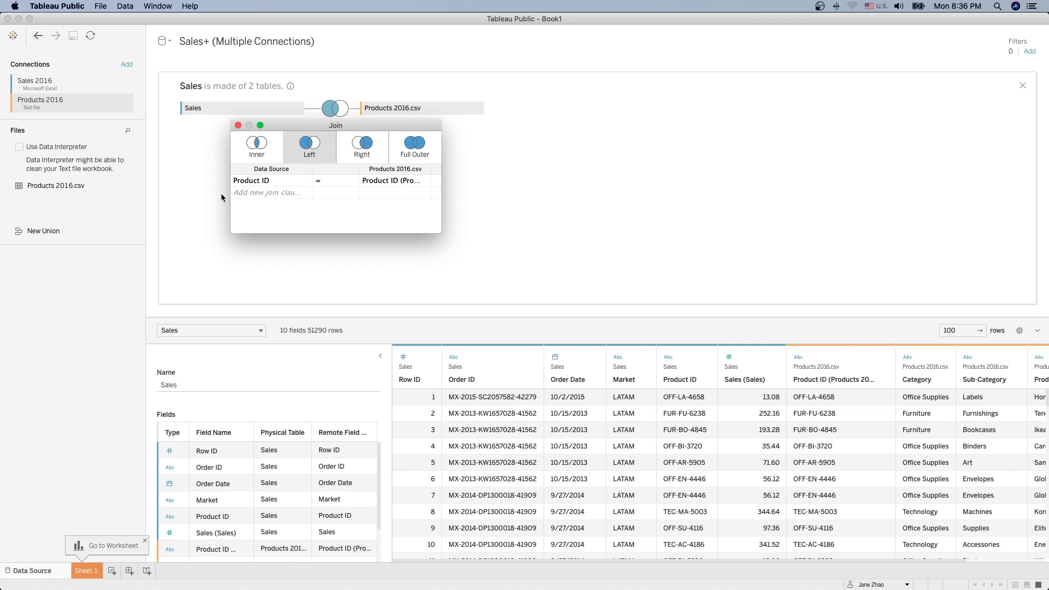
mouse_move(291, 182)
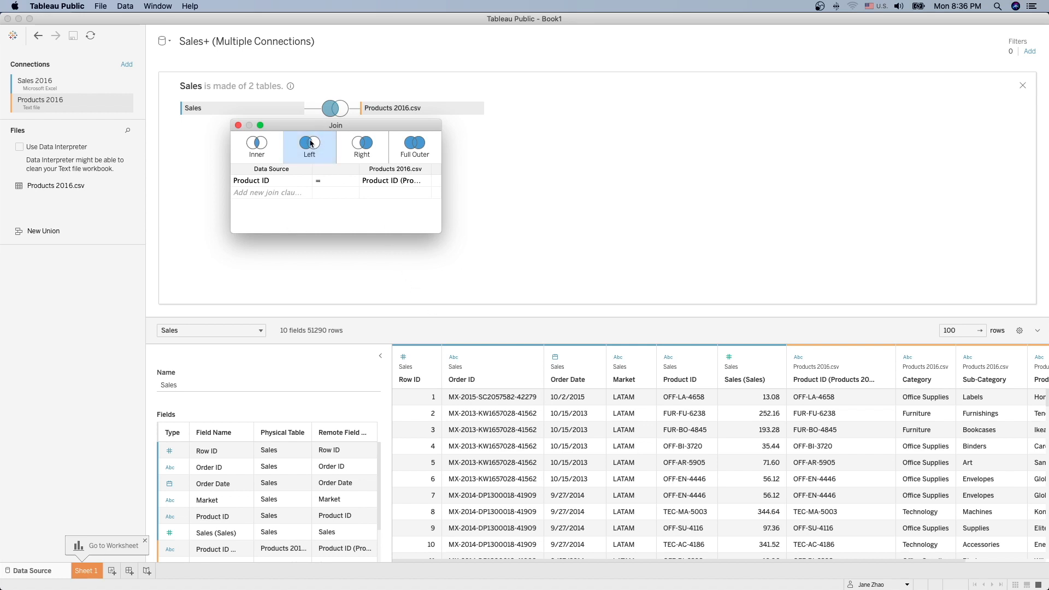
click(322, 241)
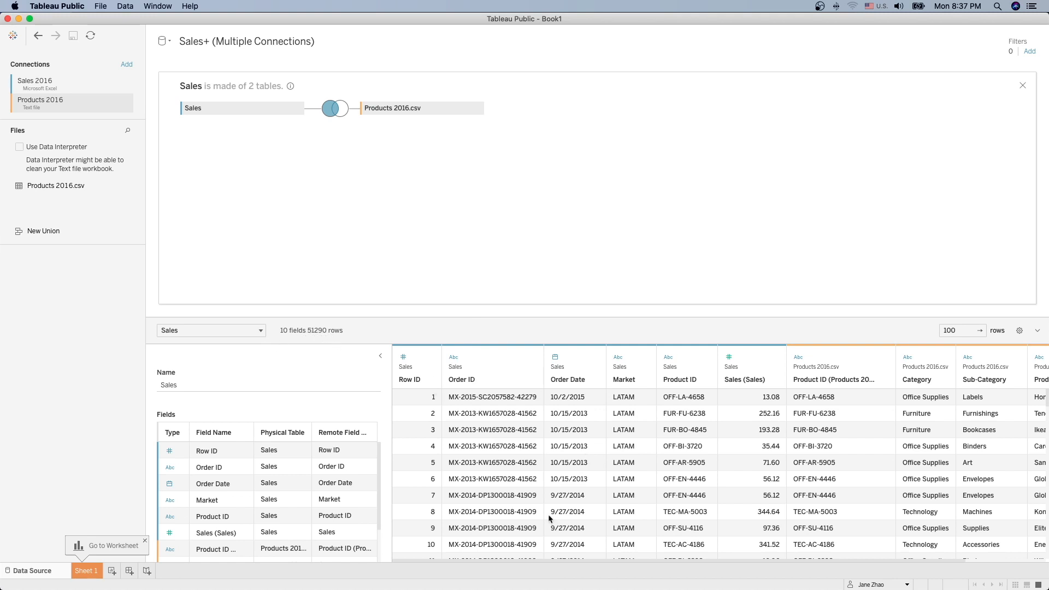
mouse_move(706, 589)
click(927, 577)
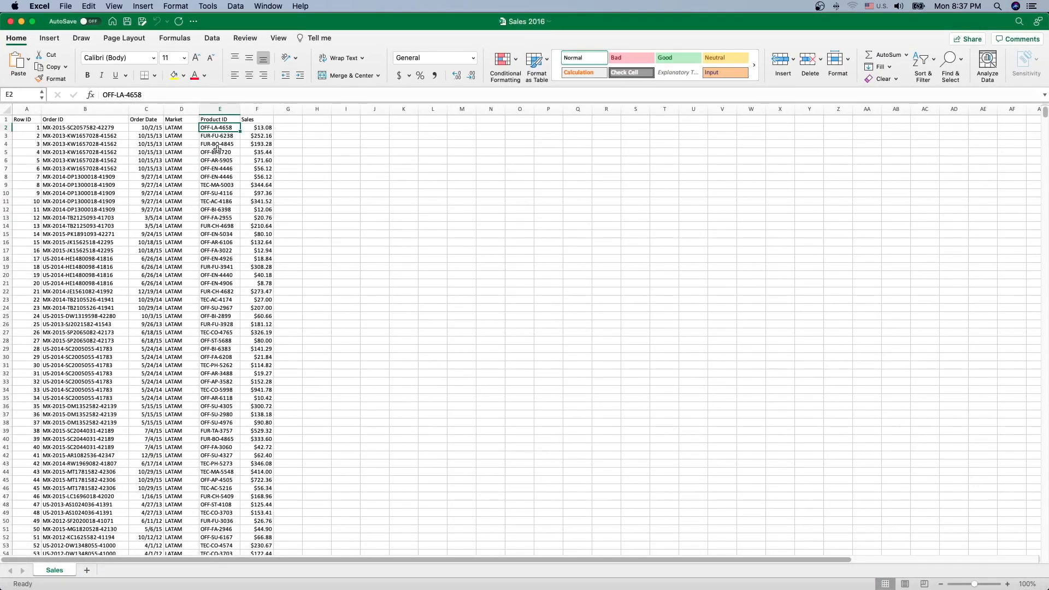
click(34, 108)
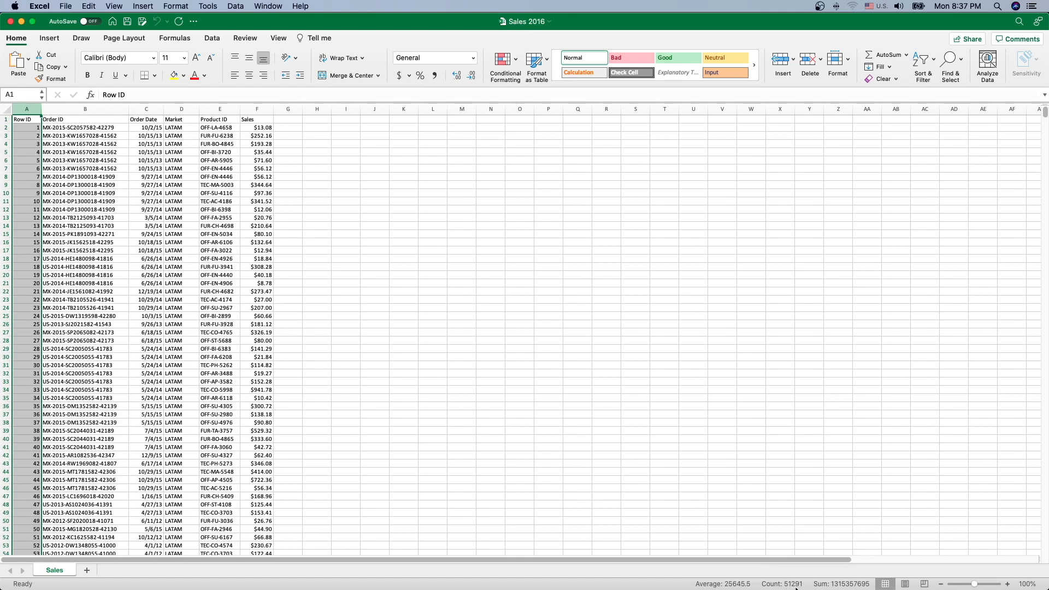
click(23, 22)
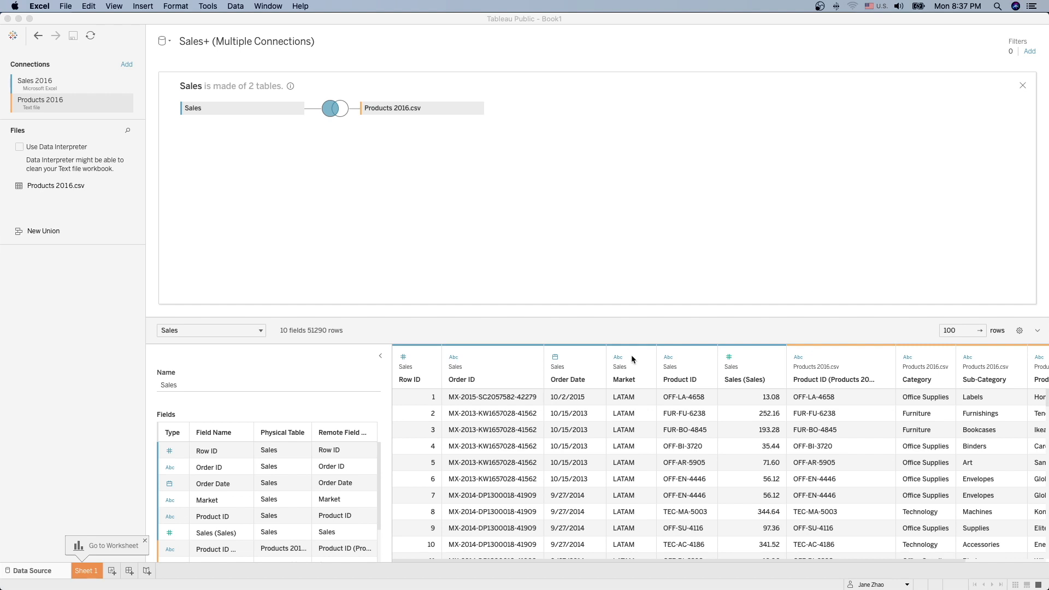
click(335, 108)
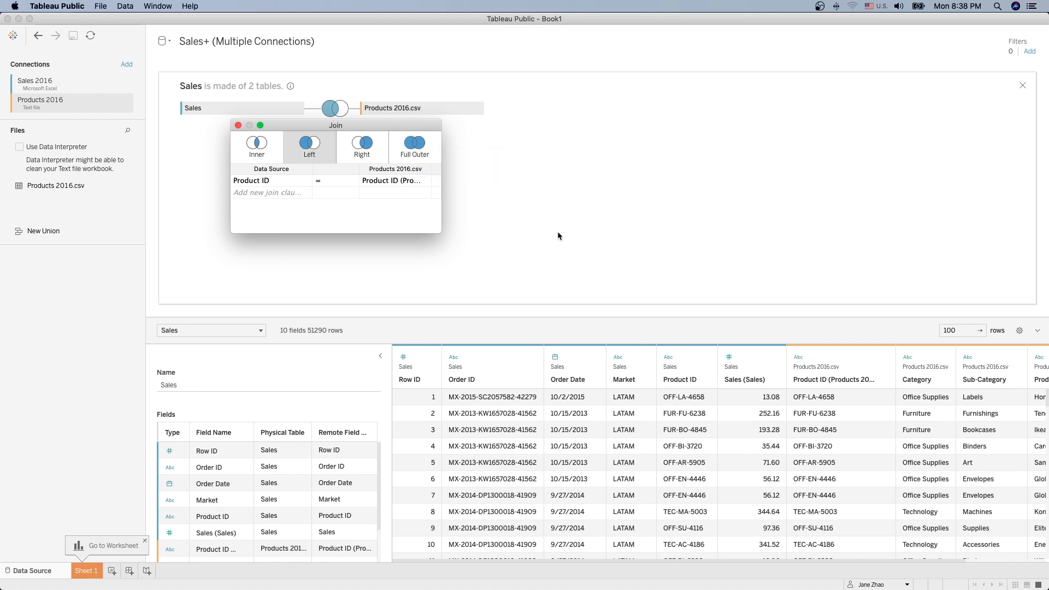
click(535, 531)
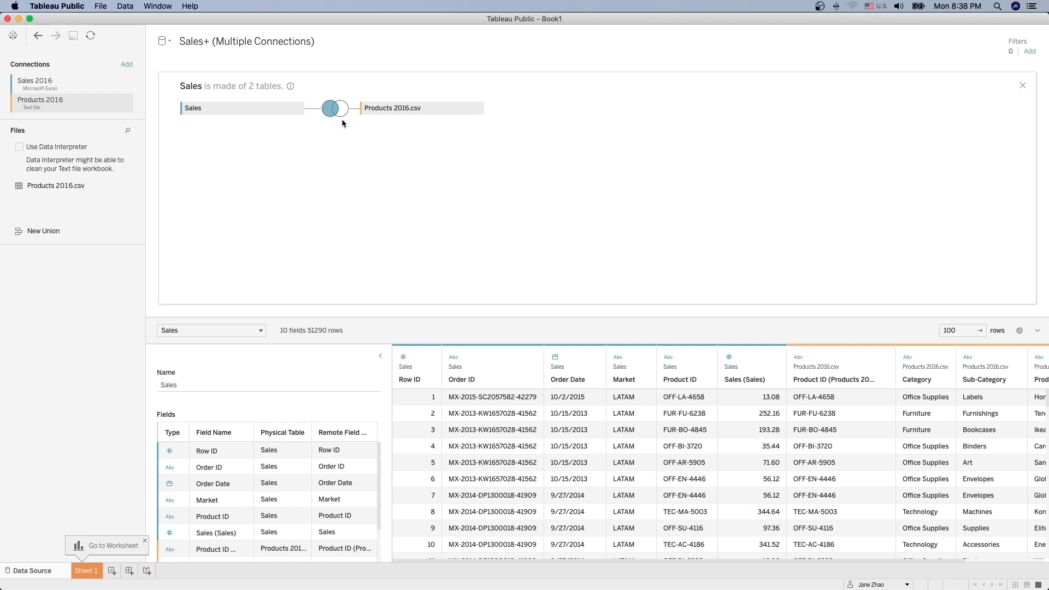
mouse_move(335, 111)
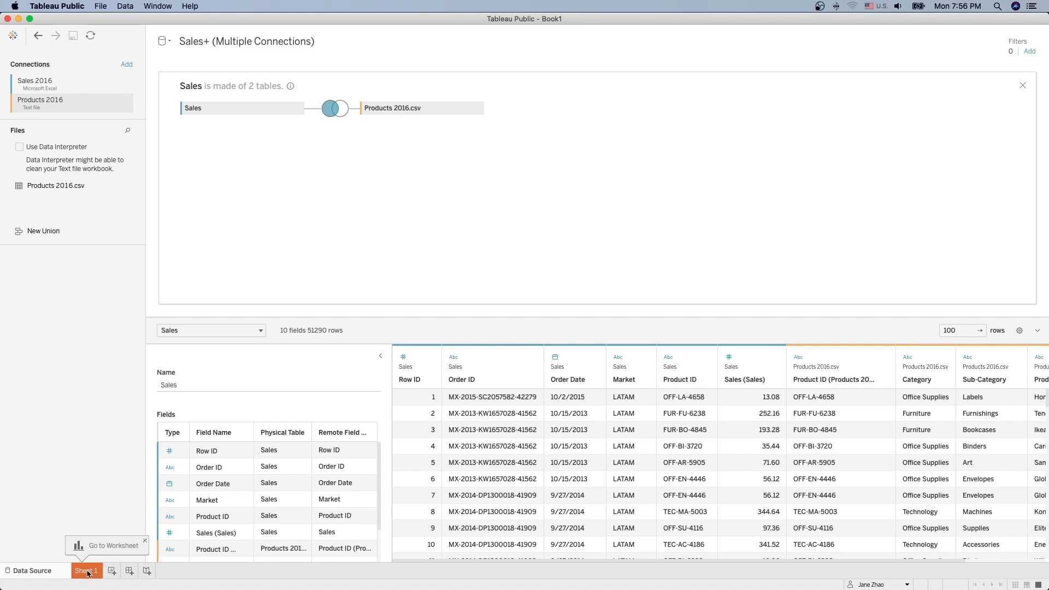
Step: On Sheet 1, switch the Data pane to Group by Folder, then bring the PDF handout forward
click(87, 571)
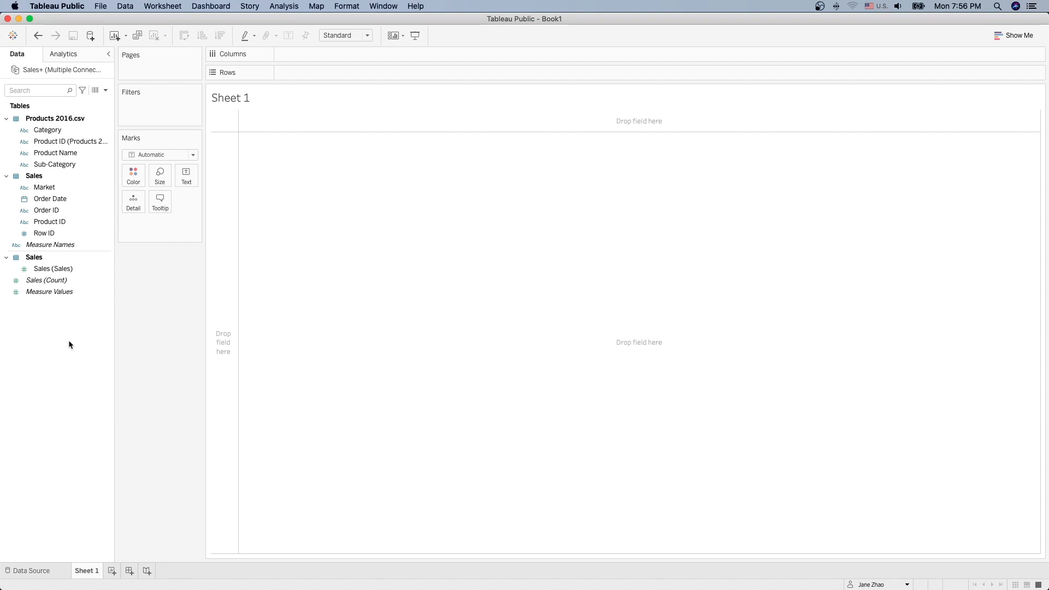
click(57, 155)
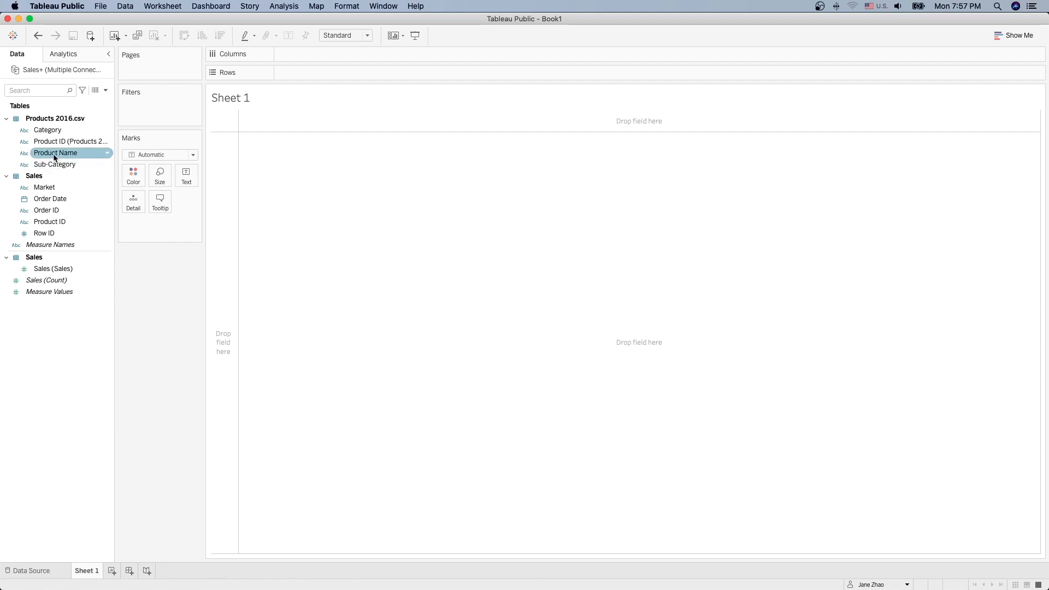
right_click(57, 333)
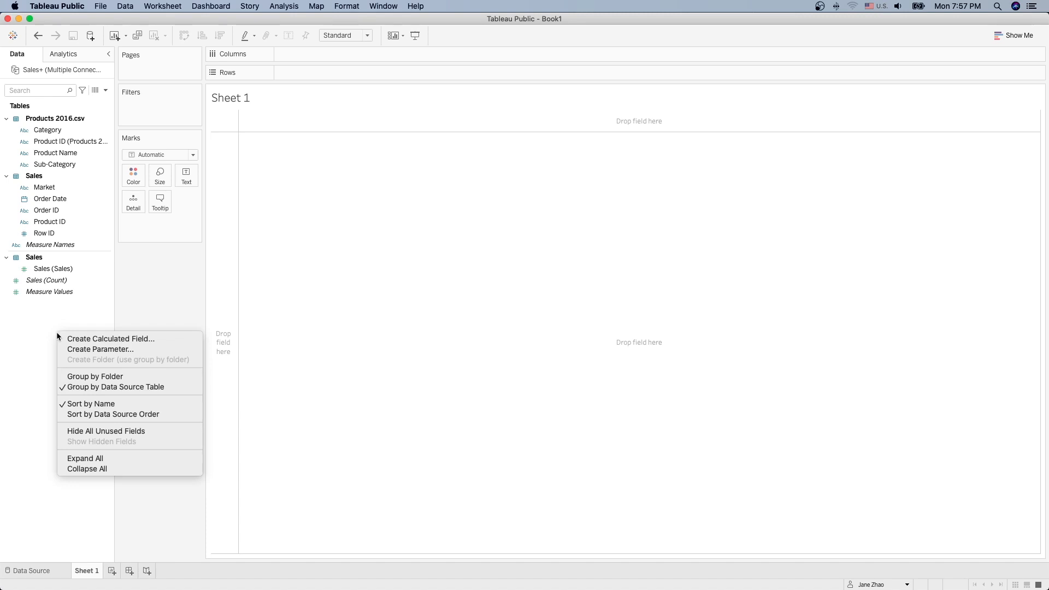
click(66, 379)
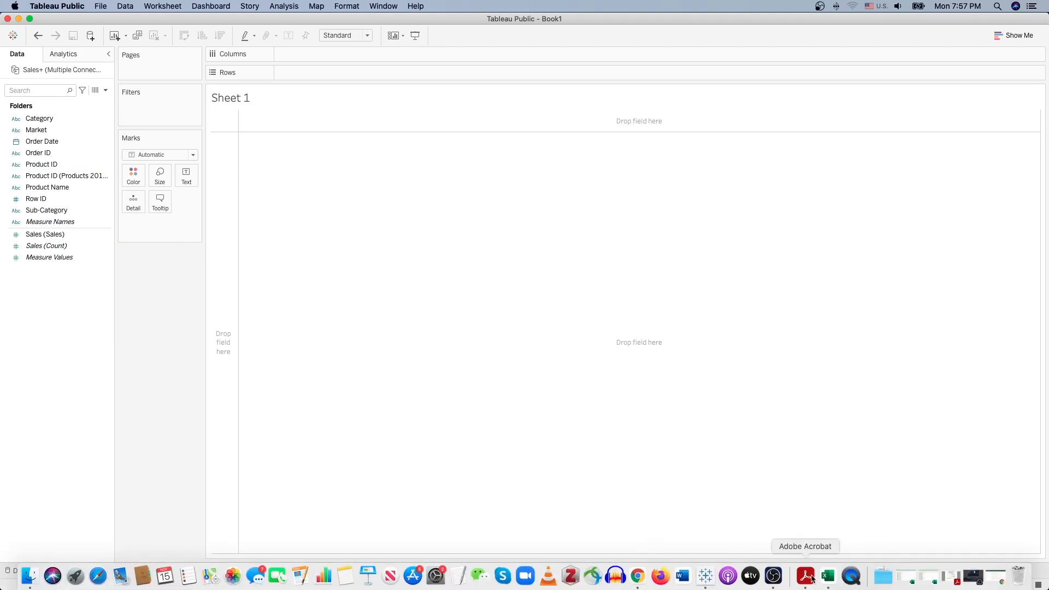
click(805, 577)
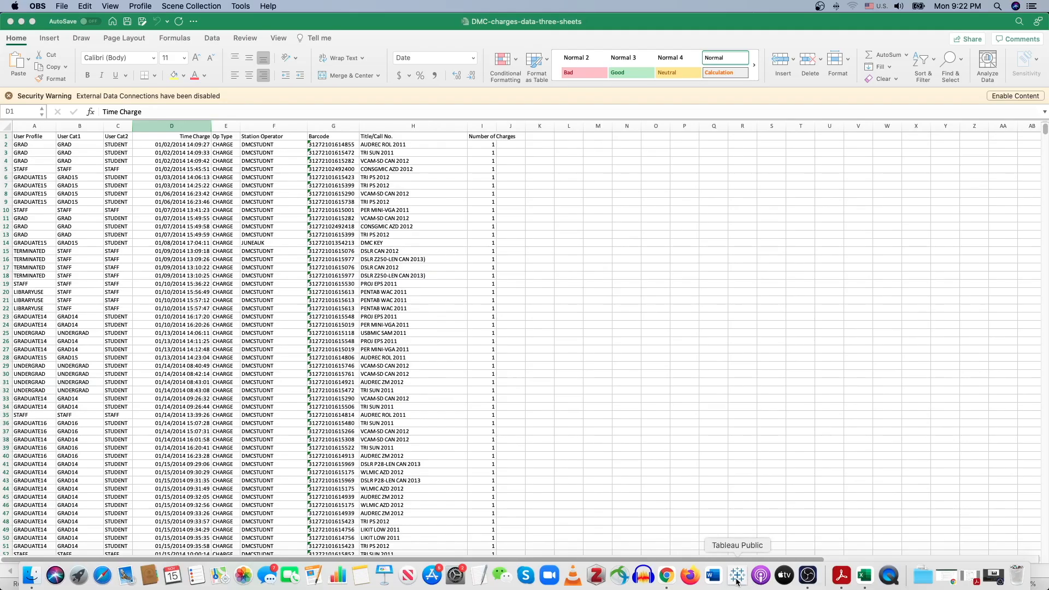
Step: Leave the DMC-charges-data-three-sheets workbook and return to Tableau Public's Book1 start page
click(738, 576)
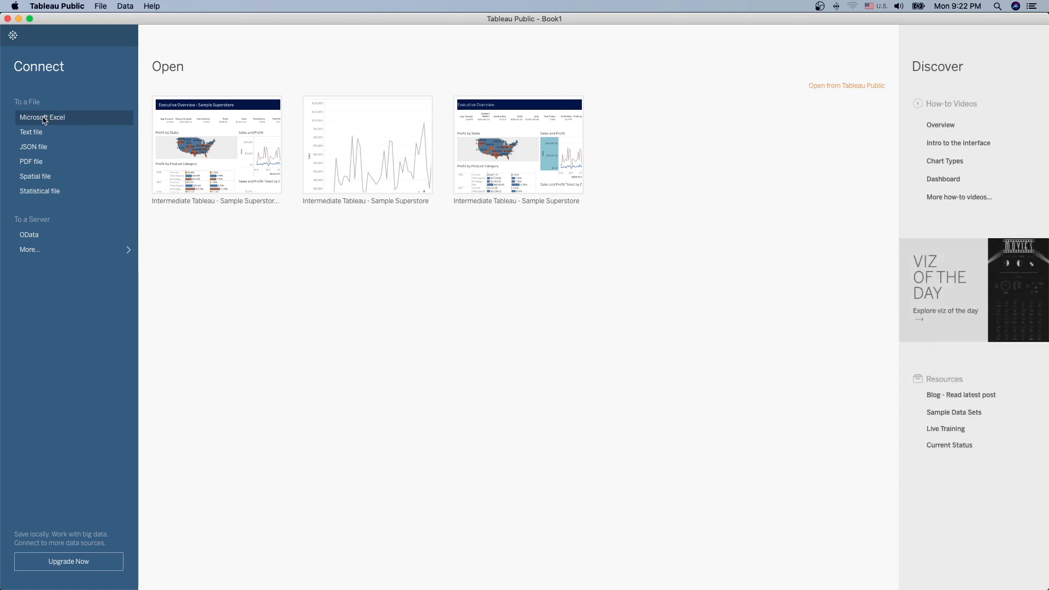
Step: Connect to DMC-charges-data-three-sheets.xlsx as an Excel data source, then switch to Excel
click(45, 119)
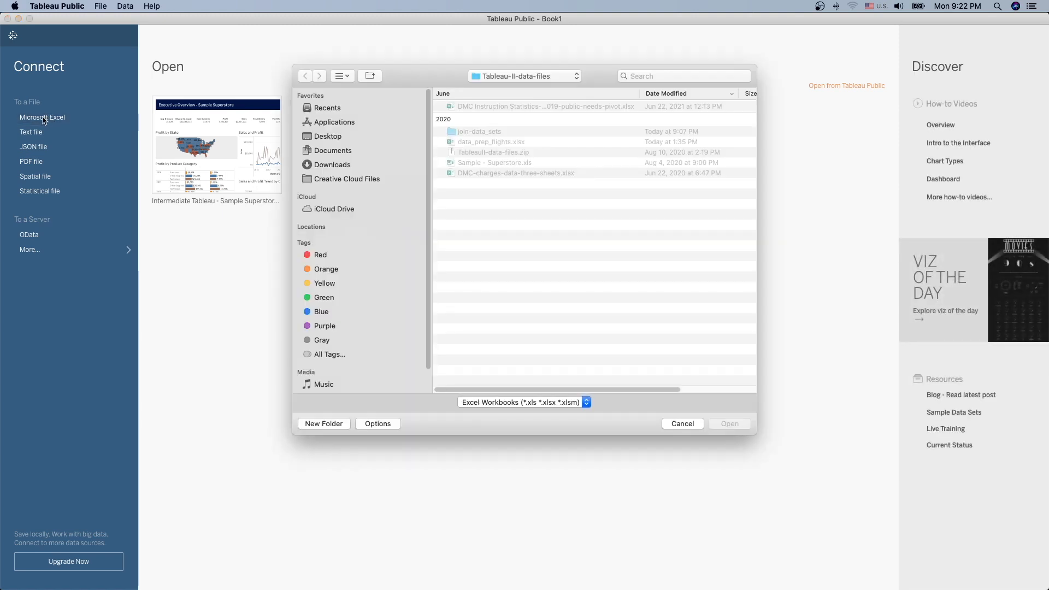
click(493, 173)
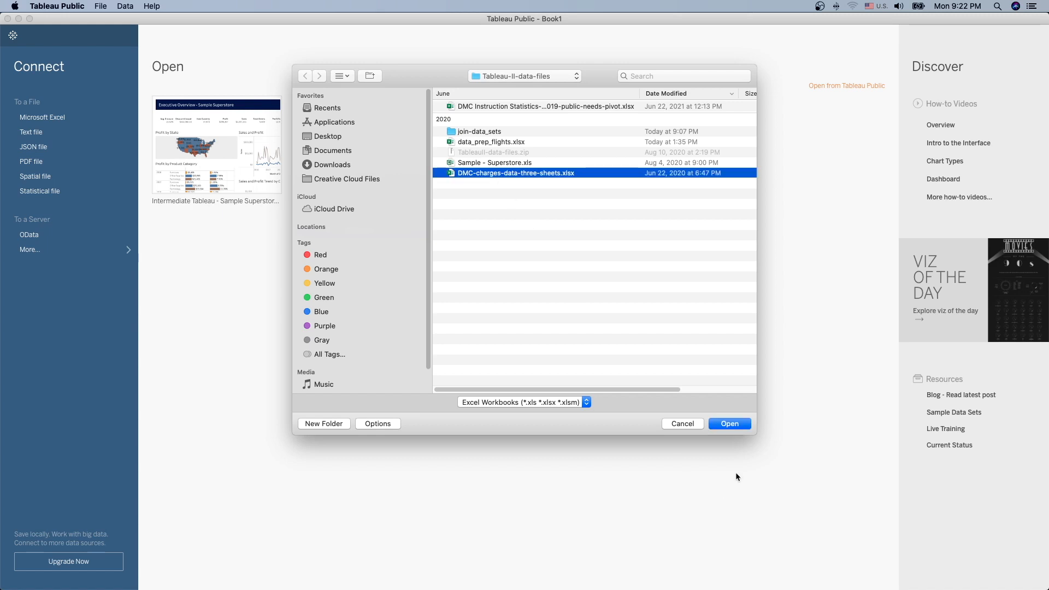
click(730, 424)
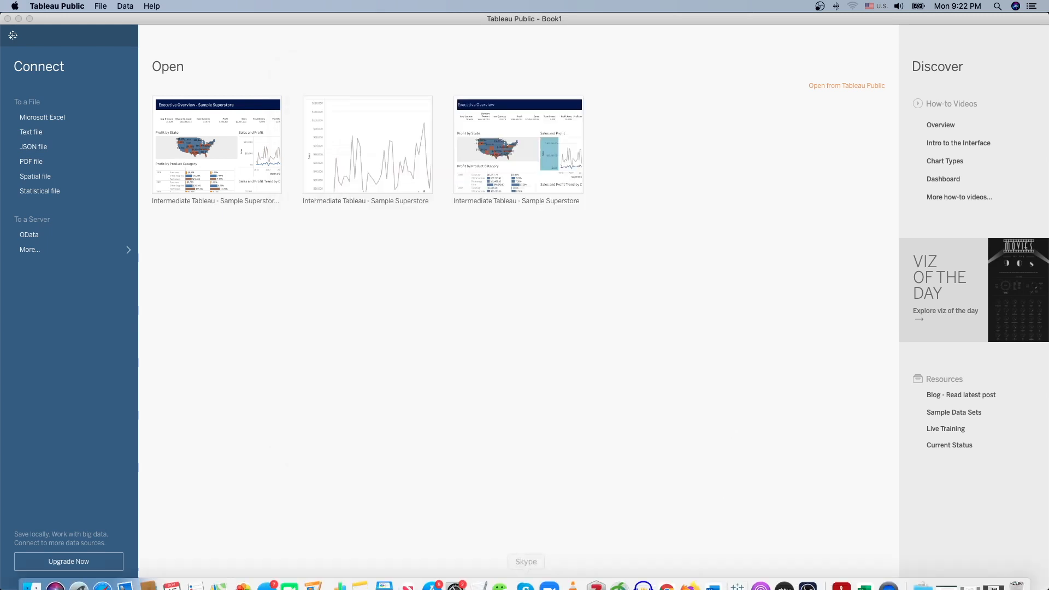
click(865, 579)
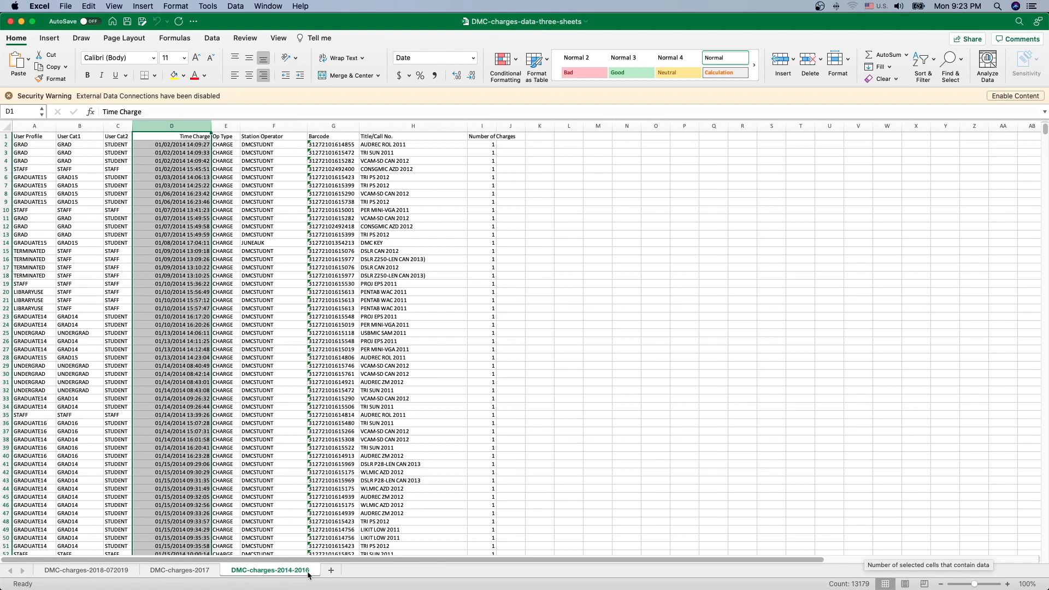
click(179, 571)
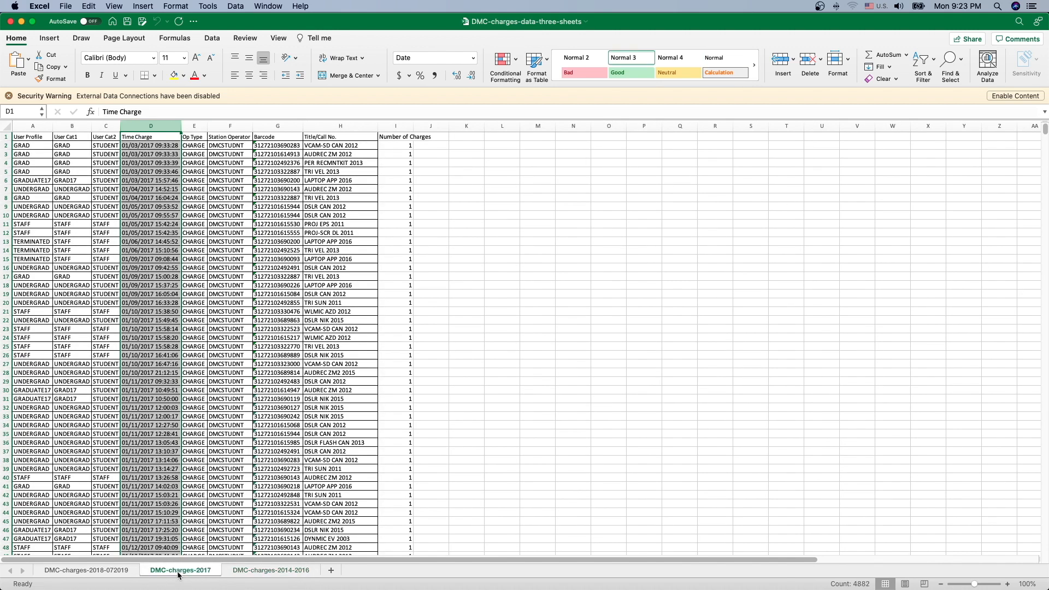
click(84, 571)
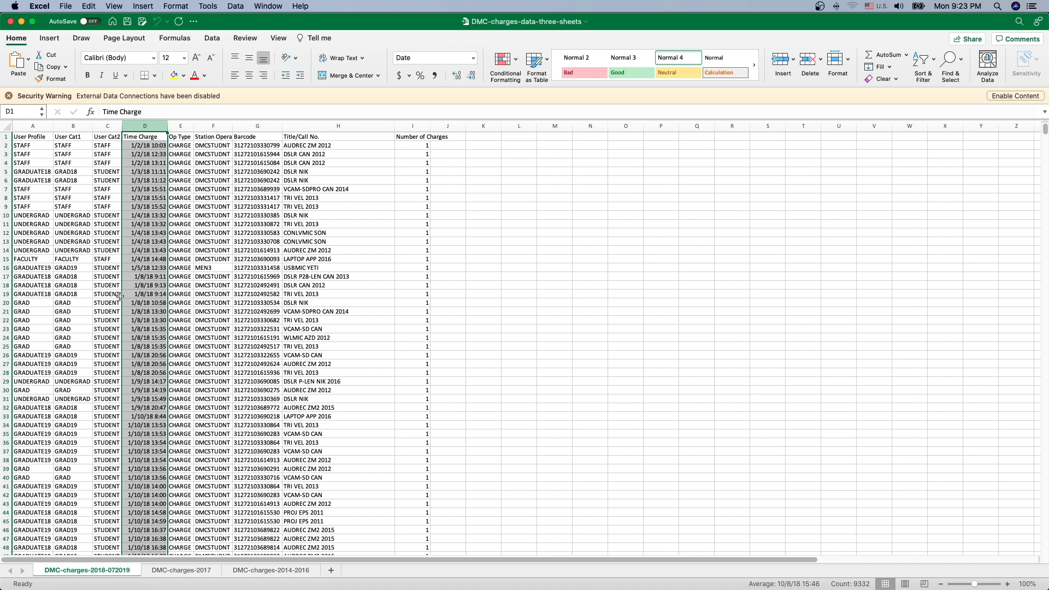
click(179, 571)
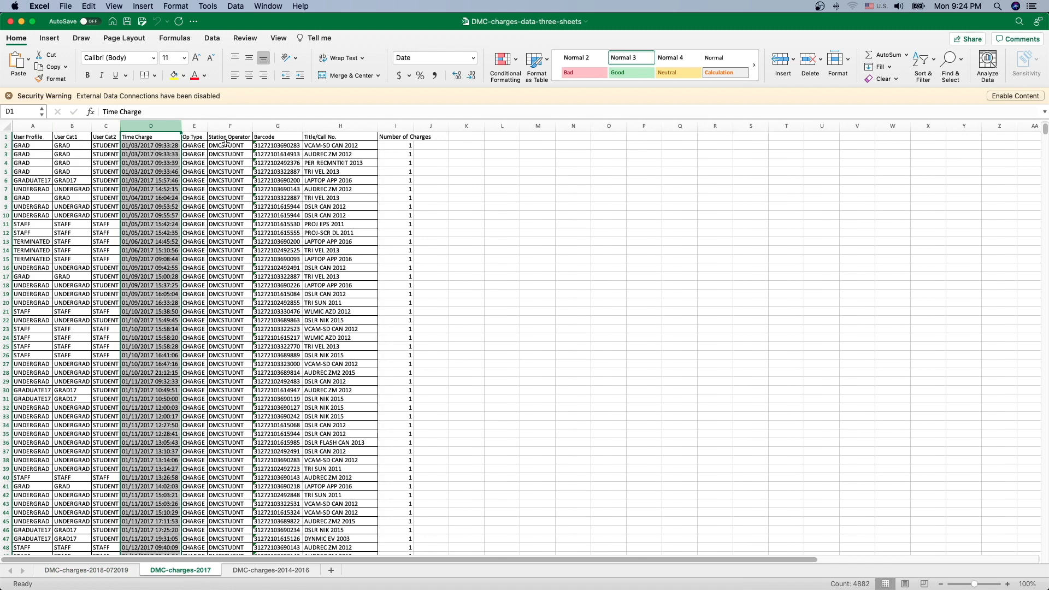
click(36, 137)
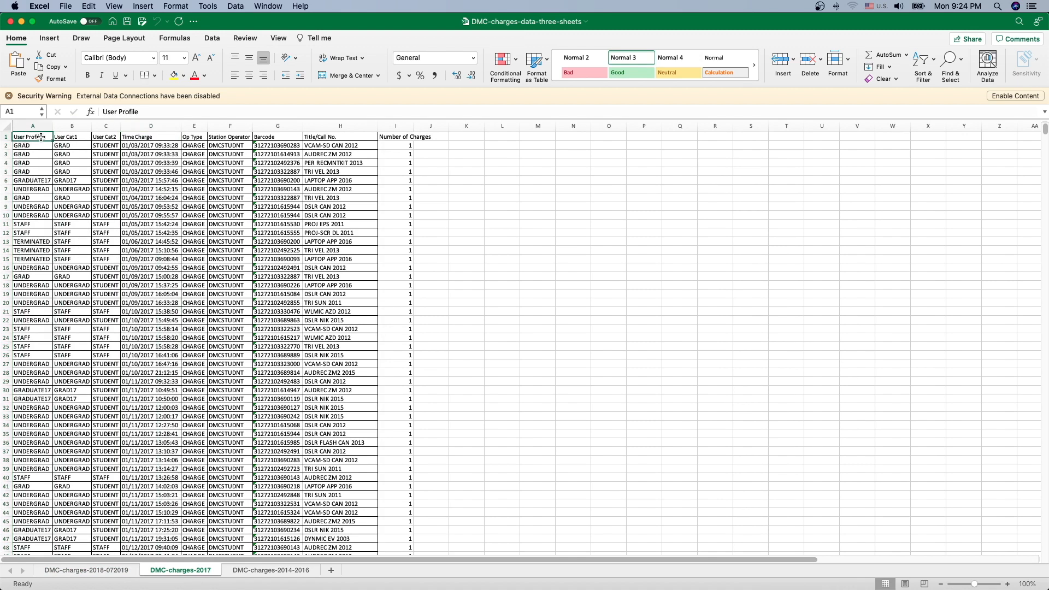
click(74, 137)
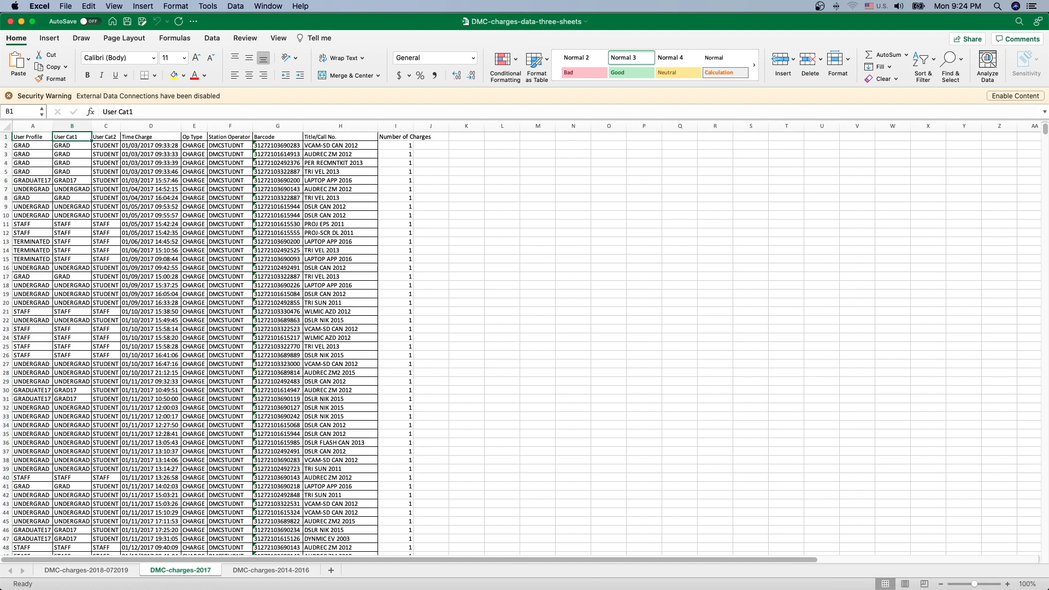
click(620, 575)
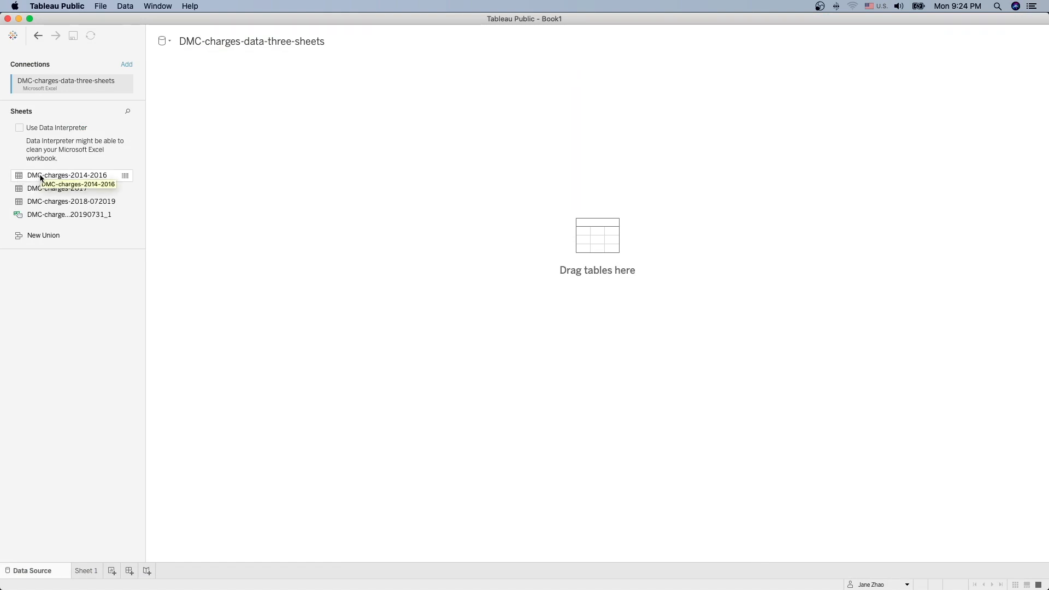
Step: Add the DMC-charges-2014-2016 sheet to the canvas and open its physical-table view (9 fields, 13178 rows)
drag(40, 175, 338, 166)
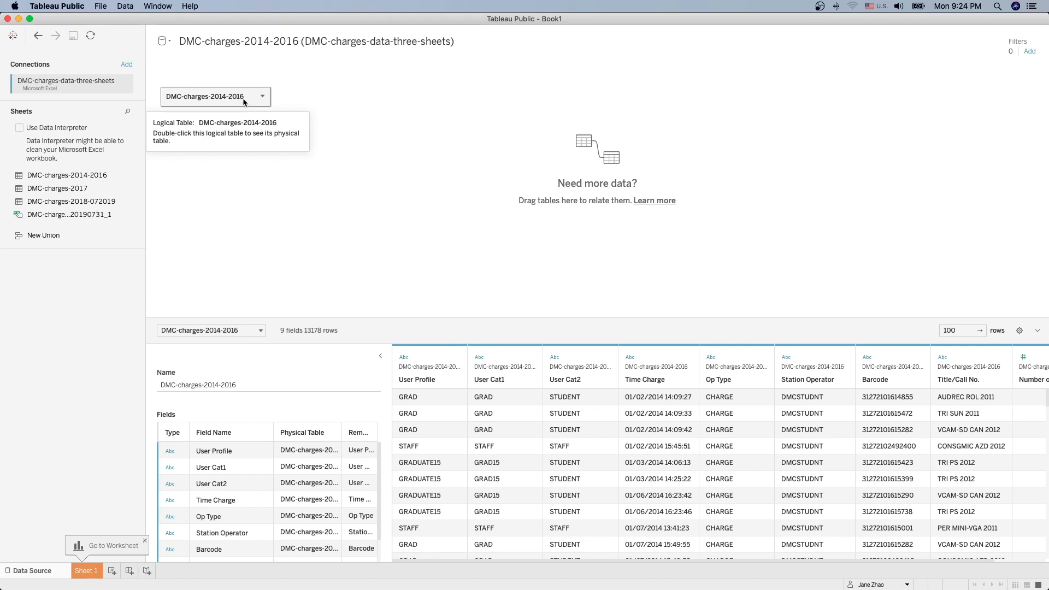
double_click(211, 96)
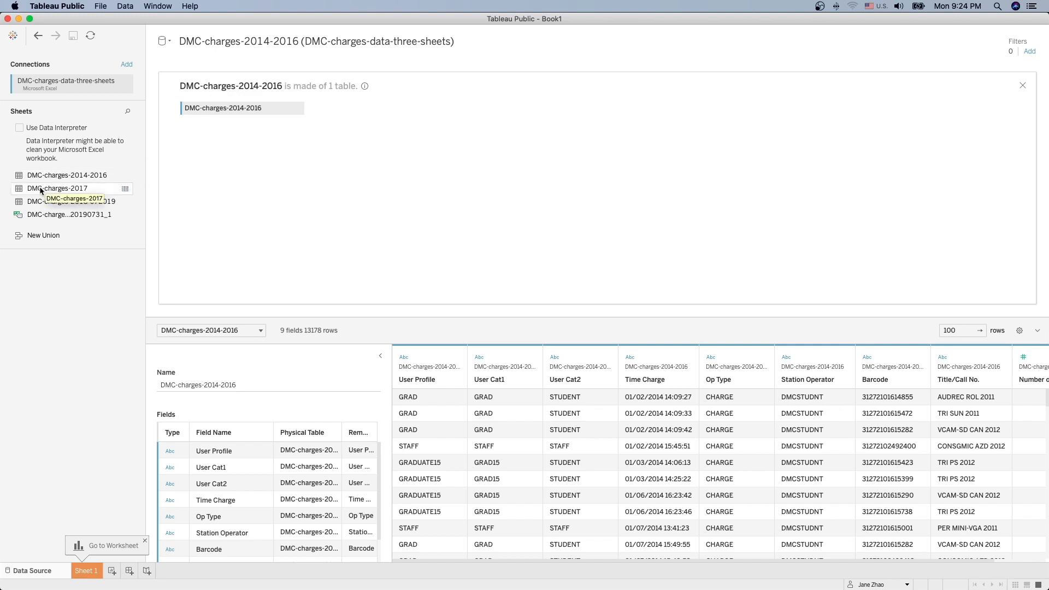
drag(40, 190, 205, 123)
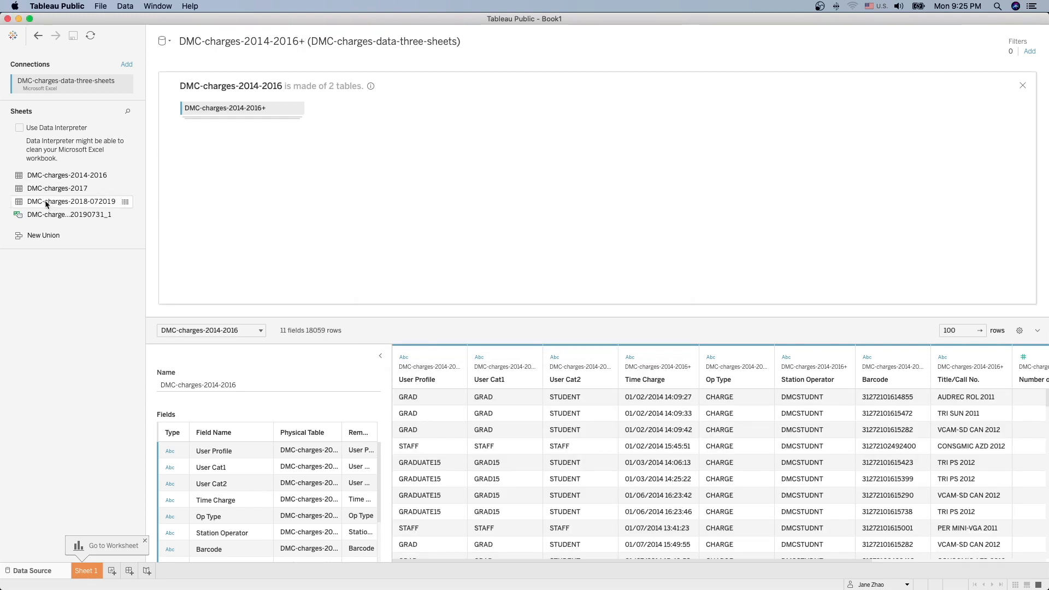
drag(46, 205, 201, 125)
click(1022, 85)
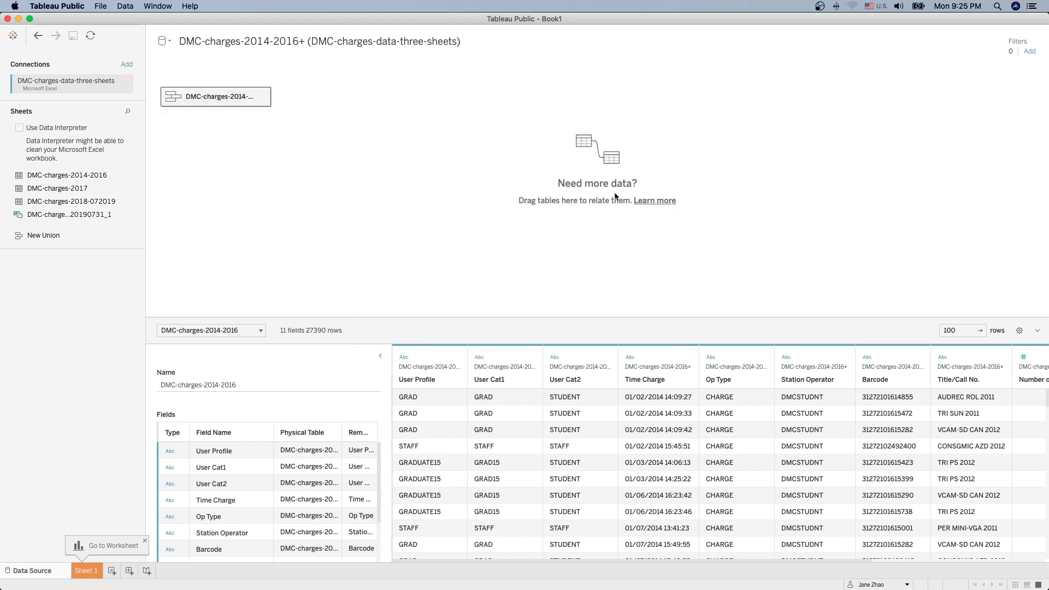
click(264, 98)
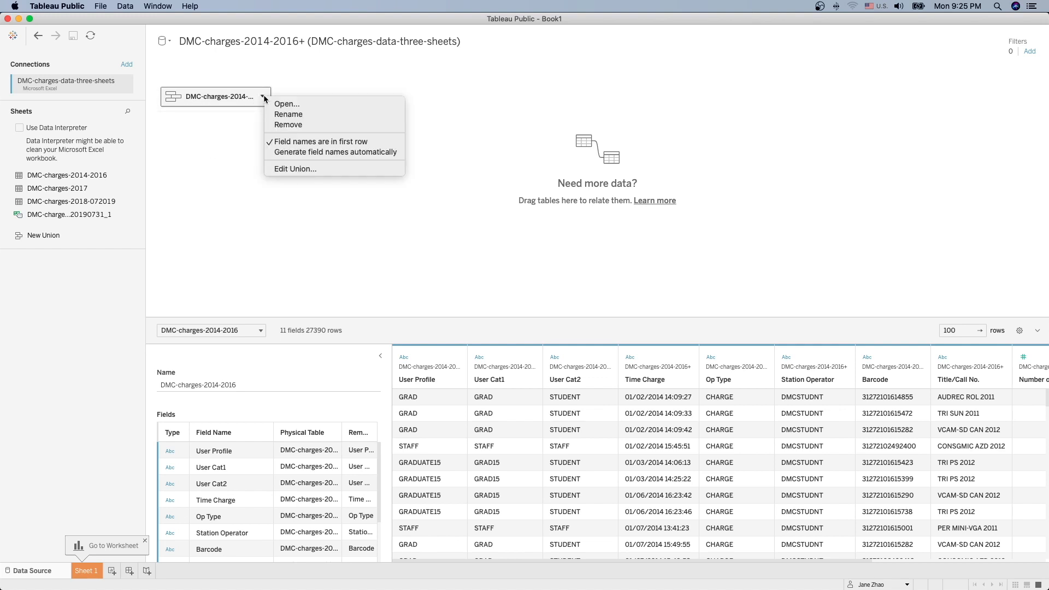
click(297, 126)
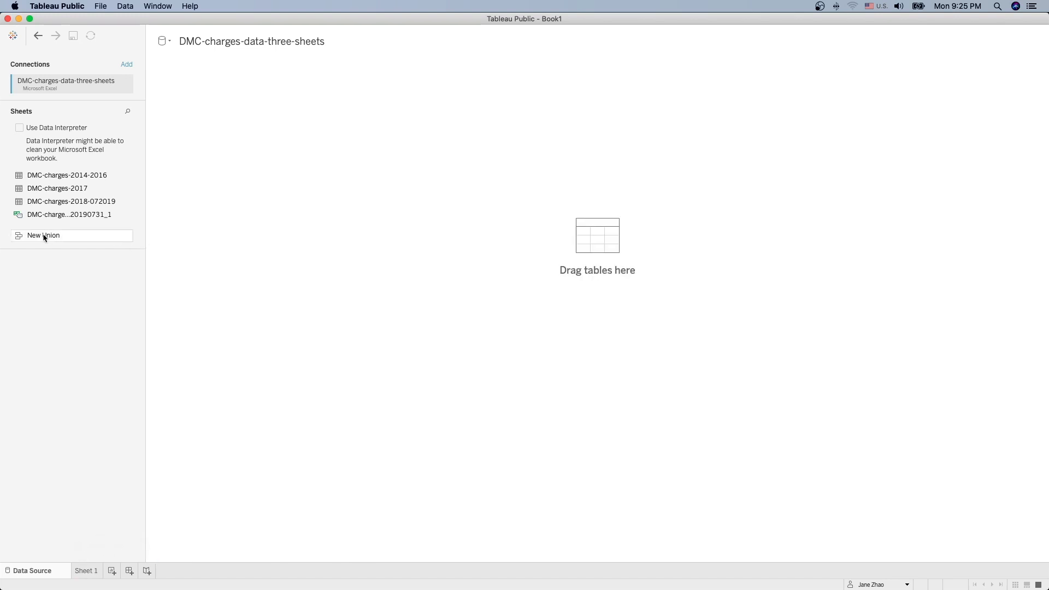
Step: Build a New Union of all three DMC-charges sheets, dismissing the error, for 11 fields and 27390 rows
click(41, 236)
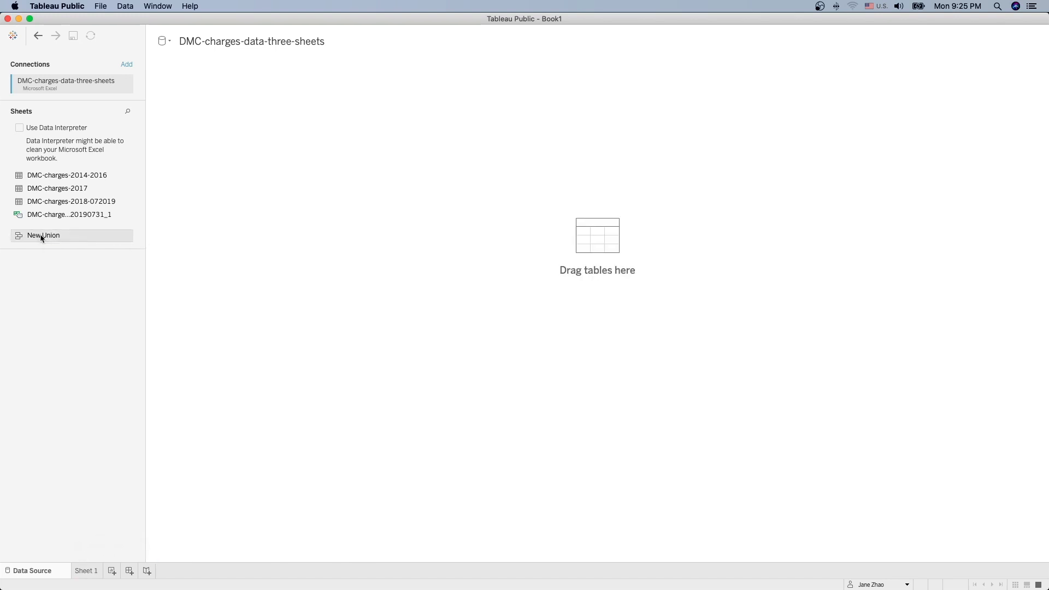
click(65, 176)
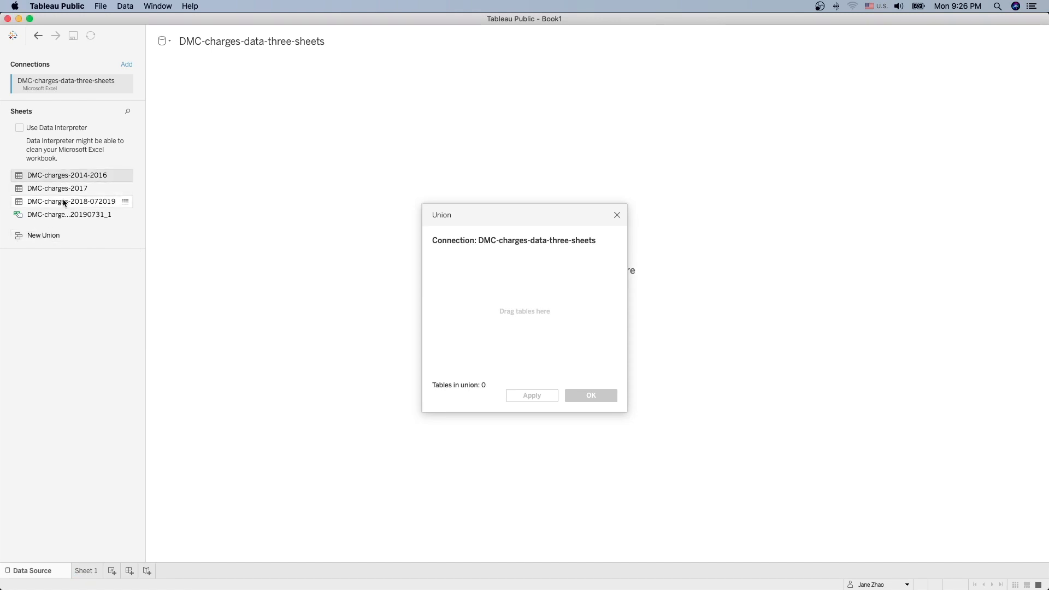
shift+click(61, 202)
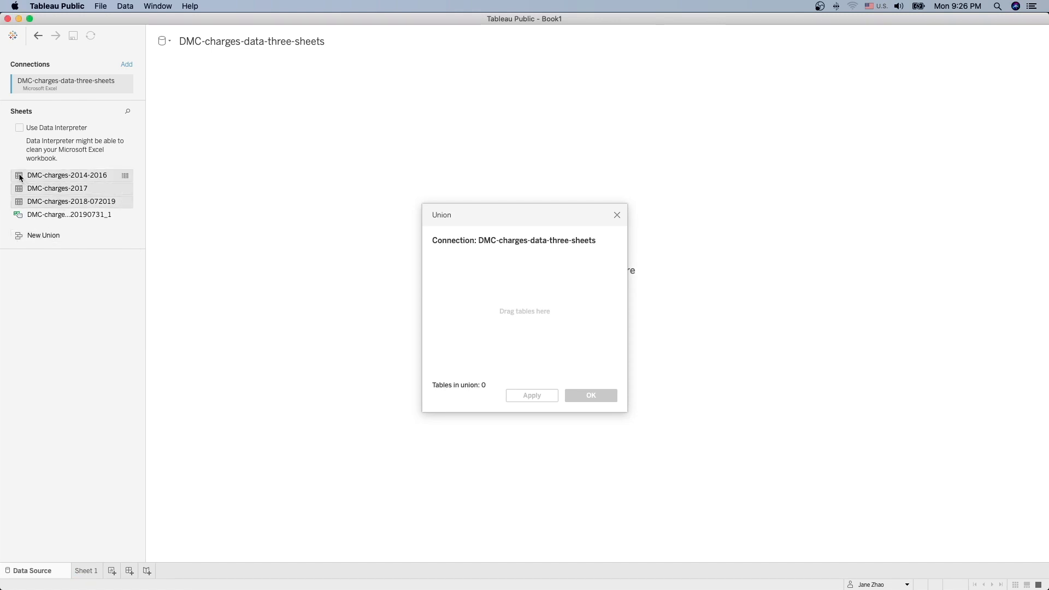
drag(22, 177, 452, 304)
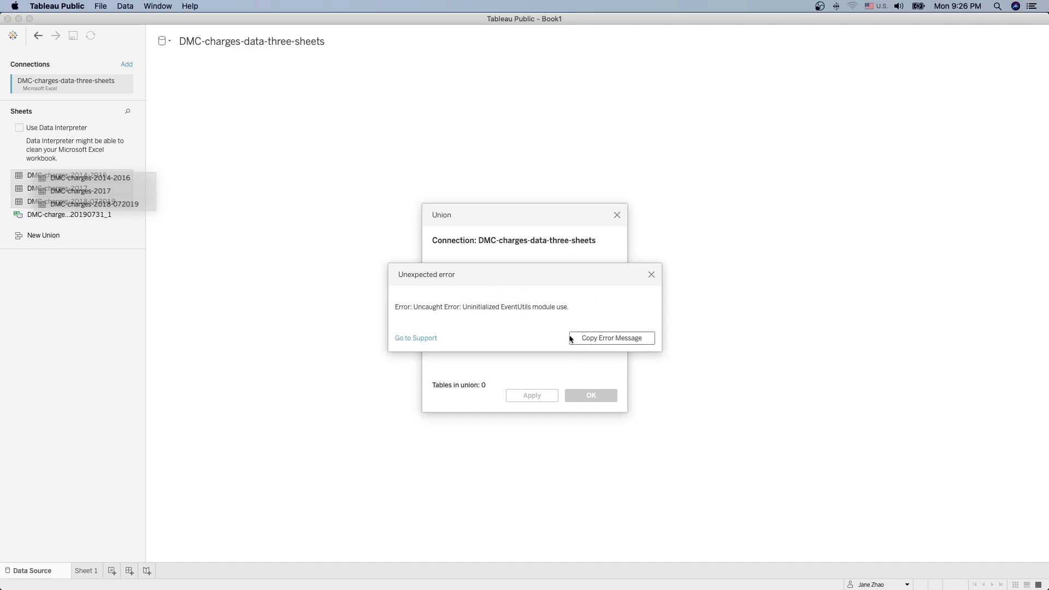
click(652, 274)
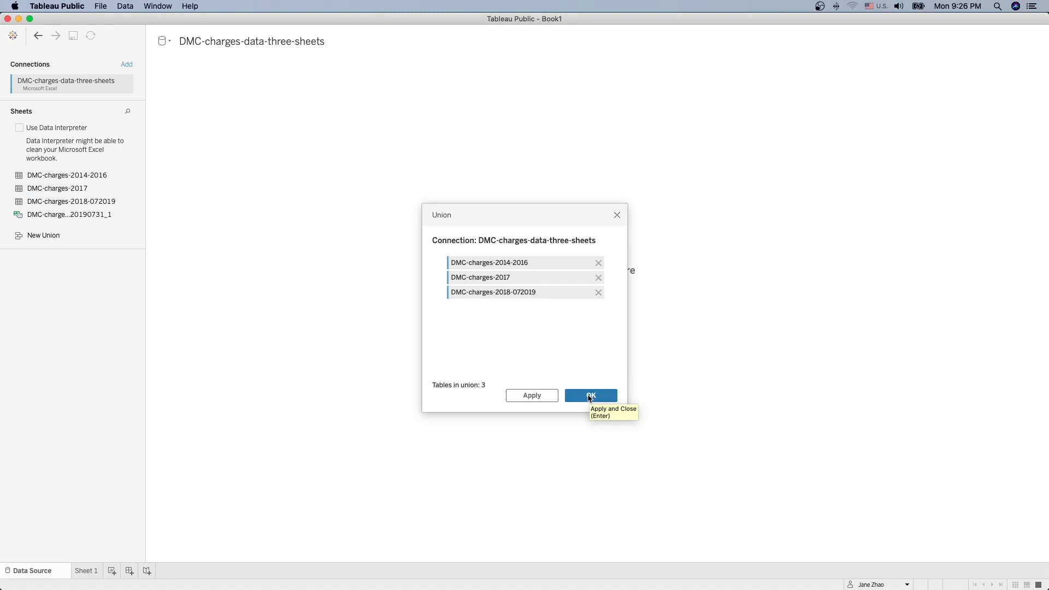
click(591, 397)
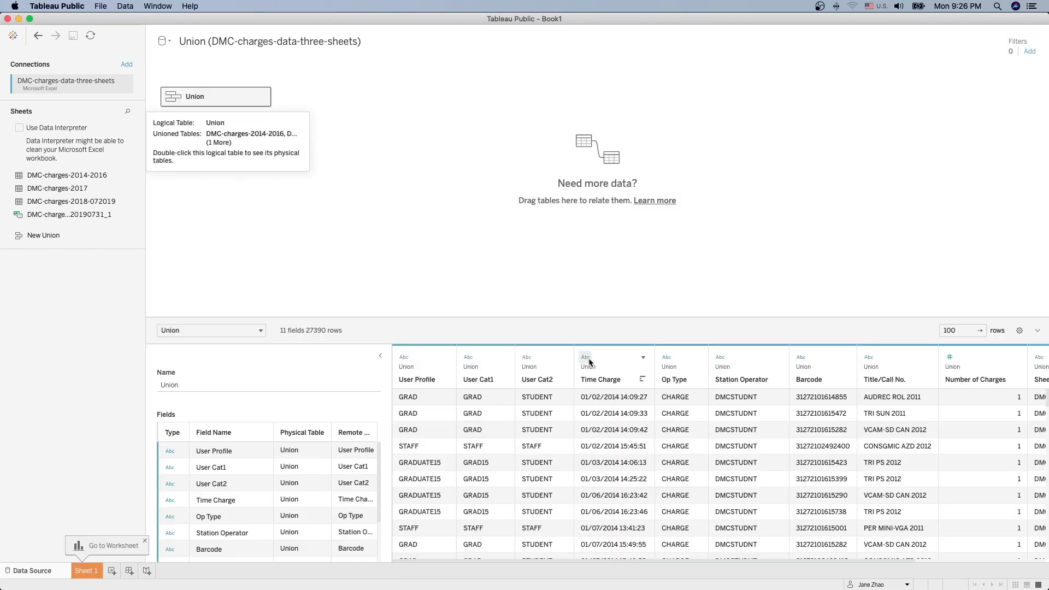
Step: Change the Time Charge column's type from Abc to Date & Time, then go to Sheet 1
click(588, 359)
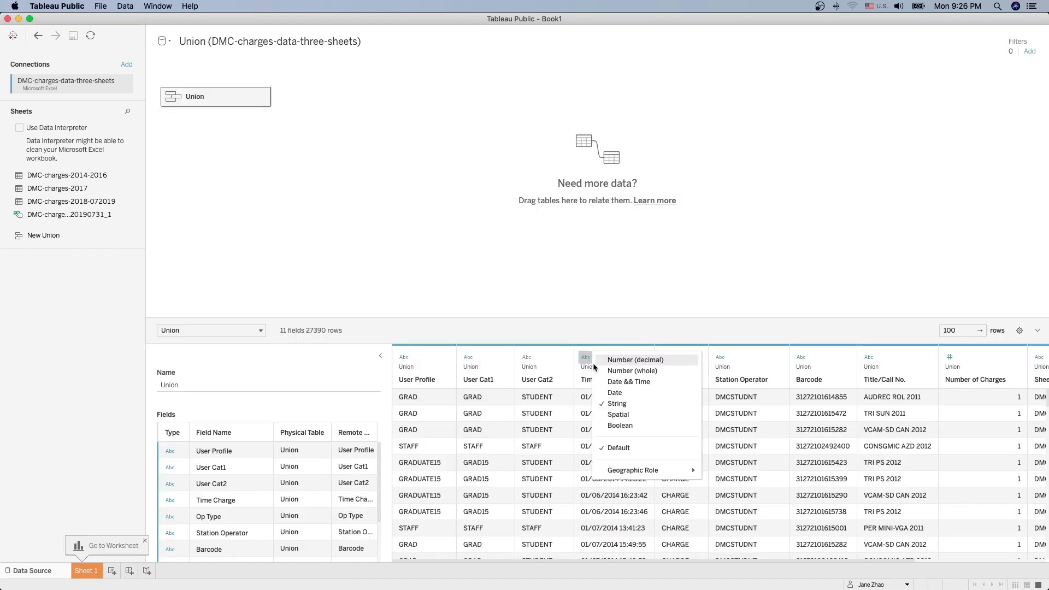
click(619, 382)
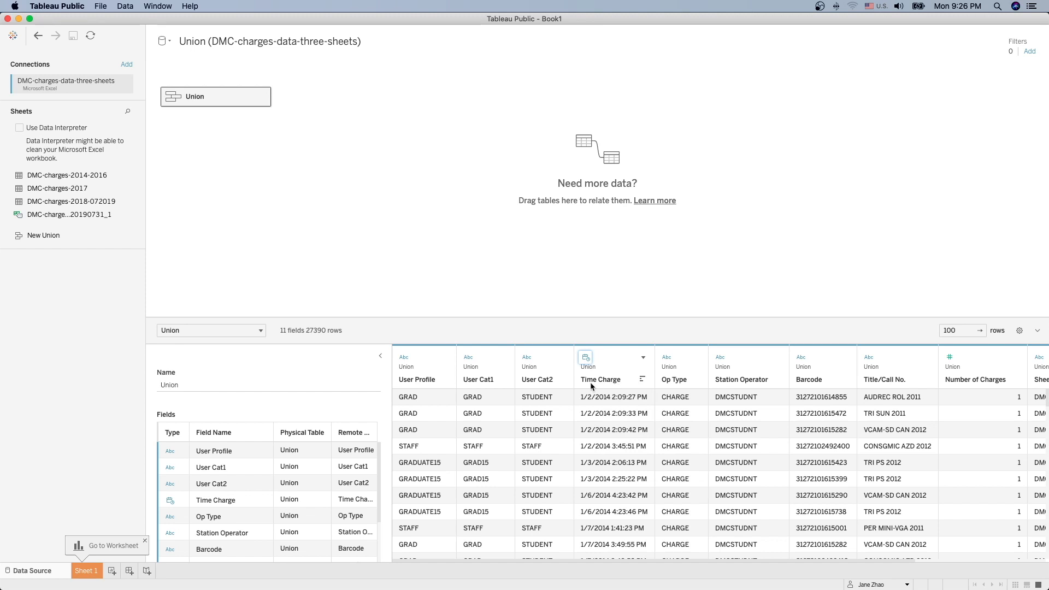
click(86, 571)
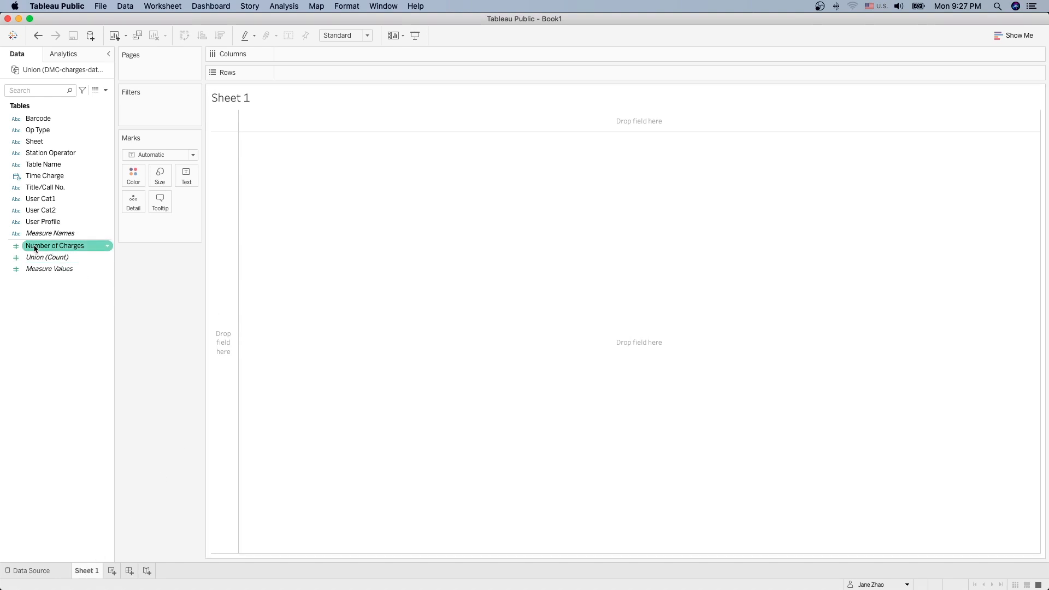
Step: Show SUM(Number of Charges) by year and quarter of Time Charge, excluding 2019
drag(35, 248, 321, 179)
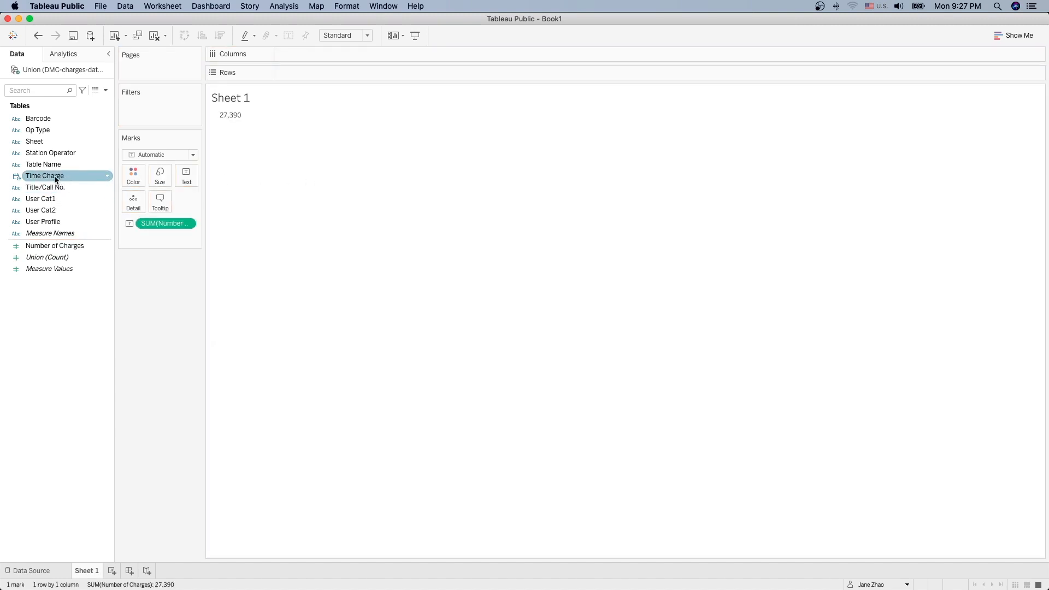
drag(55, 176, 304, 86)
drag(306, 77, 307, 78)
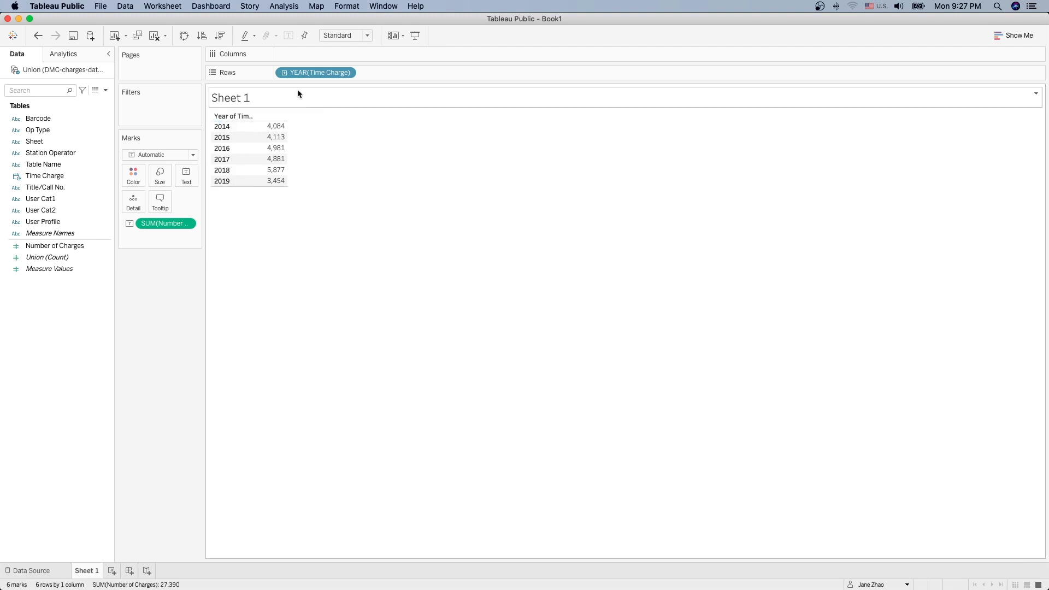
click(284, 74)
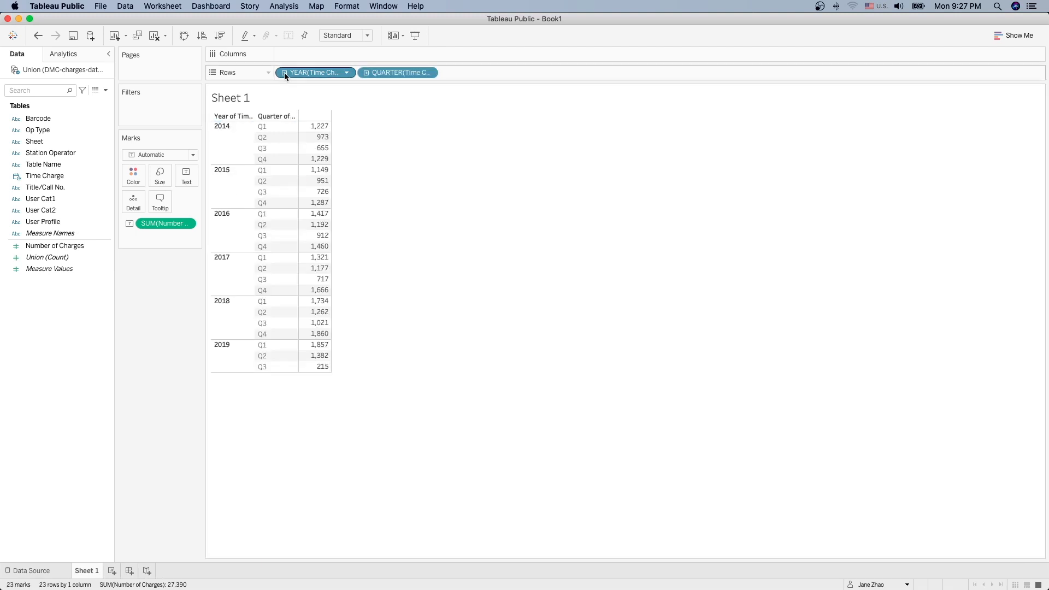
right_click(229, 354)
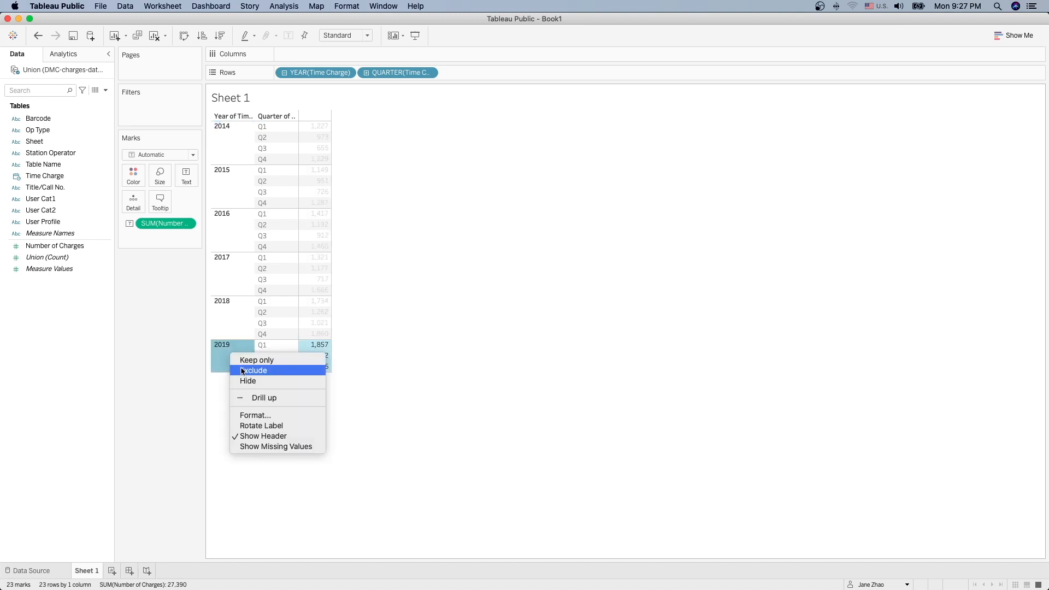
click(245, 372)
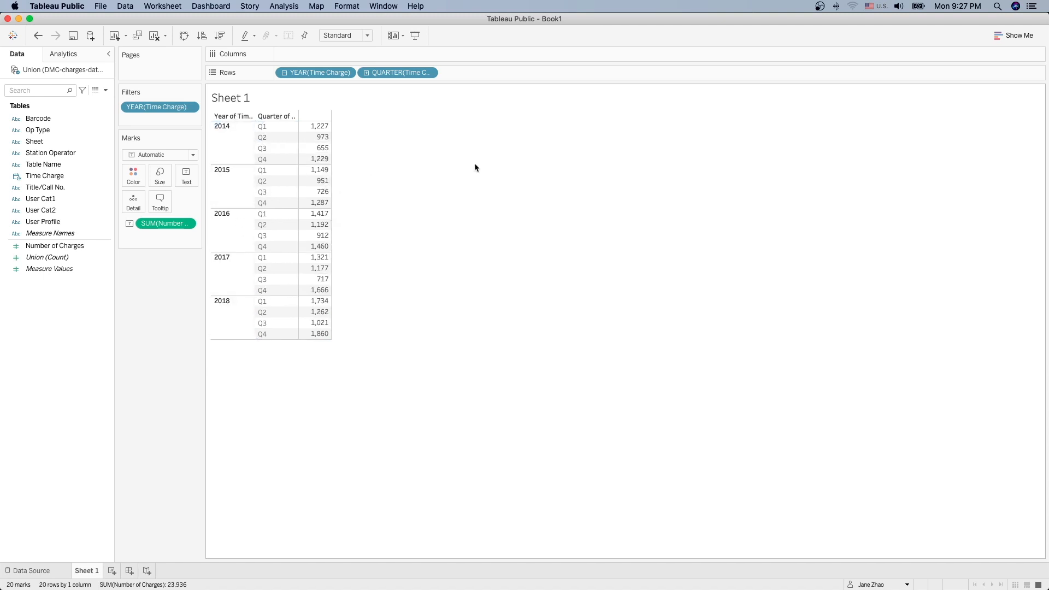
Step: Make it a Show Me line chart by discrete Year of Time Charge, rising from 4,084 to 5,877
click(1014, 36)
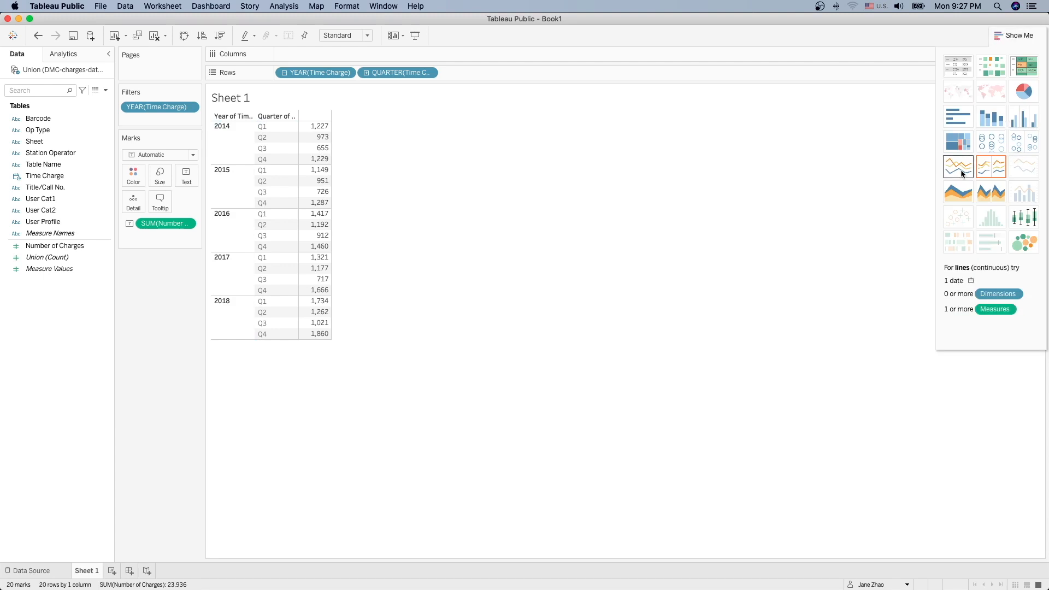
click(963, 172)
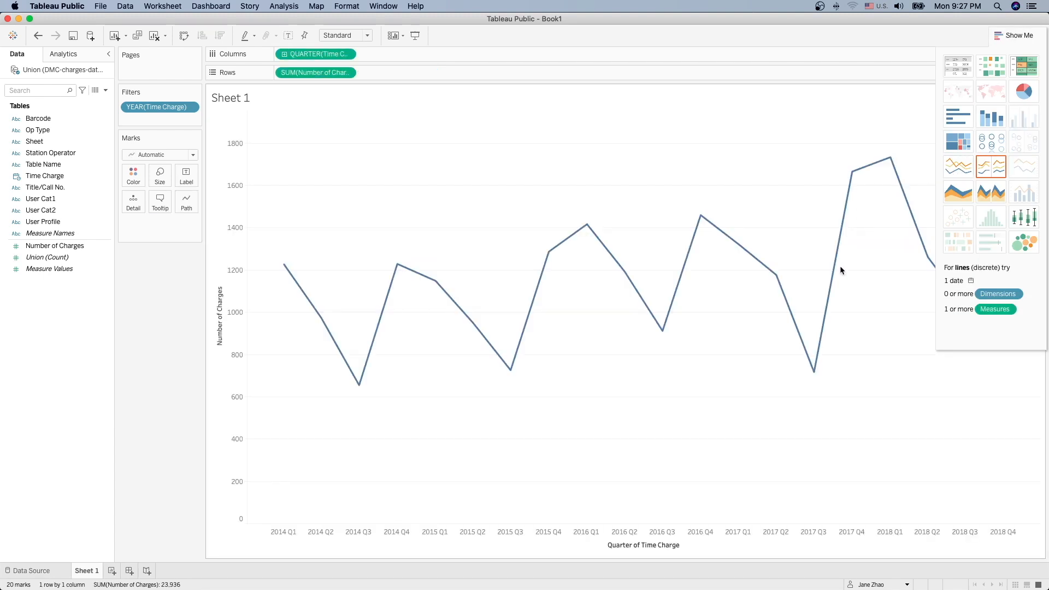
click(1013, 37)
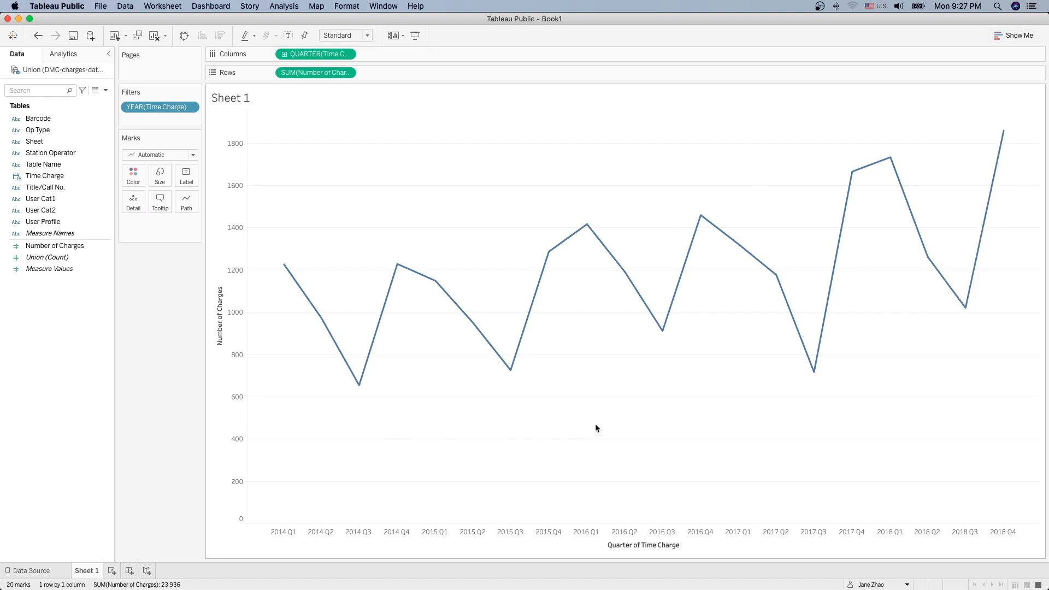
click(348, 55)
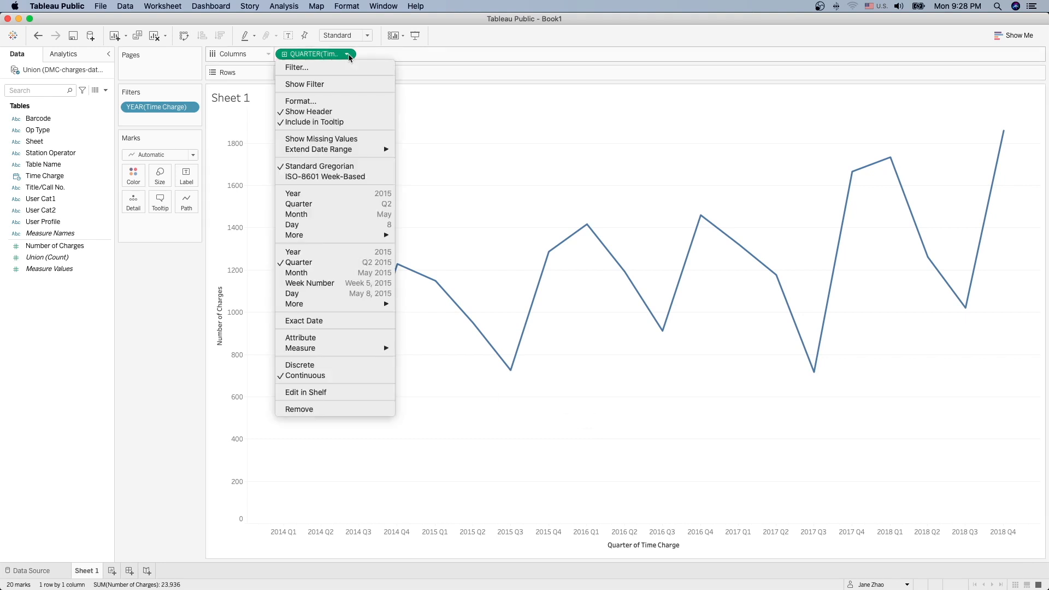
click(325, 196)
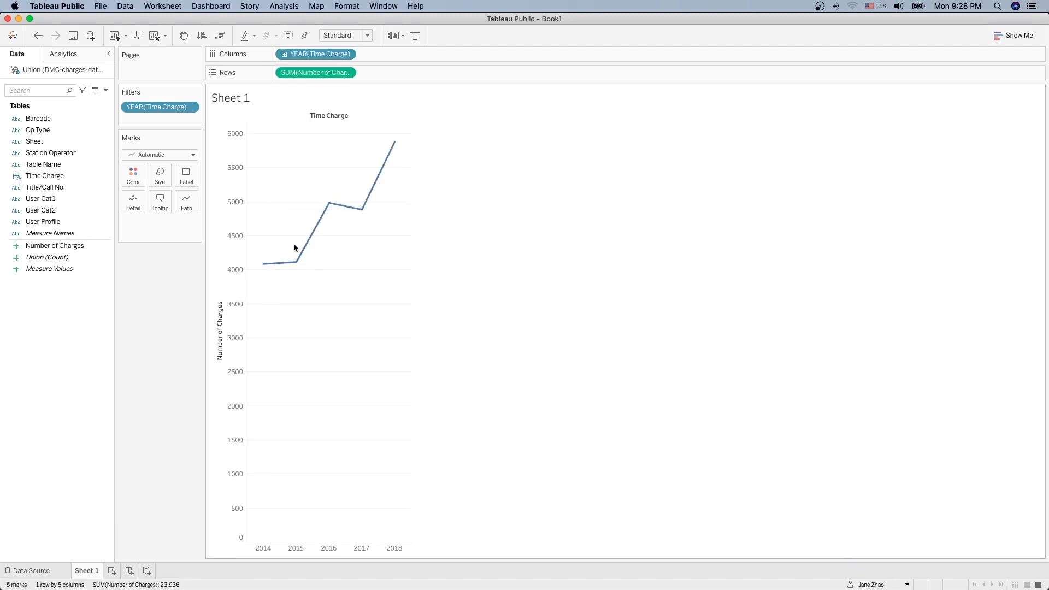
mouse_move(372, 211)
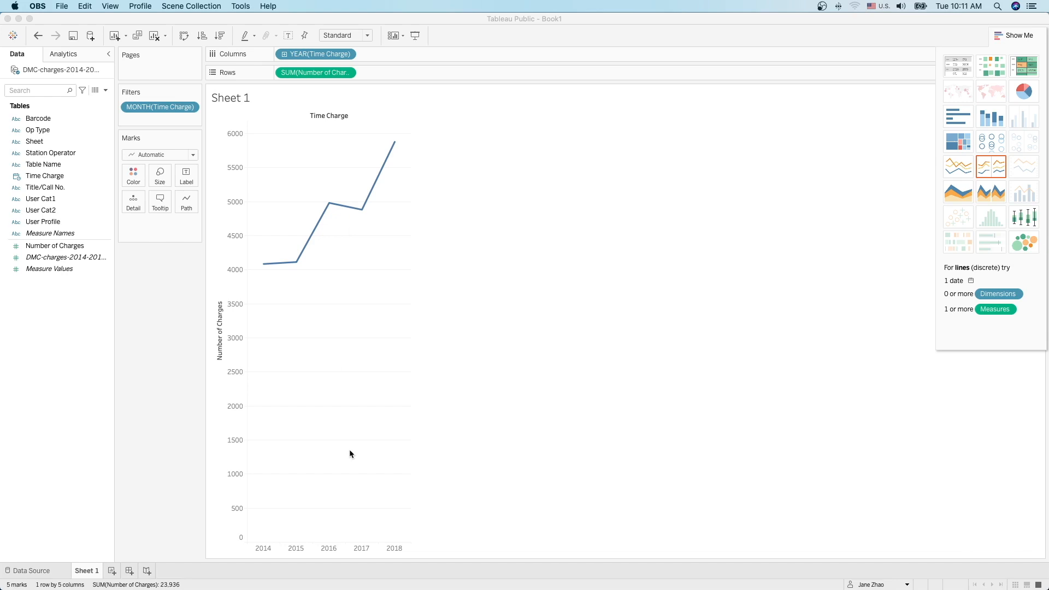
click(32, 571)
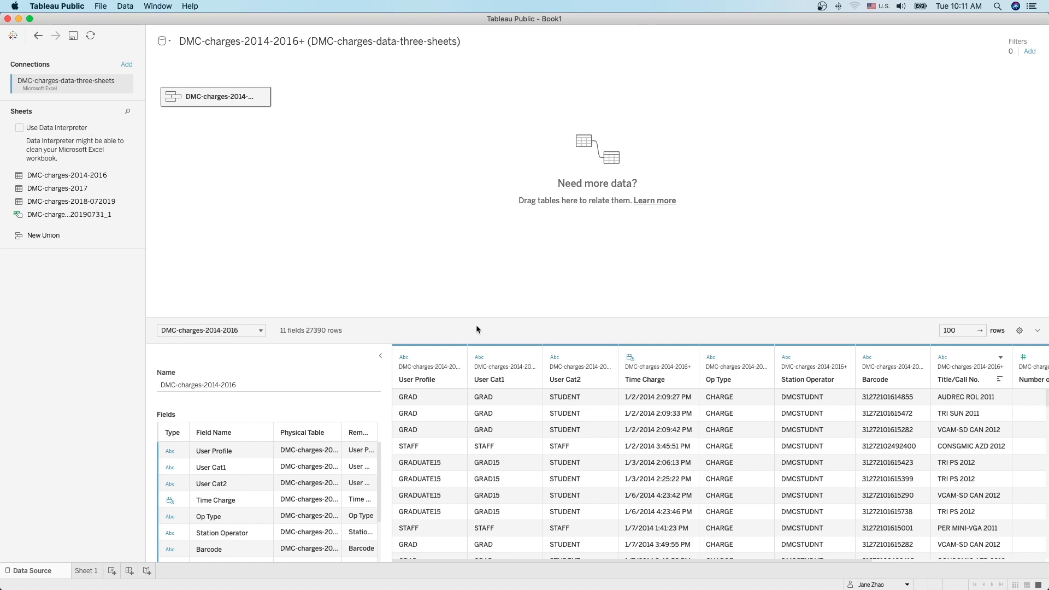
click(87, 571)
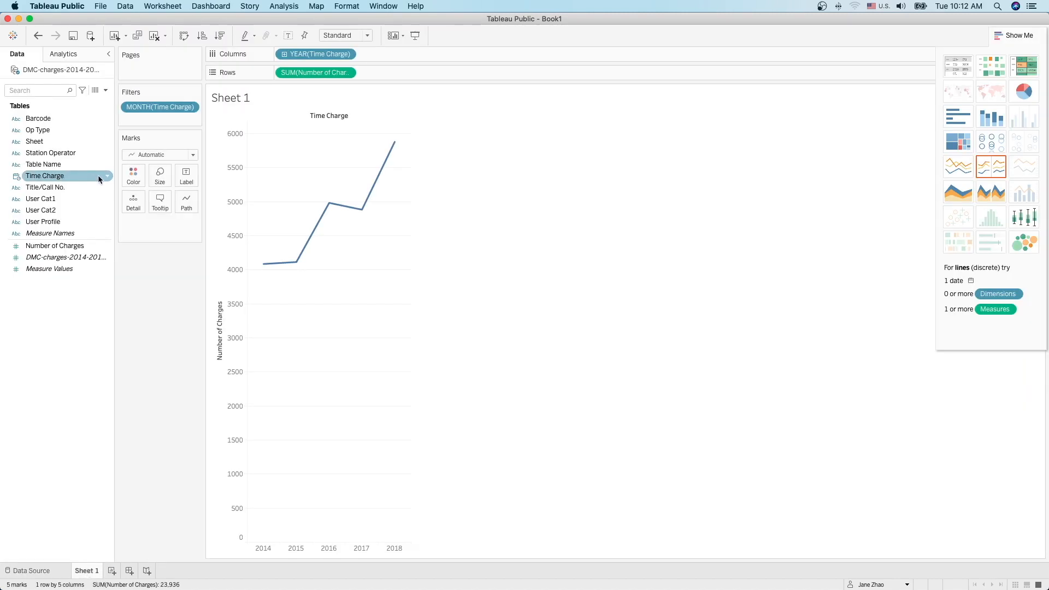
click(107, 188)
mouse_move(168, 280)
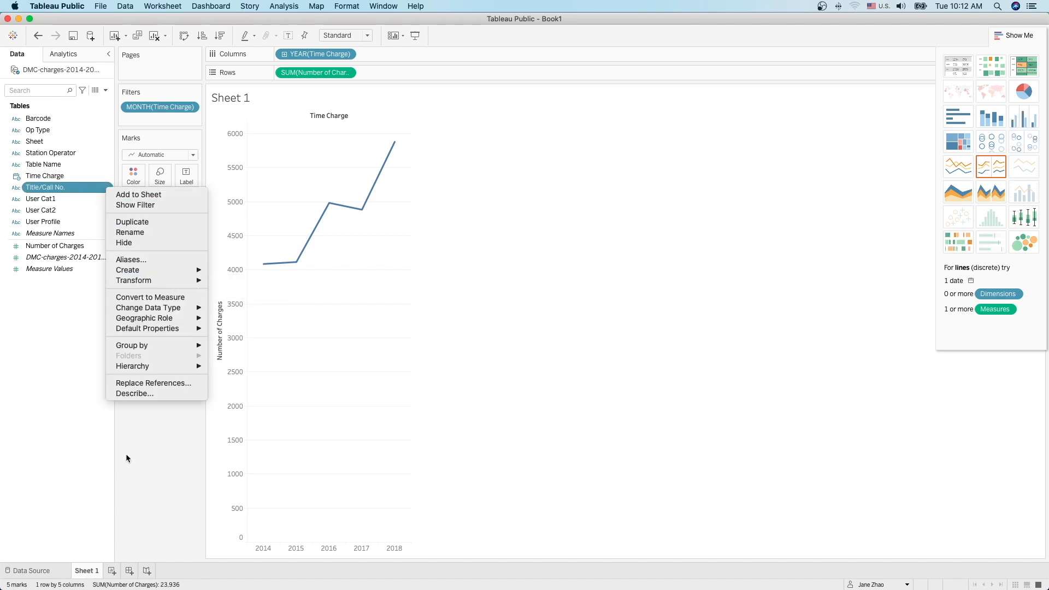
click(67, 484)
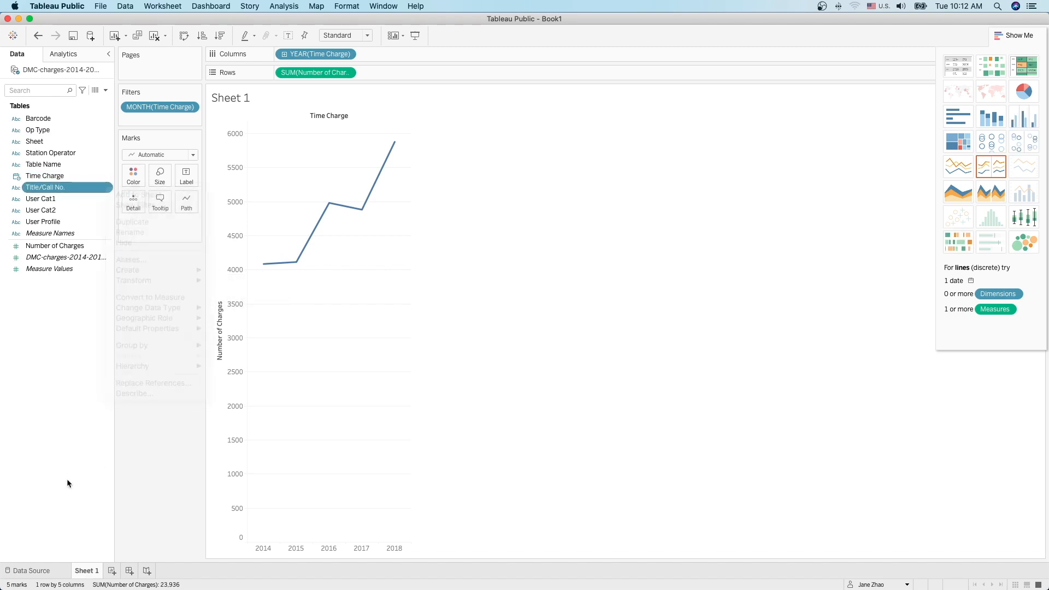
click(33, 571)
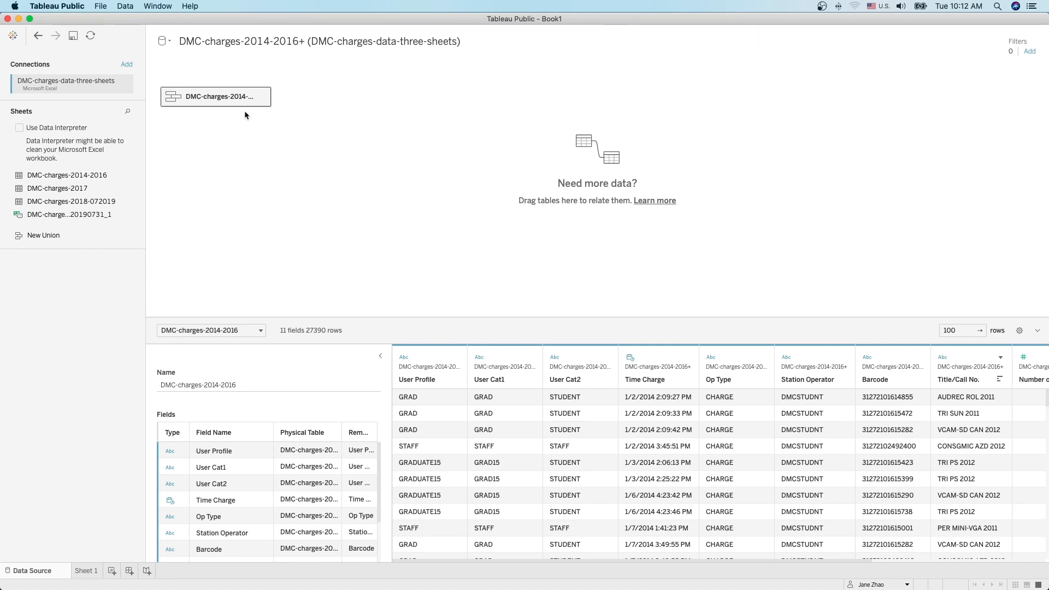
mouse_move(227, 98)
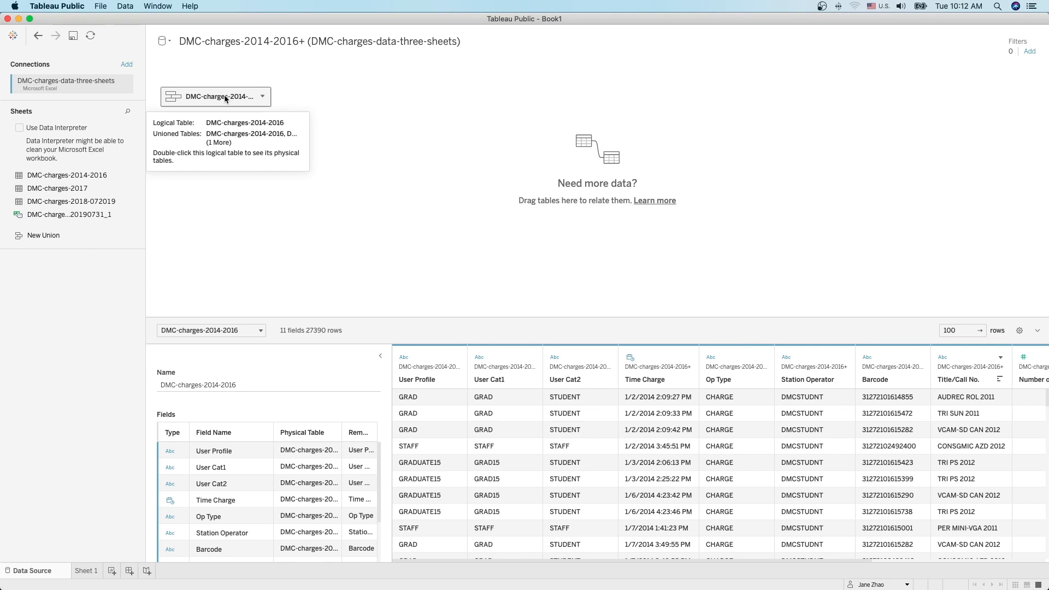
double_click(226, 99)
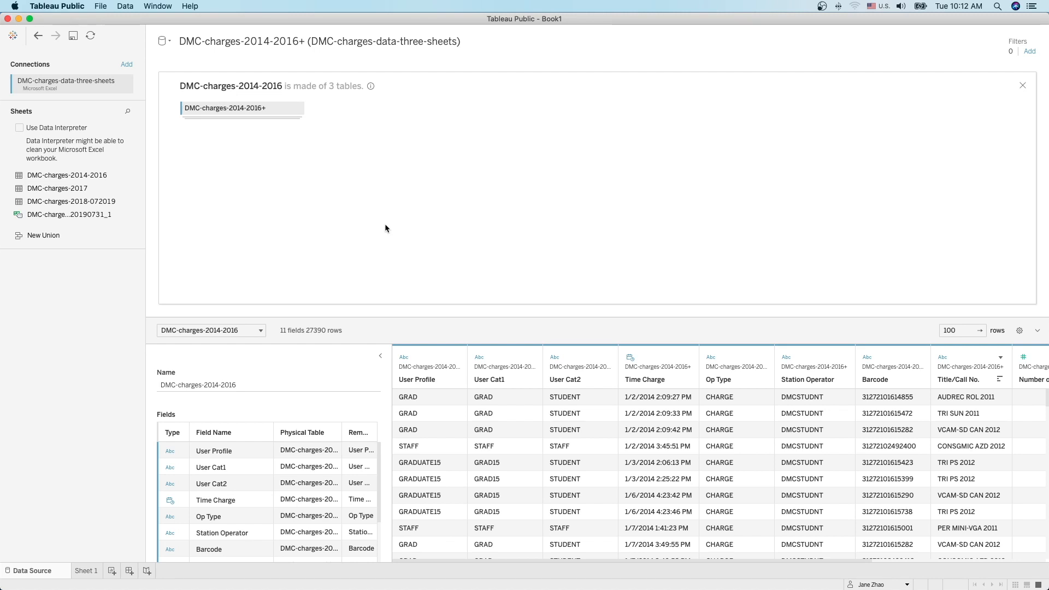
click(88, 570)
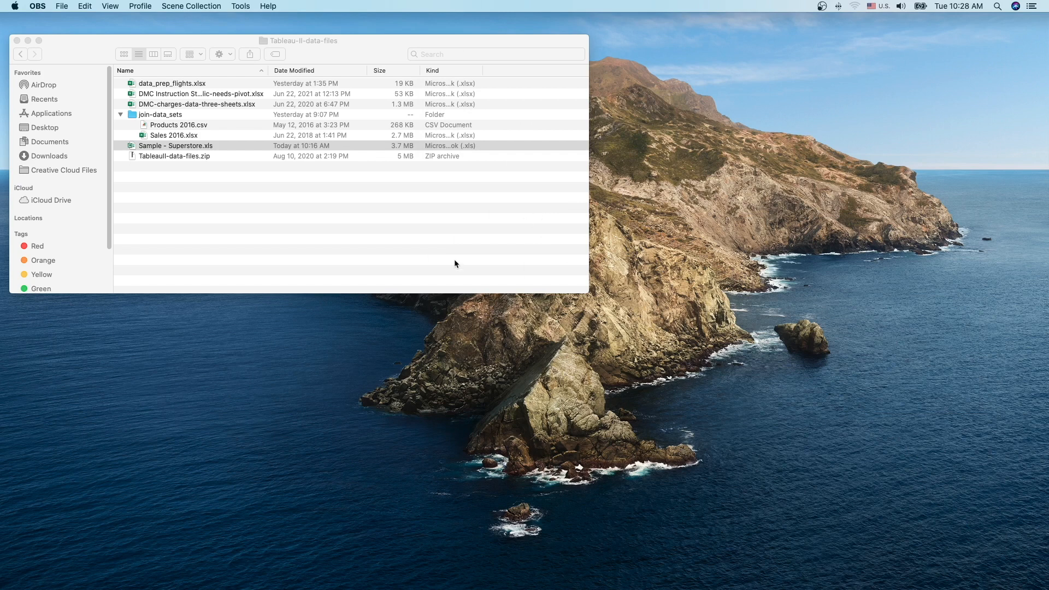
Step: Select Sample - Superstore.xls in Finder, keep its name unchanged, and restore its minimized Excel workbook
click(151, 147)
key(Return)
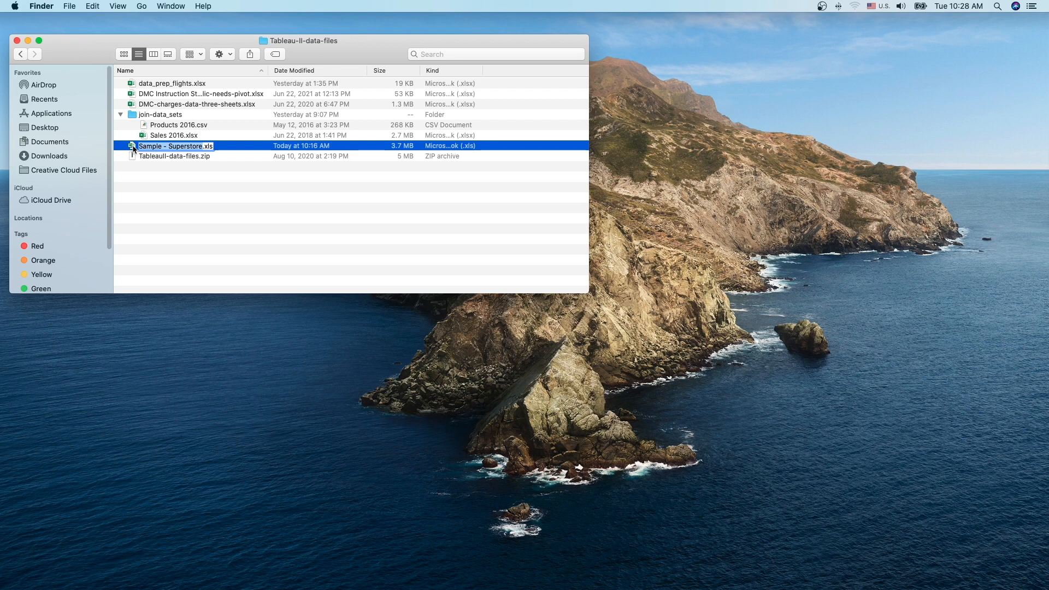
key(Return)
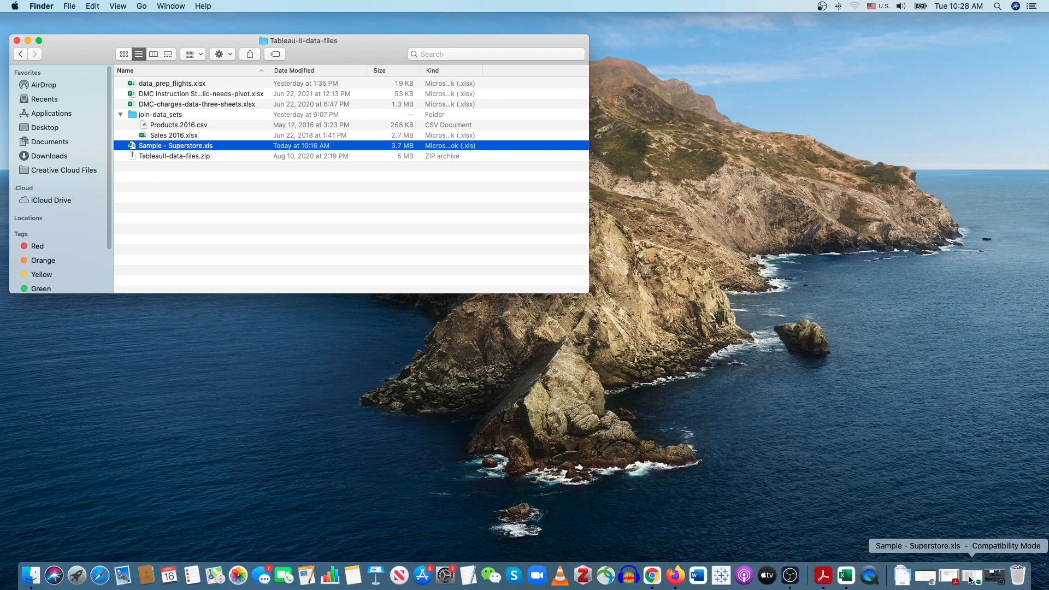
click(969, 576)
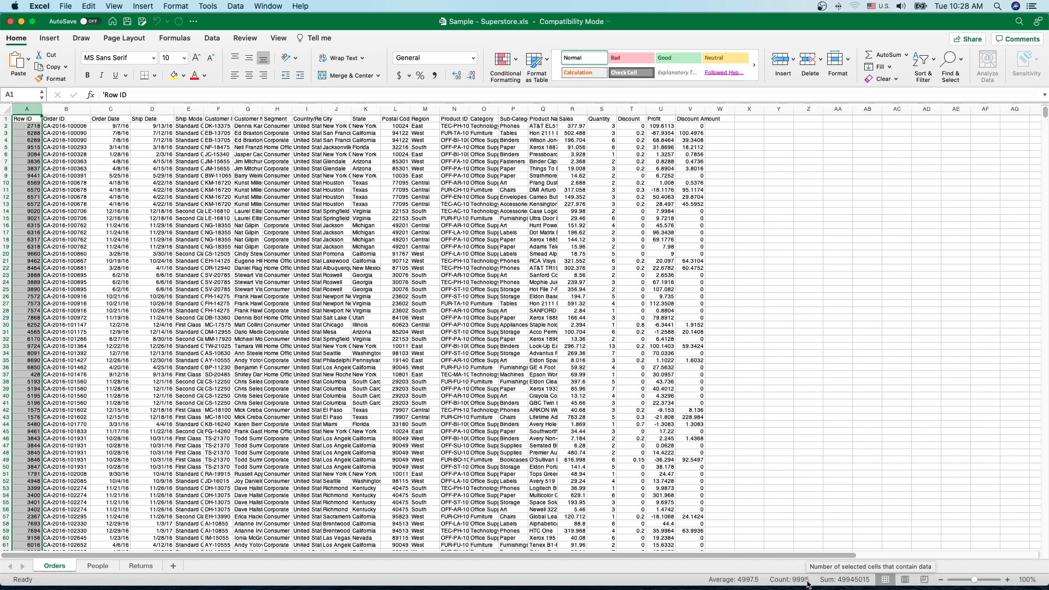
Step: Check the Orders sheet's header row, Row ID column and first data row, then launch Tableau Public
click(5, 119)
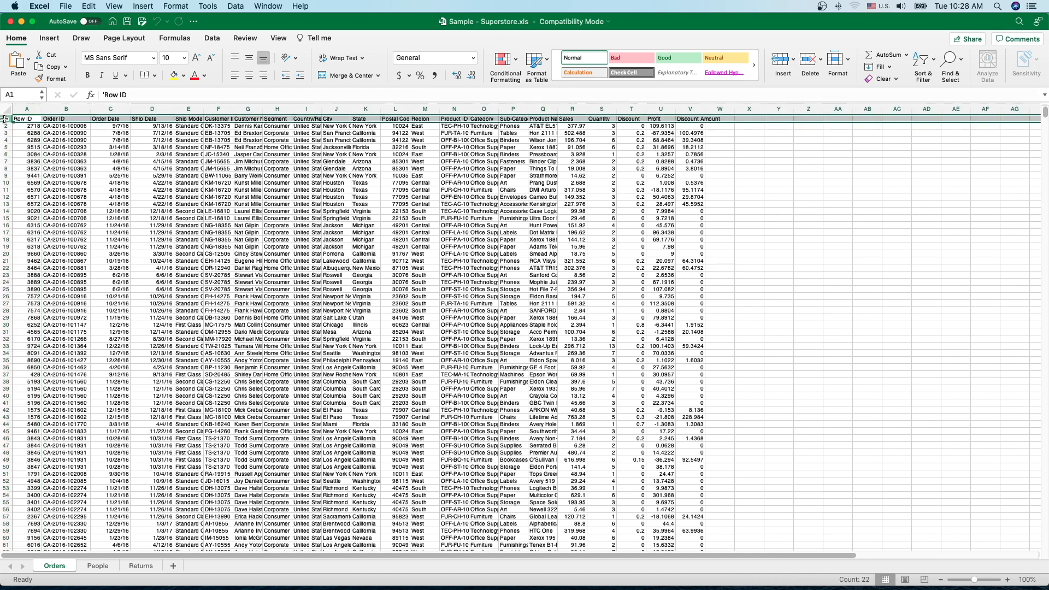
click(35, 111)
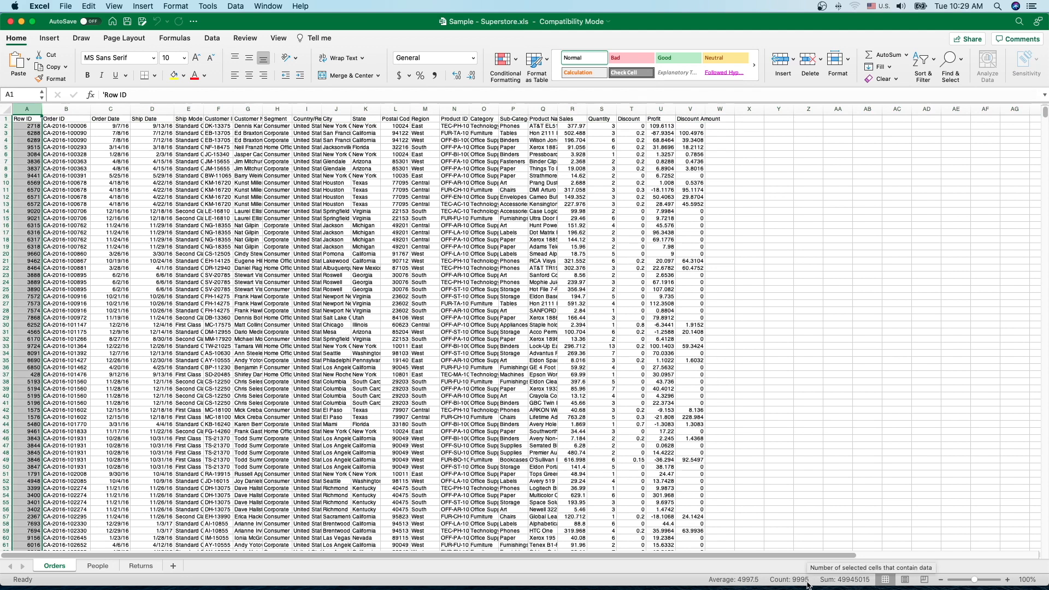
click(7, 126)
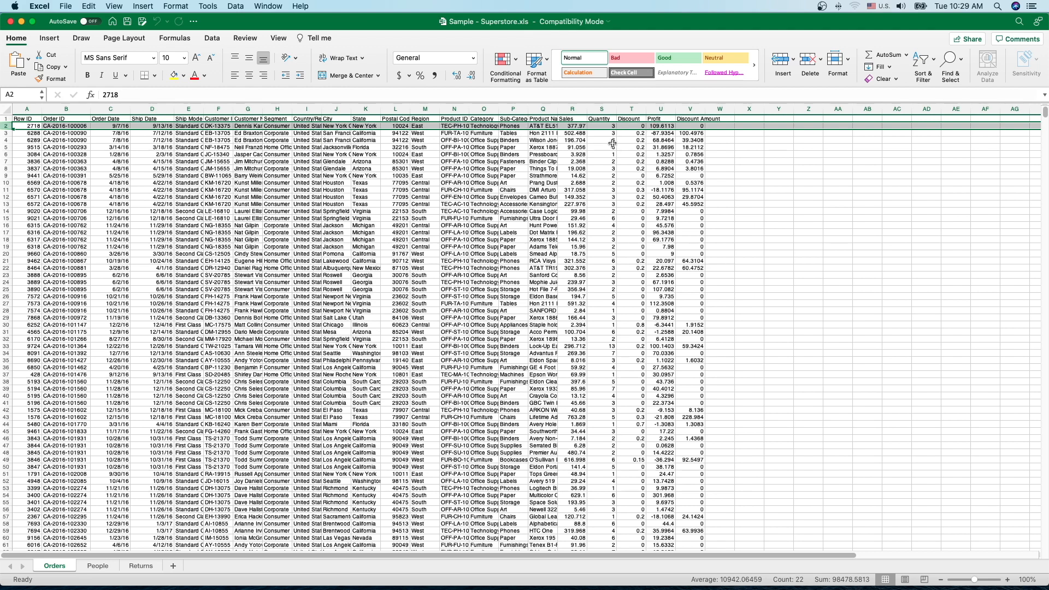
mouse_move(645, 588)
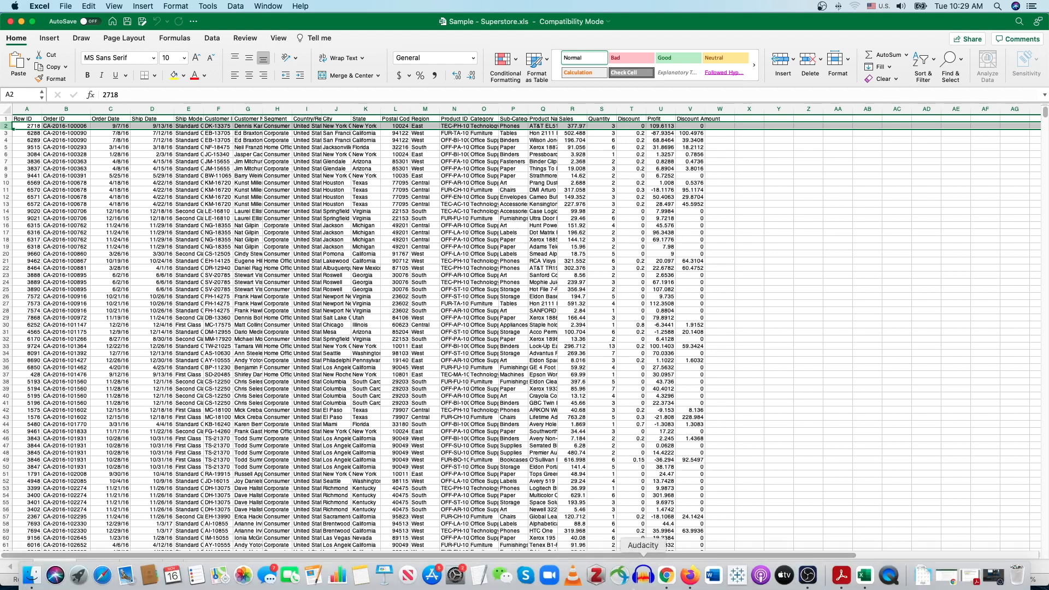
click(740, 579)
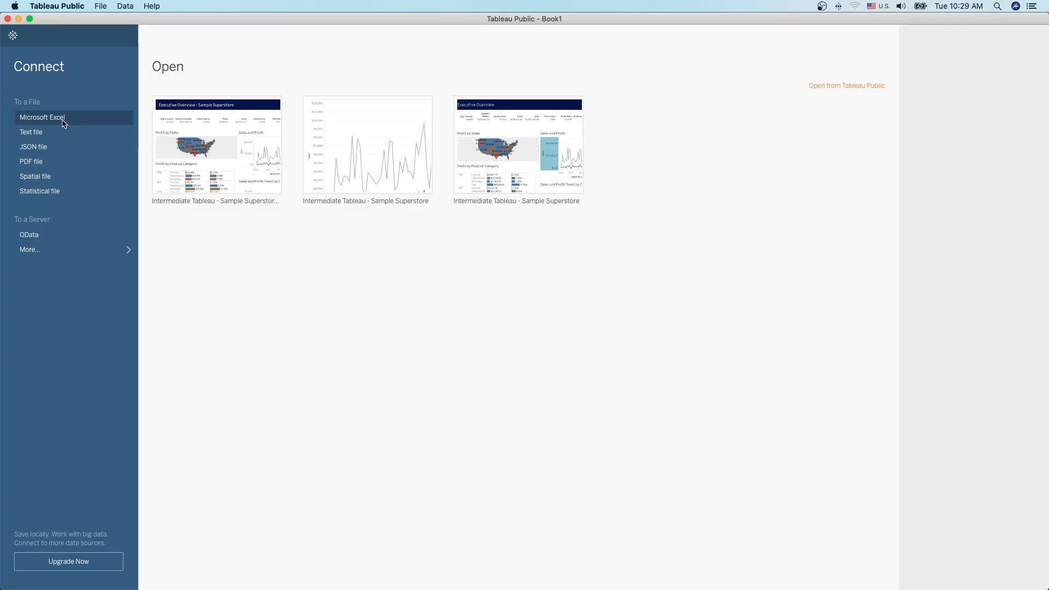
Step: Connect to Sample - Superstore.xls as a Microsoft Excel source and add the Orders table
click(63, 124)
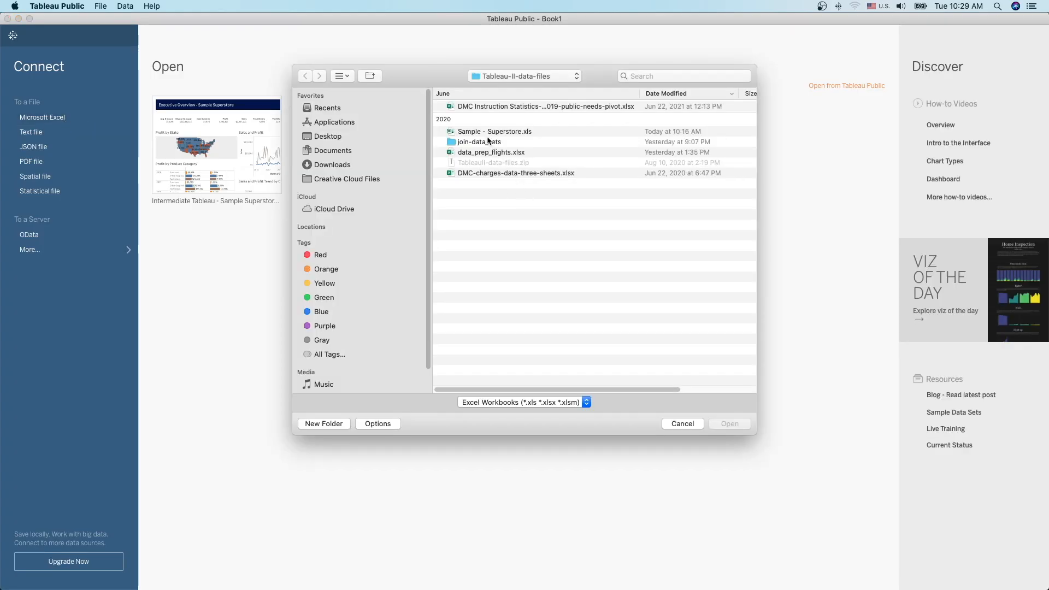
click(470, 131)
click(729, 424)
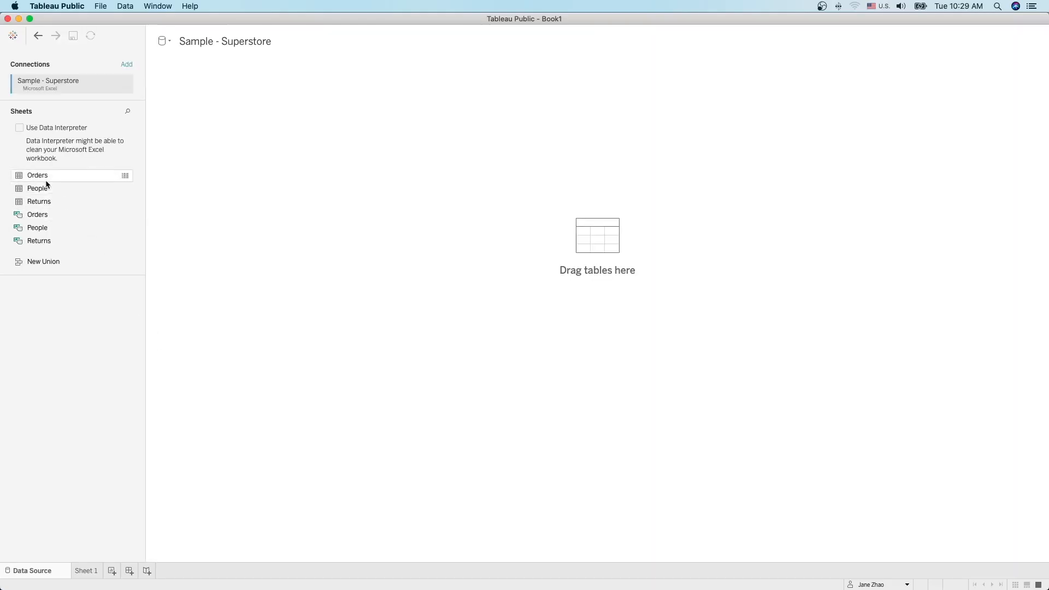
drag(37, 175, 525, 221)
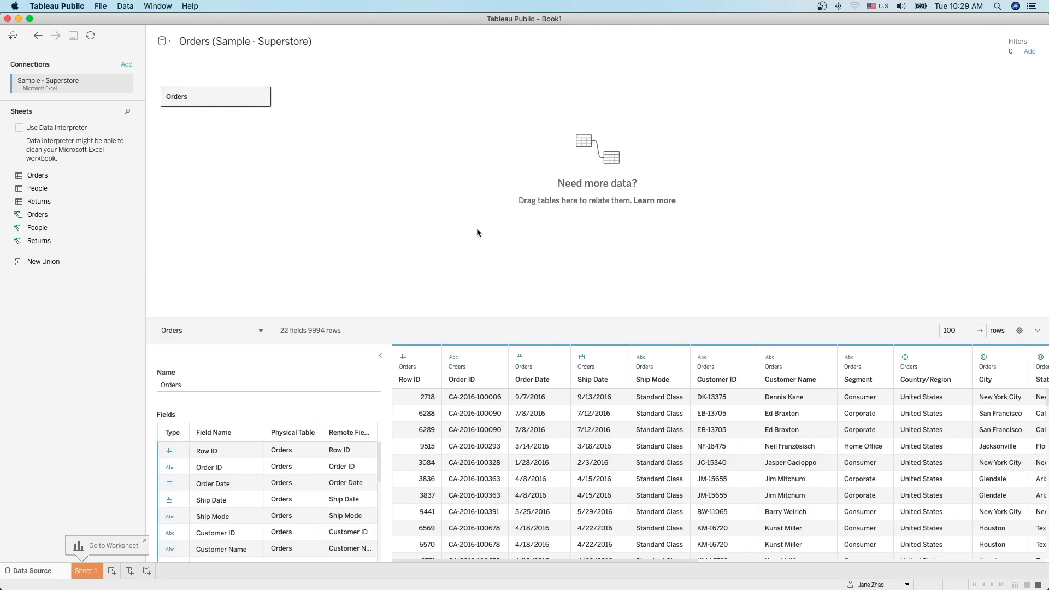
Step: Hide the table details, look across the Orders data grid, and go to Sheet 1
click(381, 356)
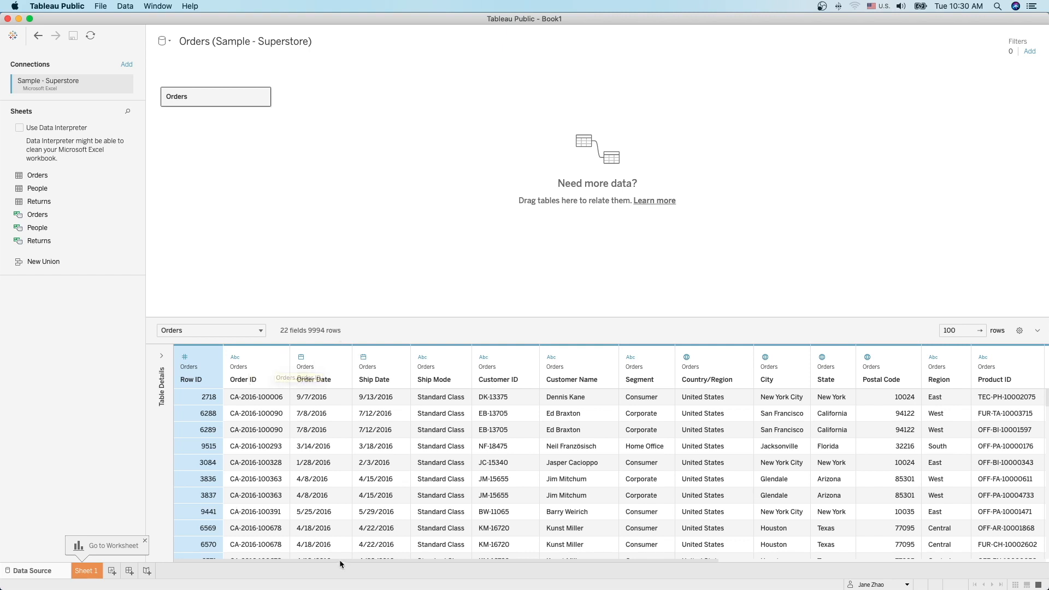
scroll(337, 560, right, 3)
scroll(407, 565, right, 6)
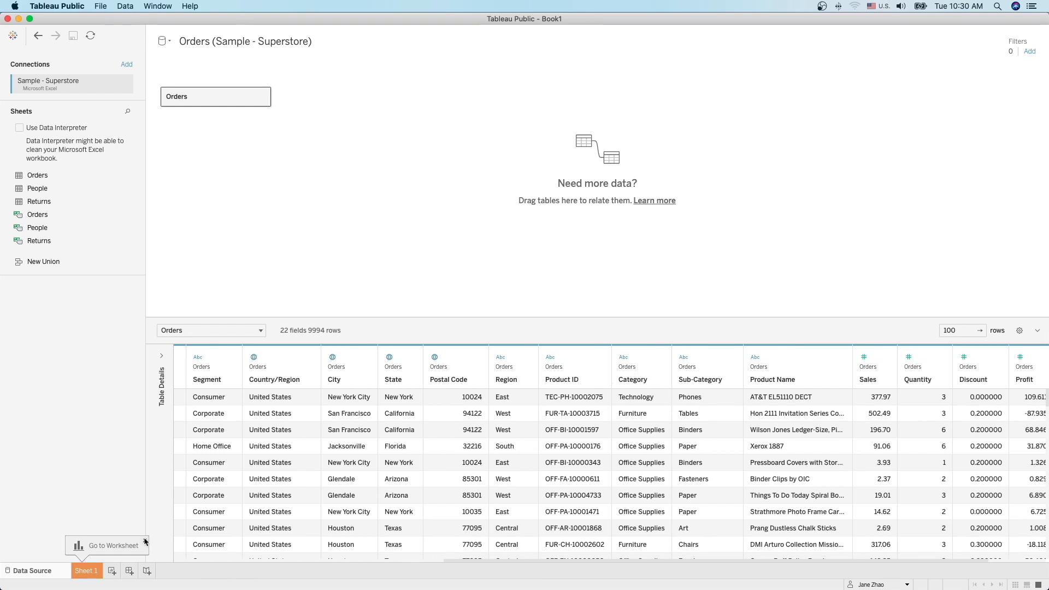
click(87, 571)
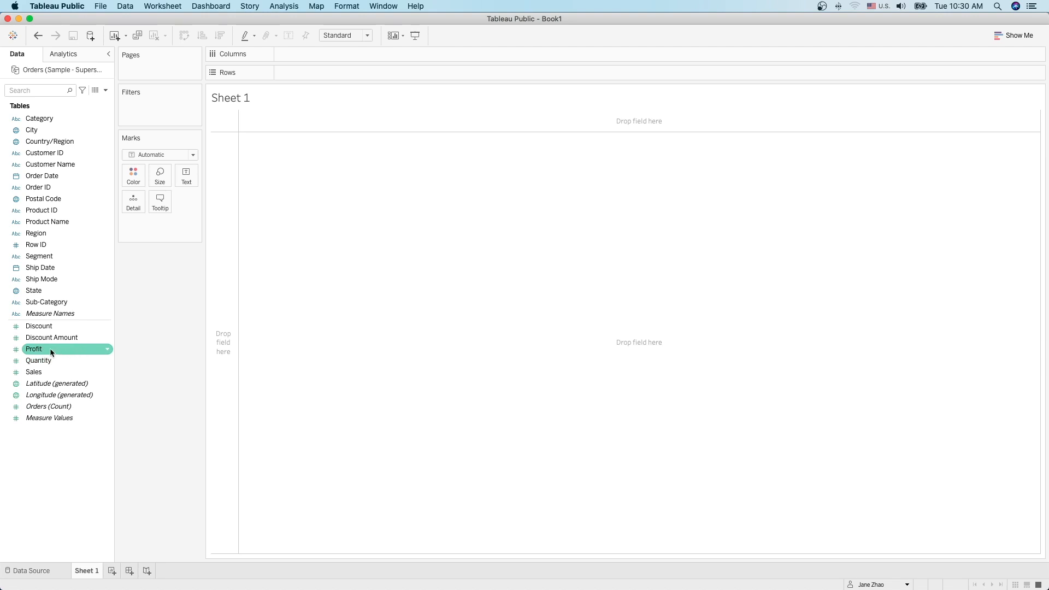
Step: Put SUM(Profit) and SUM(Sales) on Rows and Order Date on Columns for yearly lines 2016–2019
mouse_move(52, 350)
mouse_down()
mouse_move(422, 61)
mouse_move(309, 74)
mouse_up()
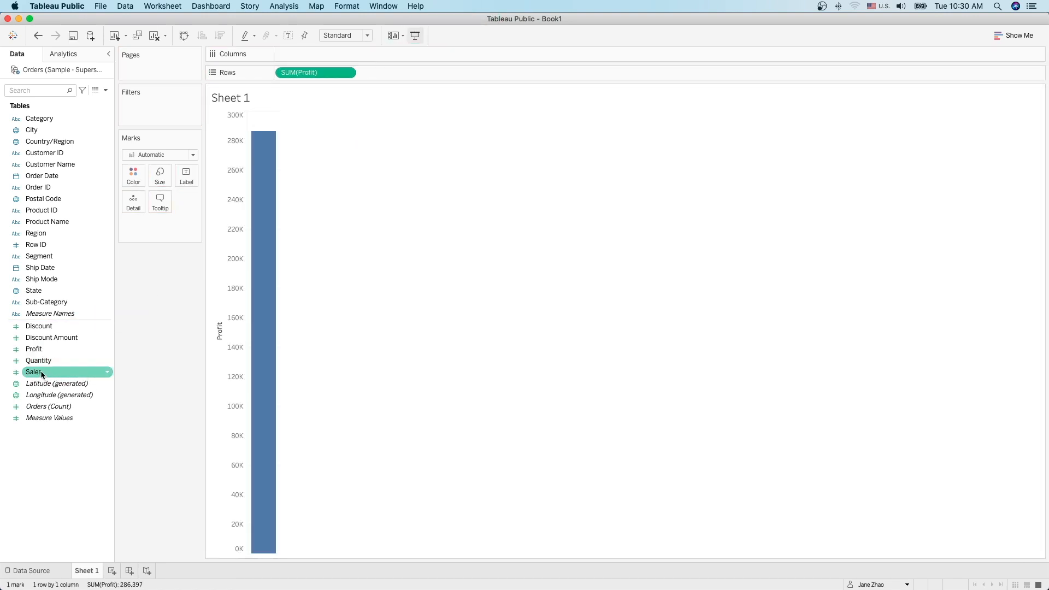
drag(36, 373, 395, 72)
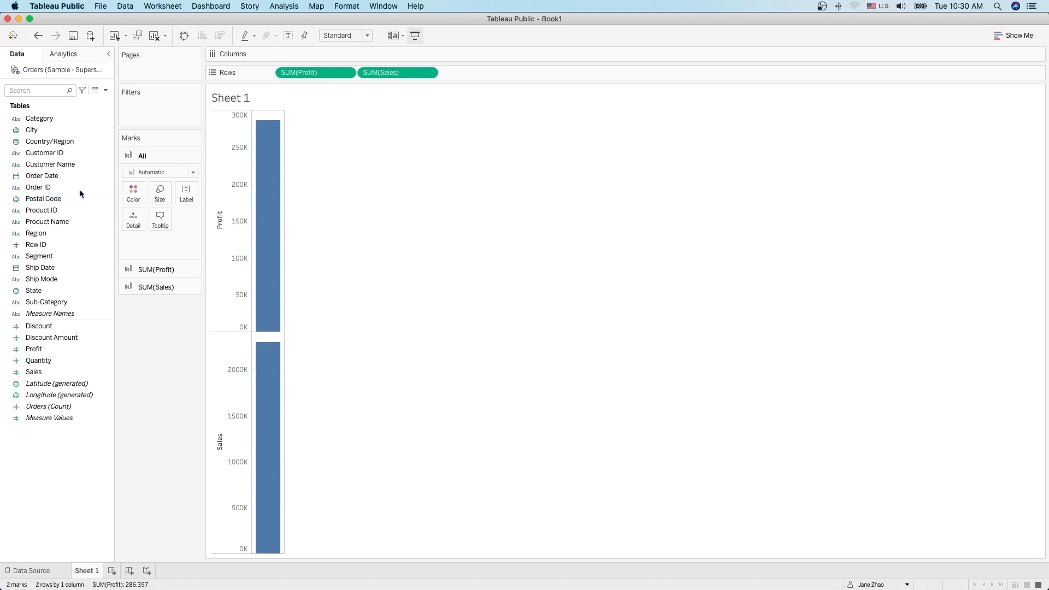
drag(66, 175, 336, 54)
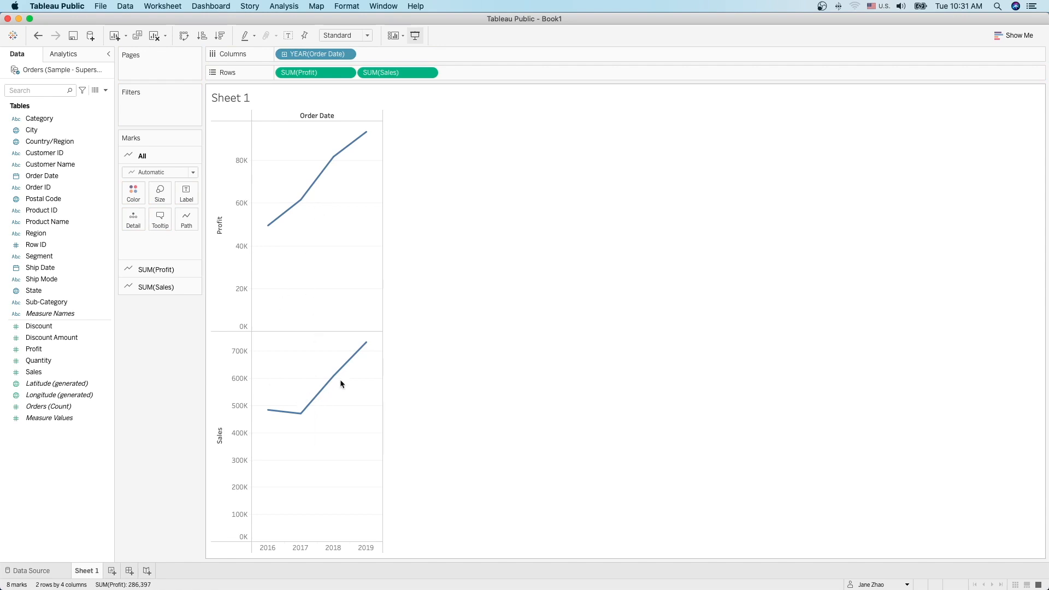
right_click(232, 425)
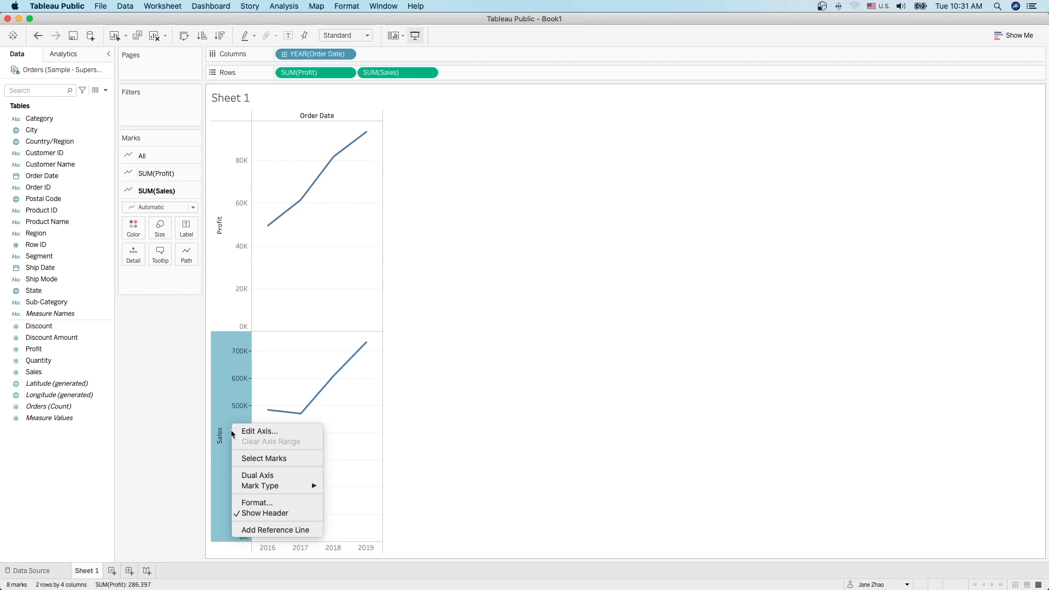
Step: Combine Sales and Profit on a dual axis and synchronize the two axes
click(265, 480)
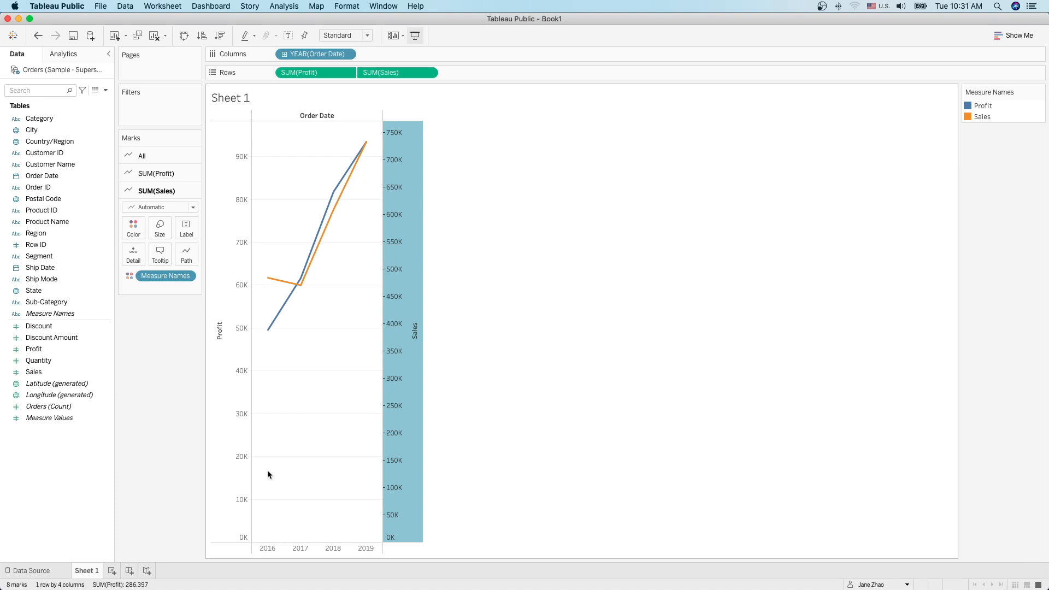
right_click(401, 280)
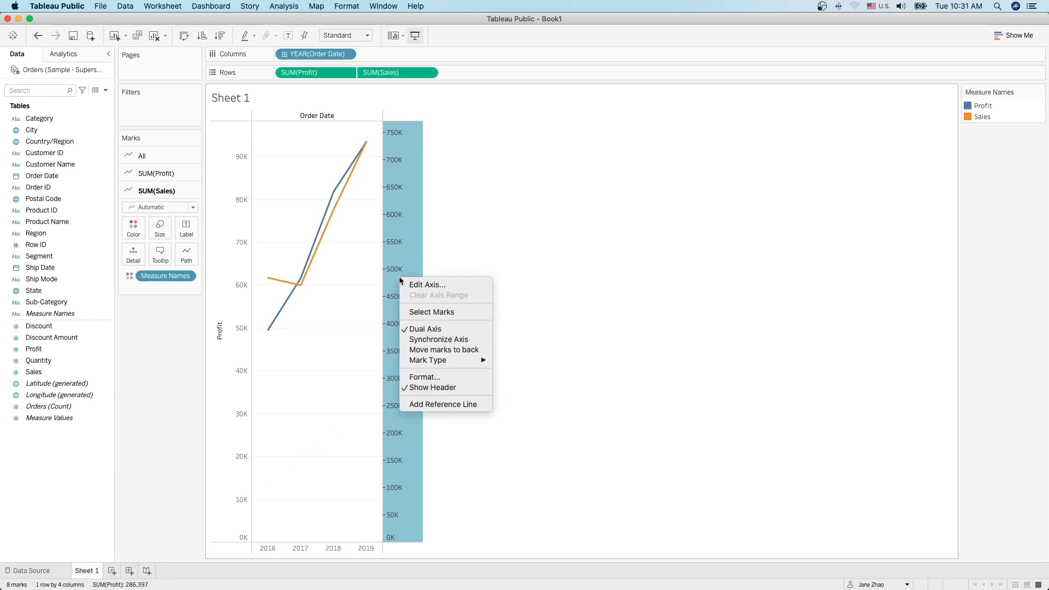
click(432, 340)
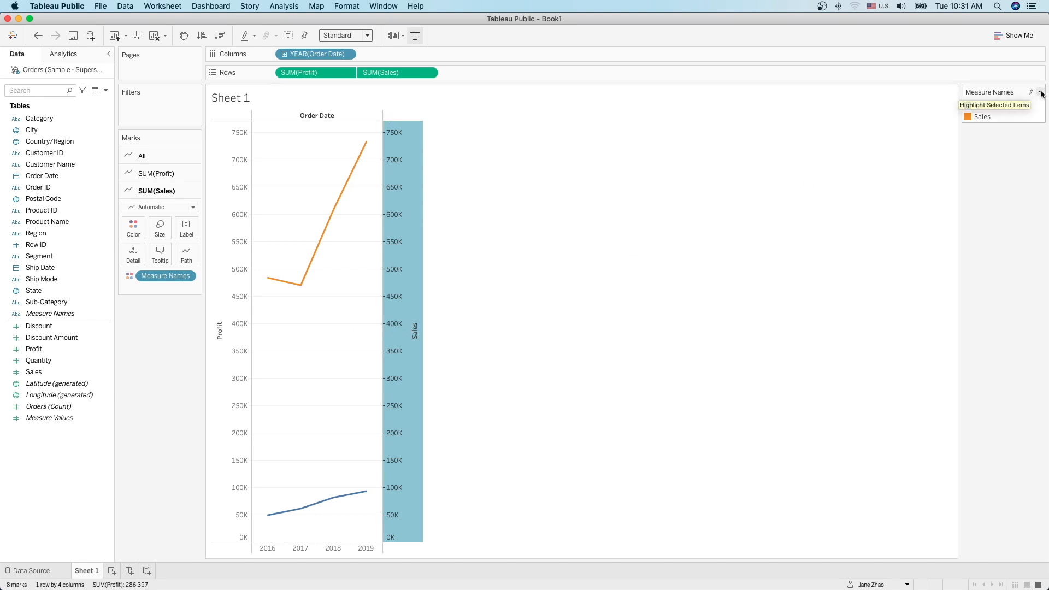
Step: Recolor the Measure Names legend so Profit is orange and Sales is blue
click(1041, 92)
click(955, 104)
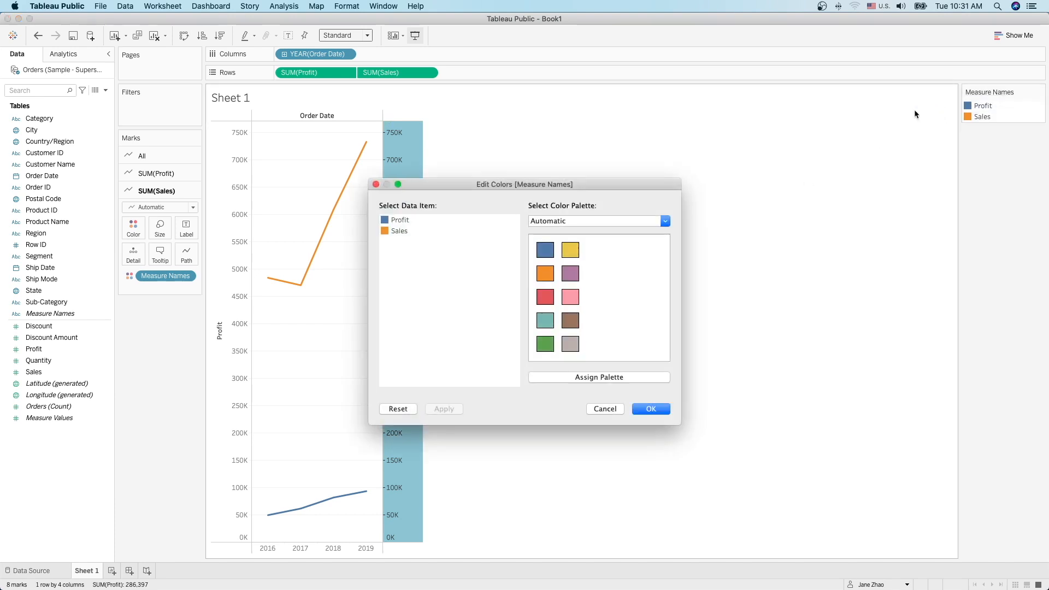
click(399, 219)
click(548, 281)
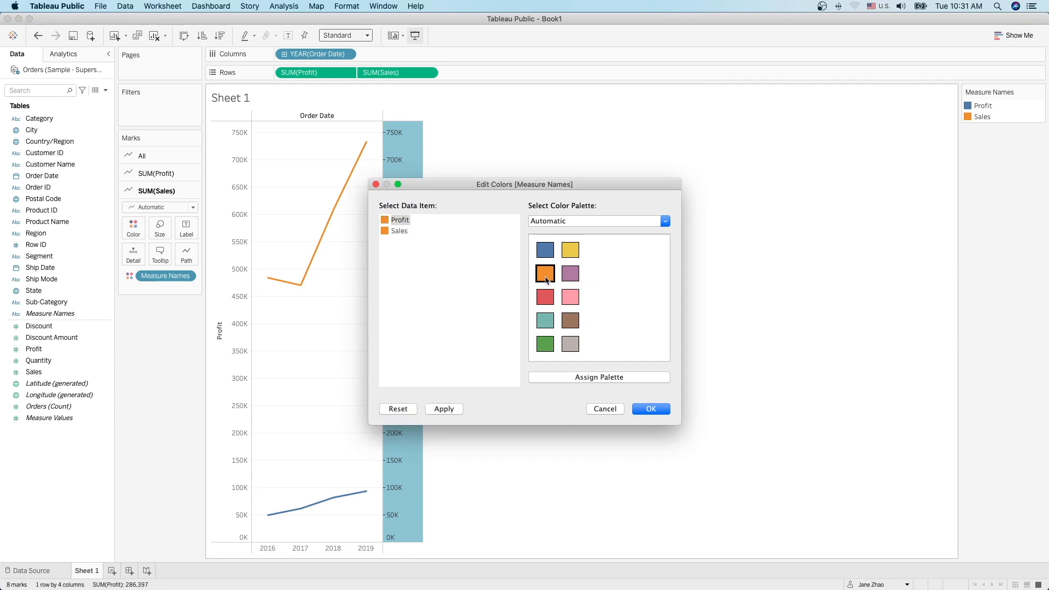
click(399, 231)
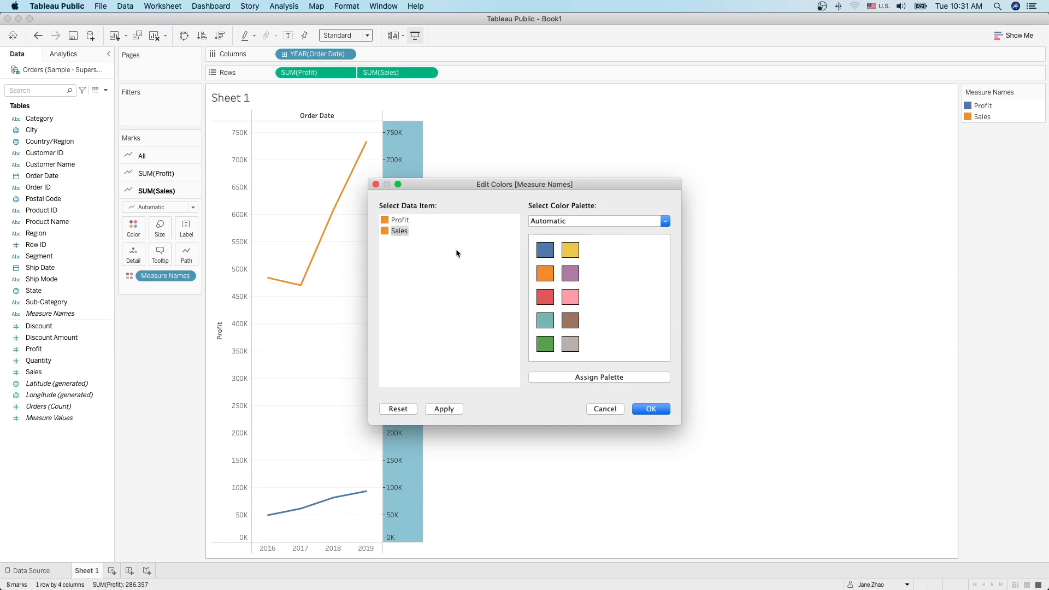
click(545, 254)
click(650, 410)
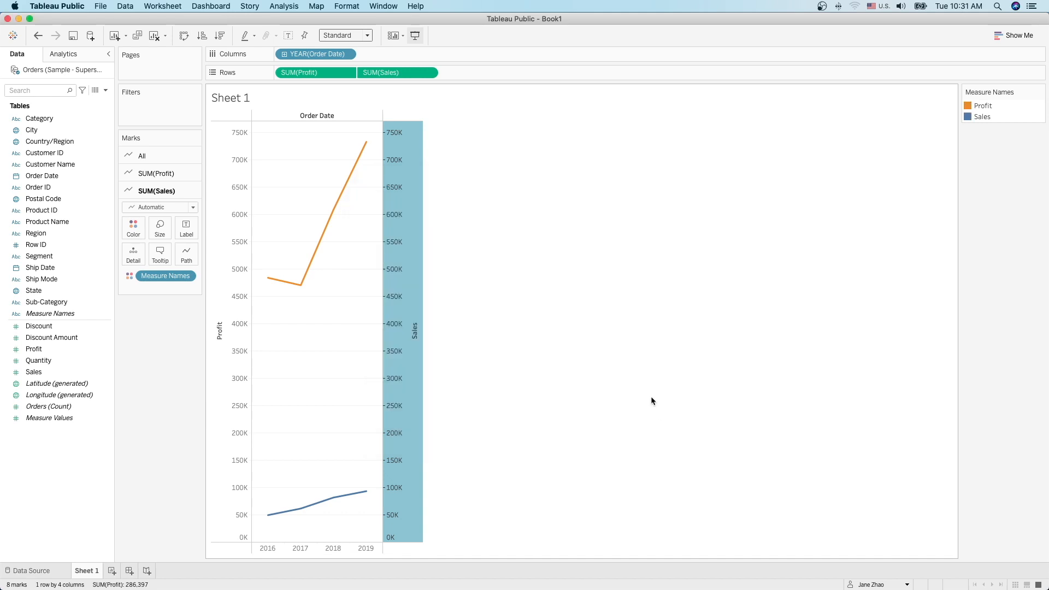
Step: Rename the worksheet to 'dual axis'
double_click(97, 572)
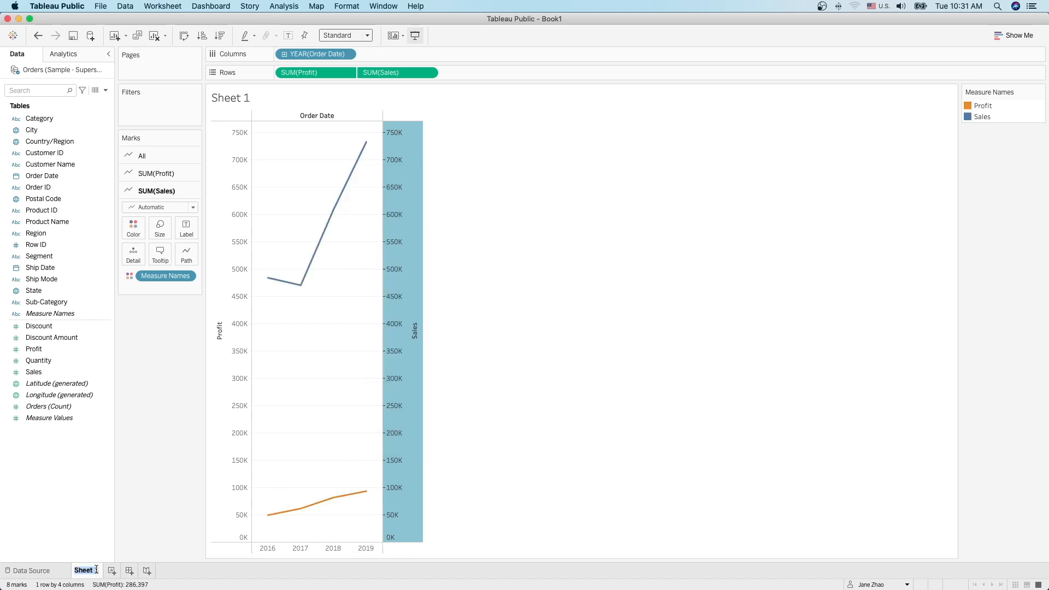
text(dual axis)
key(Return)
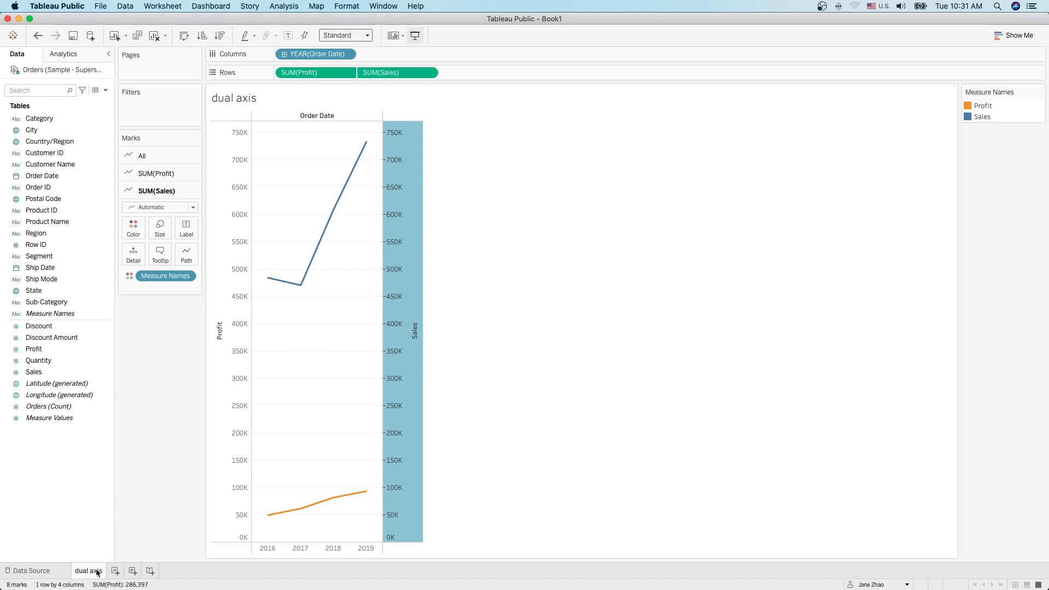
Step: Duplicate the 'dual axis' sheet and change the SUM(Profit) mark type to Bar
right_click(97, 572)
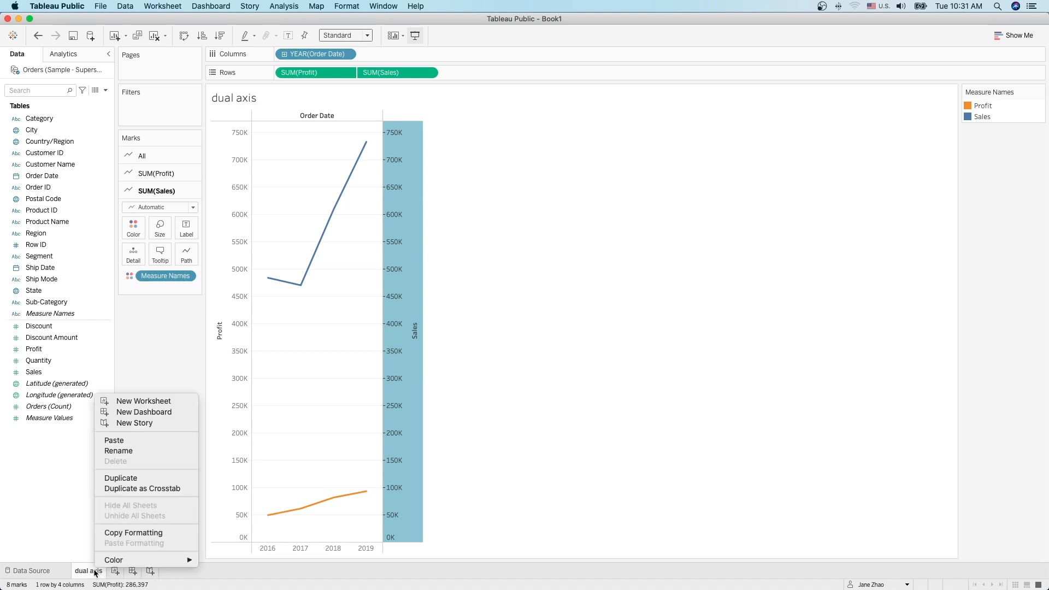
click(133, 480)
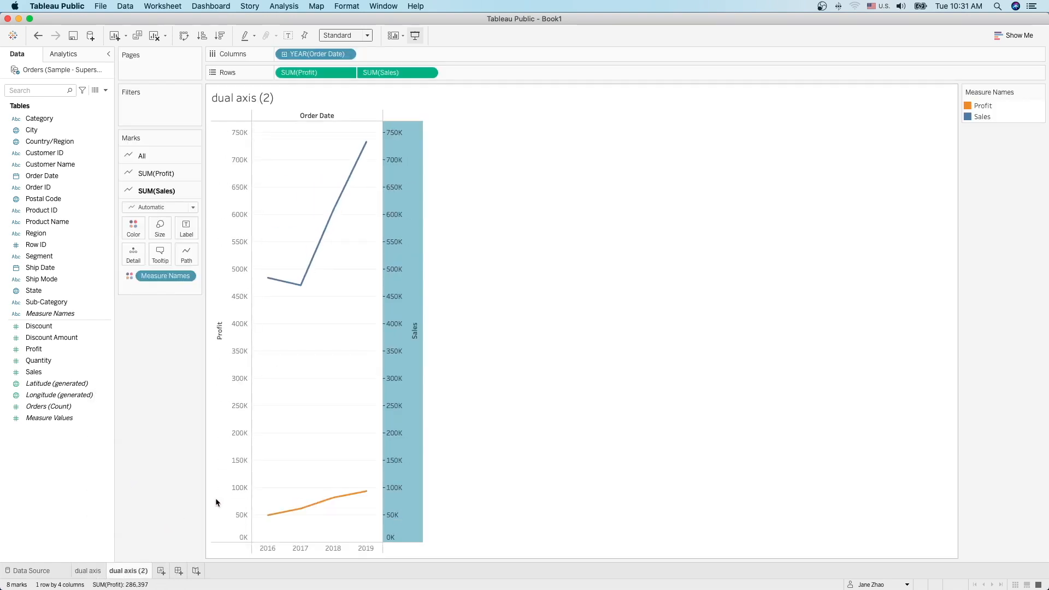
click(319, 72)
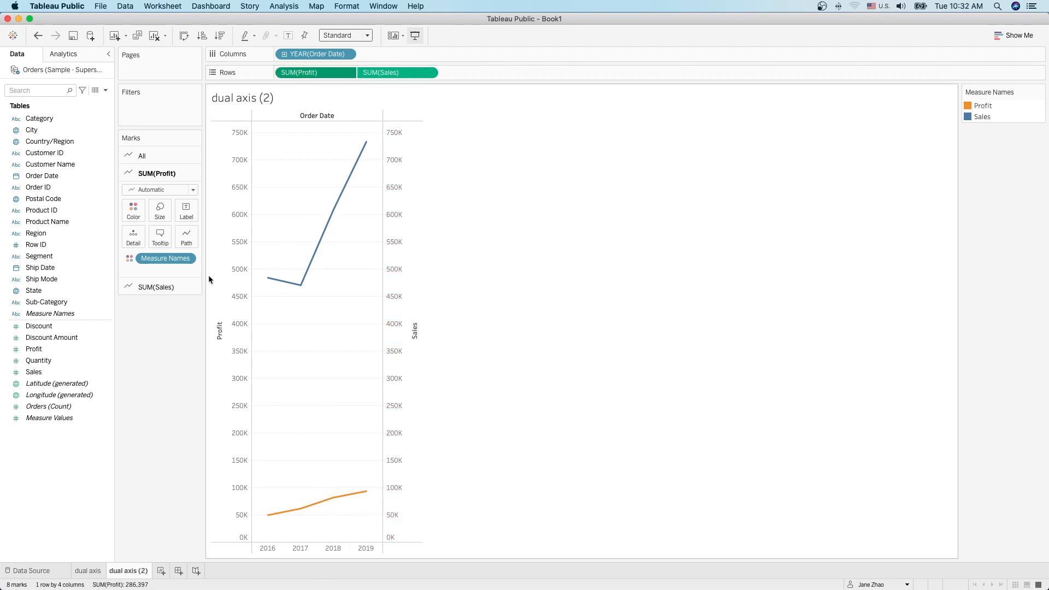
click(193, 190)
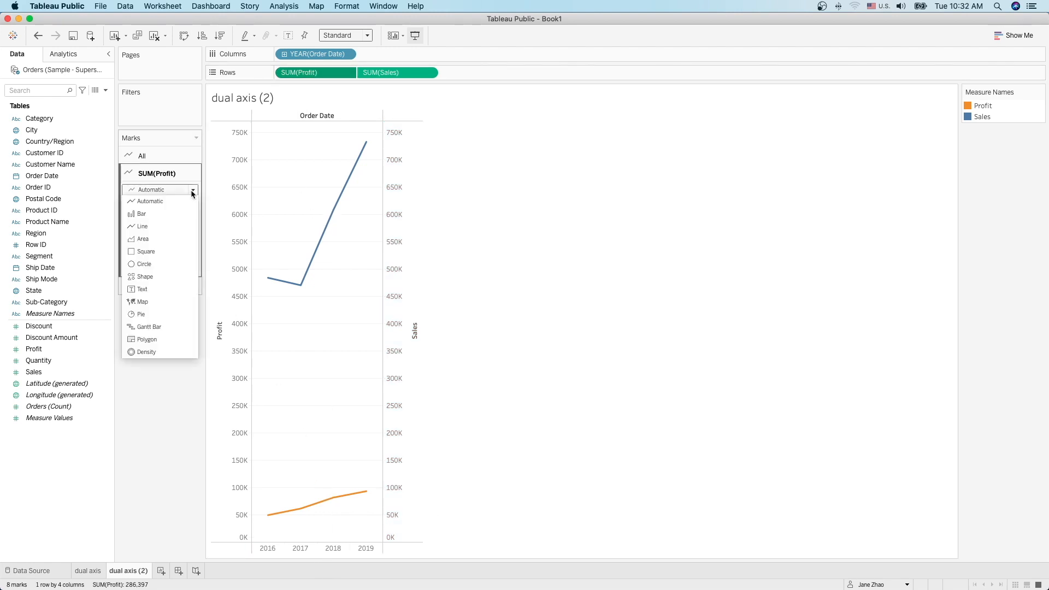
click(166, 215)
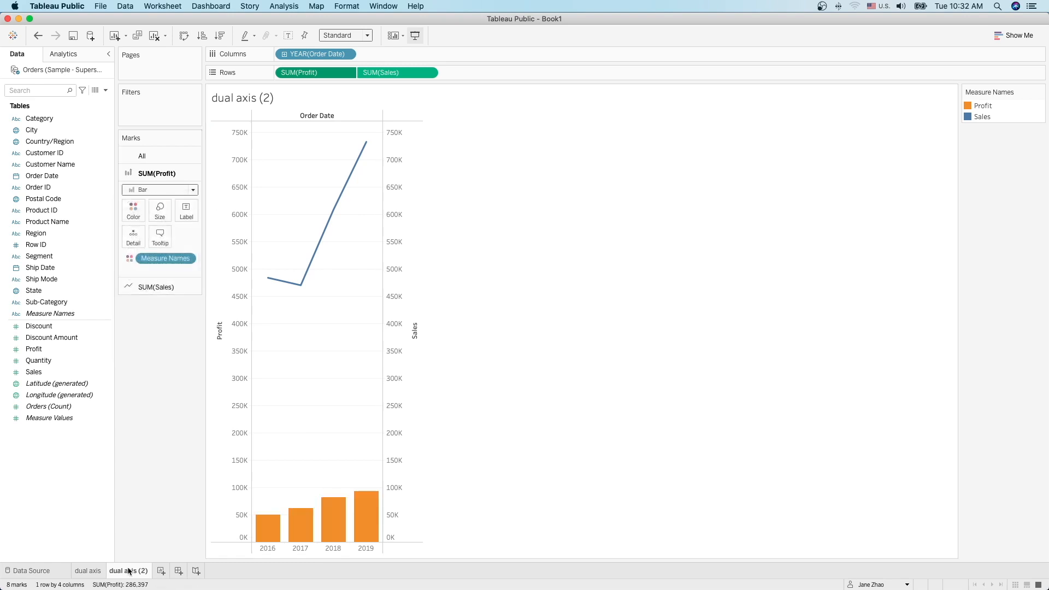
Step: Name the copy 'combo chart' and add a new blank Sheet 3
mouse_move(156, 587)
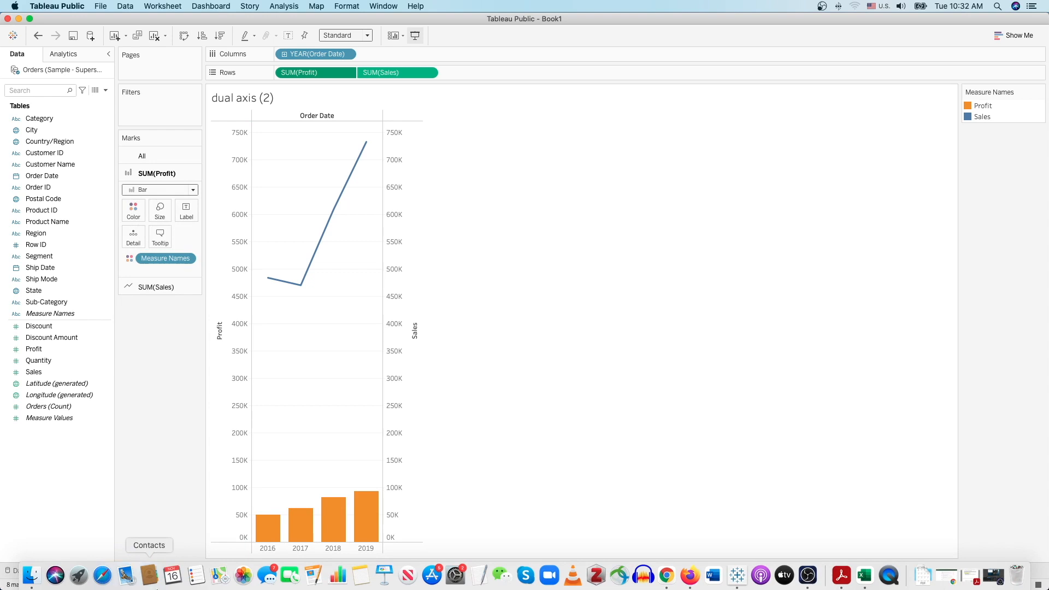
text(co)
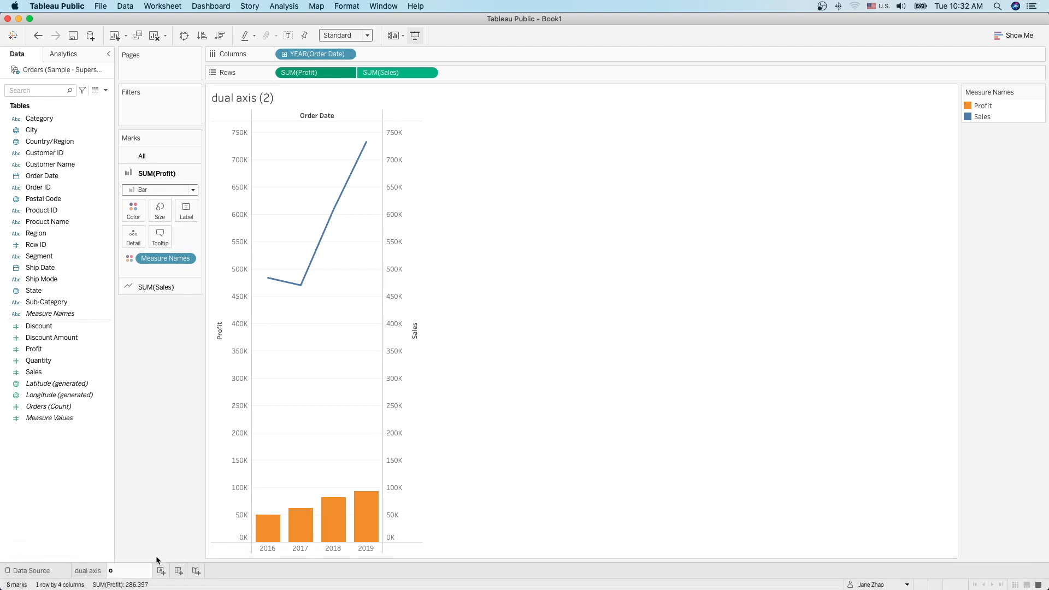
text(mbo chart)
key(Return)
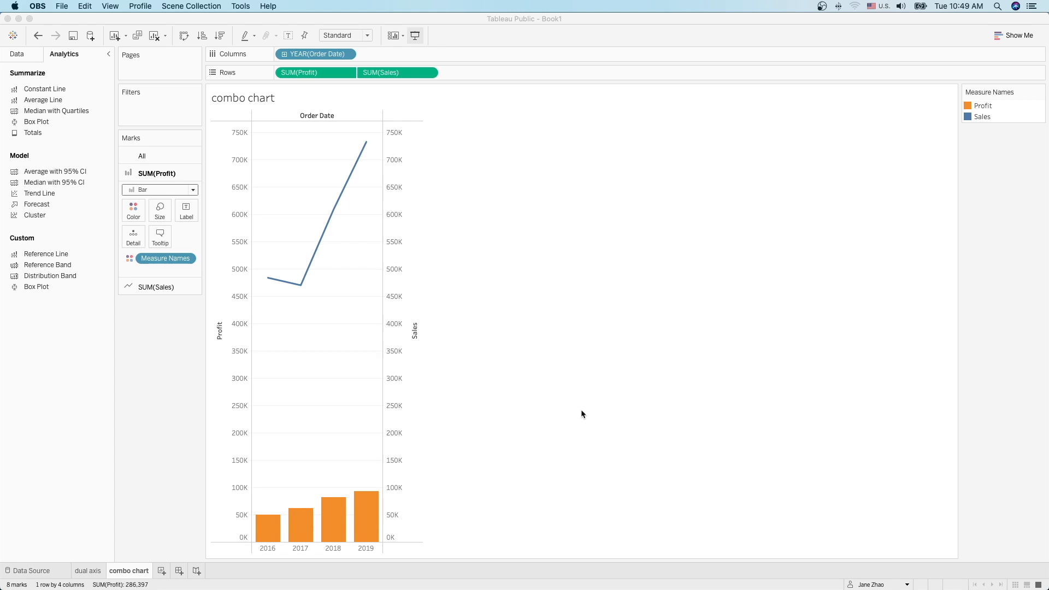
click(582, 411)
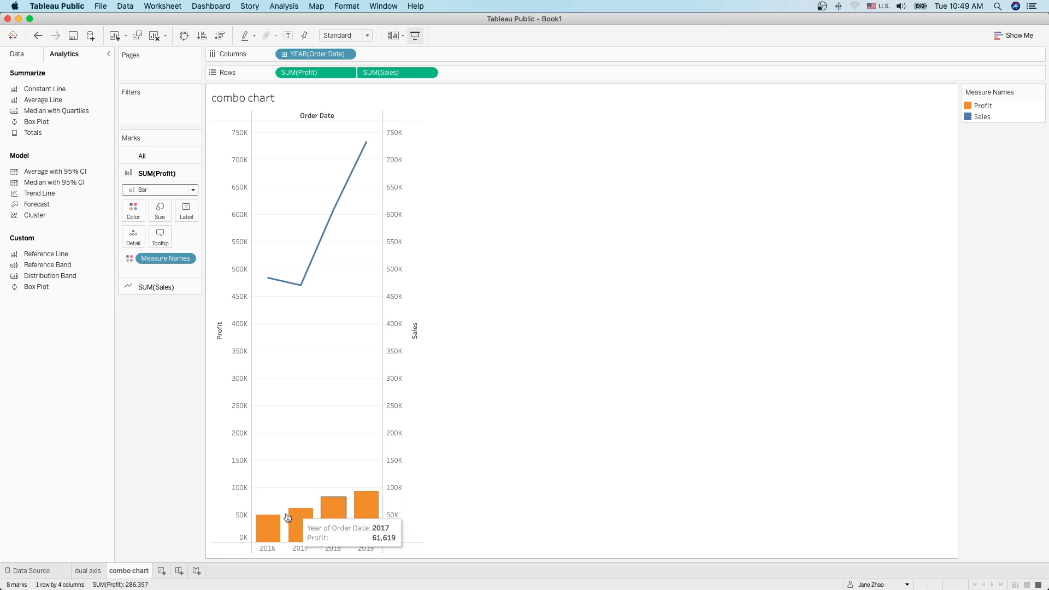
click(162, 571)
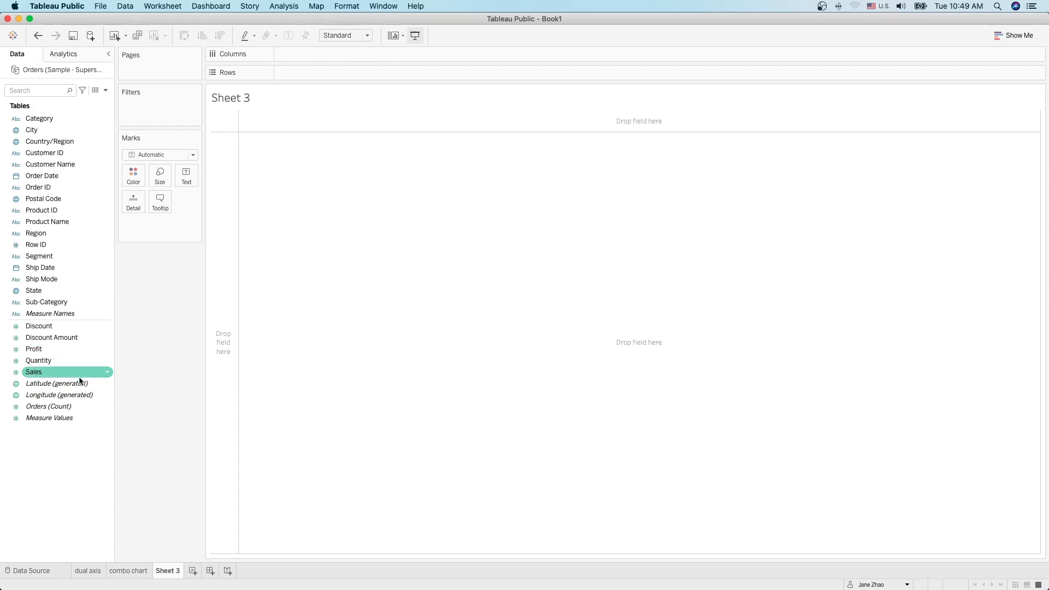
Step: Put SUM(Sales) on Columns and SUM(Profit) on Rows, giving one mark at 2,297,201 / 286,397
drag(31, 372, 309, 58)
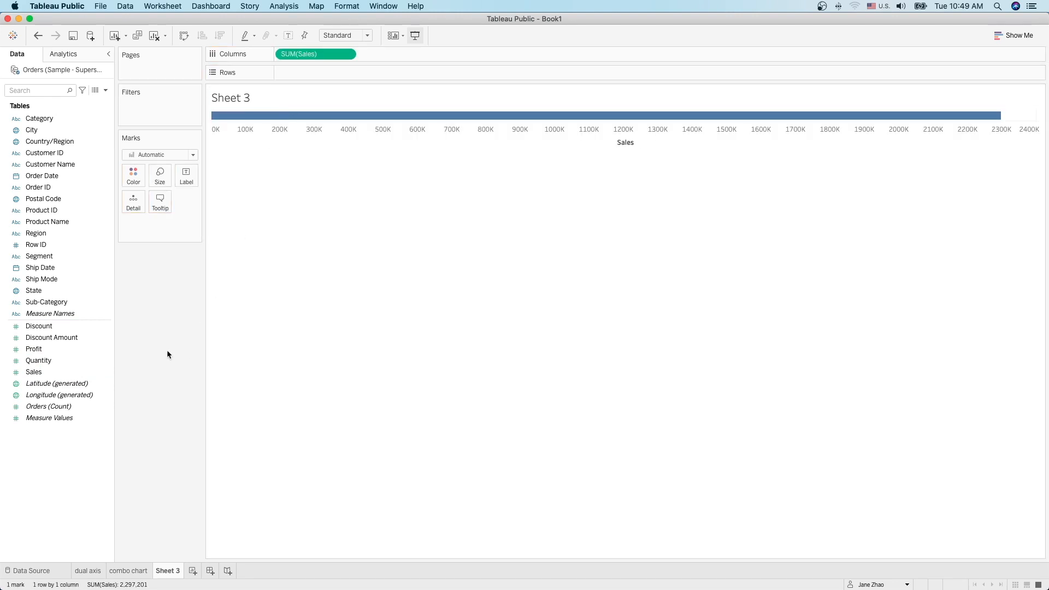
drag(57, 353, 312, 76)
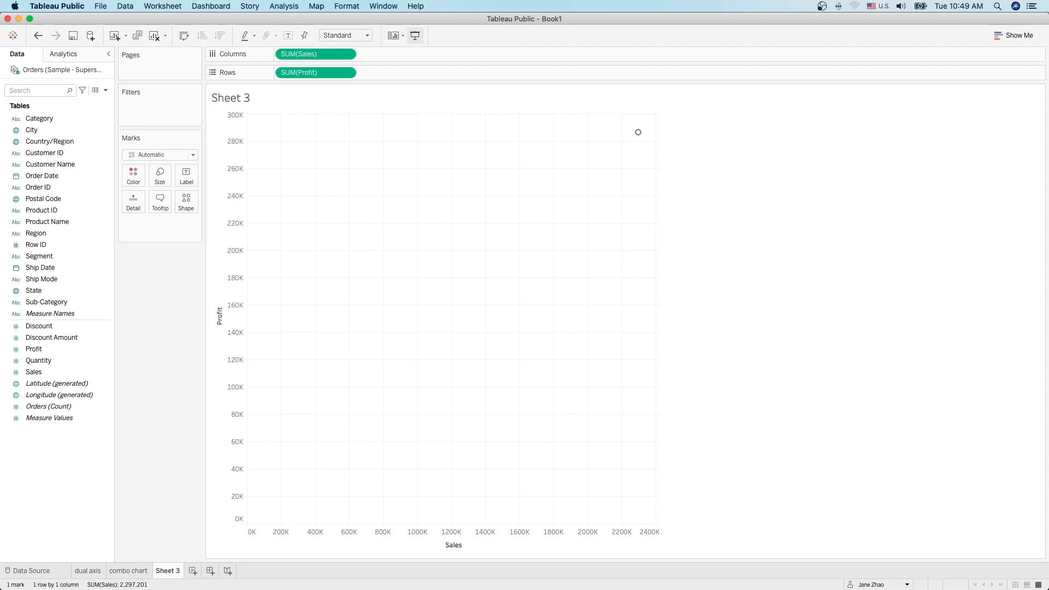
mouse_move(640, 136)
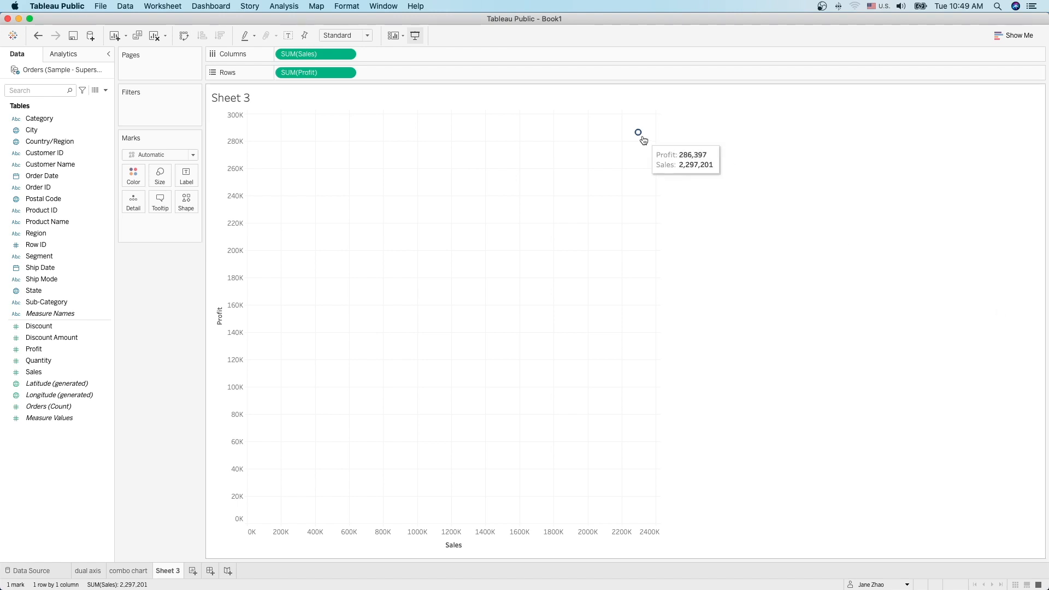
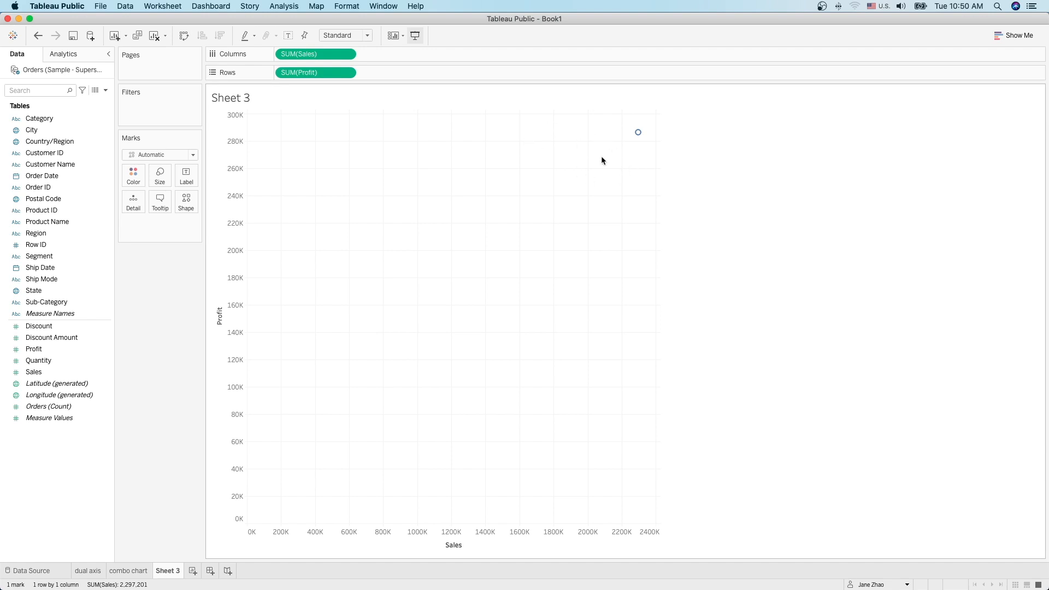
Step: Turn off Aggregate Measures so all 9,994 orders plot individually, then inspect the lowest-profit outlier
click(287, 7)
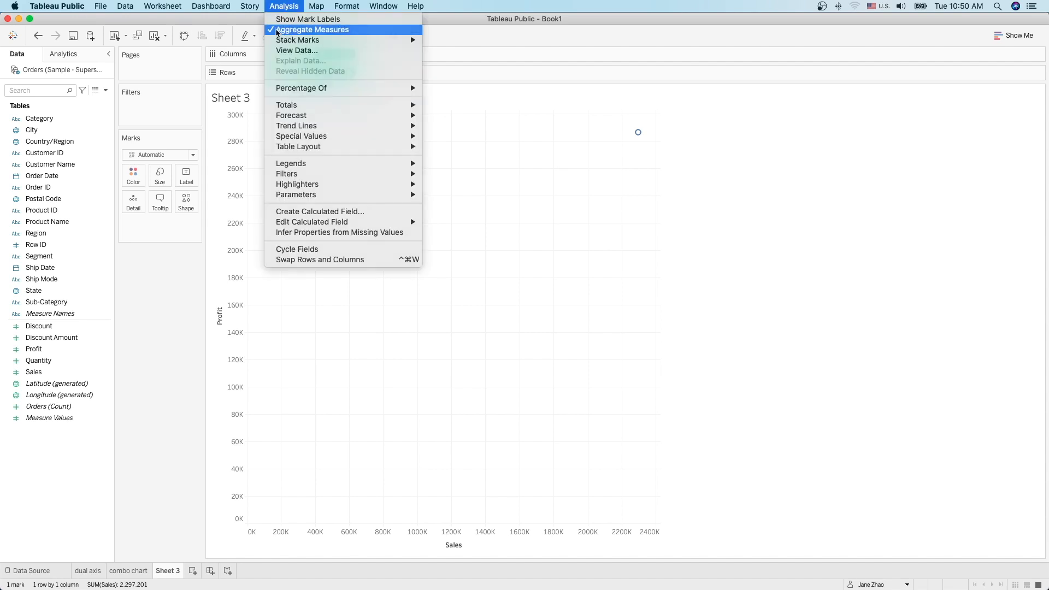
click(277, 30)
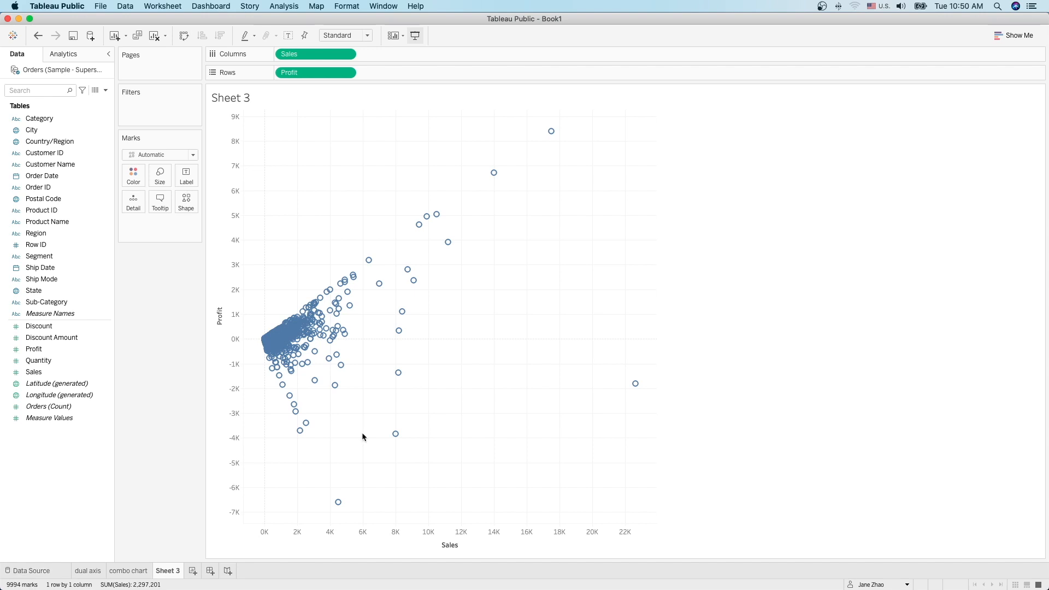
mouse_move(552, 133)
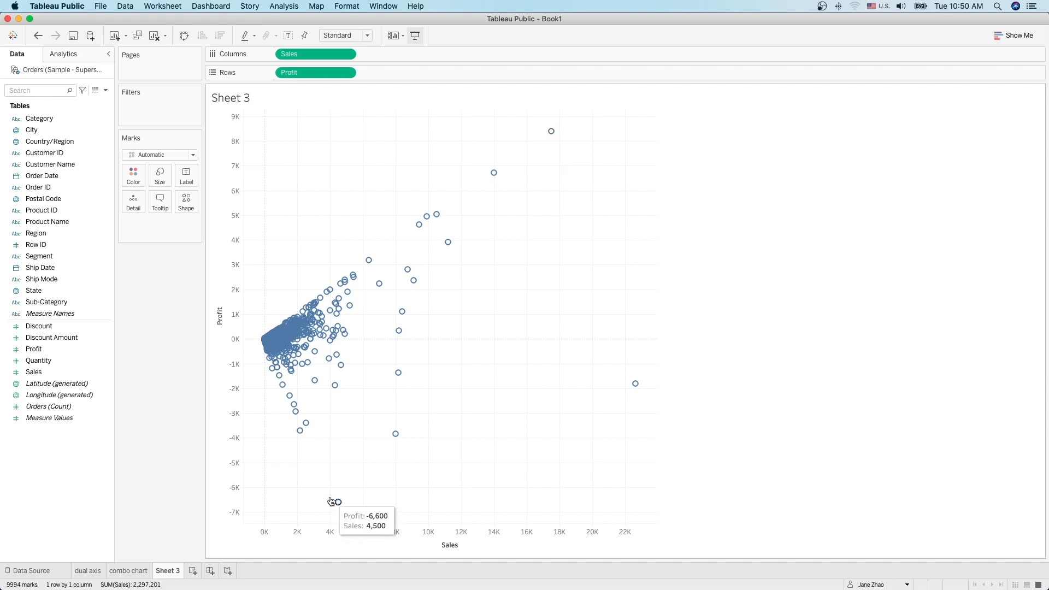
click(351, 510)
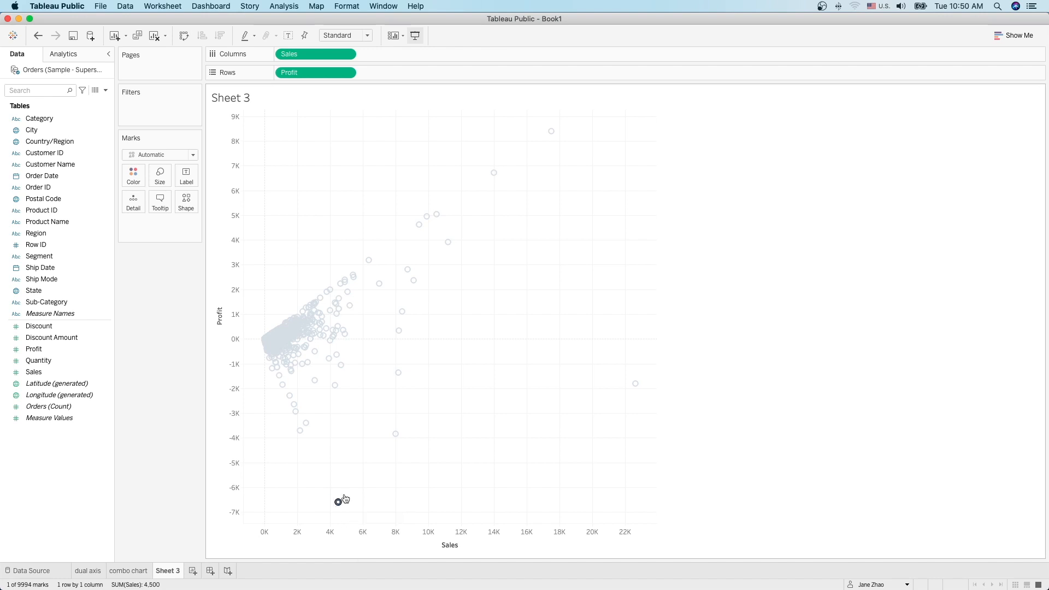
mouse_move(341, 504)
click(369, 496)
mouse_move(415, 284)
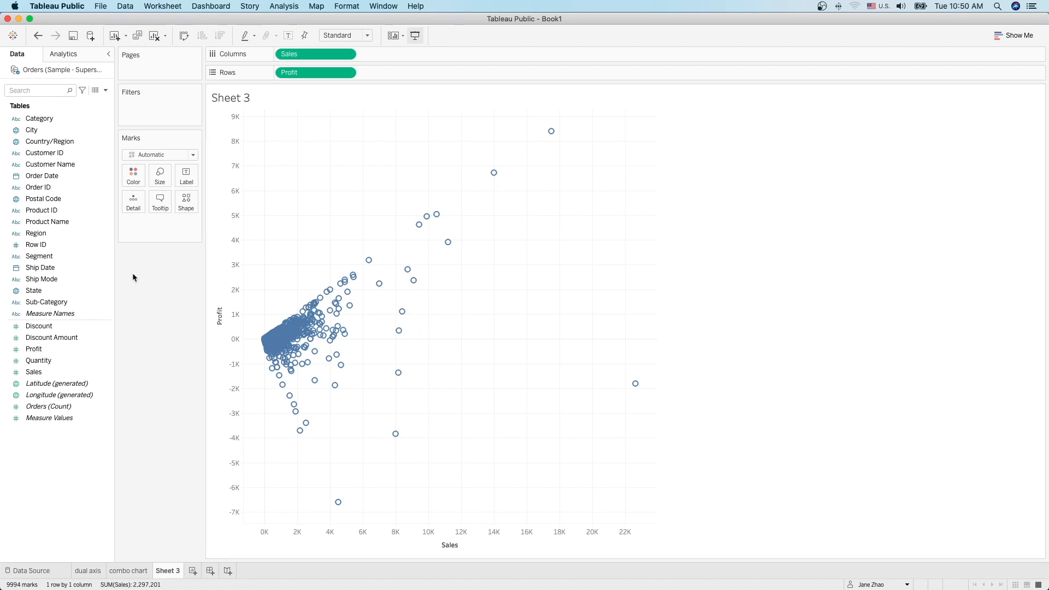
Step: Colour the scatter marks by Category (Furniture, Office Supplies, Technology) instead of Region
drag(36, 234, 130, 177)
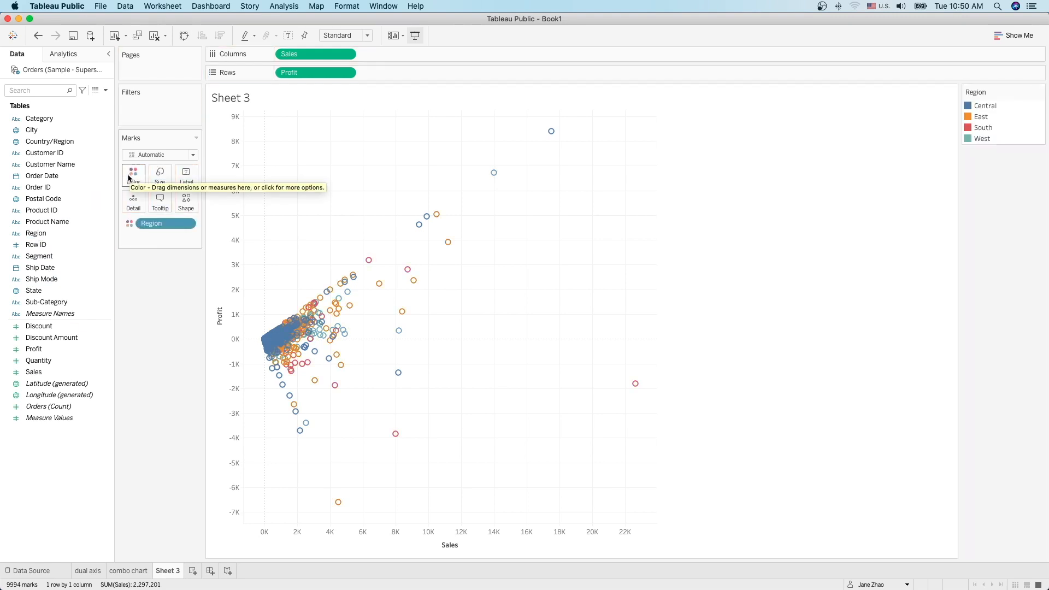
mouse_move(337, 328)
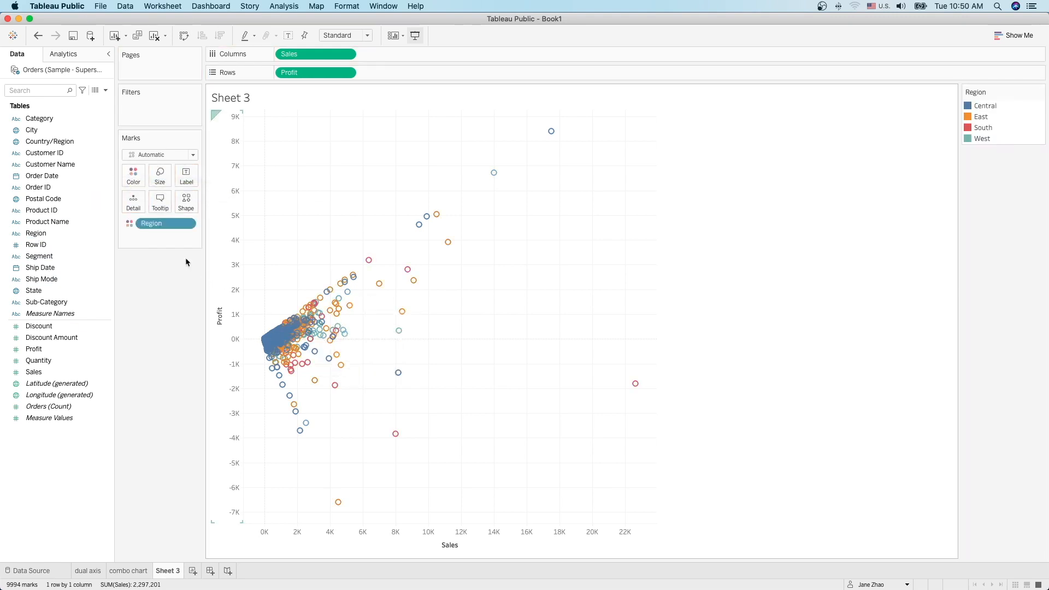
drag(156, 225, 147, 300)
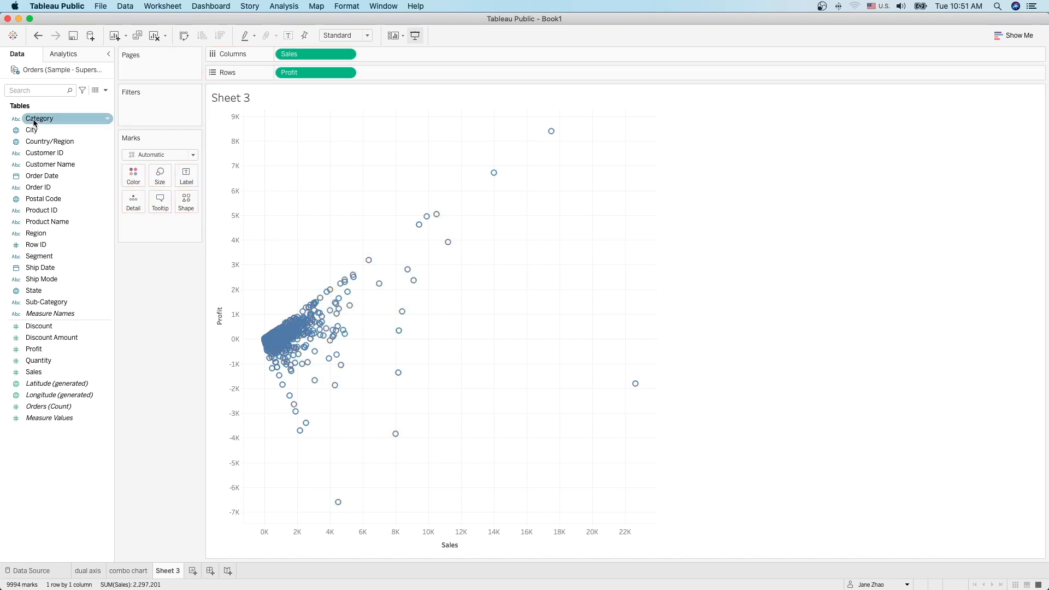
drag(35, 122, 130, 178)
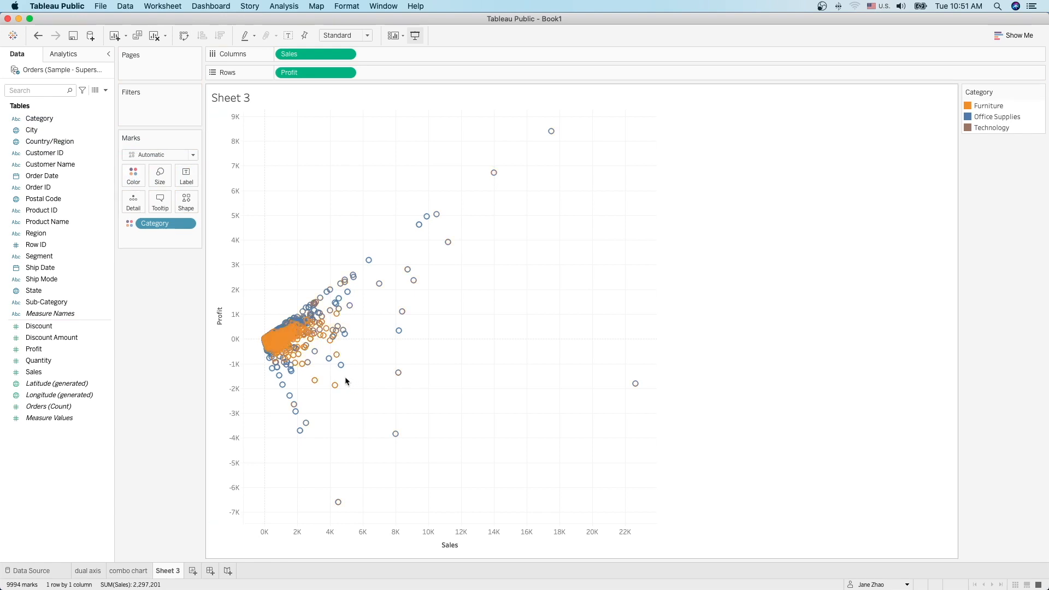
mouse_move(300, 350)
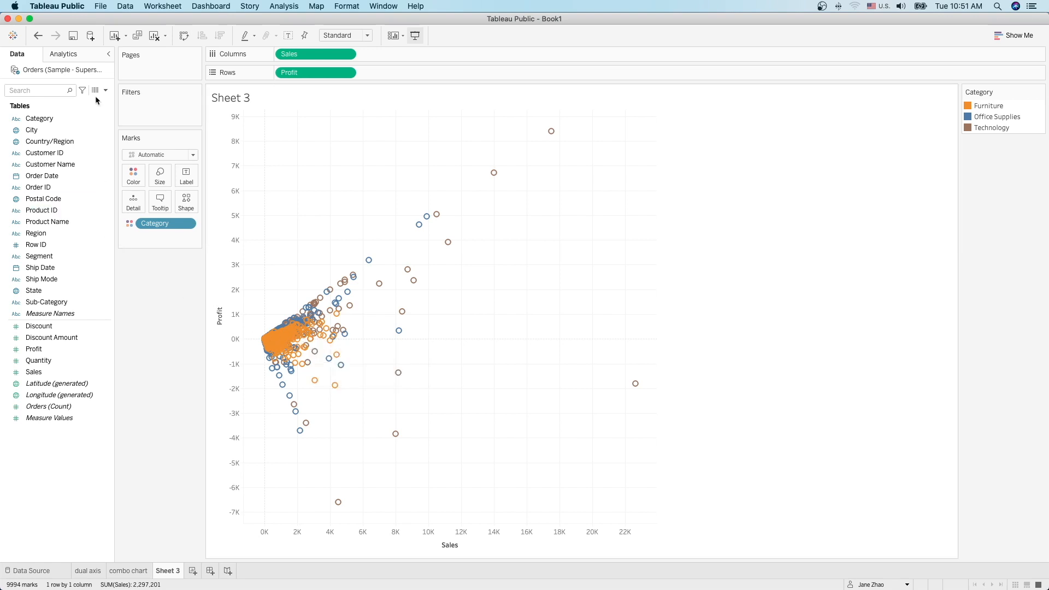
click(64, 56)
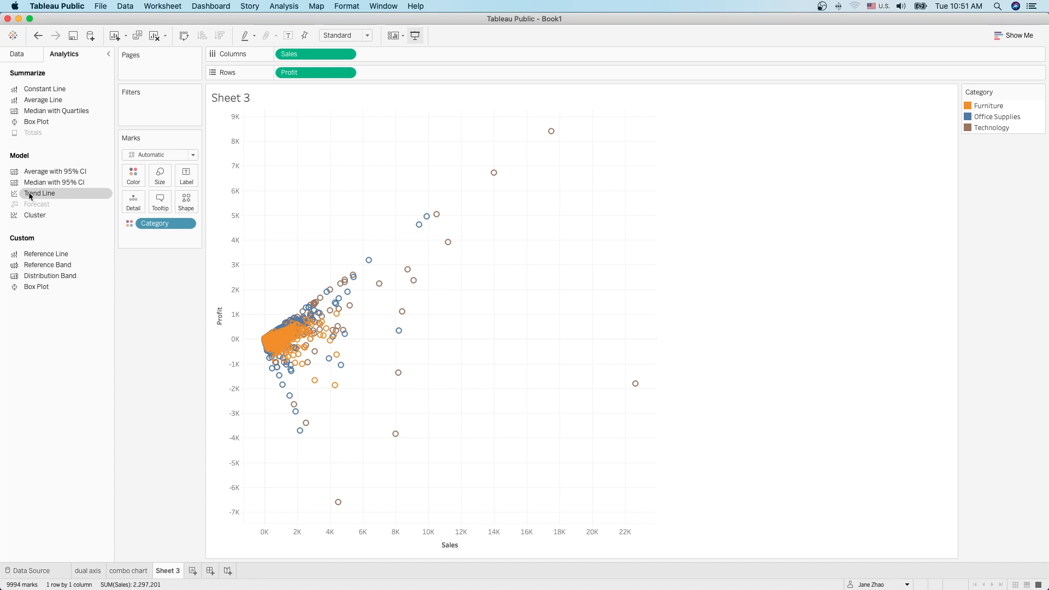
Step: Add linear trend lines for each category and review the Category legend colours
drag(33, 195, 307, 130)
mouse_move(449, 333)
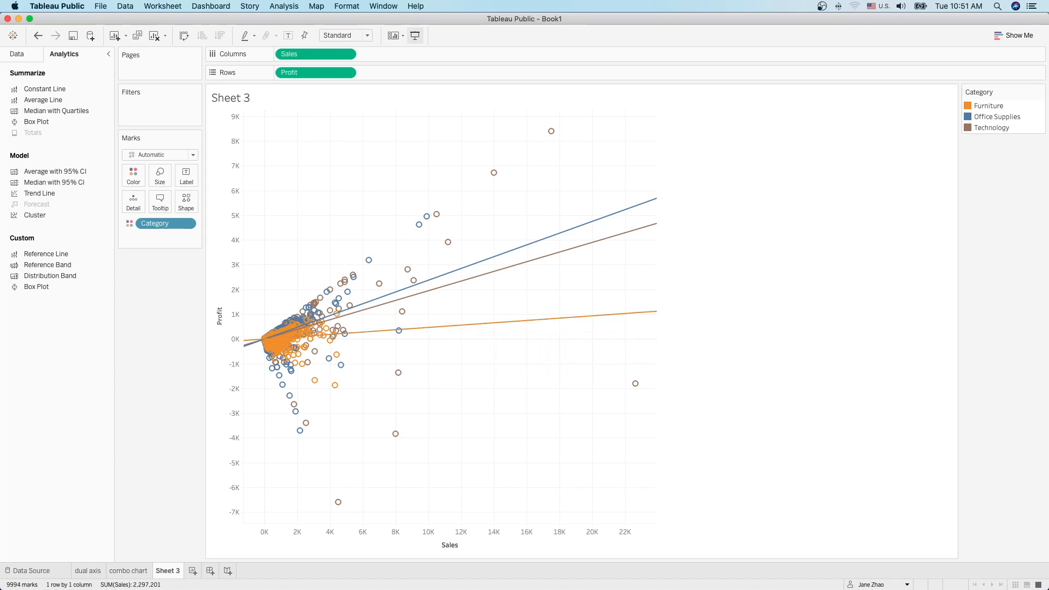
click(1041, 93)
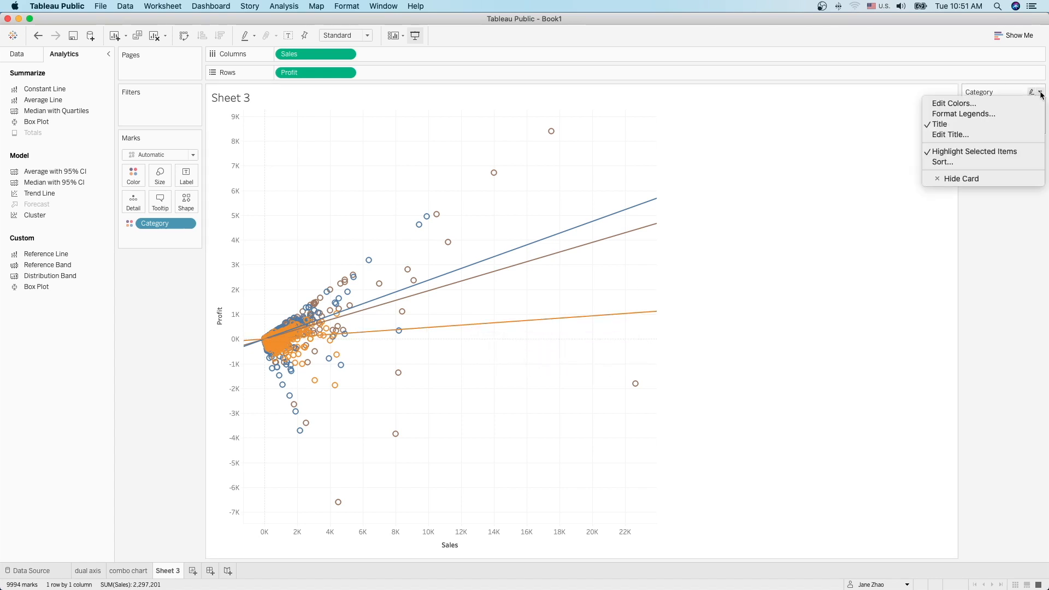
click(929, 103)
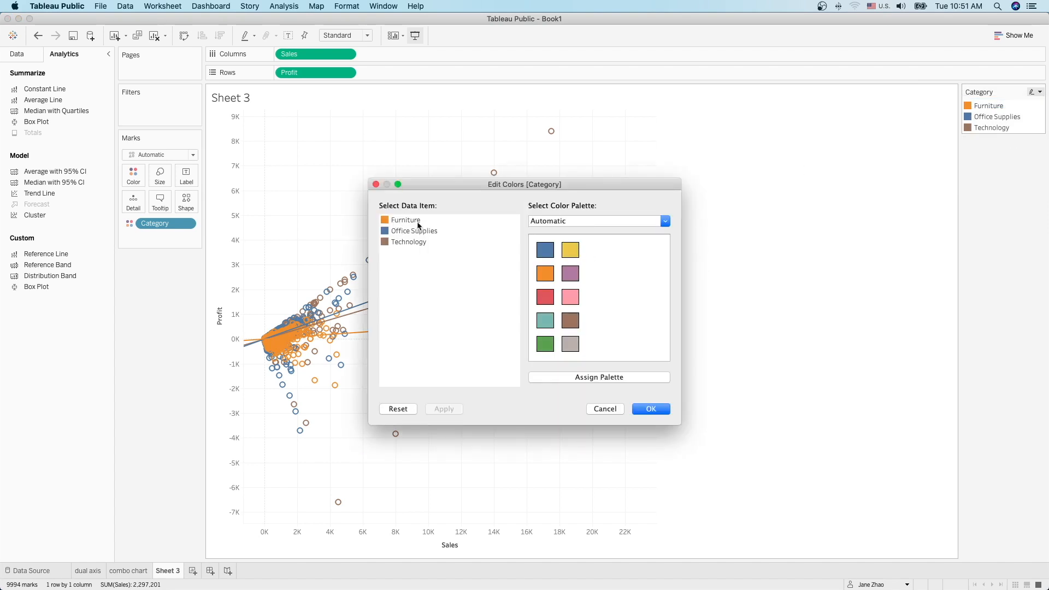
click(376, 184)
mouse_move(531, 323)
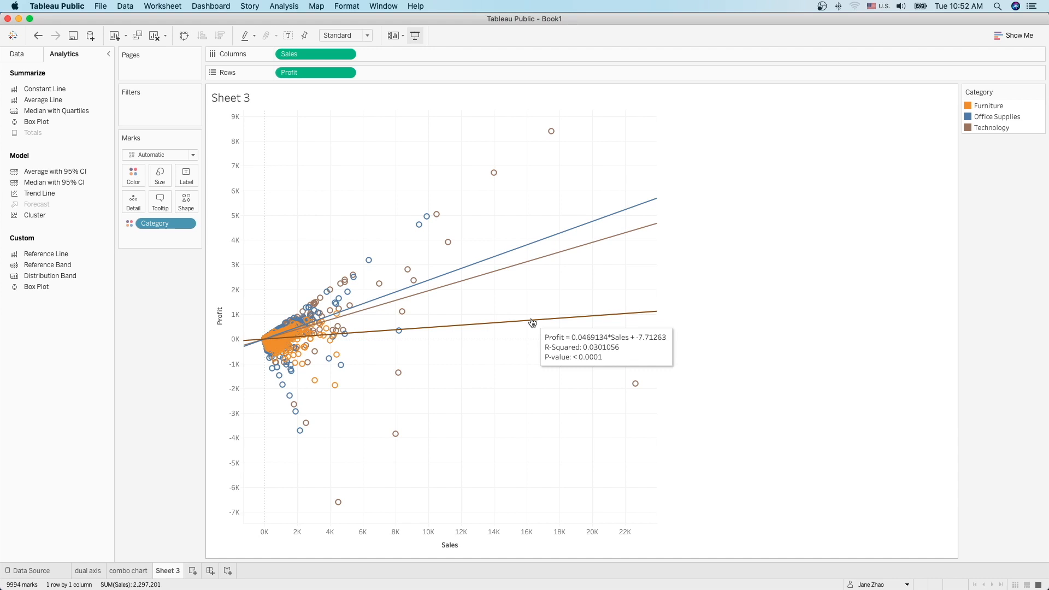
Step: Rename the sheet to 'scatter plot-1' and add a new blank Sheet 4
double_click(167, 570)
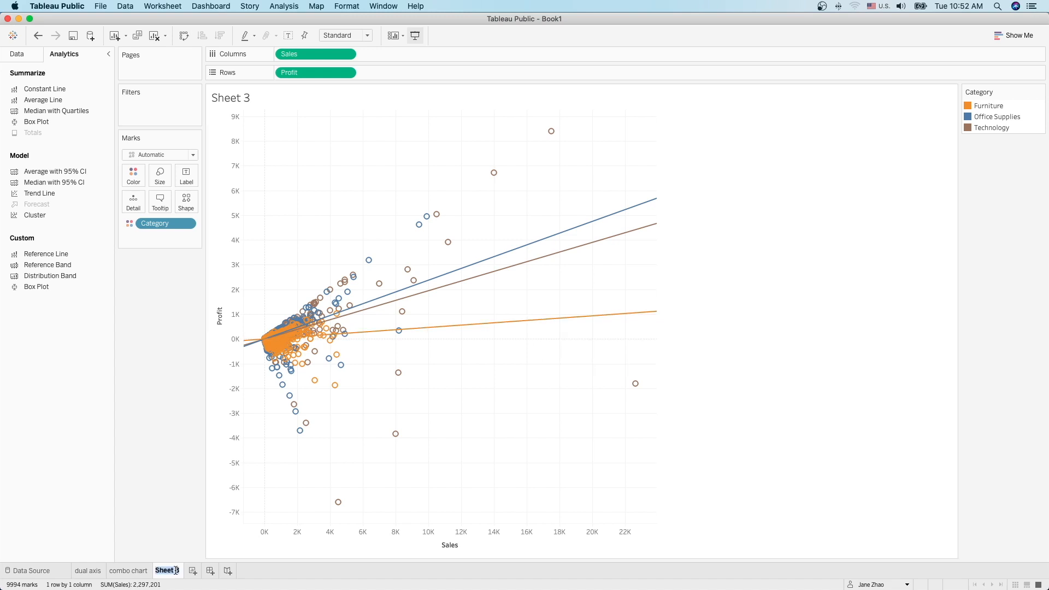
text(scat)
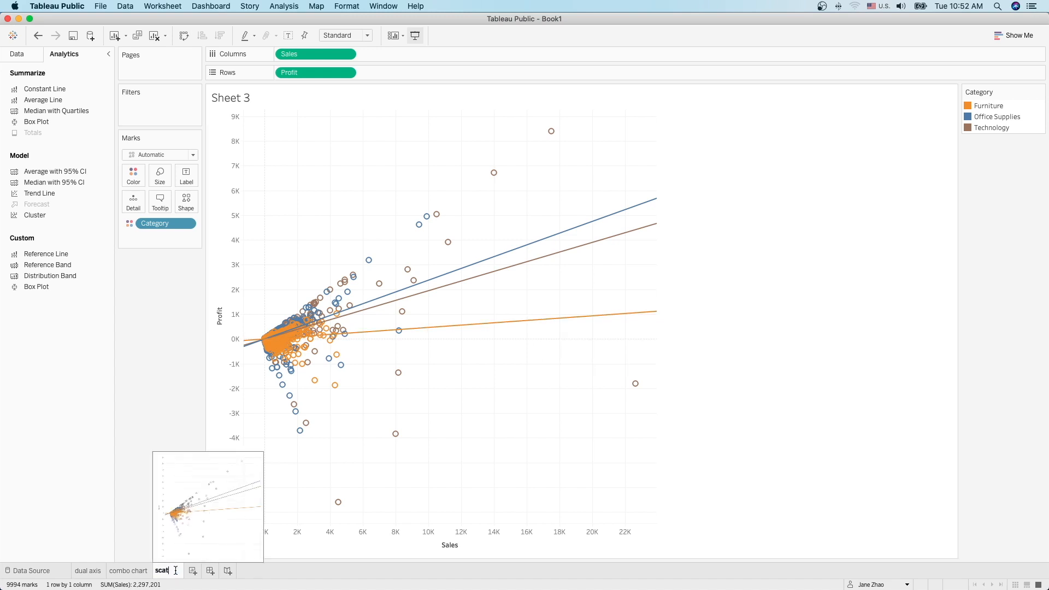
text(ter plot-1)
key(Return)
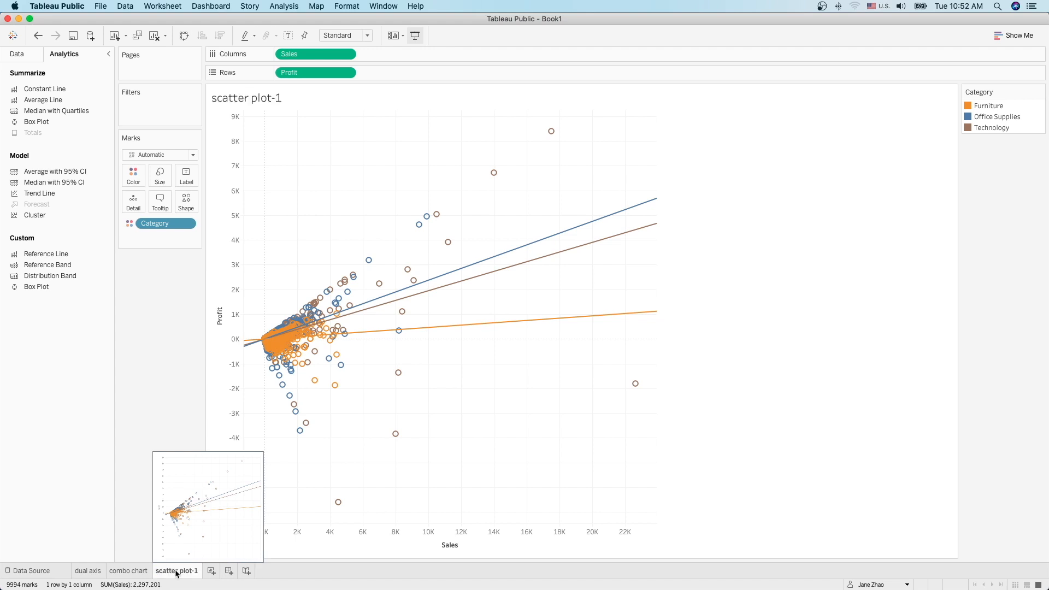
click(212, 572)
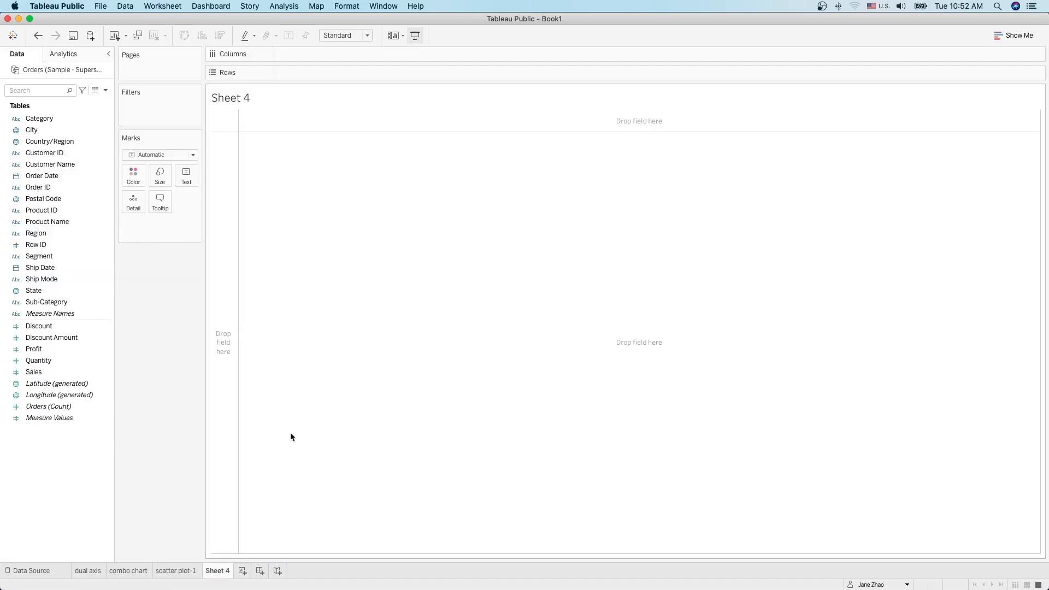
Step: Plot Sales on Columns against Profit on Rows with Customer Name on Detail, giving 793 marks
click(52, 374)
mouse_move(51, 374)
mouse_down()
mouse_move(451, 74)
mouse_move(337, 54)
mouse_up()
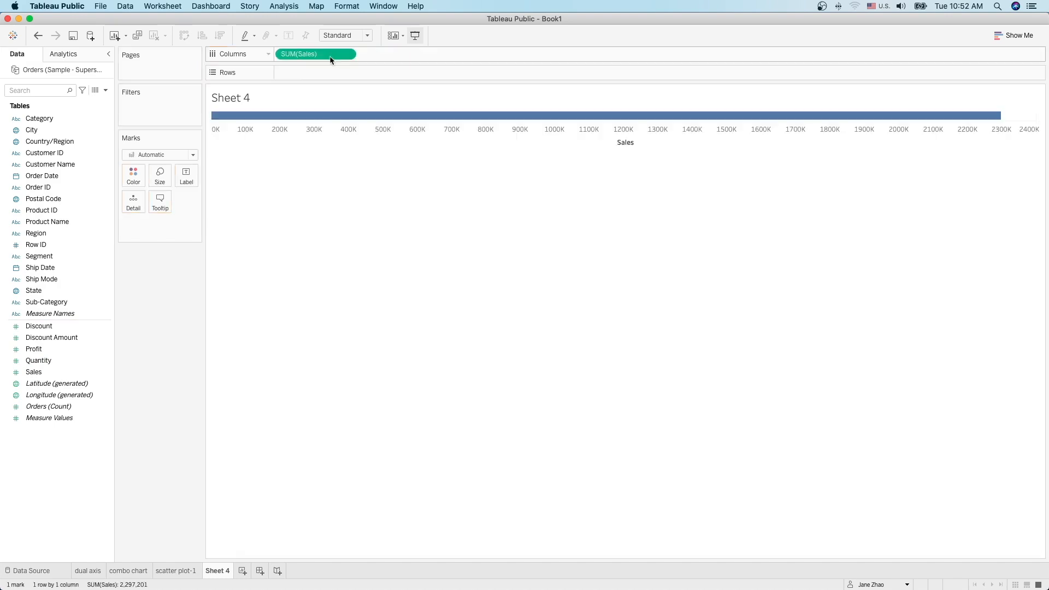
drag(34, 349, 300, 73)
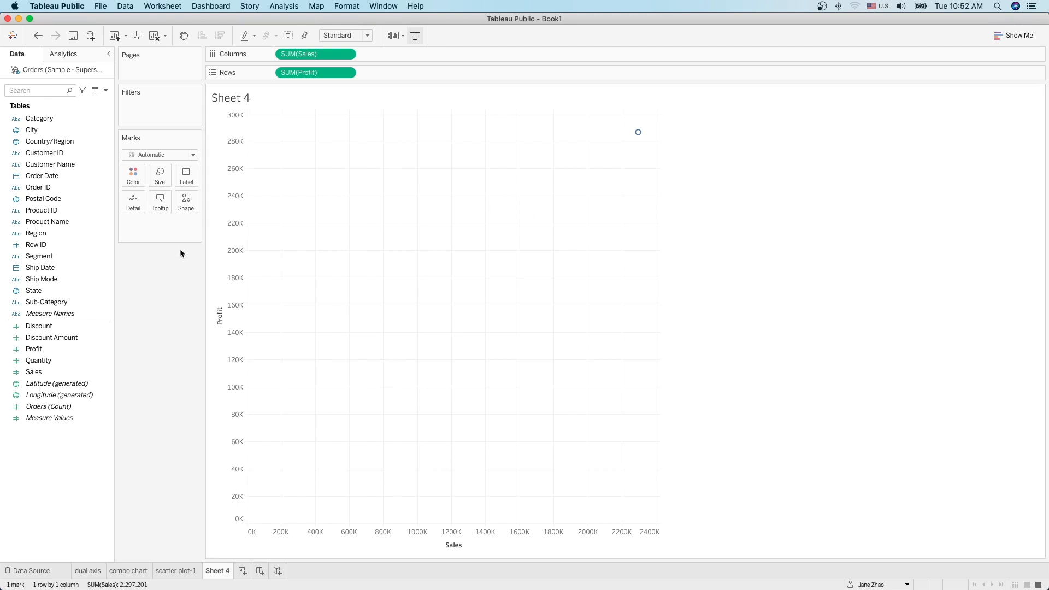
click(42, 169)
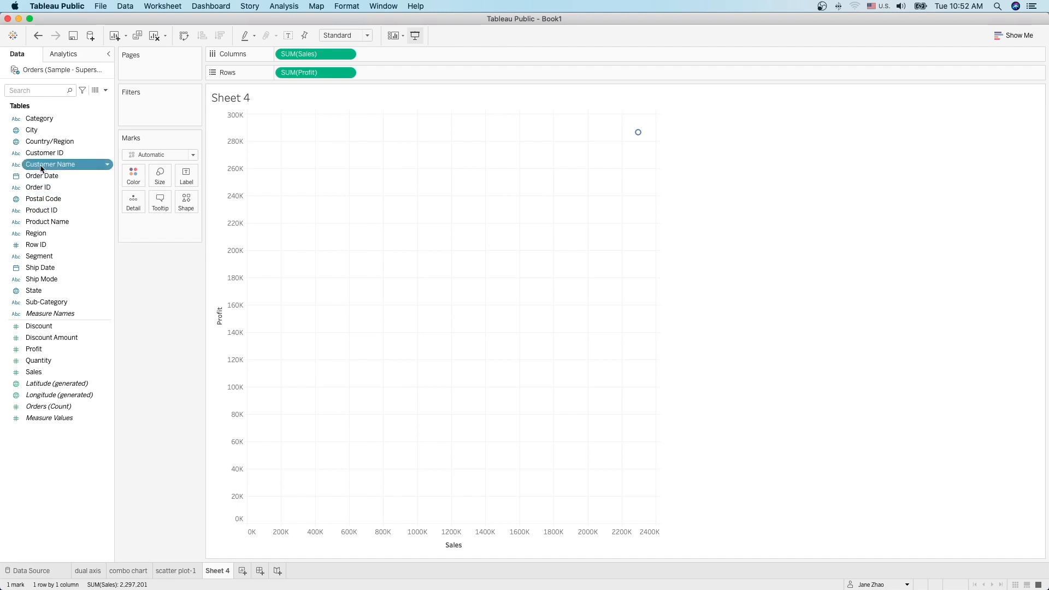
drag(42, 169, 127, 203)
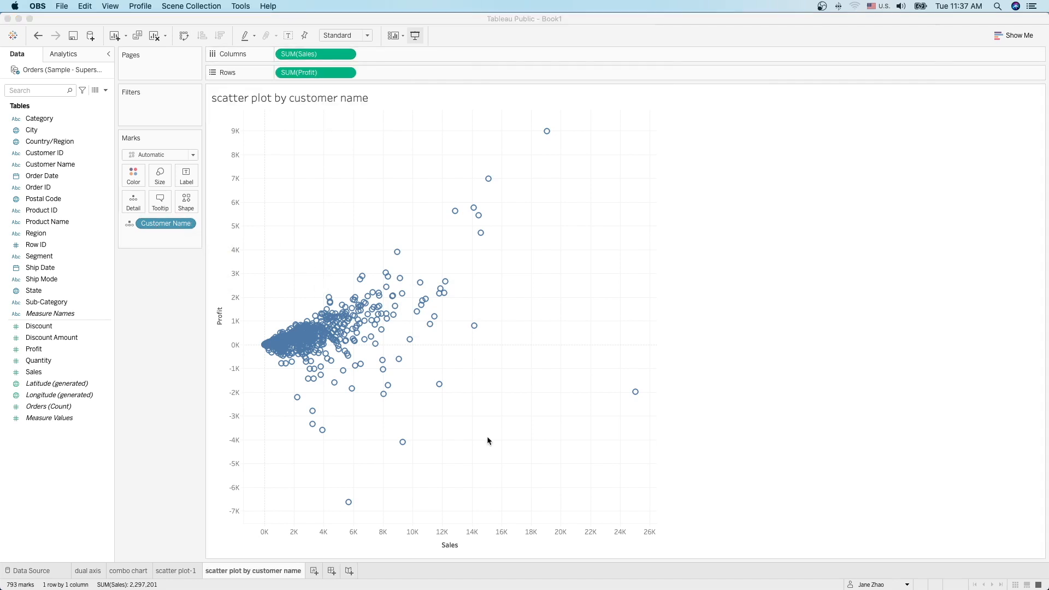
Step: Exclude the customer with the -7K profit loss, then remove that exclusion filter
click(349, 502)
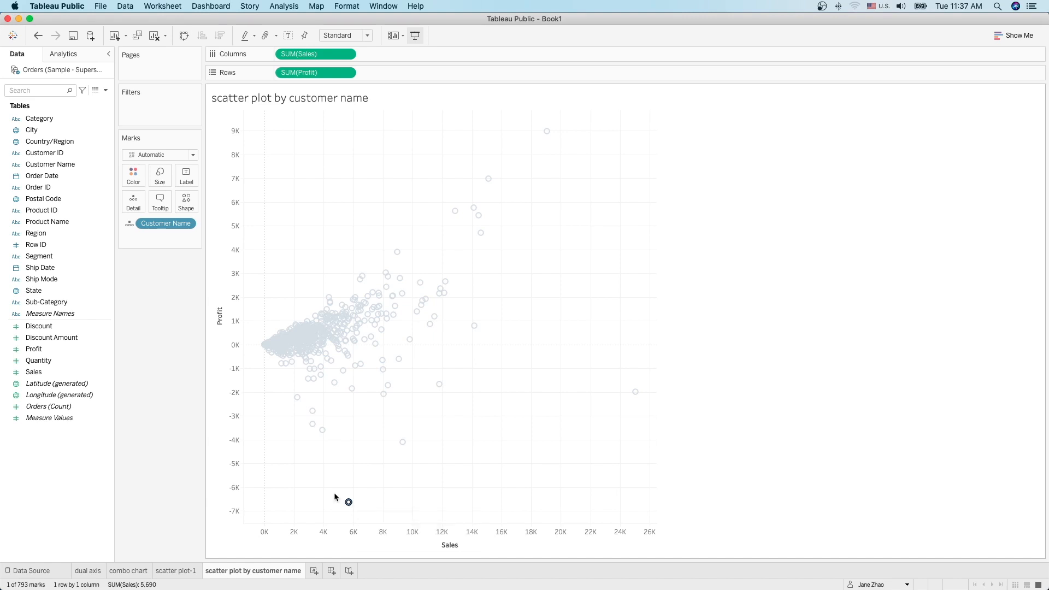
mouse_move(383, 512)
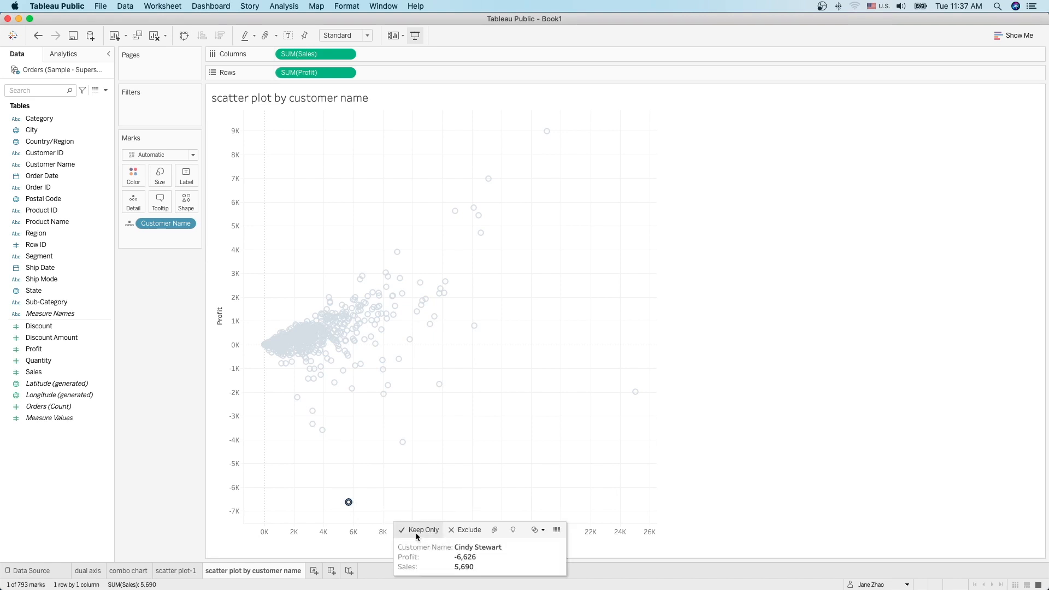
click(469, 531)
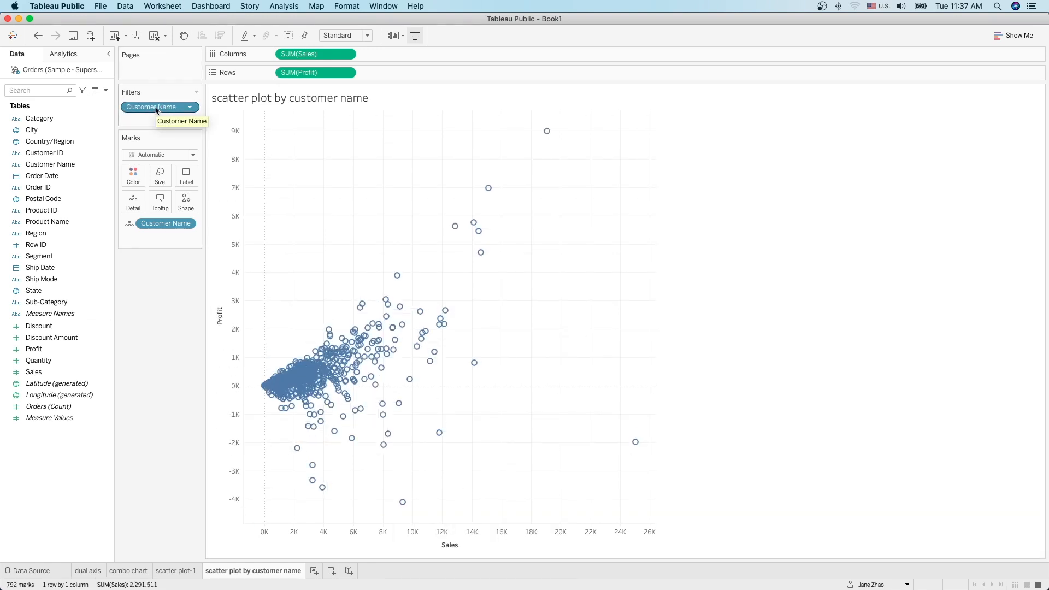
drag(156, 109, 152, 288)
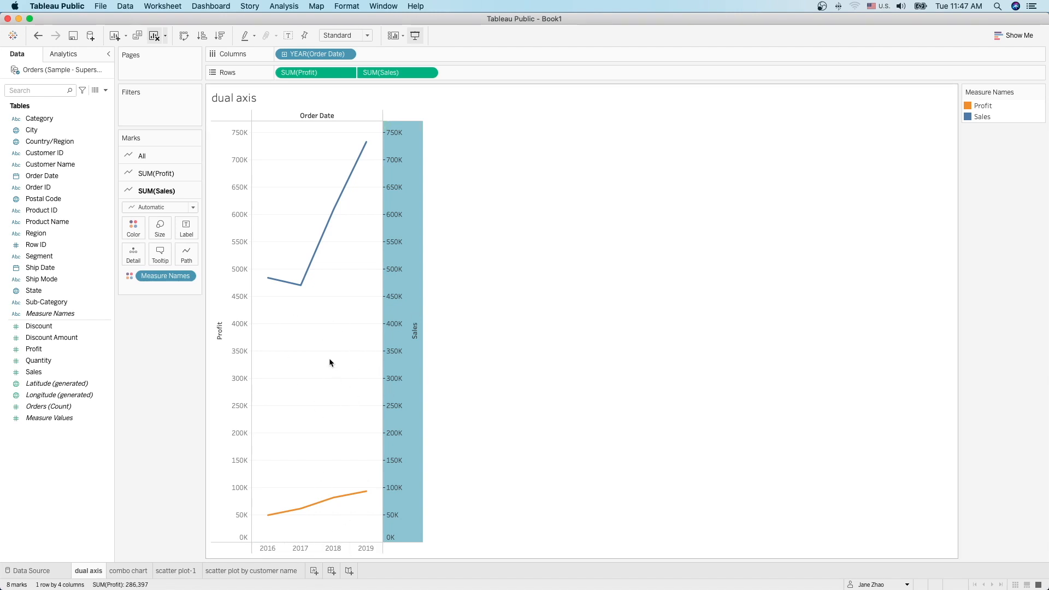
click(75, 319)
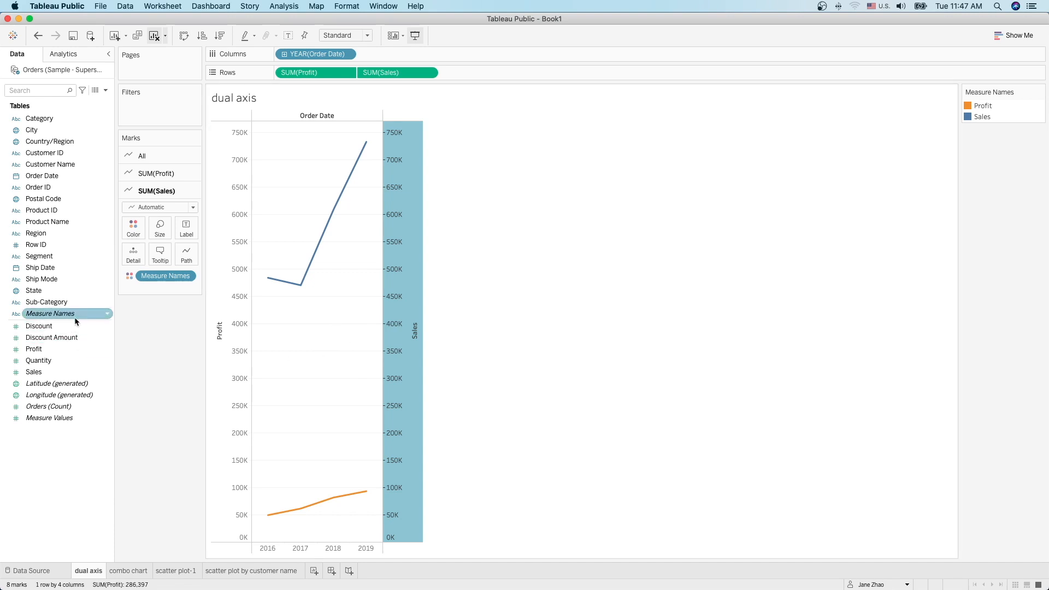
click(87, 420)
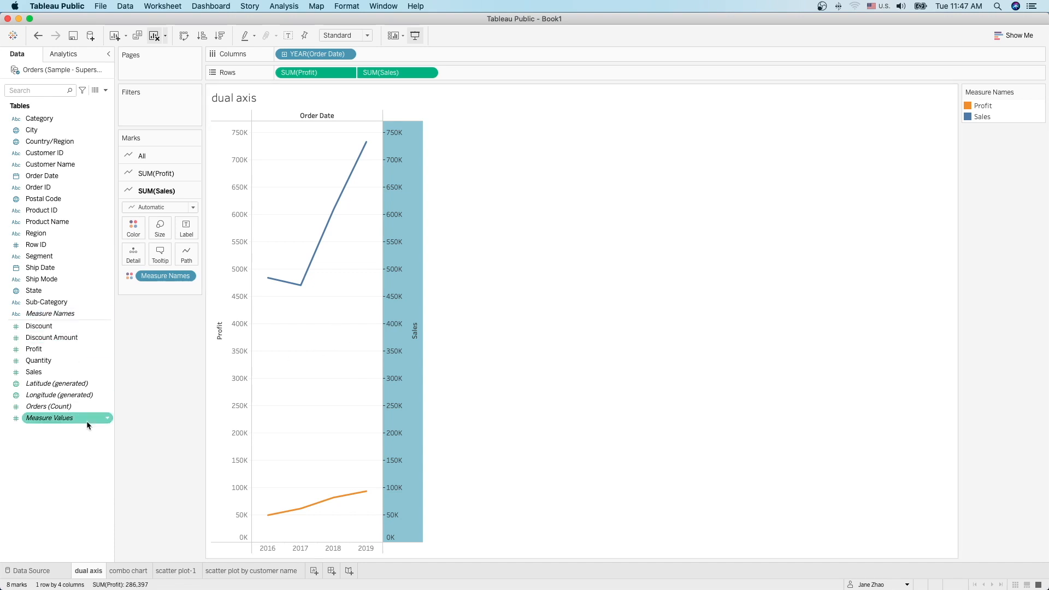
click(91, 317)
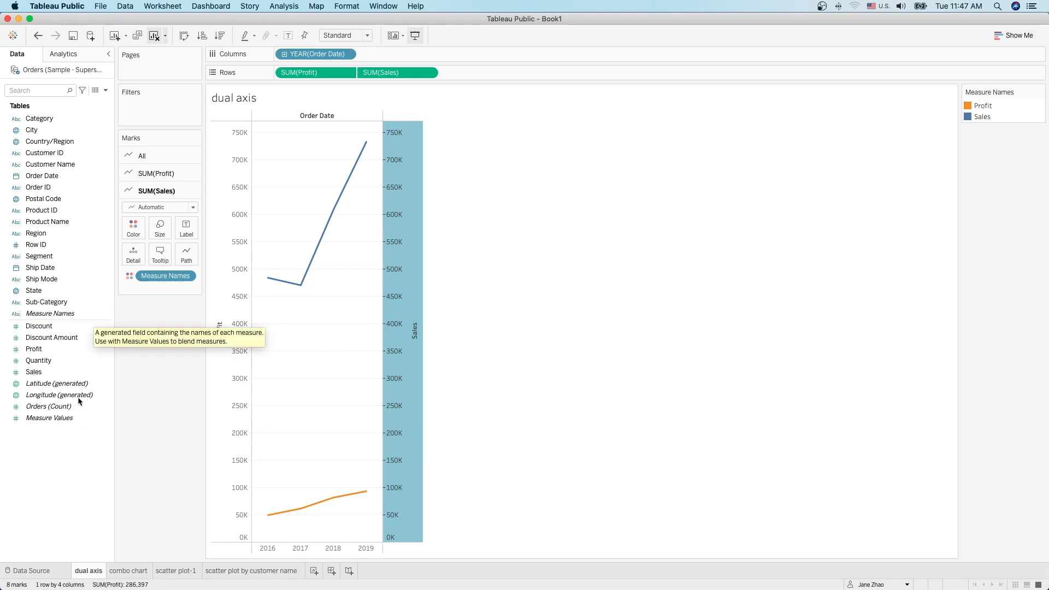
click(70, 420)
click(56, 410)
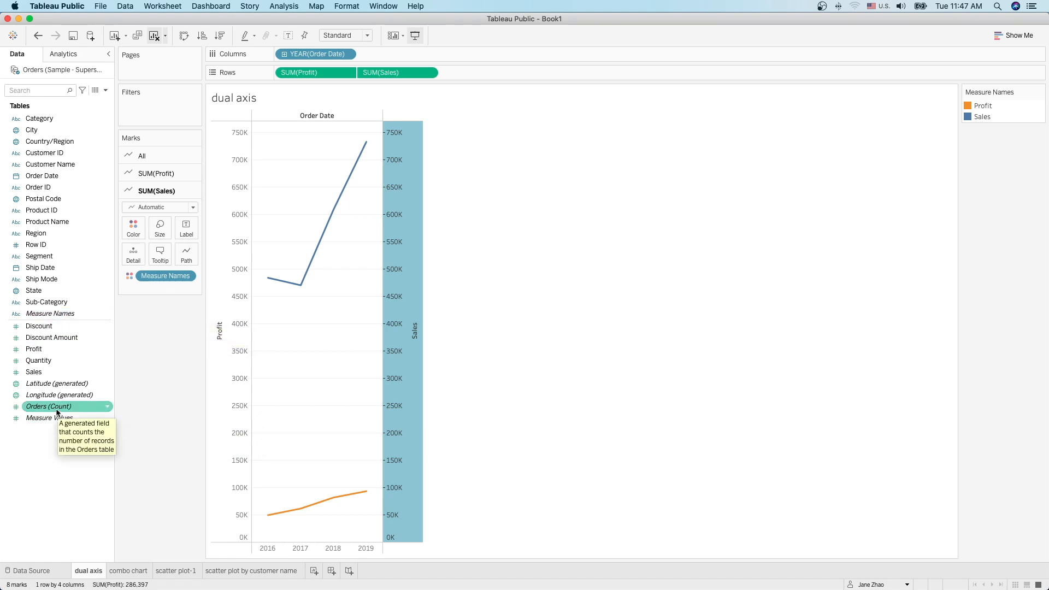
click(60, 398)
click(63, 386)
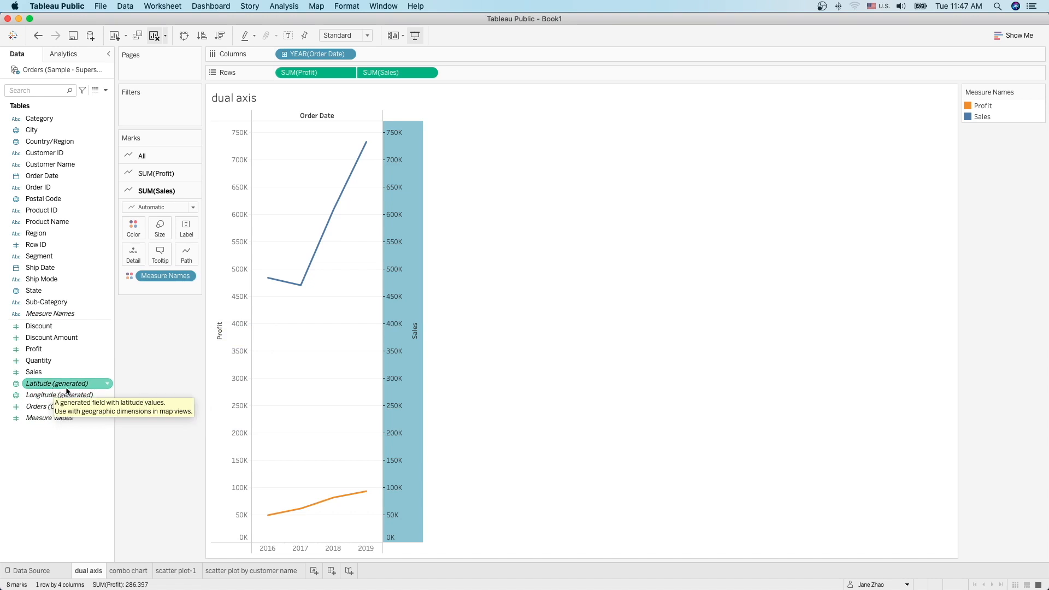
click(85, 315)
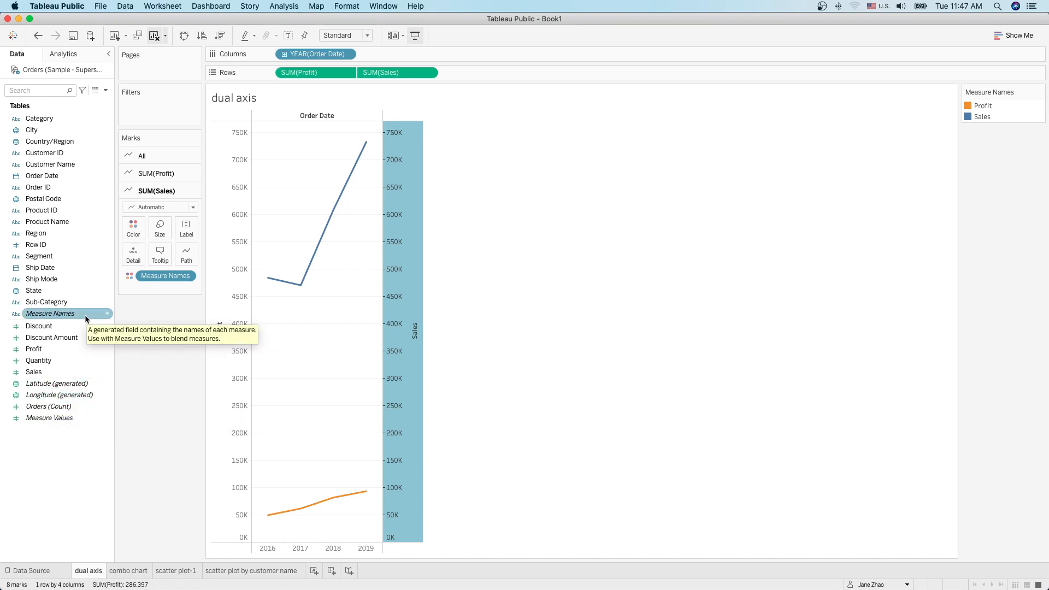
click(83, 407)
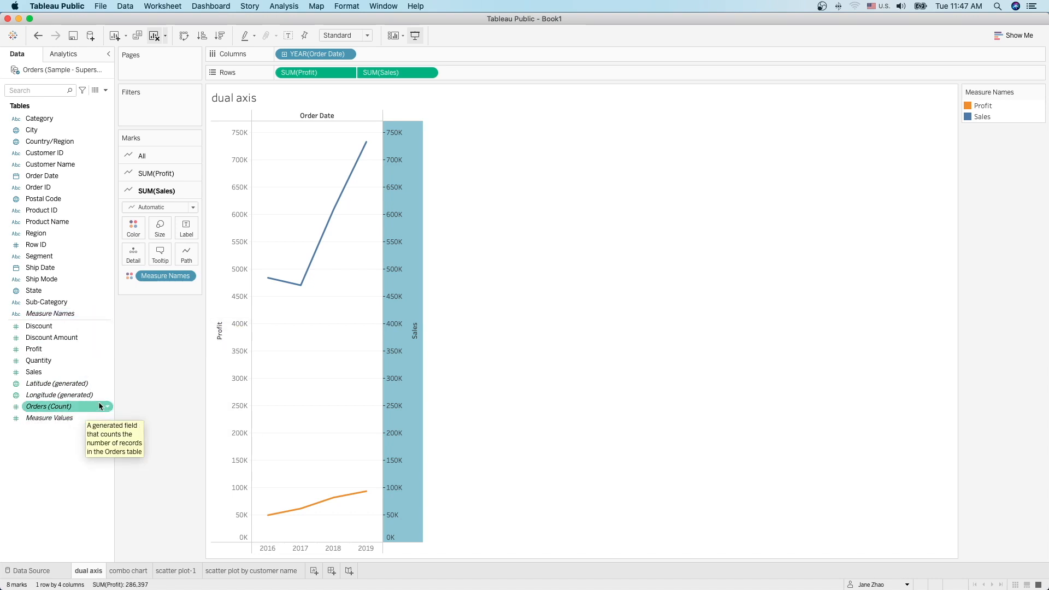
click(94, 318)
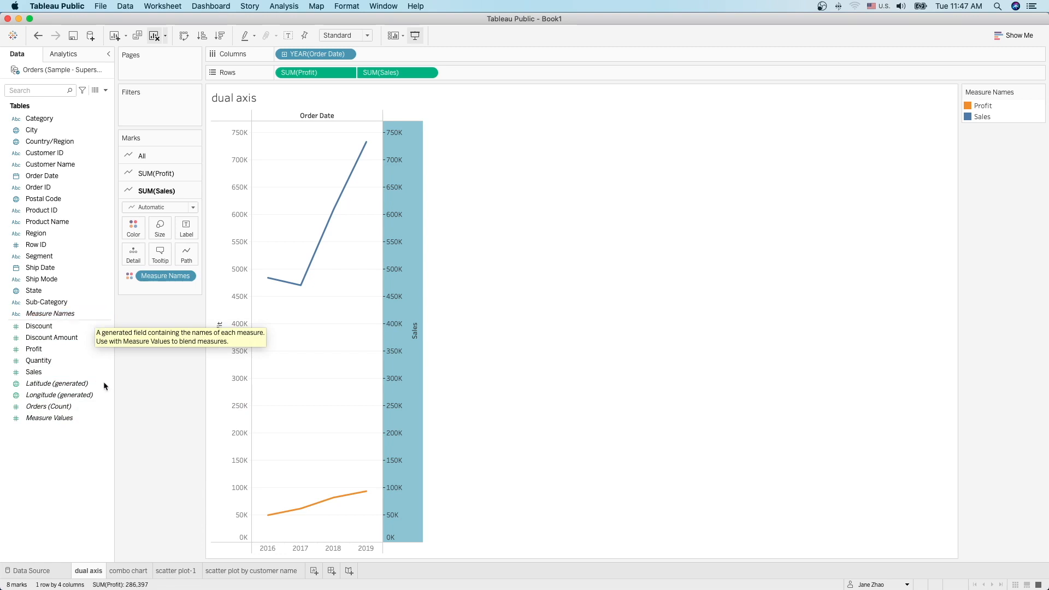
click(99, 397)
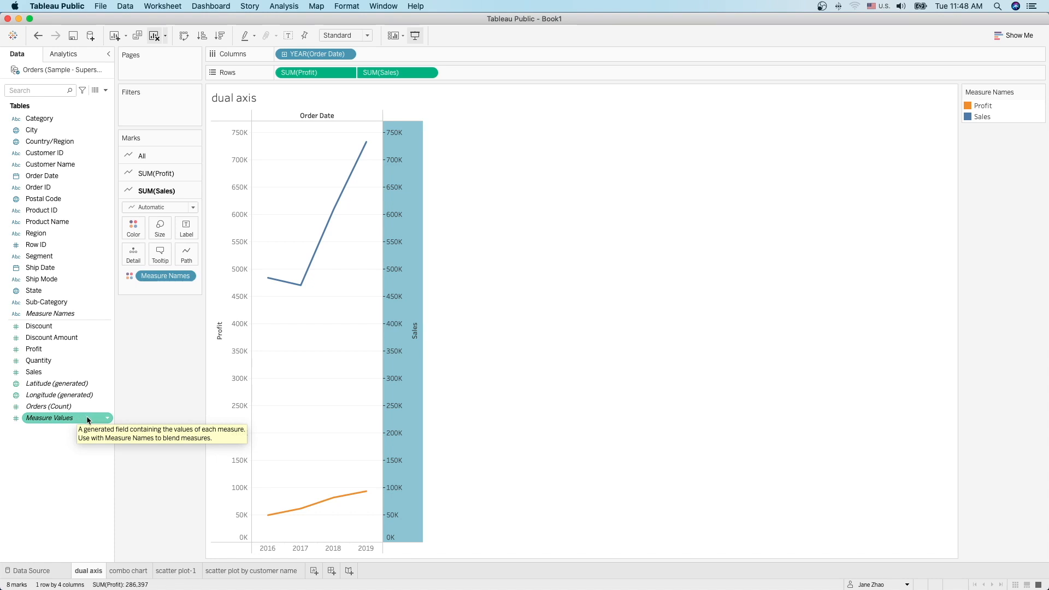
Step: On new Sheet 5, chart Measure Values against continuous MONTH(Order Date) for 2016–2019
click(315, 571)
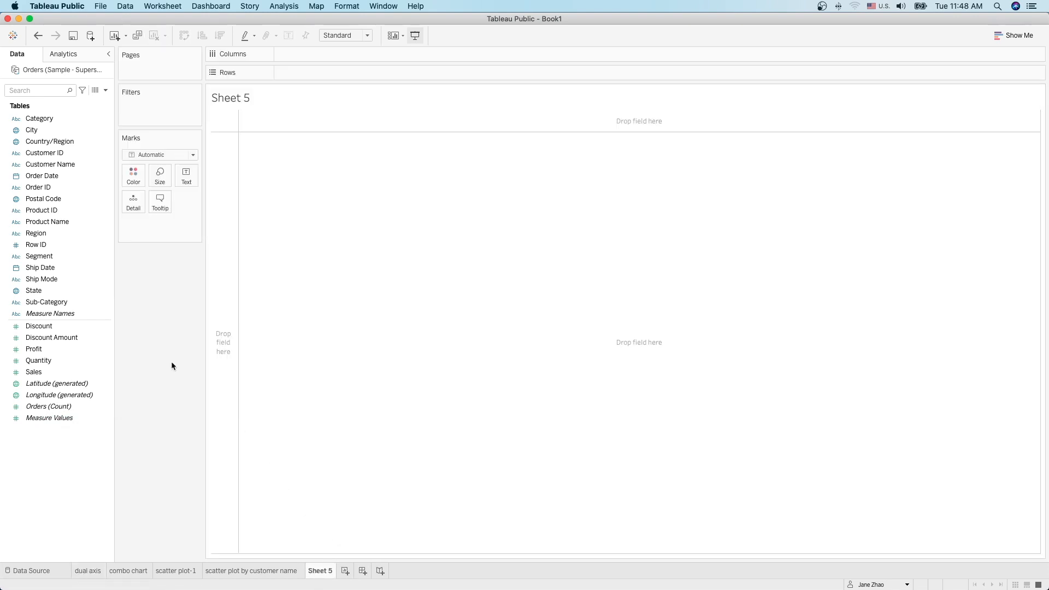
click(50, 177)
drag(49, 177, 303, 57)
click(347, 55)
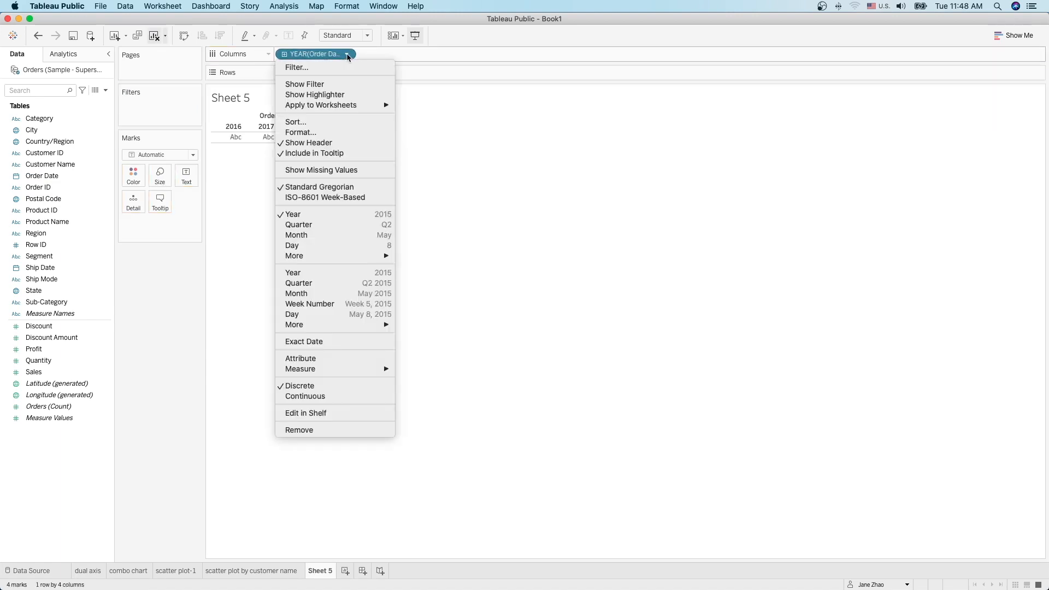
click(316, 294)
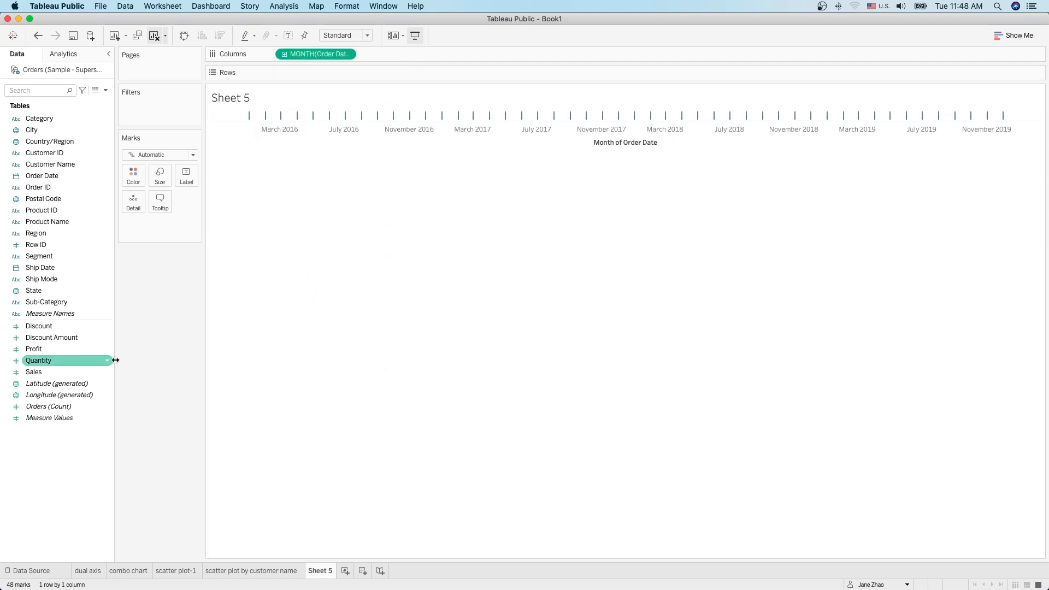
drag(64, 418, 330, 74)
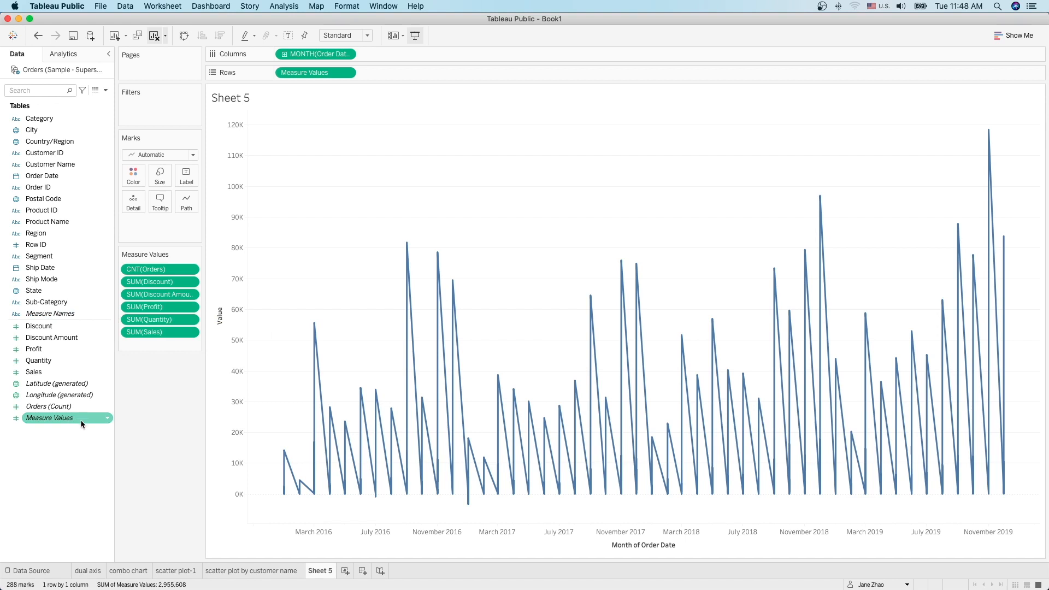
mouse_move(80, 421)
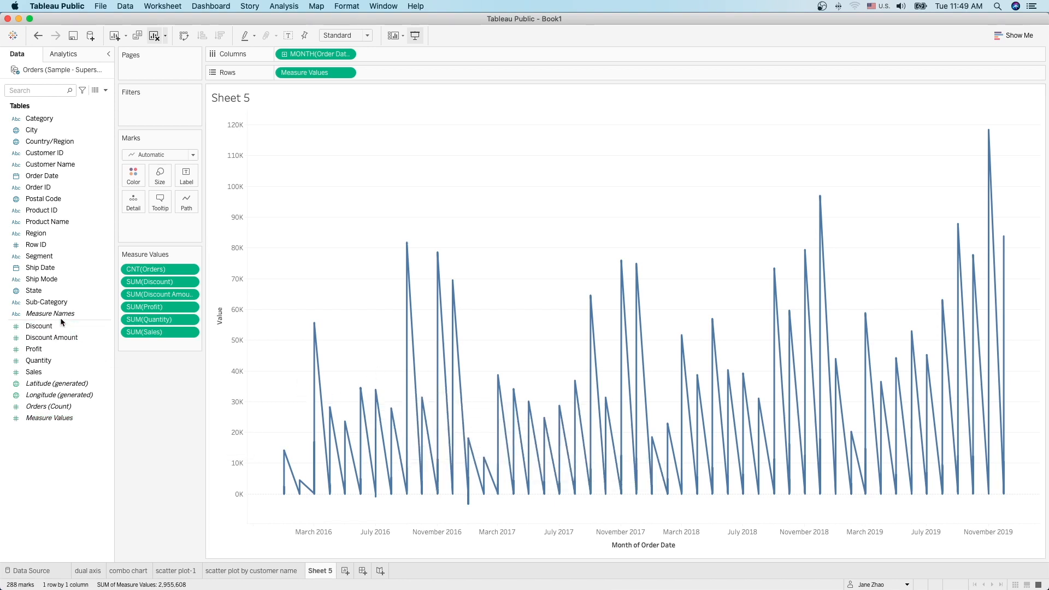
Step: Filter Measure Names to Discount Amount, Profit and Sales, and colour each line by measure
drag(53, 313, 147, 107)
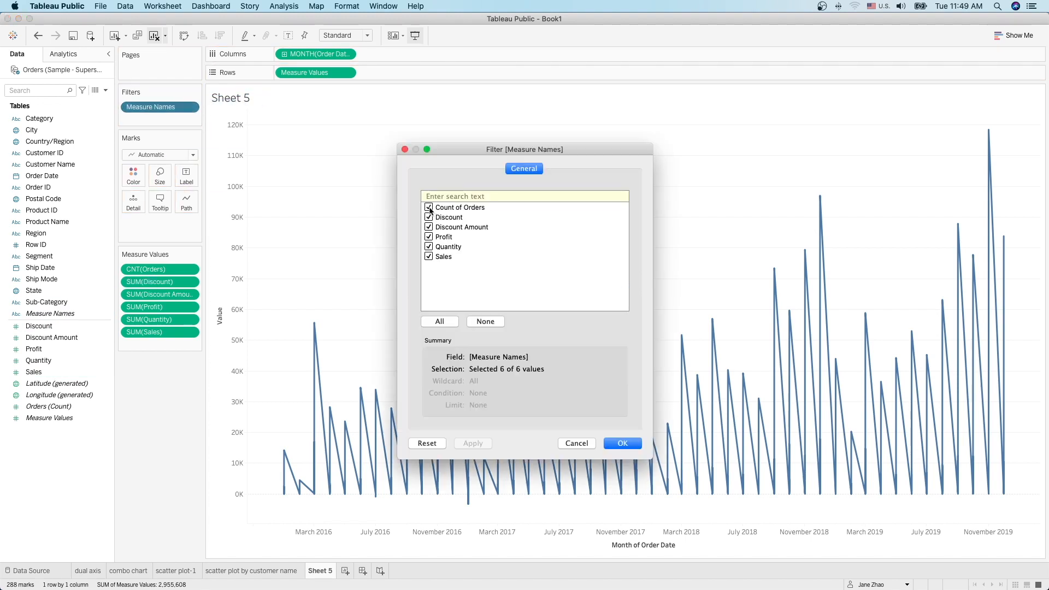
click(429, 207)
click(429, 217)
click(606, 443)
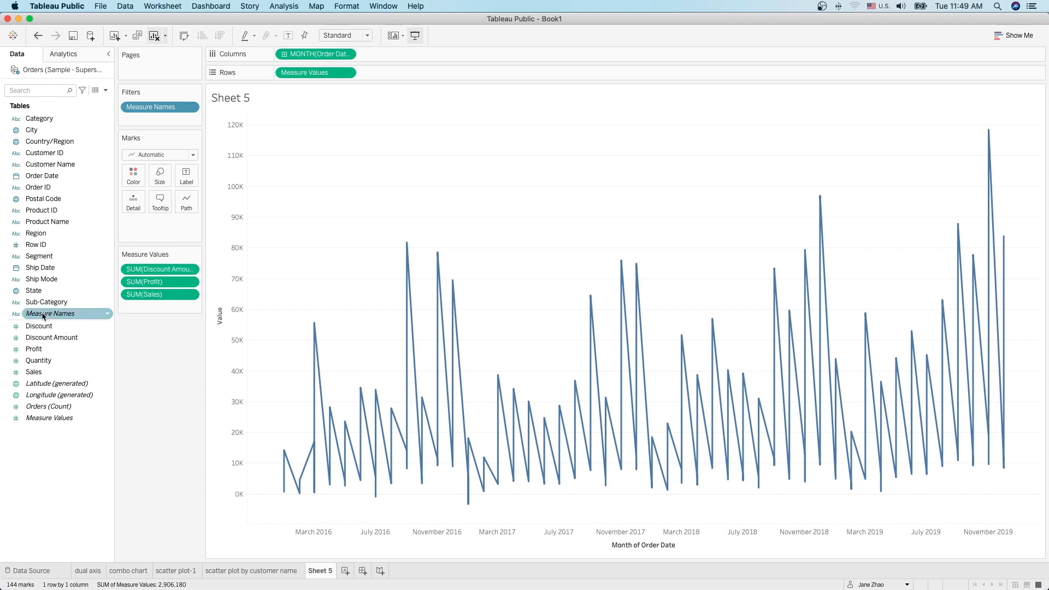
drag(64, 314, 127, 175)
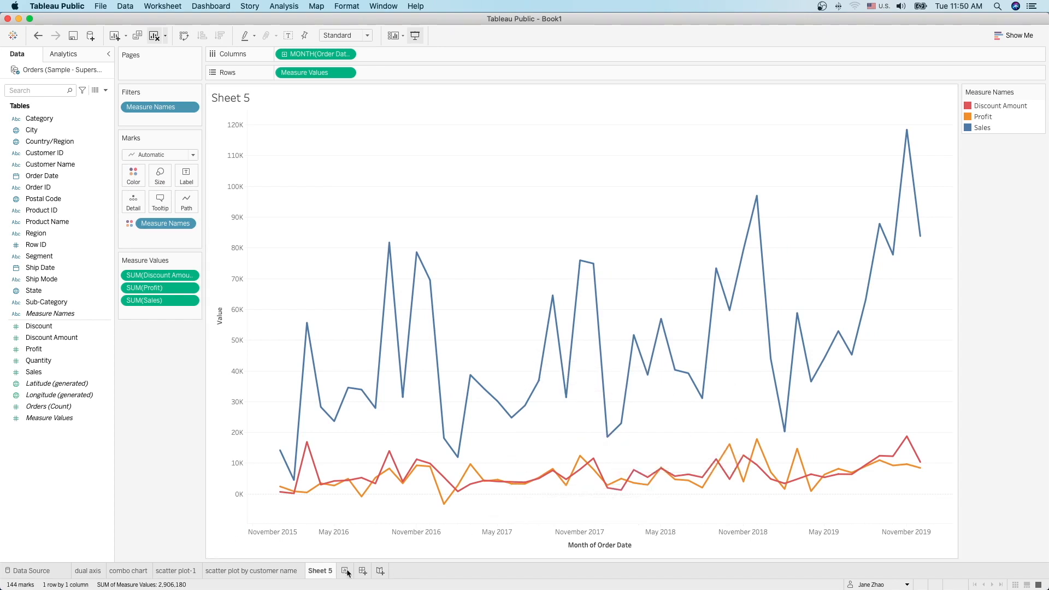
Step: Name the sheet 'multiple measures' and add a new blank Sheet 6
double_click(325, 573)
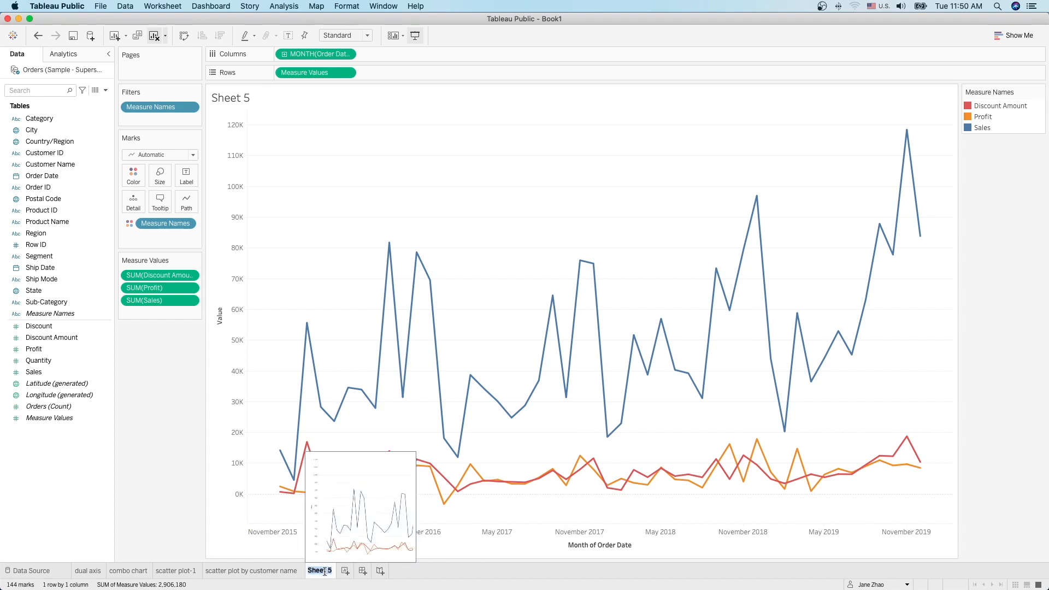
text(multiple measures)
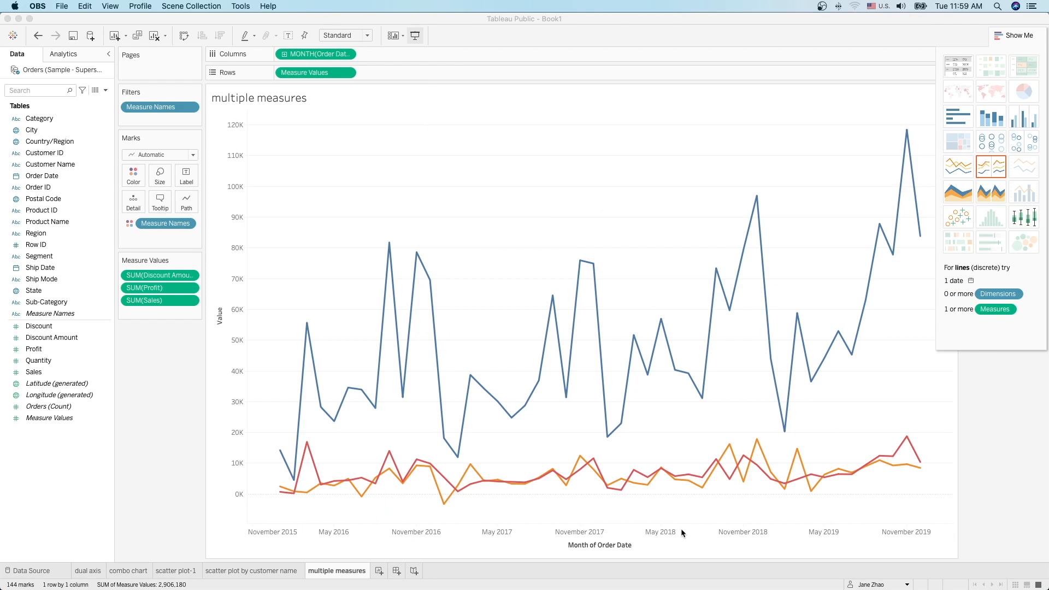
click(380, 572)
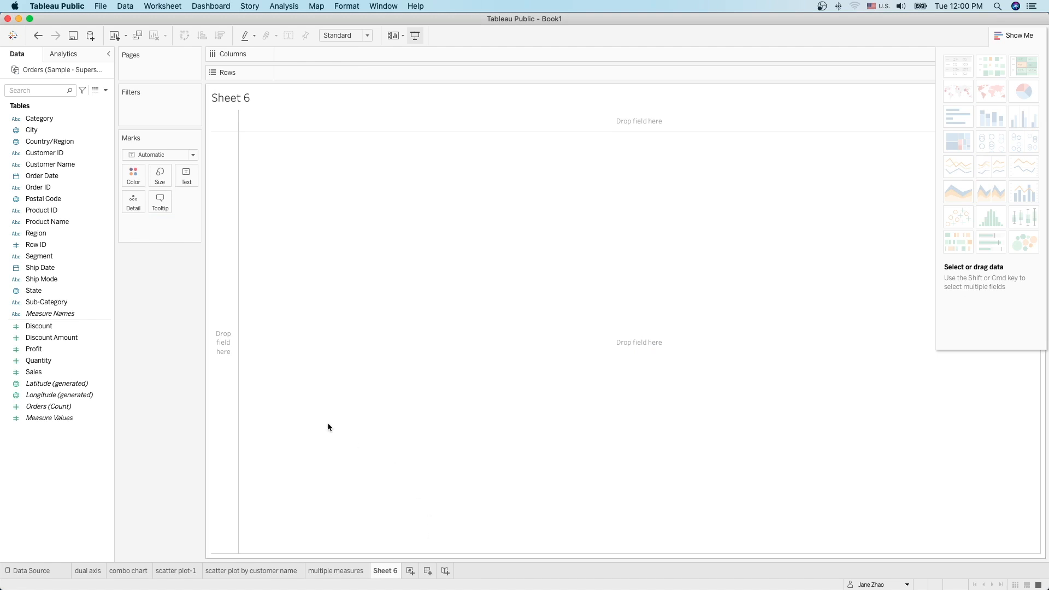
Step: Build a one-row text table of all six measure totals, including Sales 2,297,201 and Profit 286,397
click(61, 314)
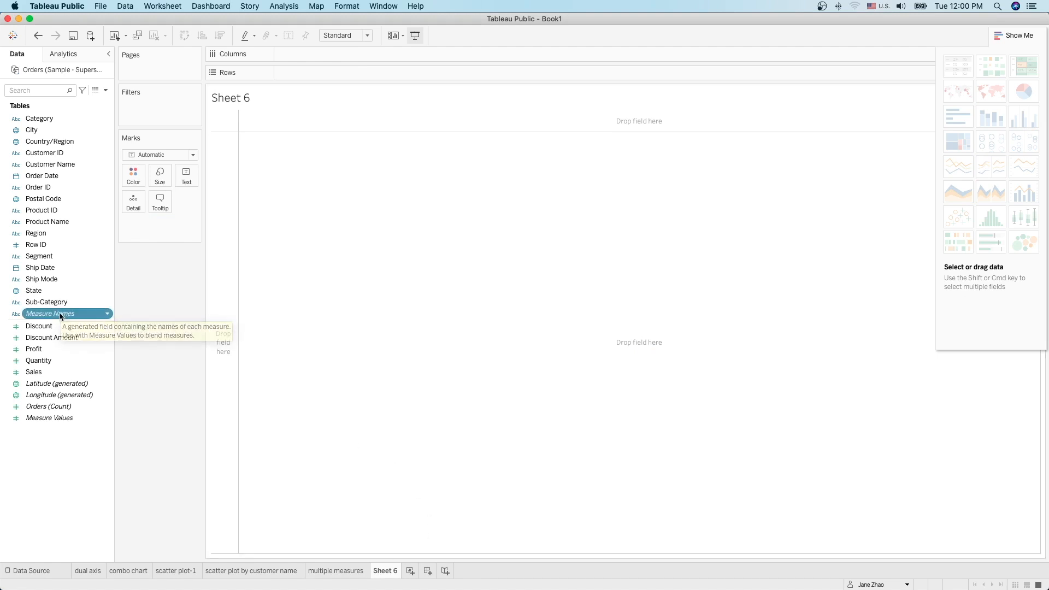
double_click(63, 314)
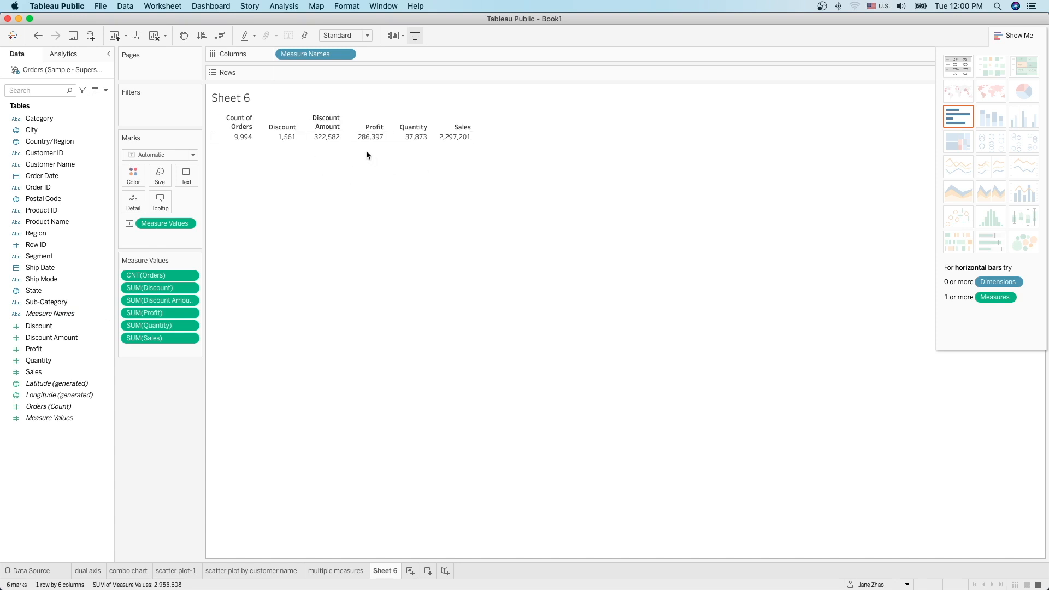
click(155, 35)
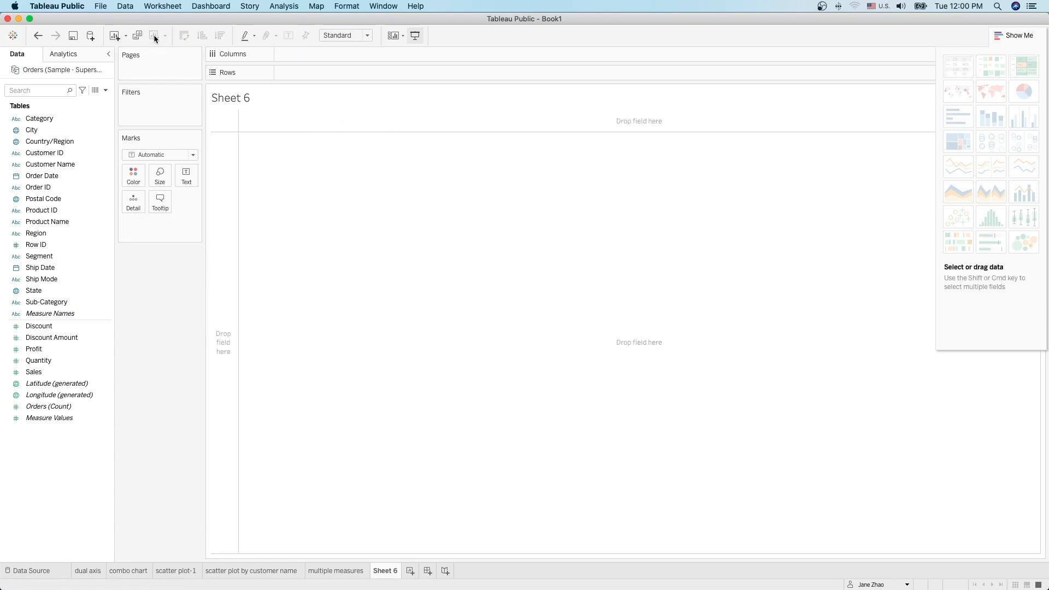
double_click(42, 419)
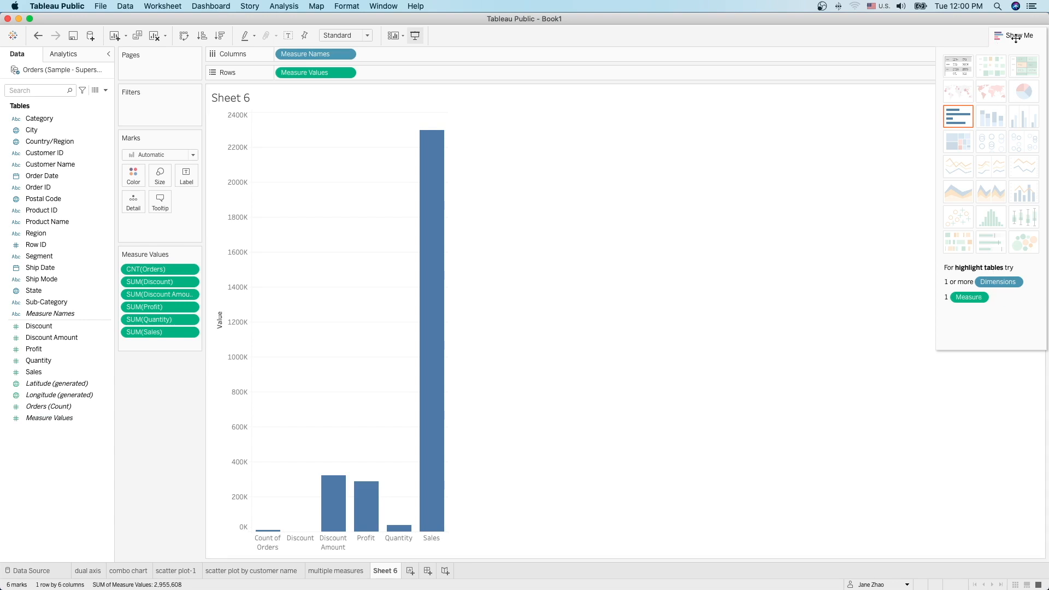
click(960, 69)
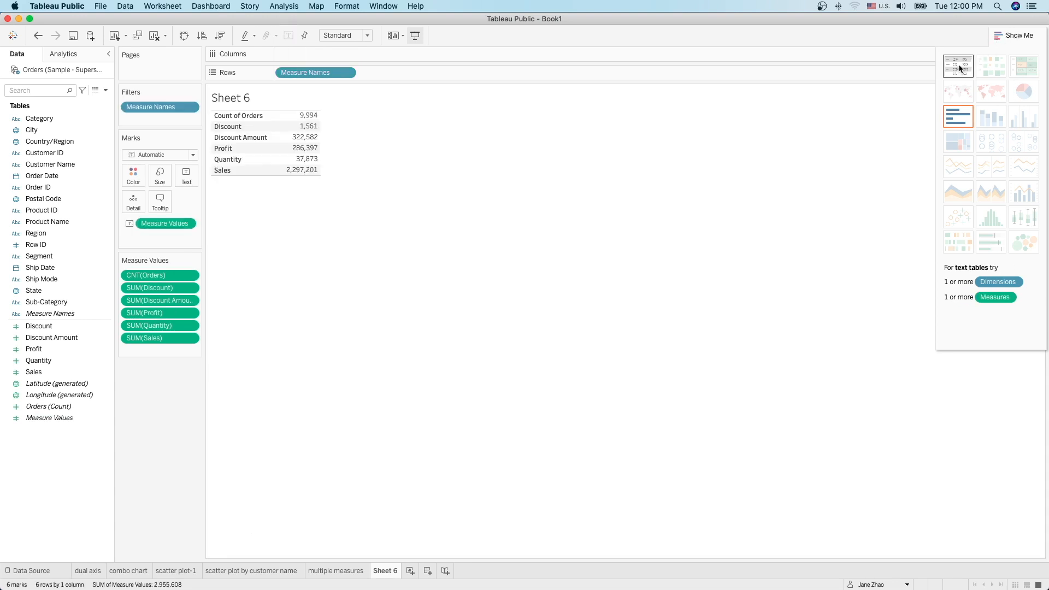
click(184, 36)
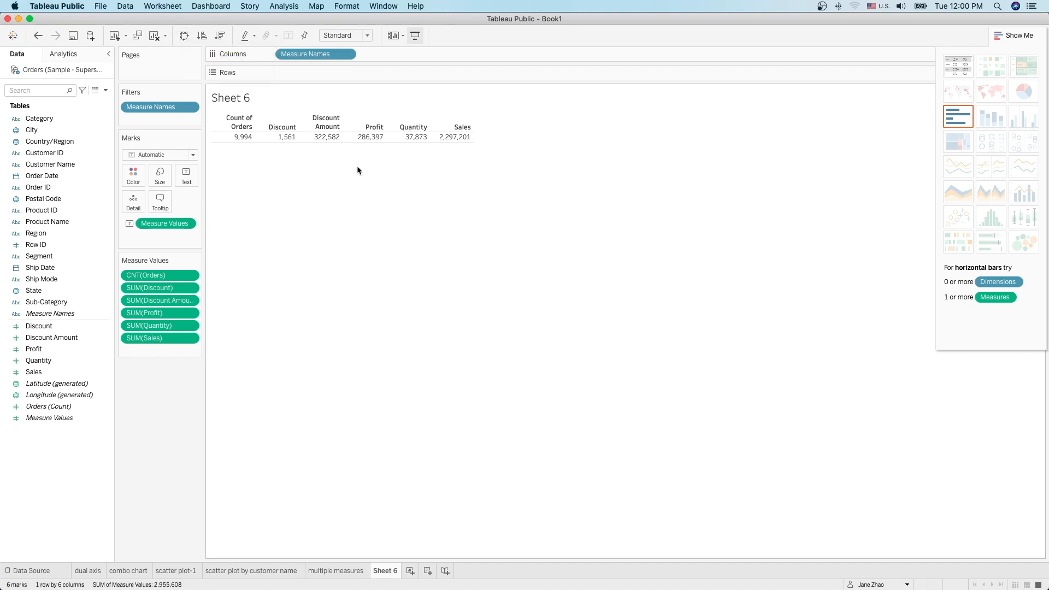
mouse_move(311, 142)
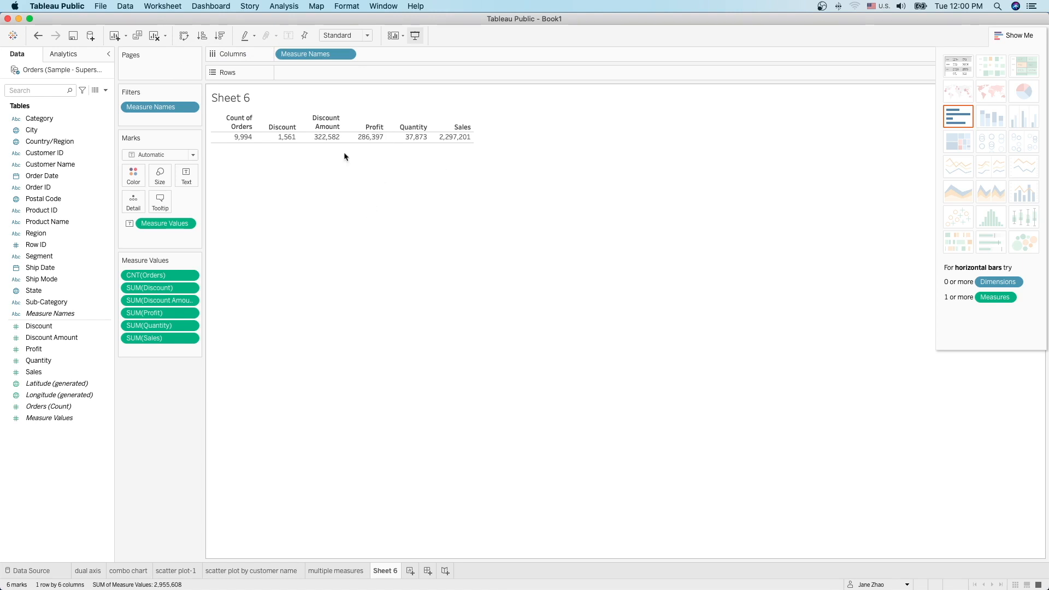
Step: Aggregate Discount as an average and set its default number format to Percentage
click(191, 288)
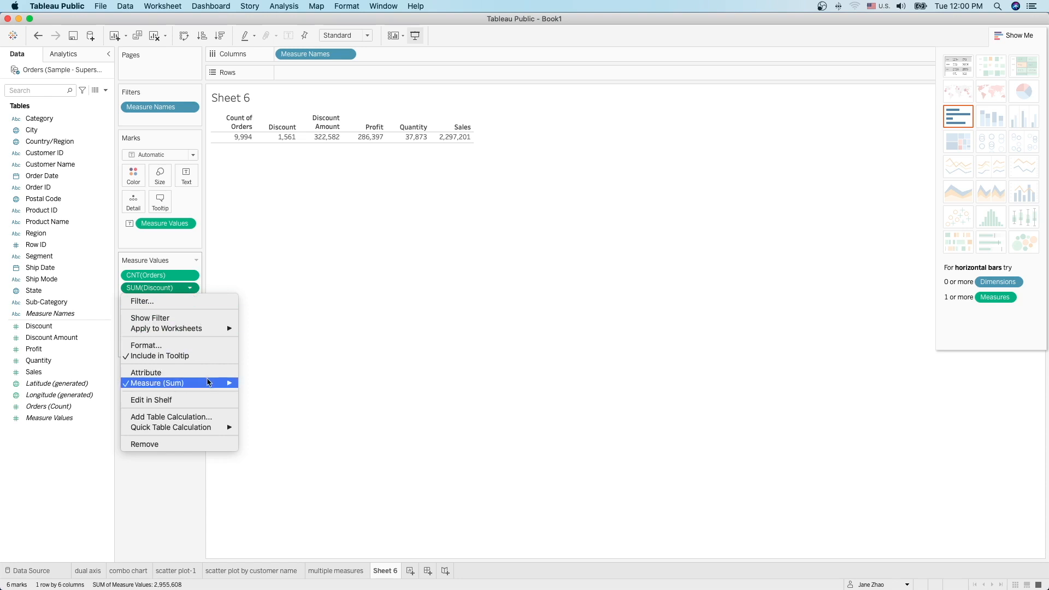
mouse_move(209, 386)
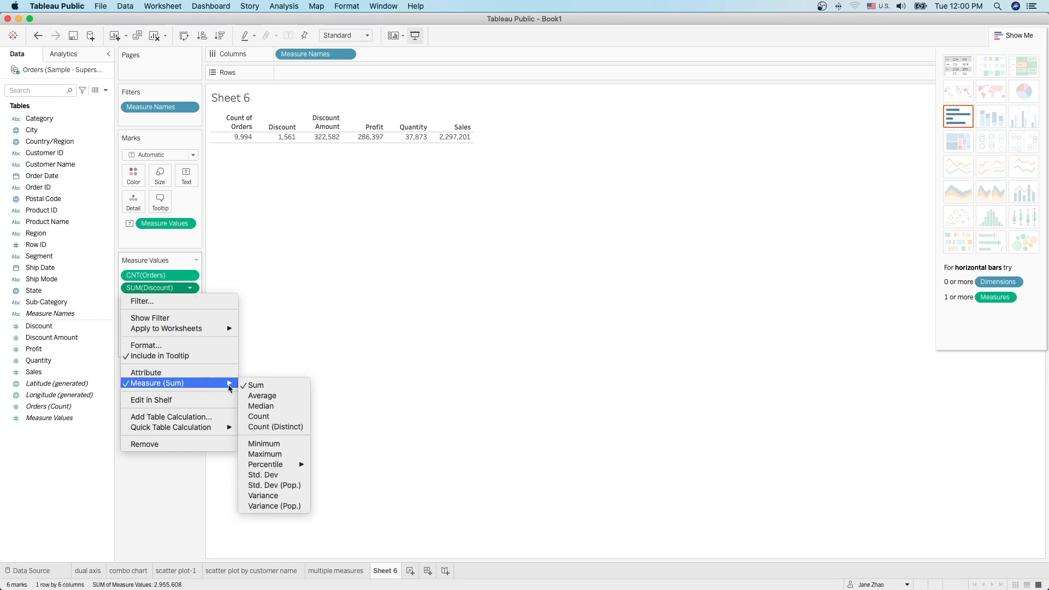
click(280, 398)
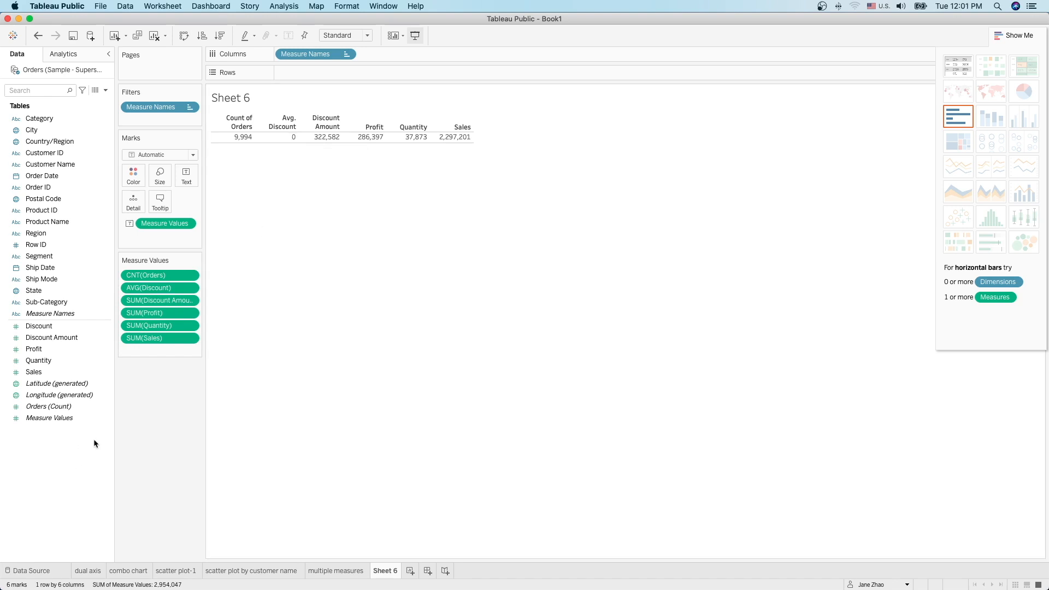
click(96, 330)
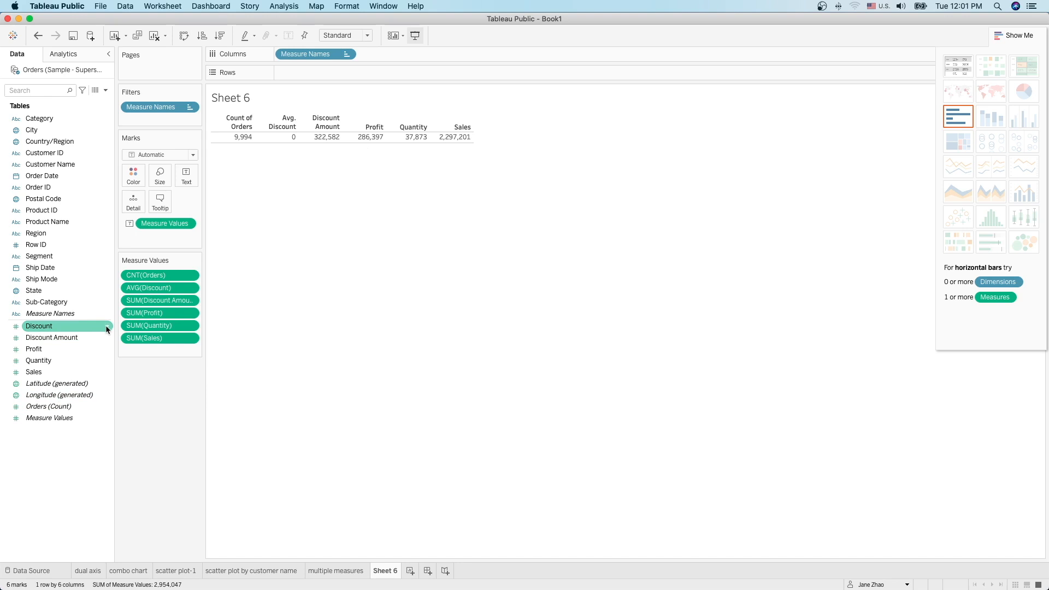
click(107, 328)
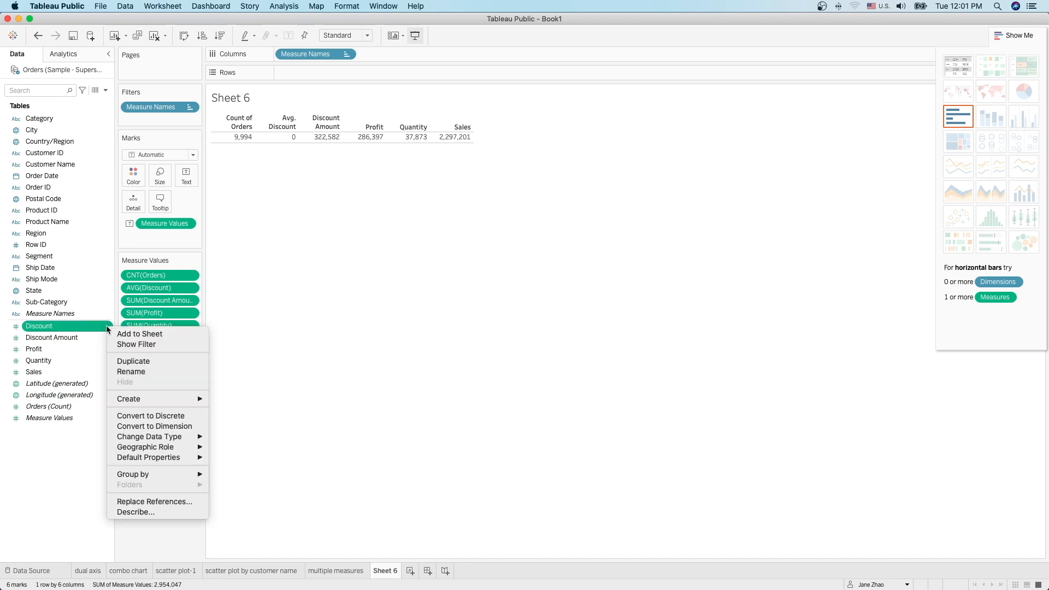
mouse_move(176, 458)
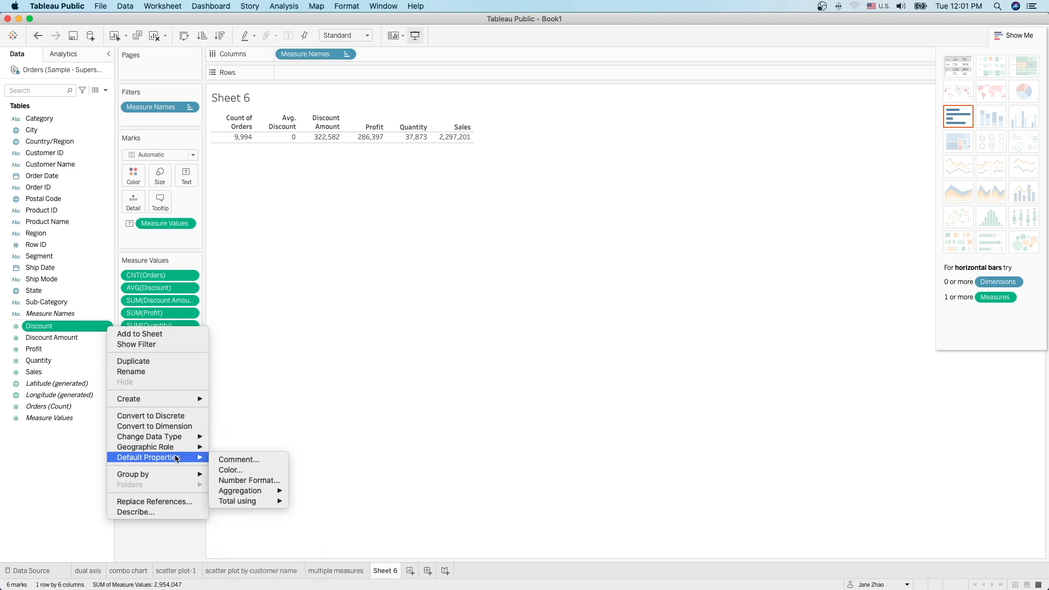
mouse_move(262, 490)
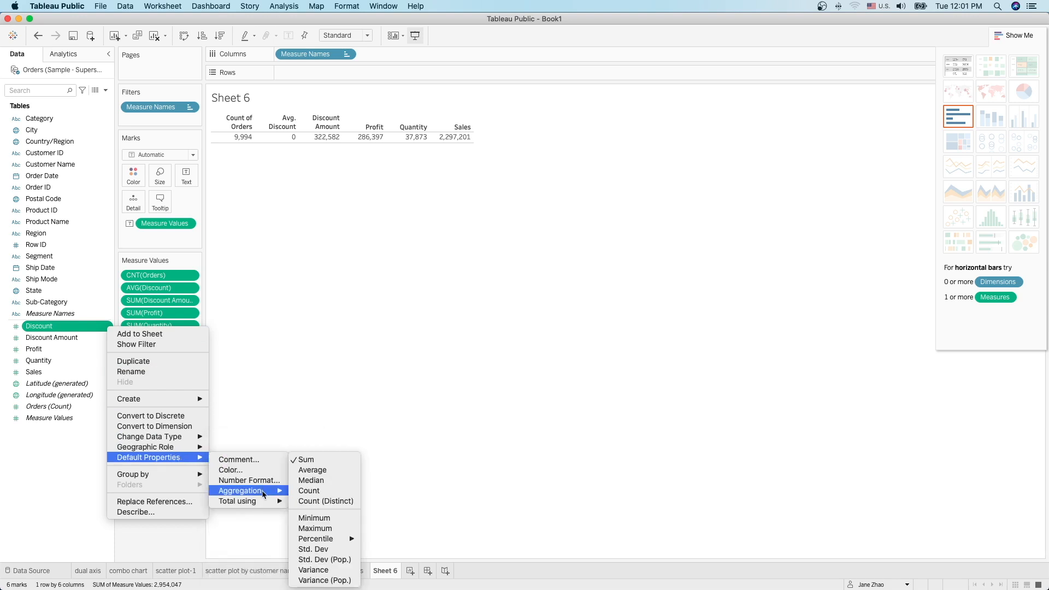
click(239, 481)
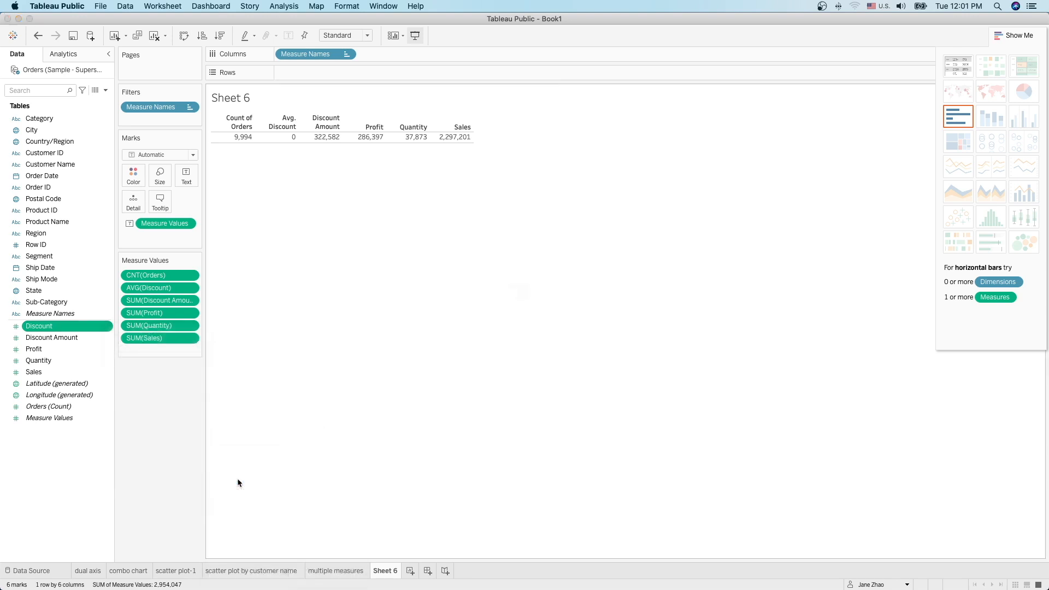
click(437, 297)
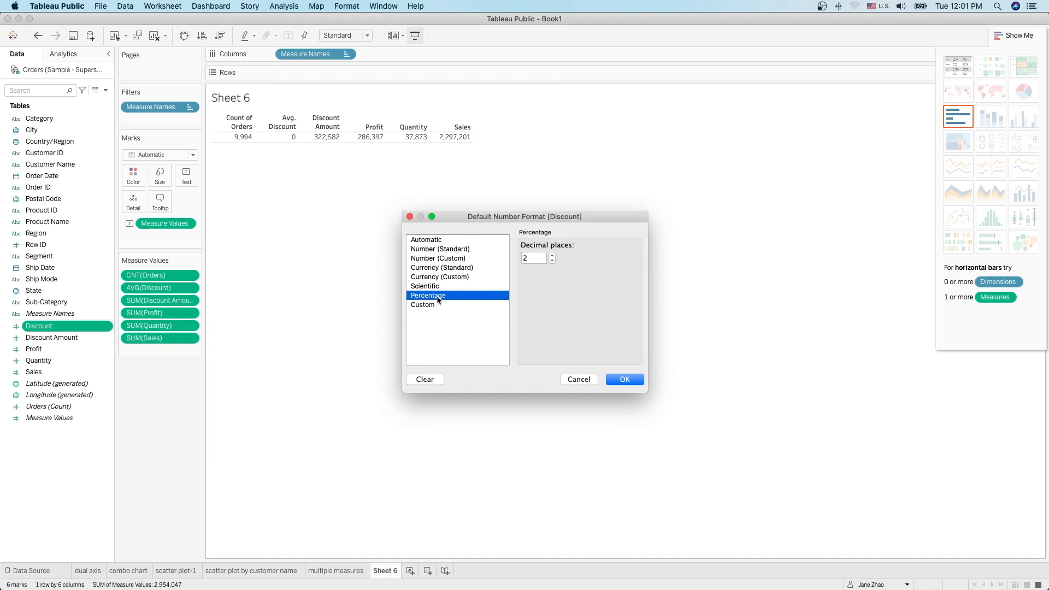
click(633, 381)
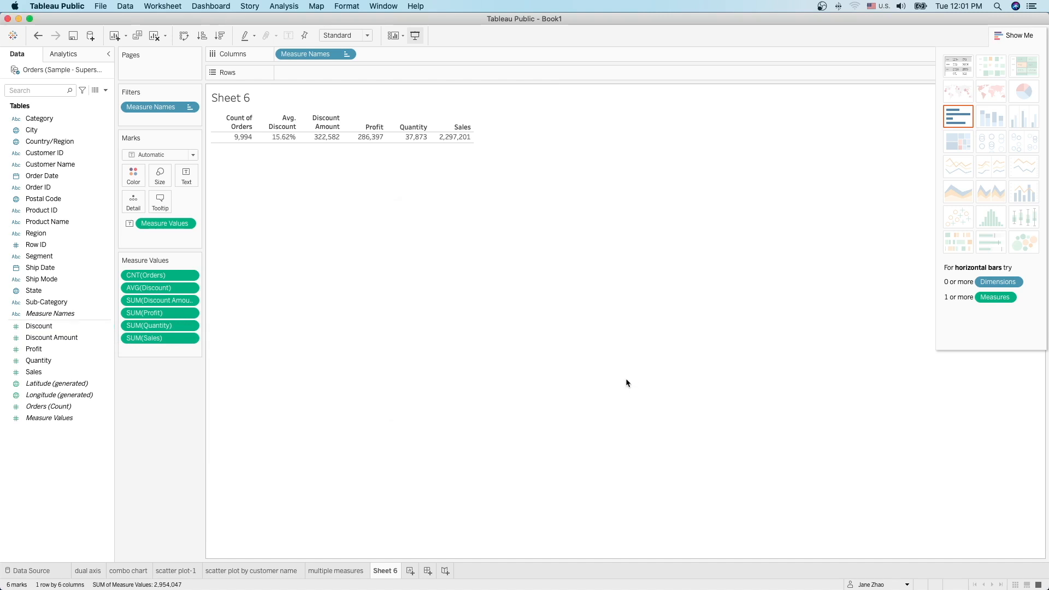
mouse_move(284, 143)
mouse_move(468, 142)
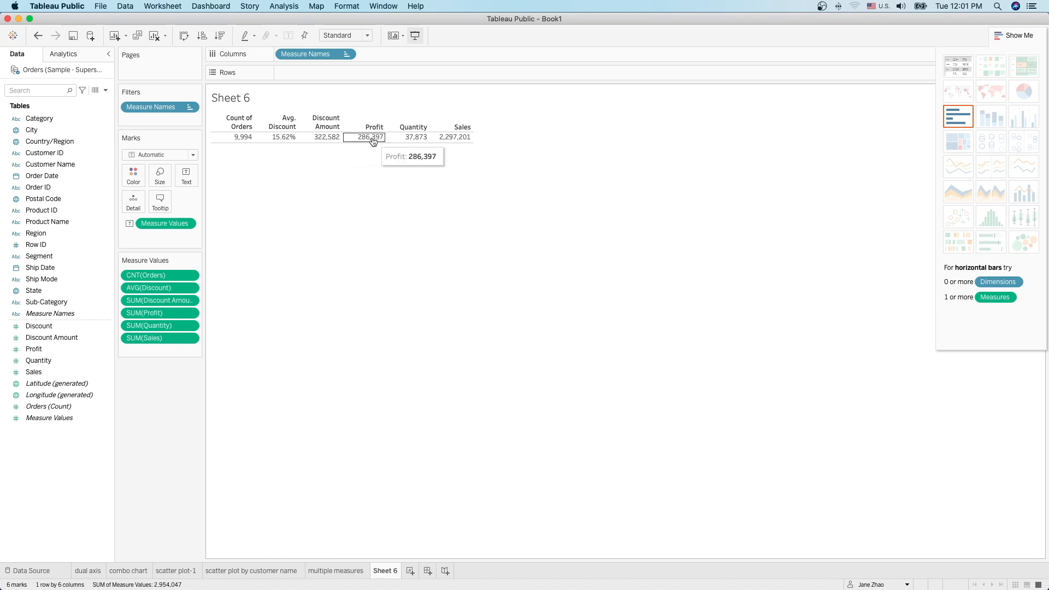
Step: Set Profit's default number format to standard Currency
click(73, 353)
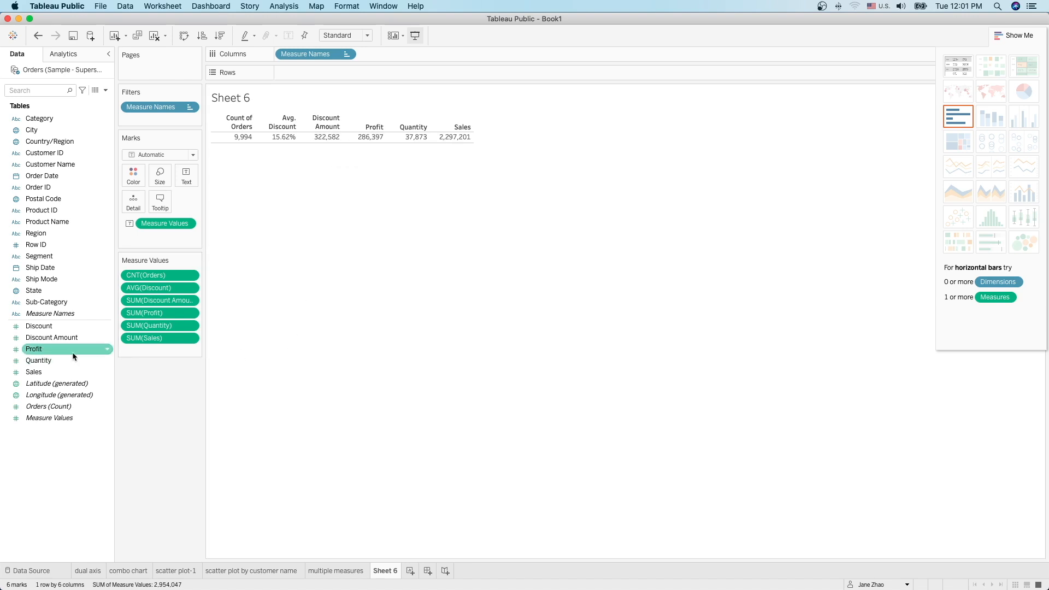
click(108, 351)
mouse_move(178, 482)
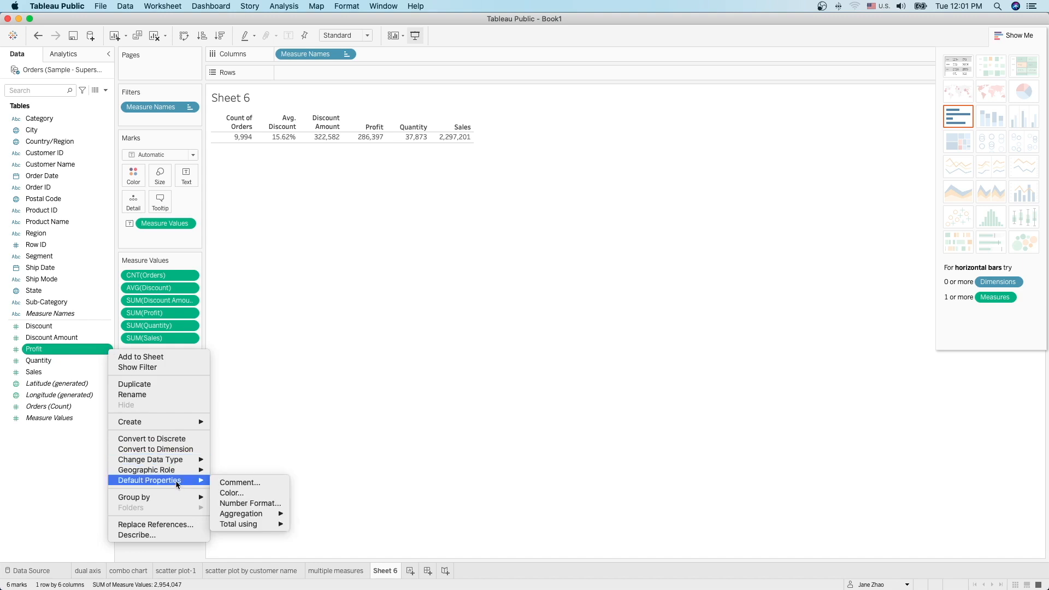
mouse_move(250, 515)
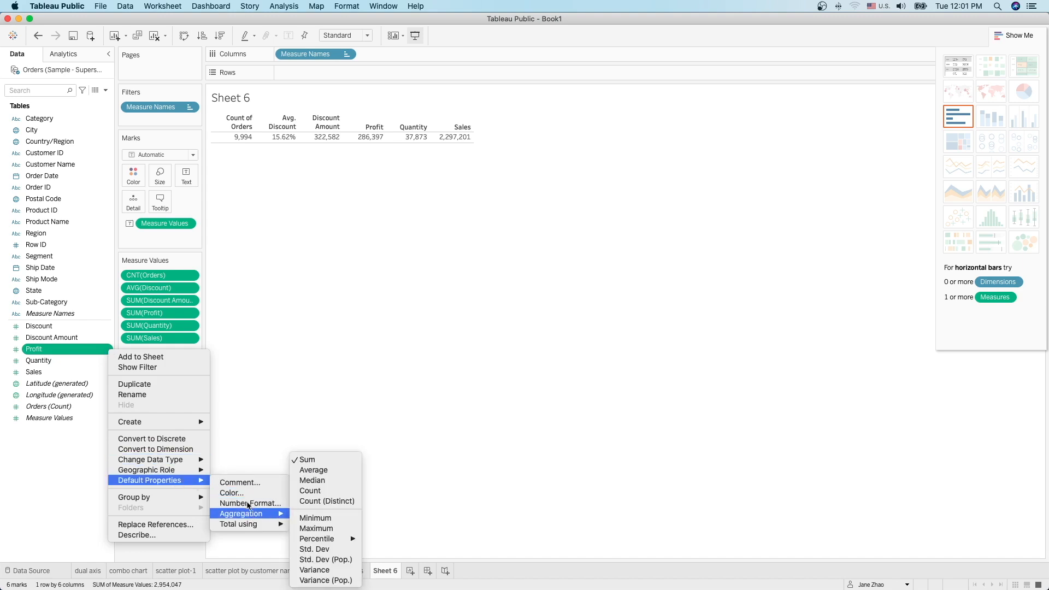
click(249, 503)
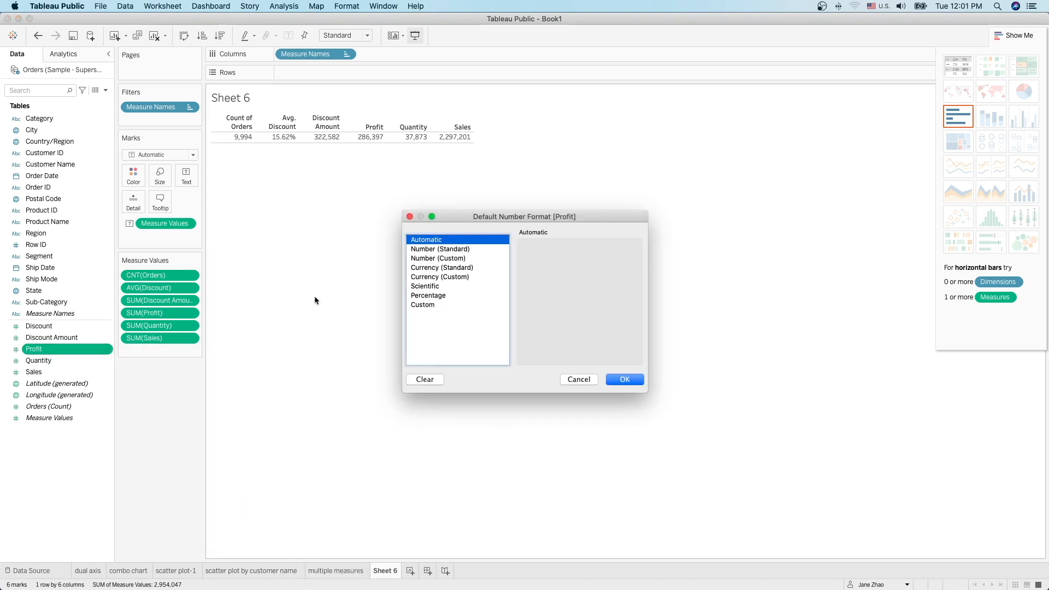
click(453, 262)
click(454, 268)
click(623, 379)
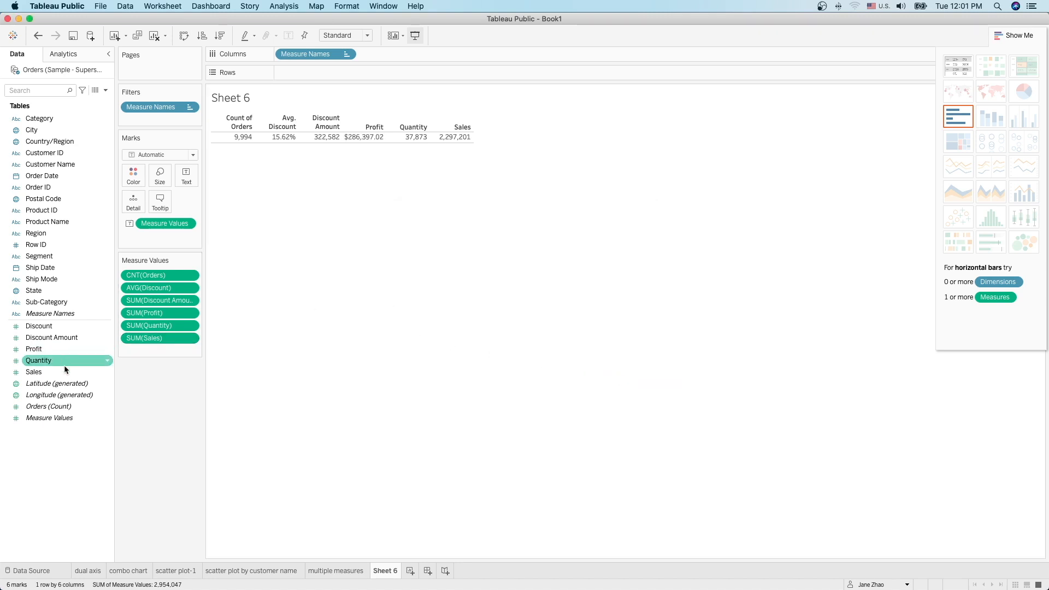
Step: Set Sales and Discount Amount default number formats to standard Currency, e.g. $2,297,200.86
right_click(107, 373)
mouse_move(159, 506)
click(249, 529)
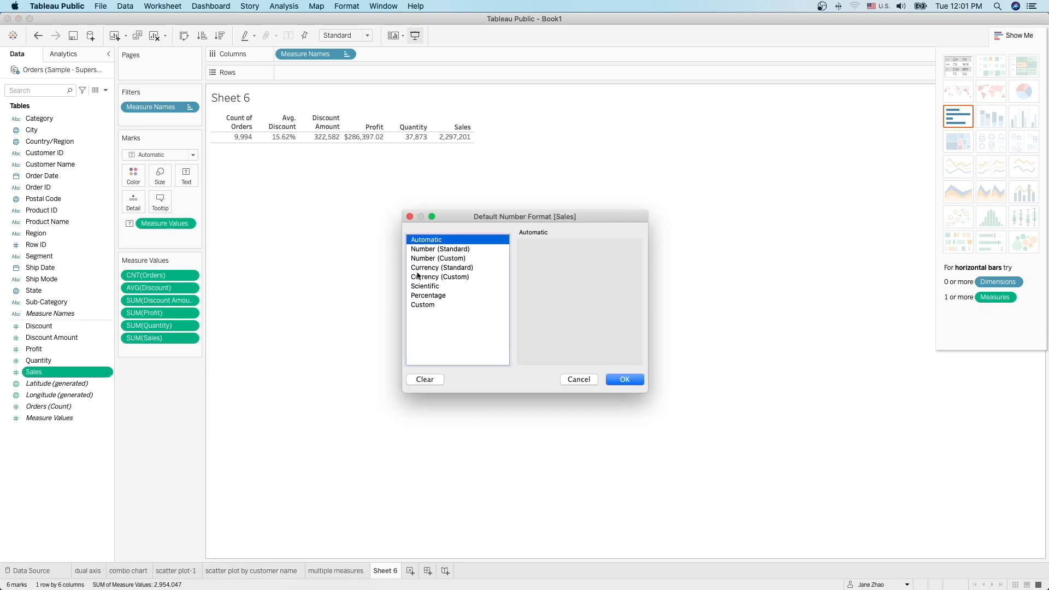
click(458, 268)
click(621, 378)
right_click(110, 338)
mouse_move(149, 470)
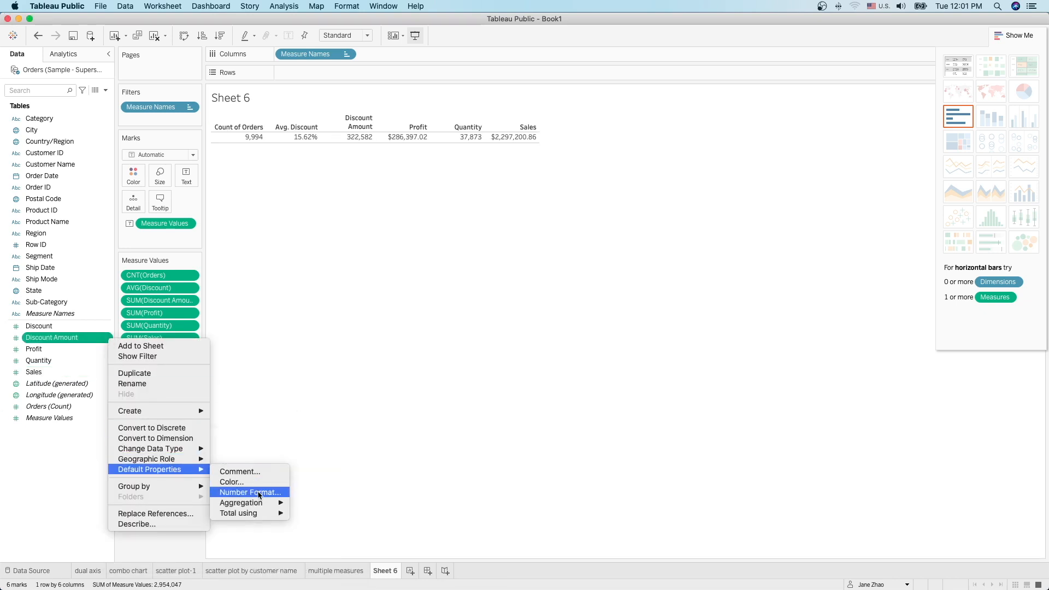
click(247, 491)
click(458, 268)
click(622, 377)
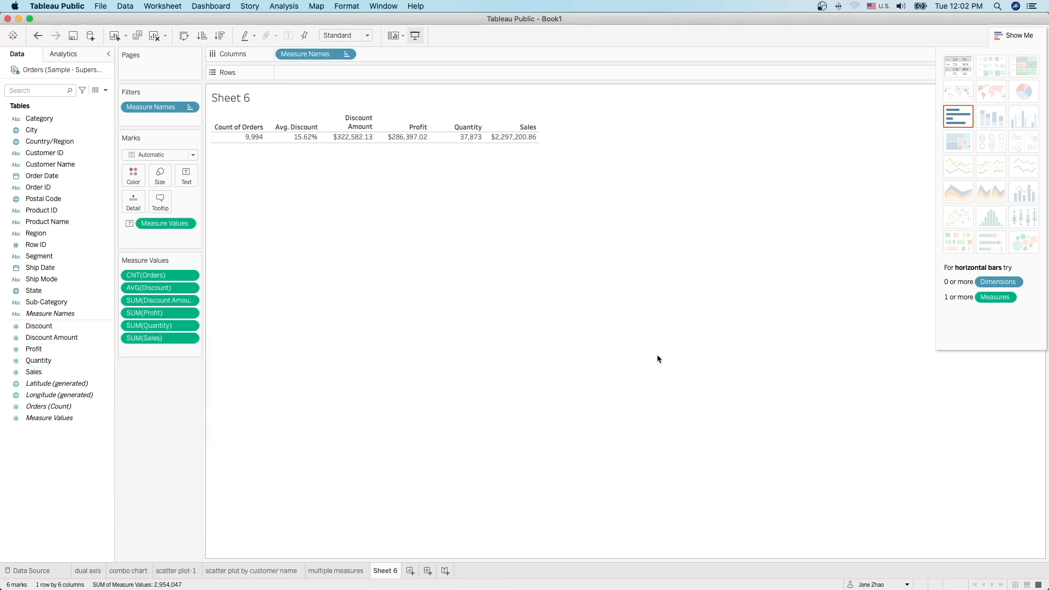
Step: Rename the Sheet 6 tab to 'multiple measures text table'
double_click(393, 572)
text(multiple measure)
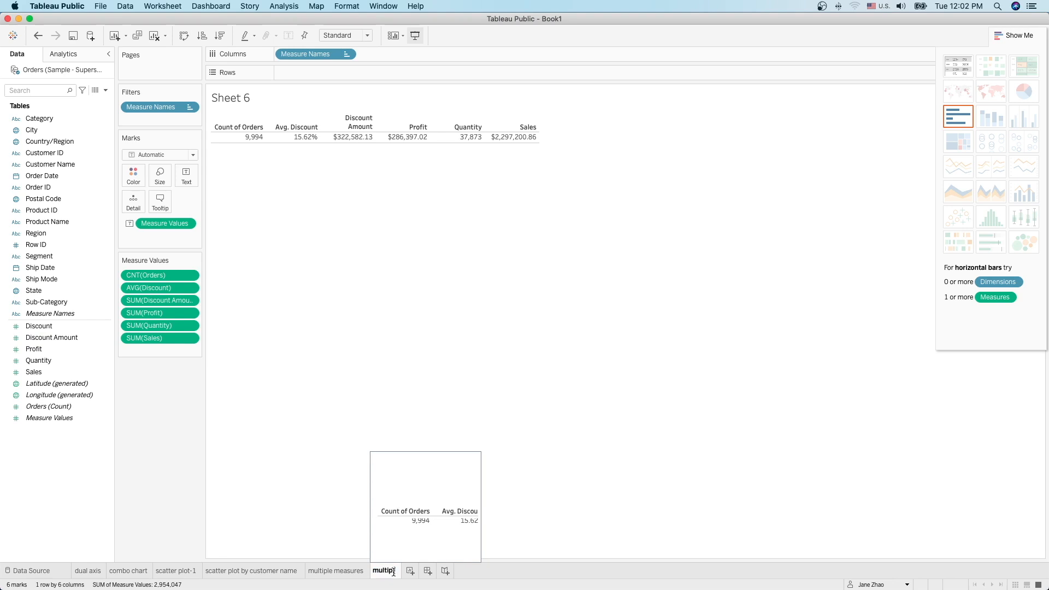
text(s )
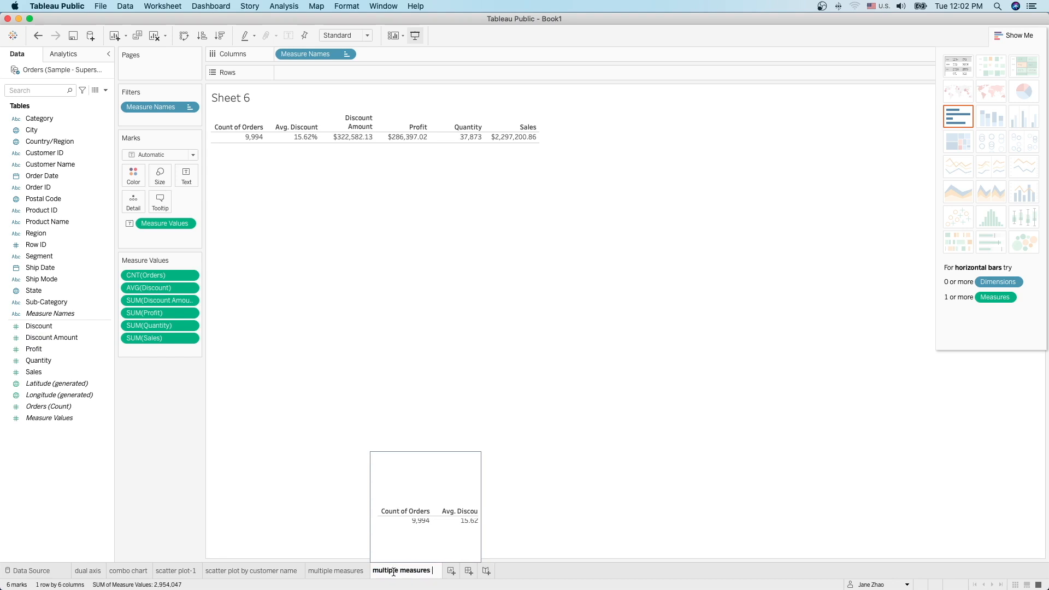
text(text table)
key(Return)
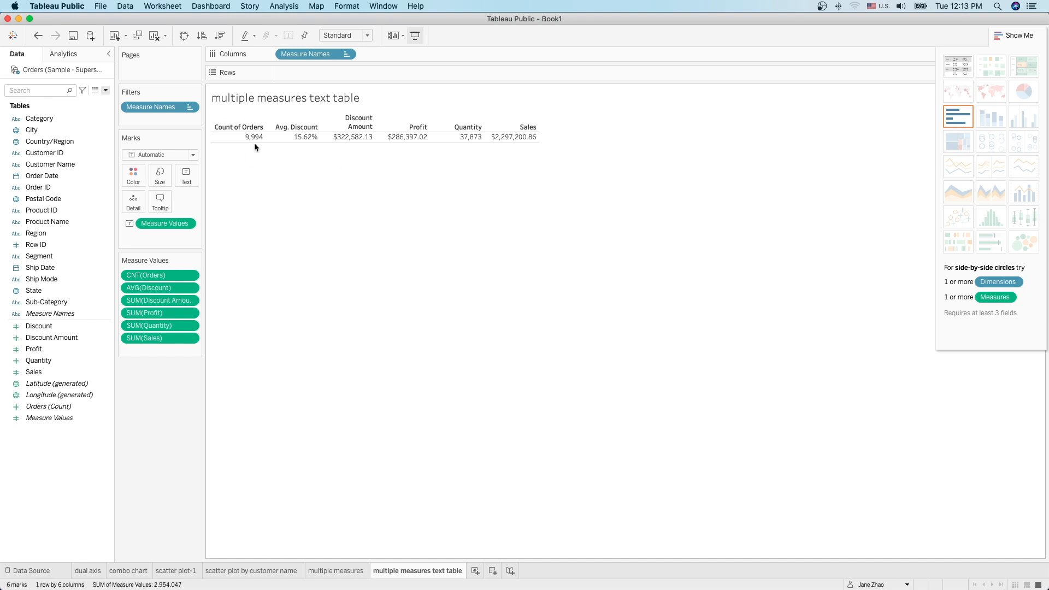
mouse_move(253, 138)
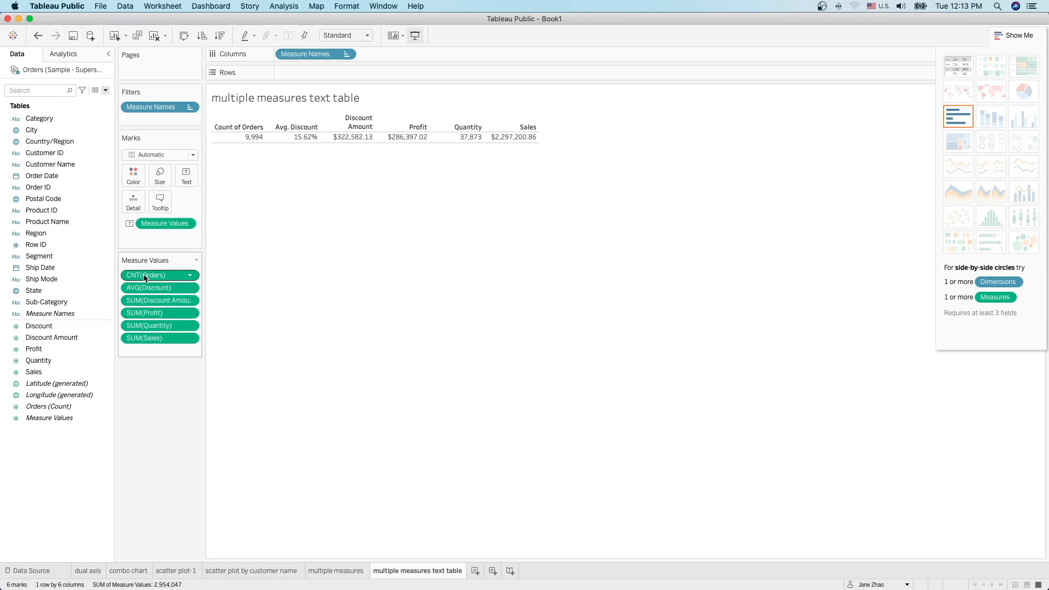
Step: Drag CNT(Orders) off Measure Values, leaving the five measure totals from Avg. Discount to Sales
drag(146, 278, 151, 409)
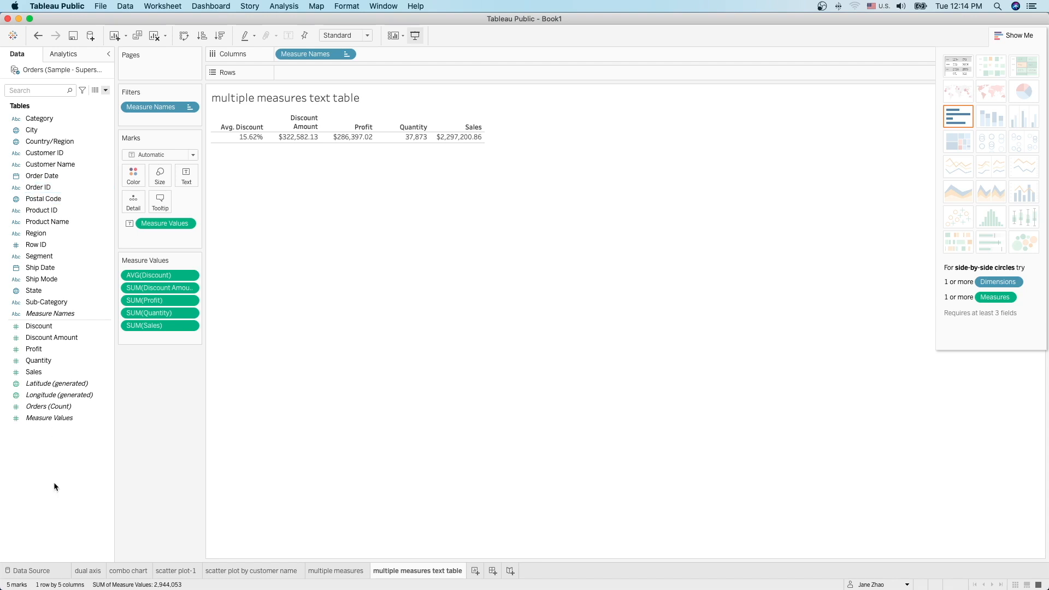
Step: Start a new calculated field named 'count of orders'
right_click(51, 455)
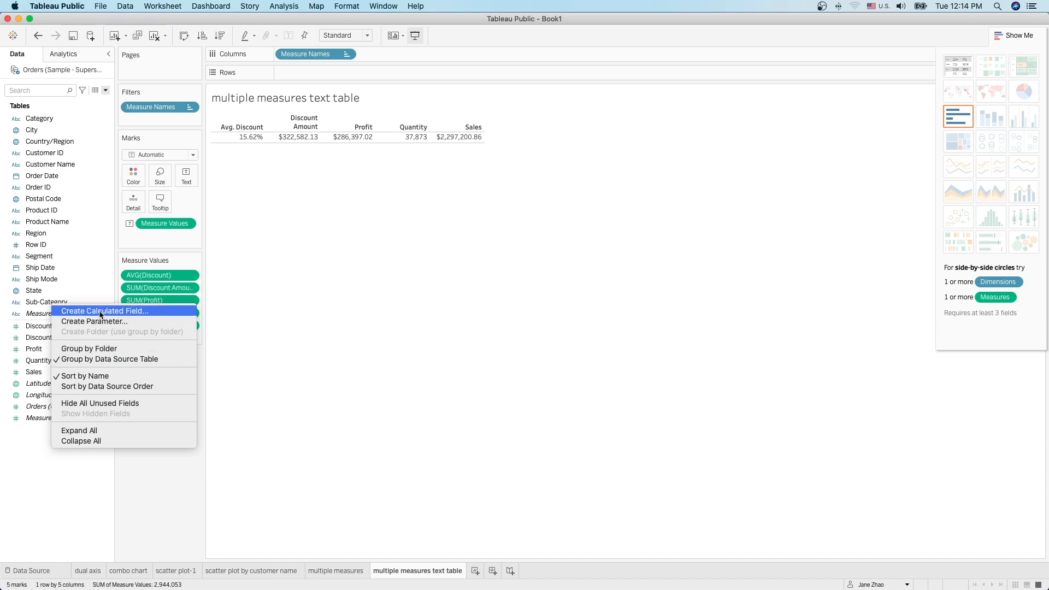
click(37, 485)
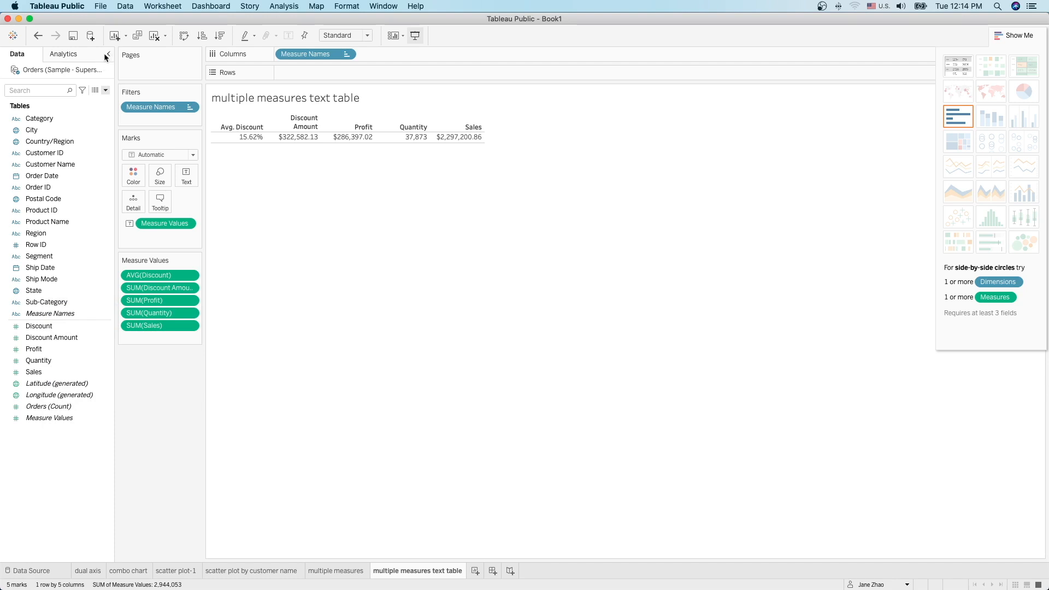
click(106, 91)
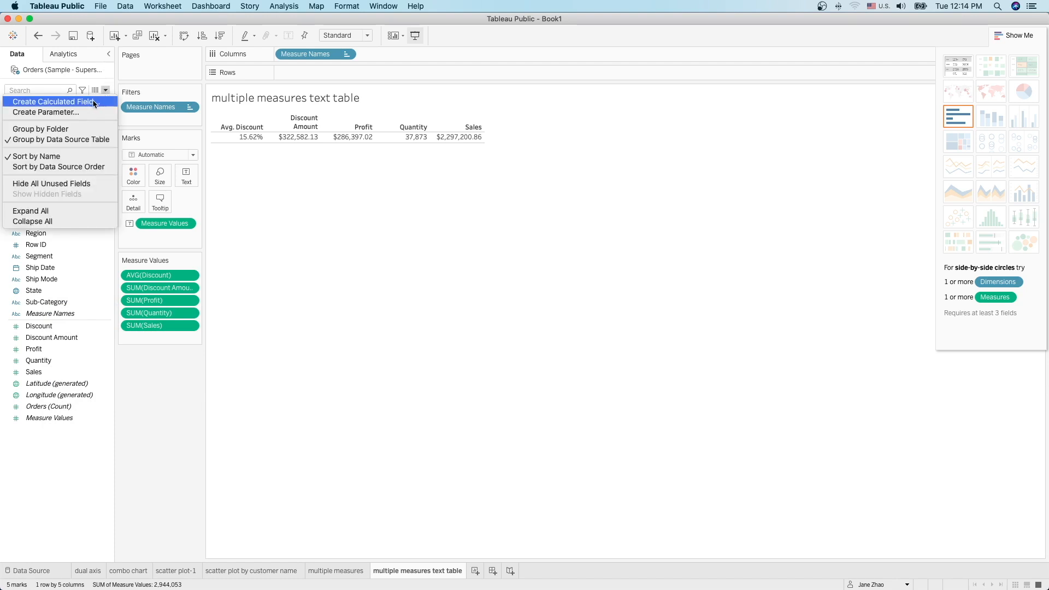
click(84, 101)
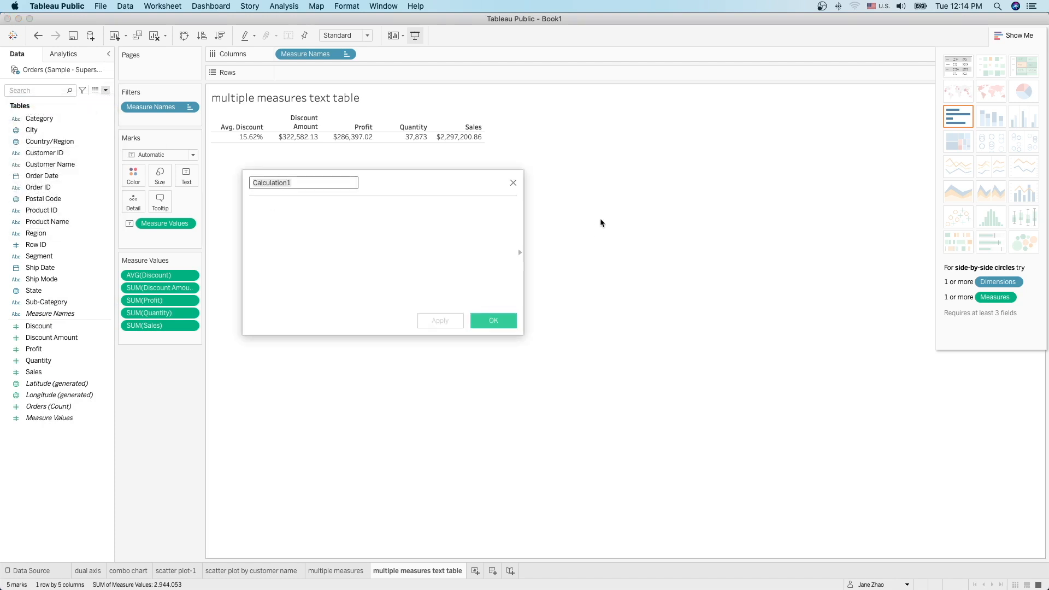
drag(426, 188, 423, 198)
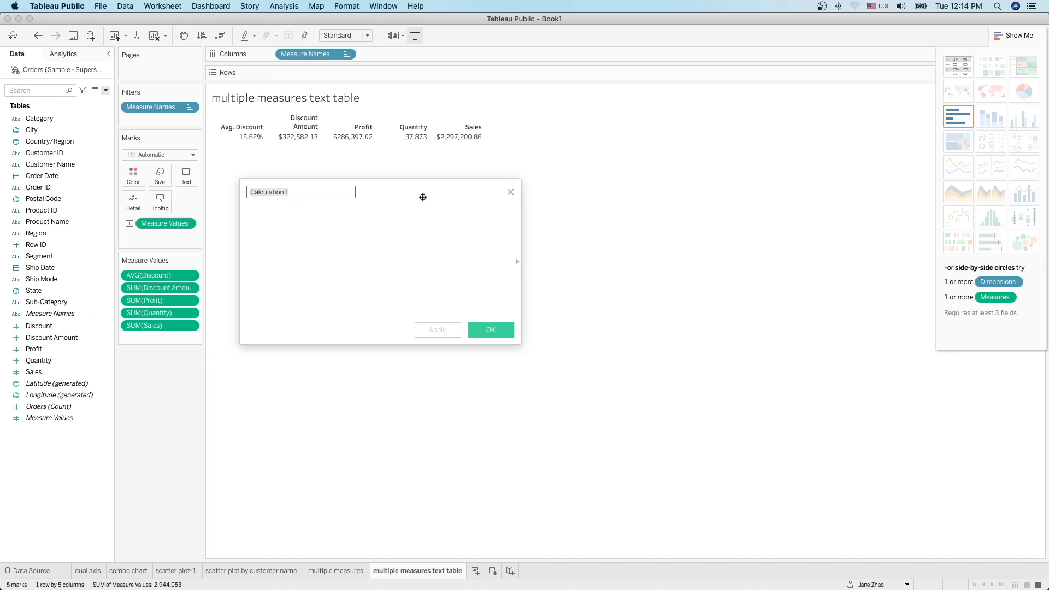
text(count of orders)
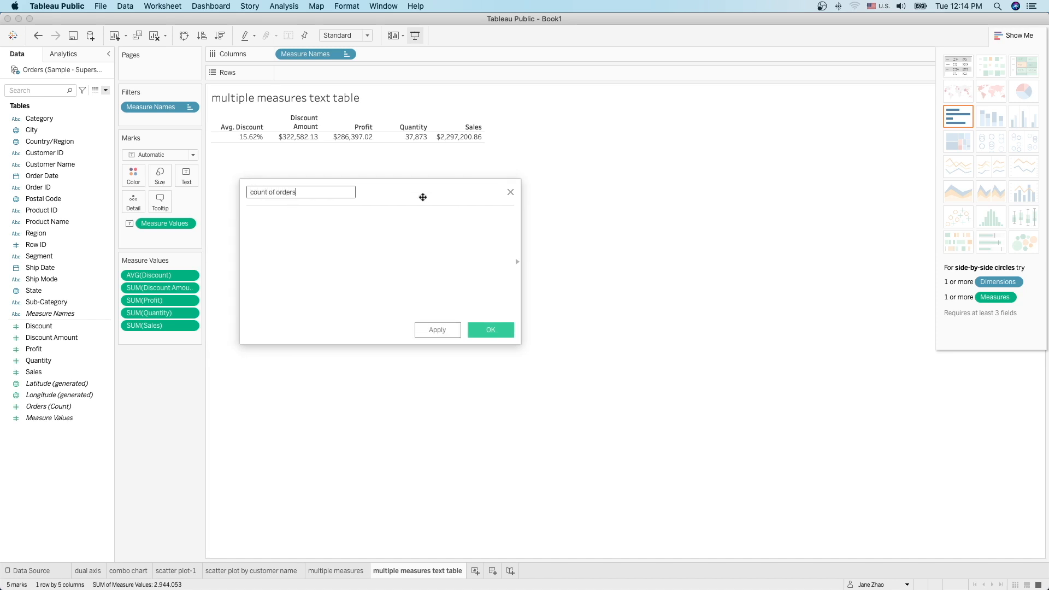
Step: Define the field as COUNTD([Order ID]) and save it
click(391, 230)
click(517, 262)
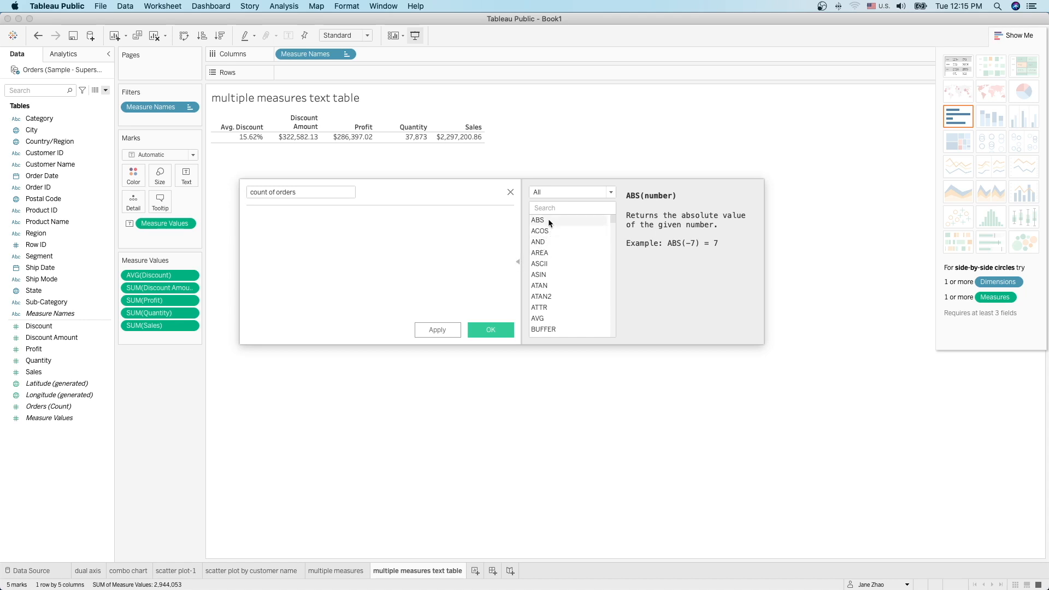
text(count)
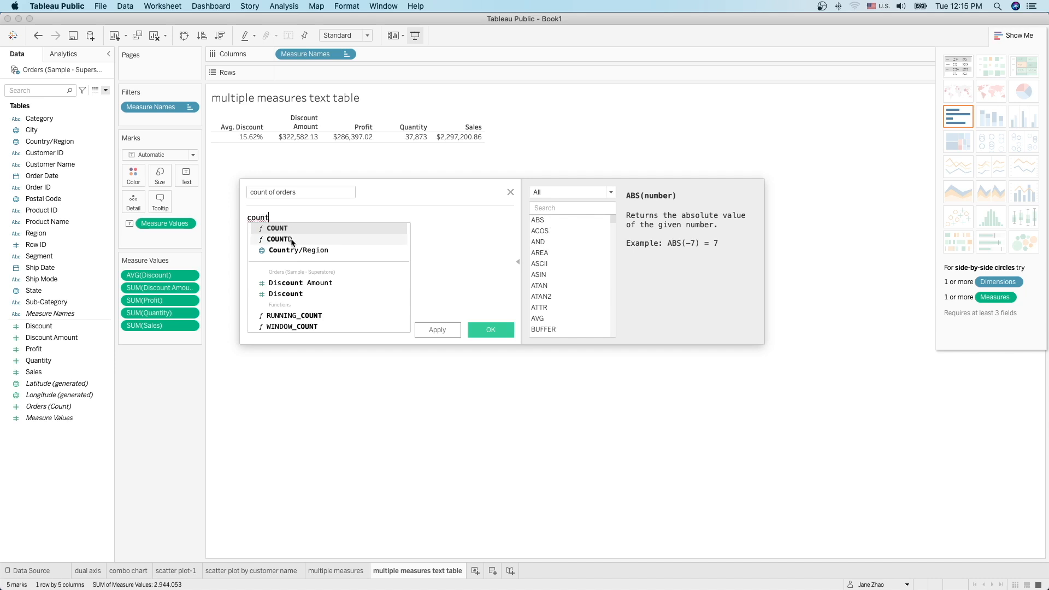
click(290, 239)
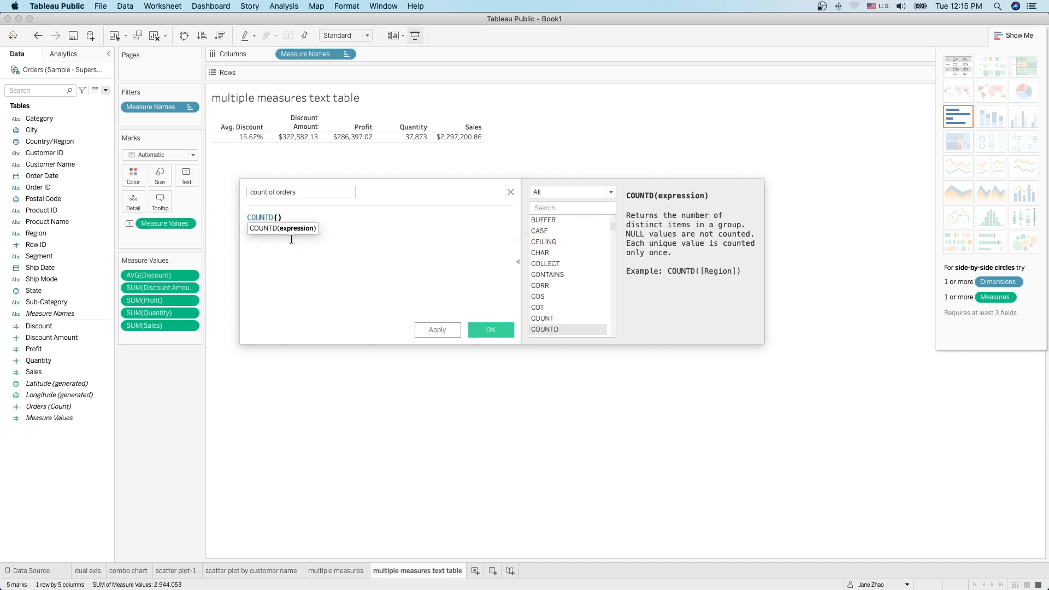
text(order)
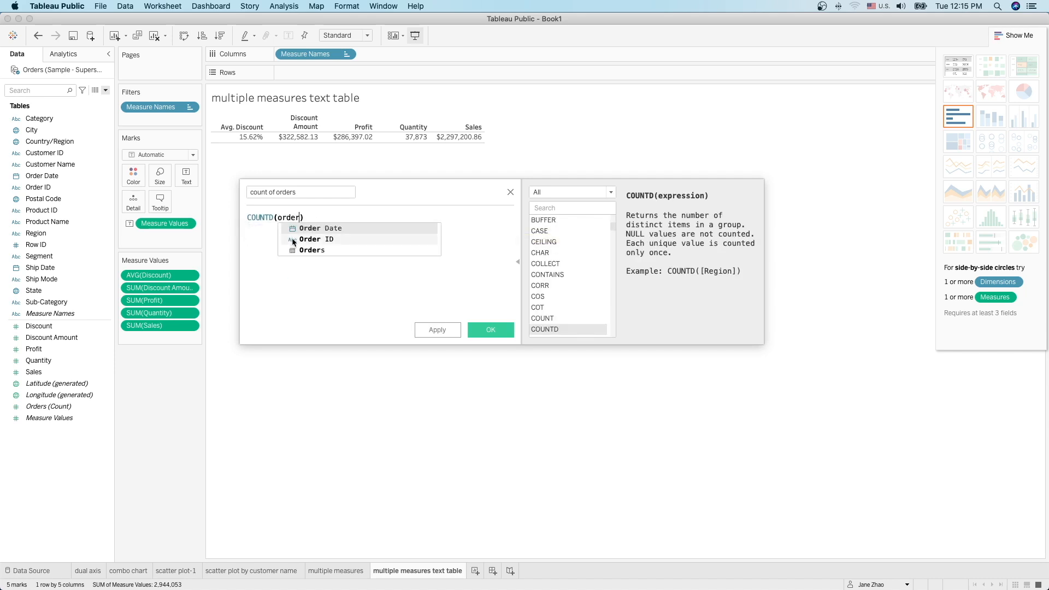
click(305, 239)
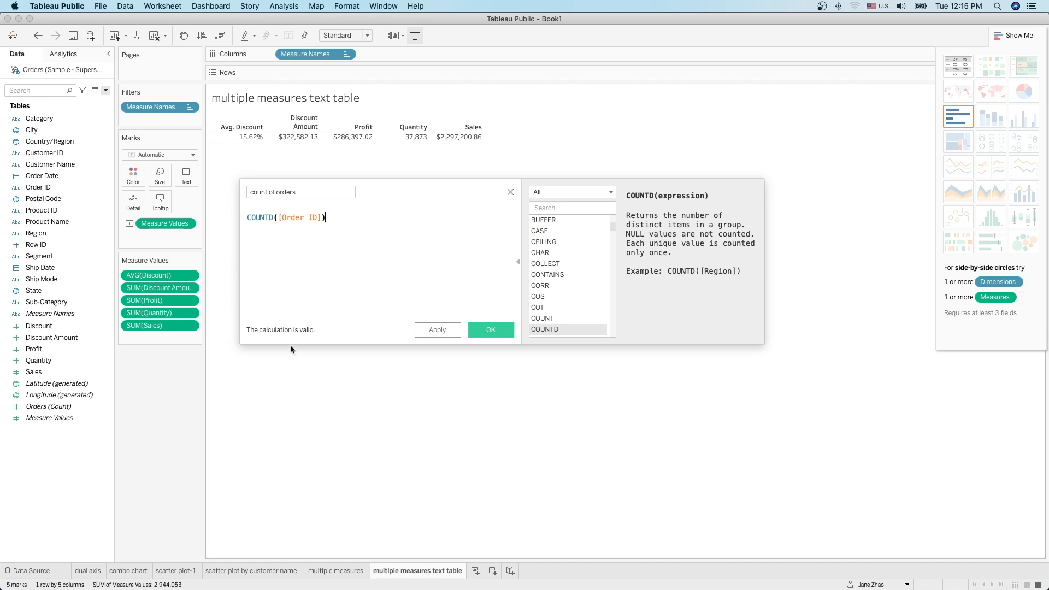
click(492, 330)
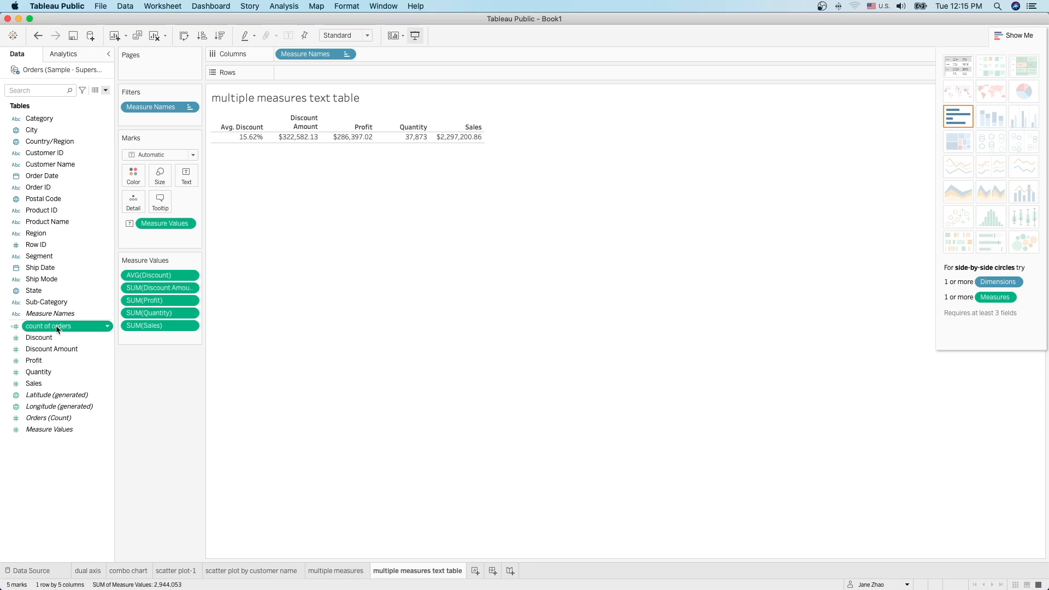
Step: Add count of orders to Measure Values, showing 5,009 orders, then open the Tableau calculations help article
drag(43, 330, 143, 269)
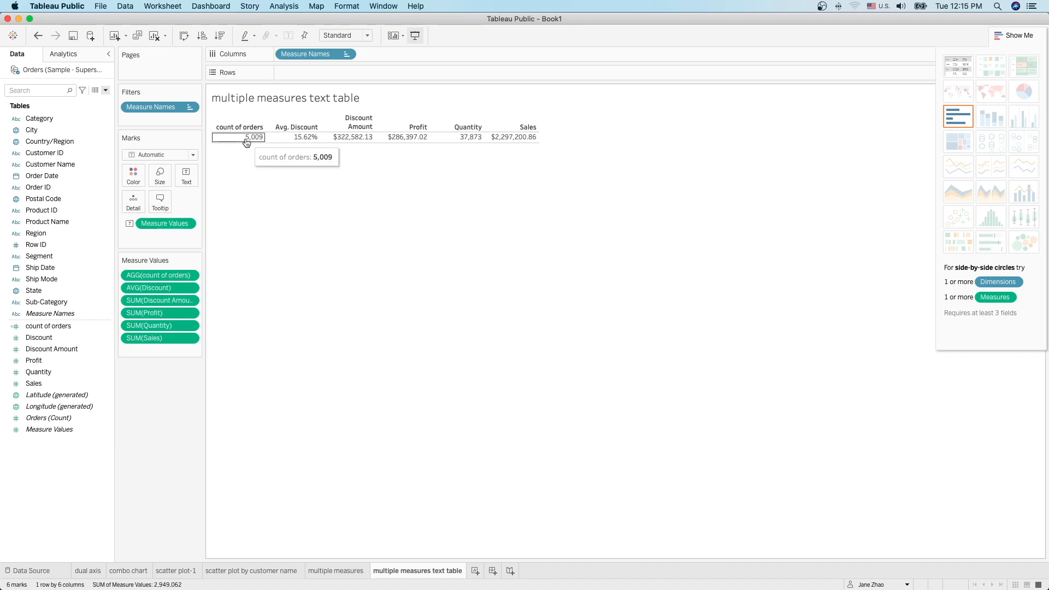
mouse_move(262, 142)
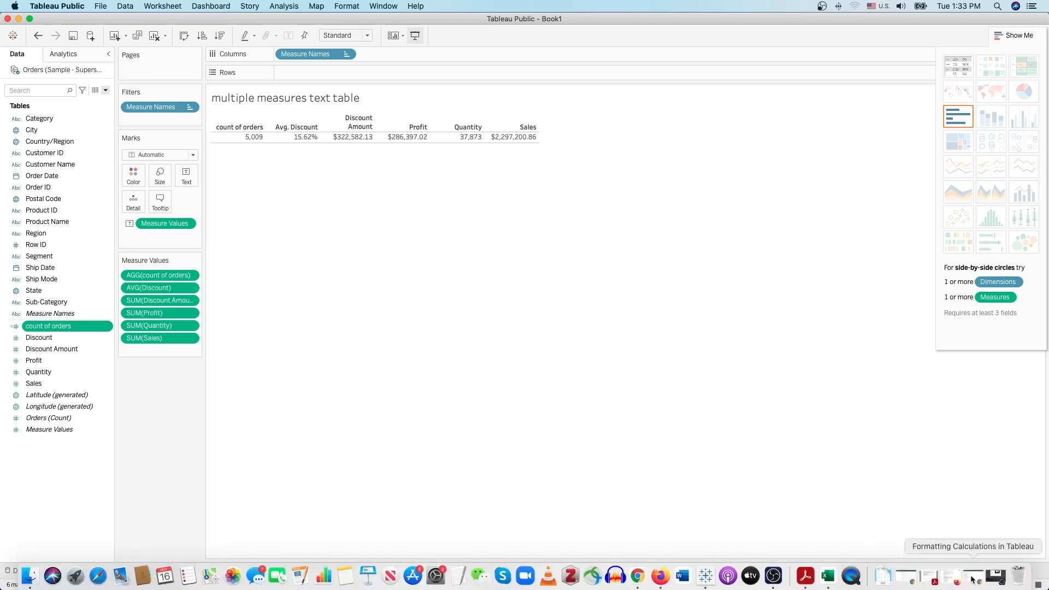
click(973, 578)
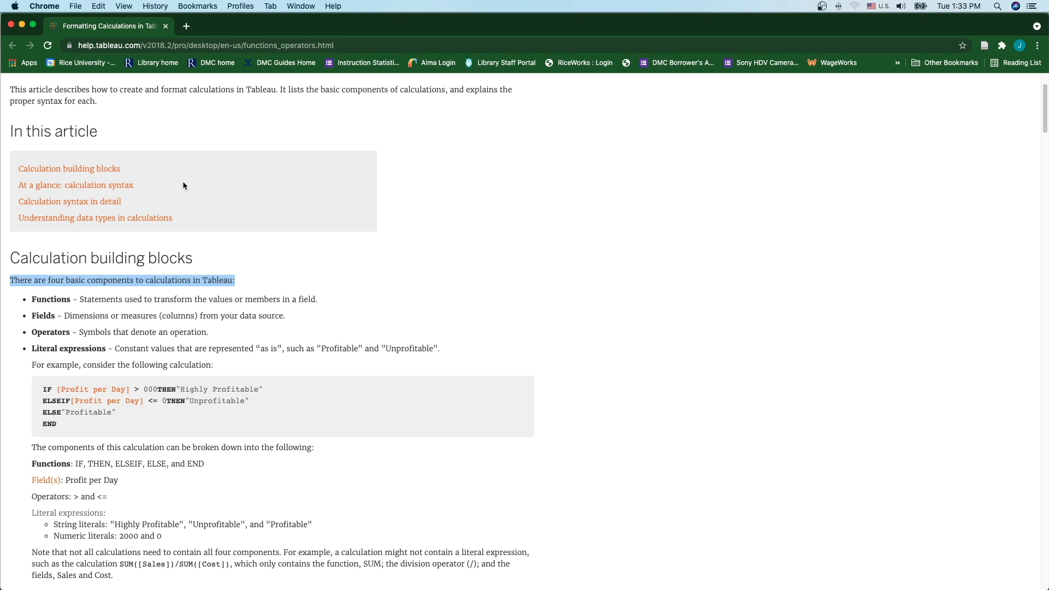
Step: Minimize Chrome after reading the Formatting Calculations help article, returning to the Tableau table
click(22, 26)
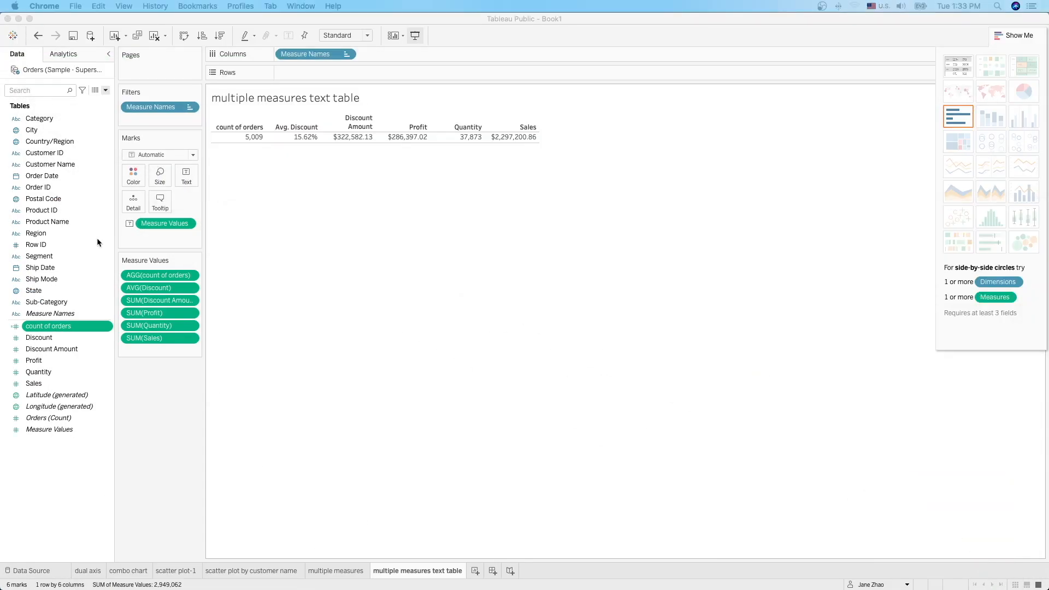
Step: Start a new calculated field named 'Profit ratio'
click(78, 476)
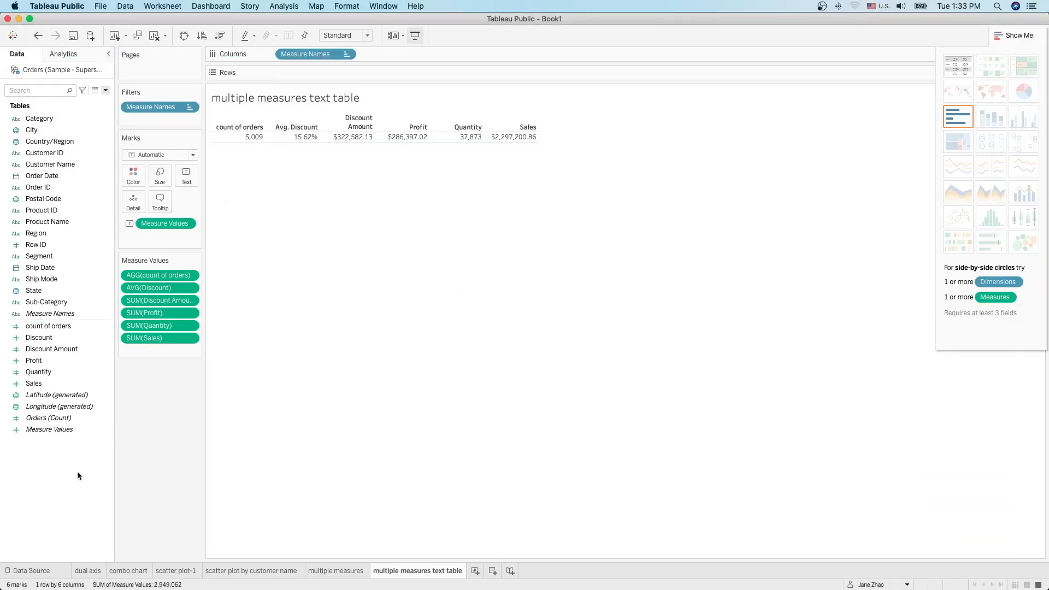
click(106, 91)
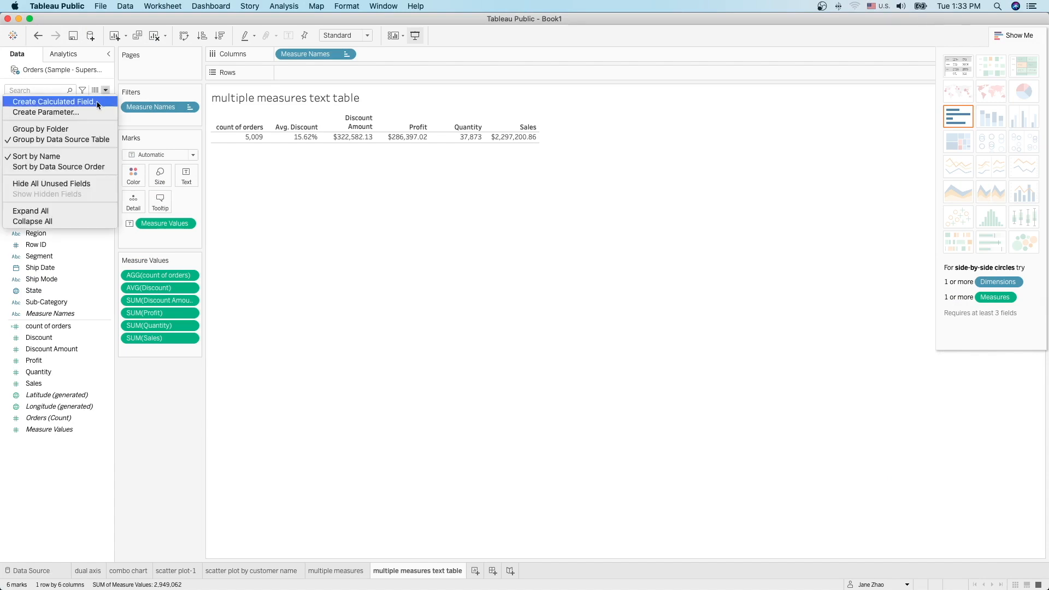
click(96, 100)
text(Profit ratio)
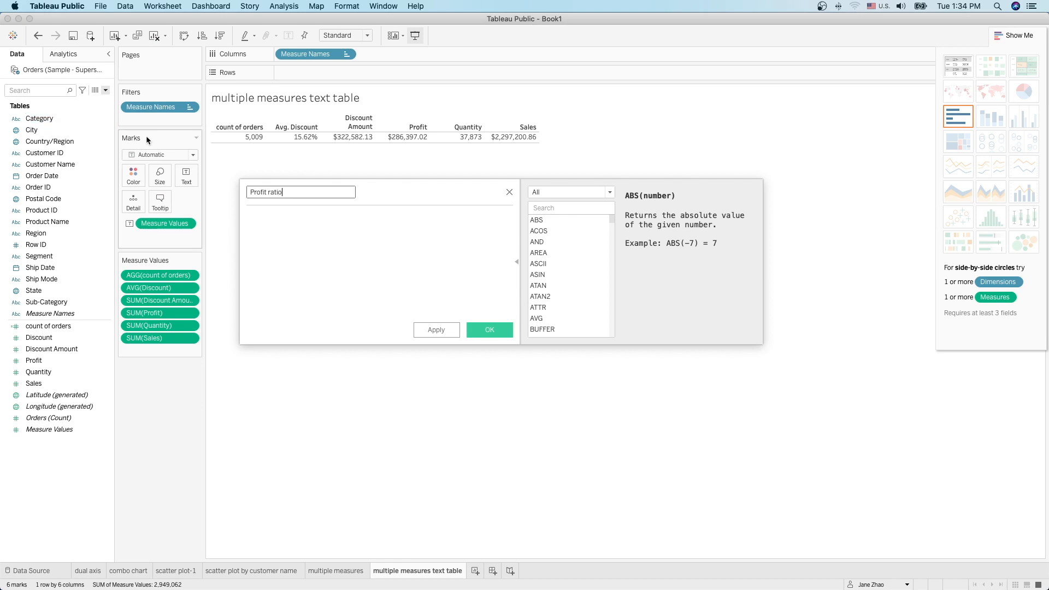
click(269, 221)
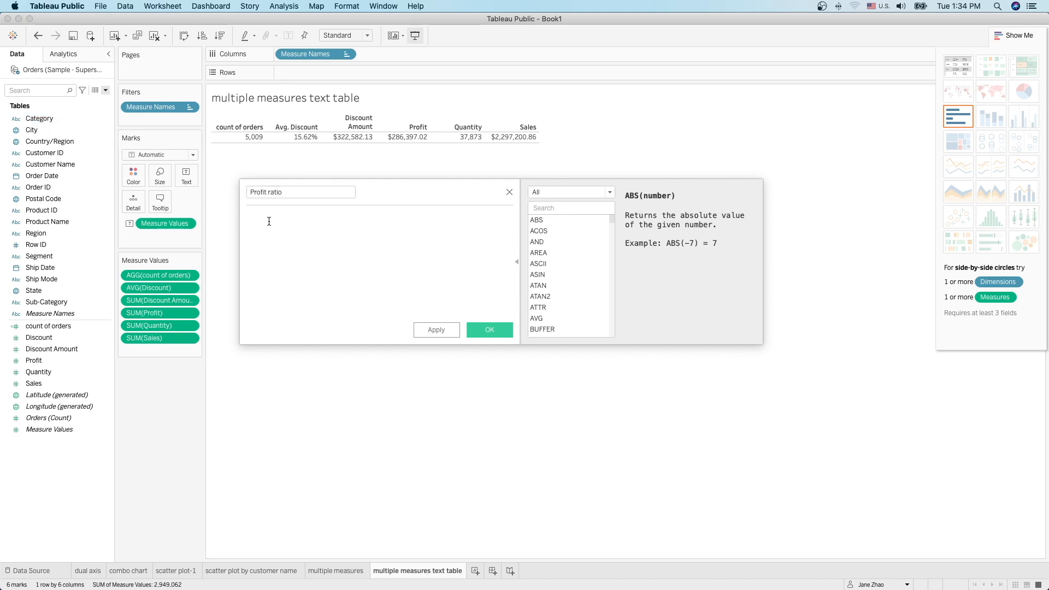
Step: Enter the formula SUM([Profit])/SUM([Sales]) and save the calculation
text(sum)
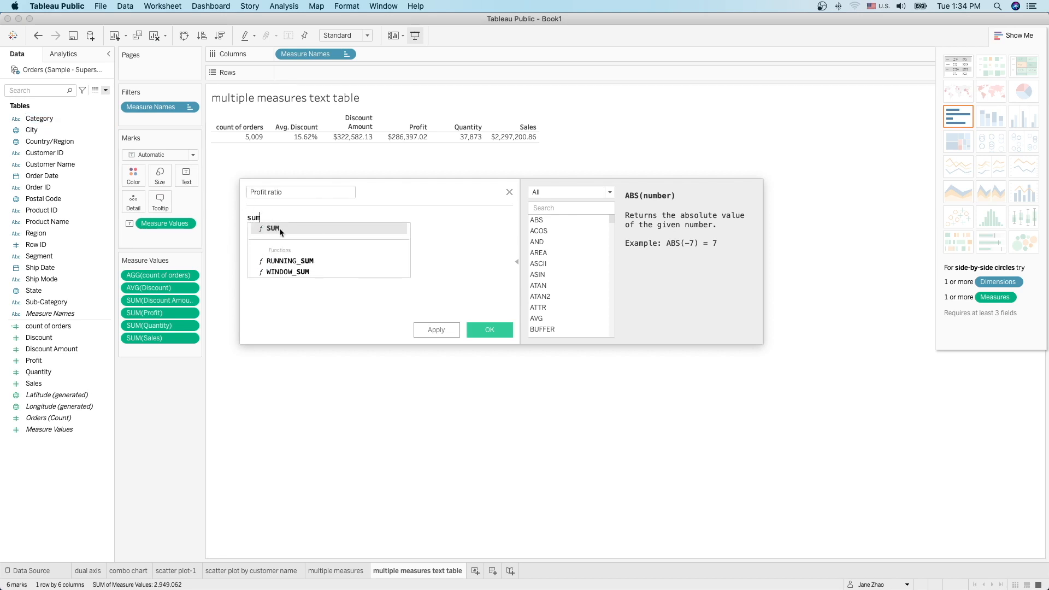
click(280, 228)
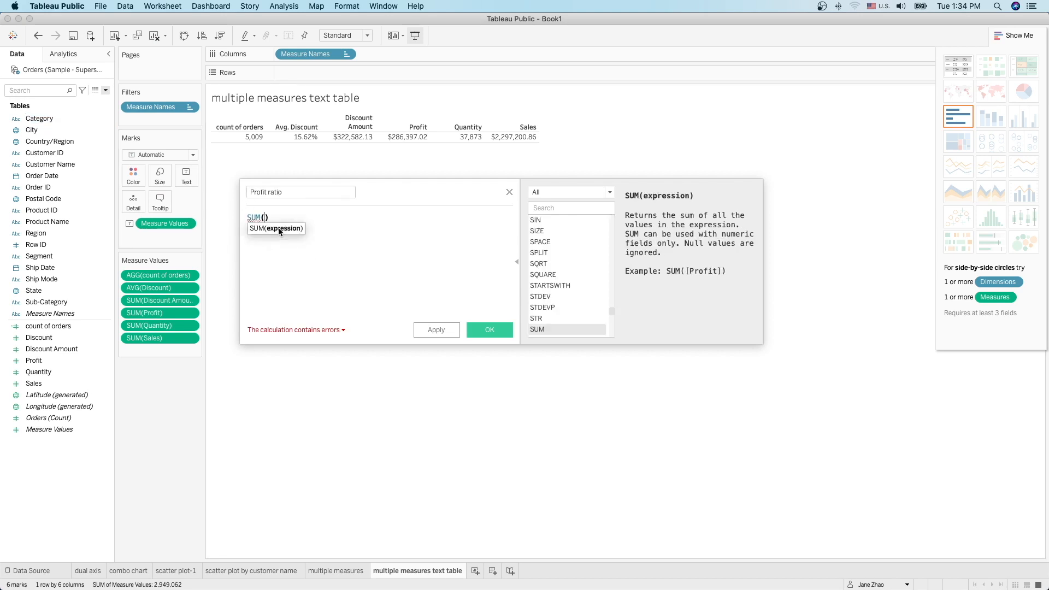
text(pro)
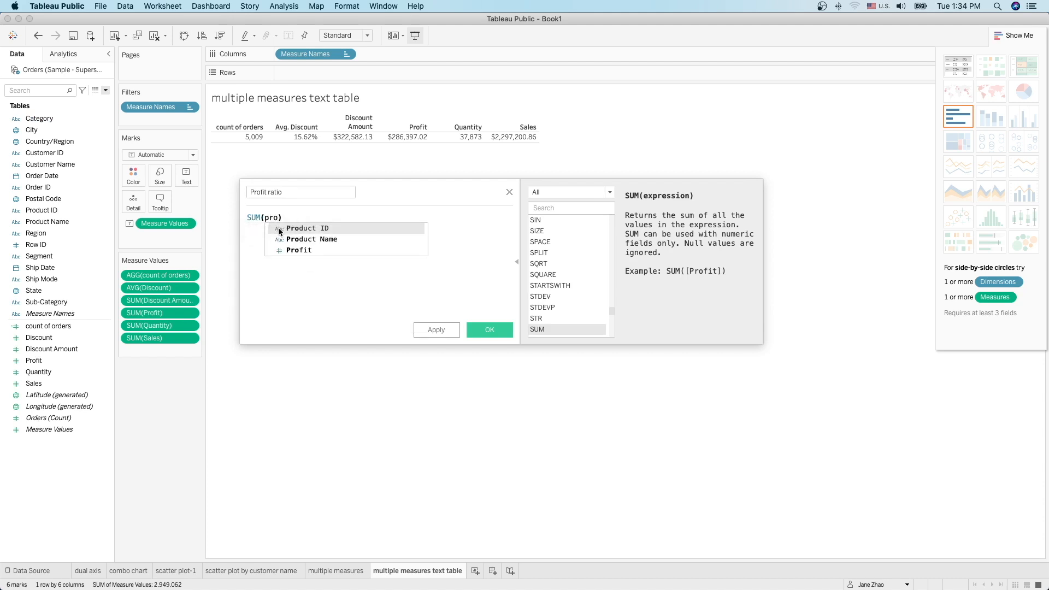
click(288, 250)
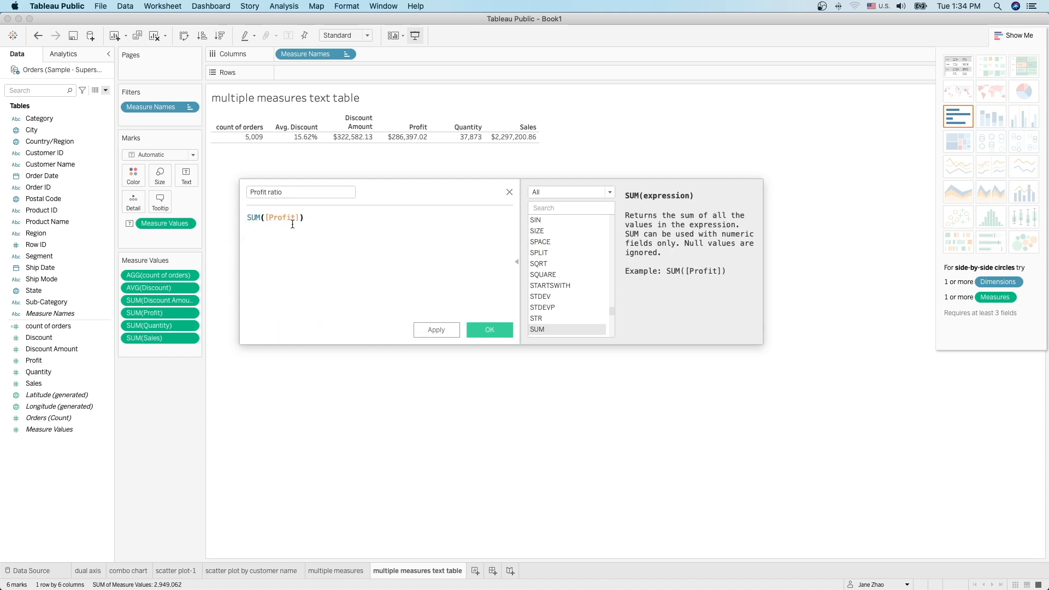
text(/sum)
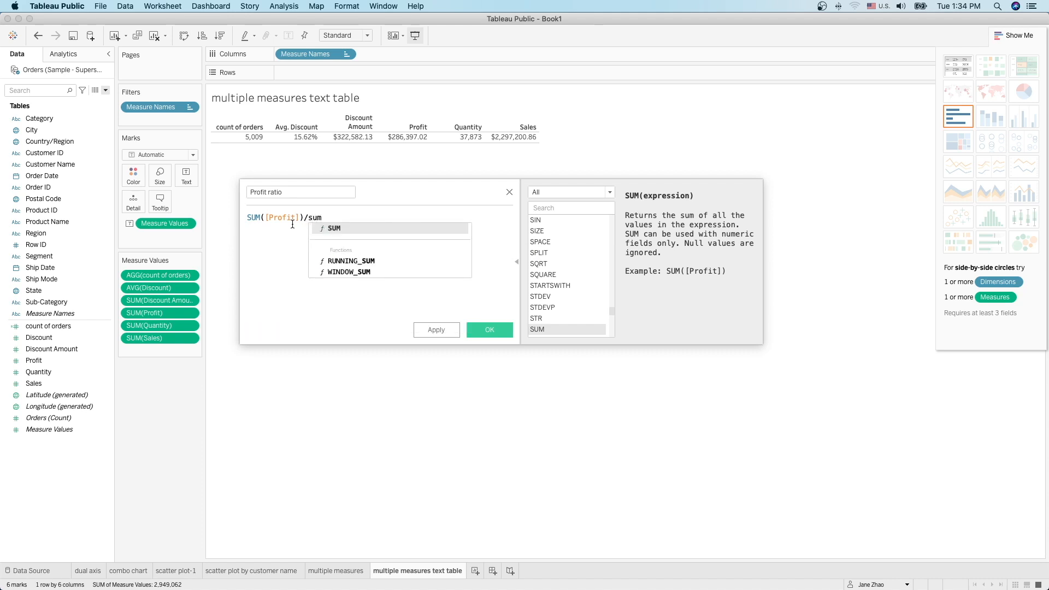
click(333, 229)
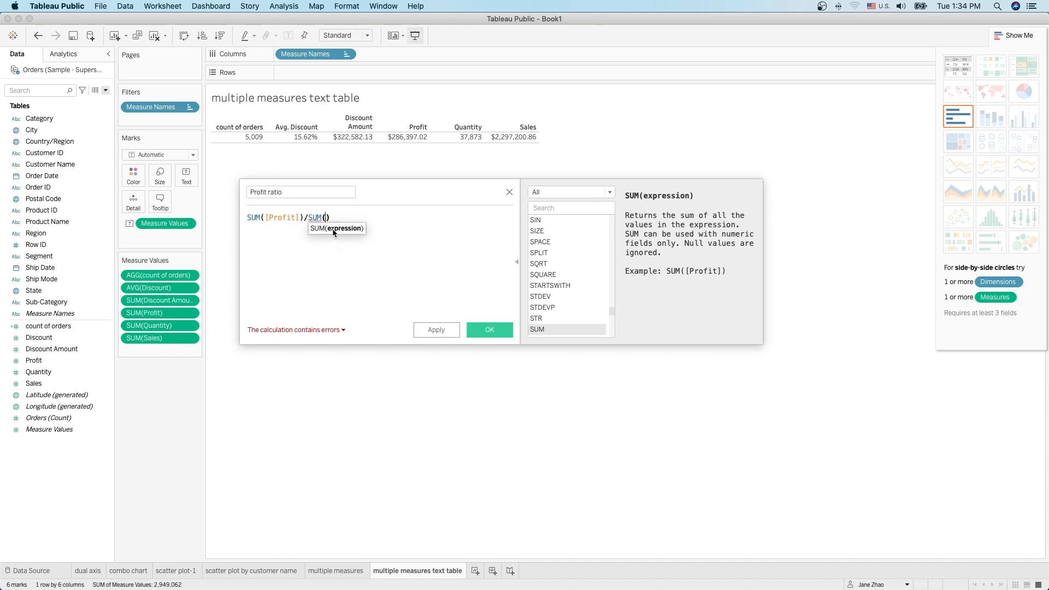
text([sal)
click(358, 229)
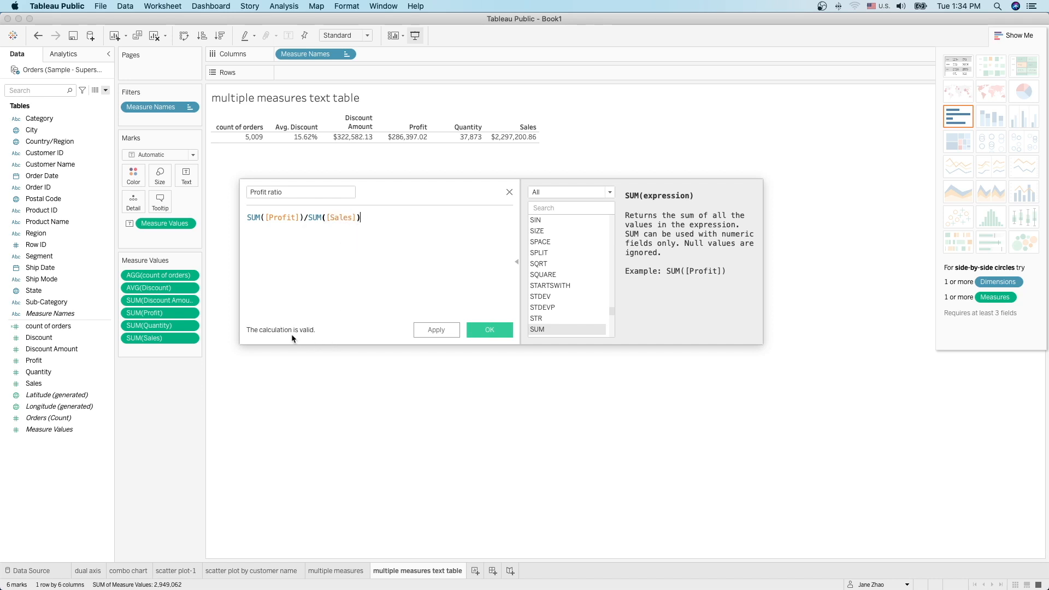
click(488, 331)
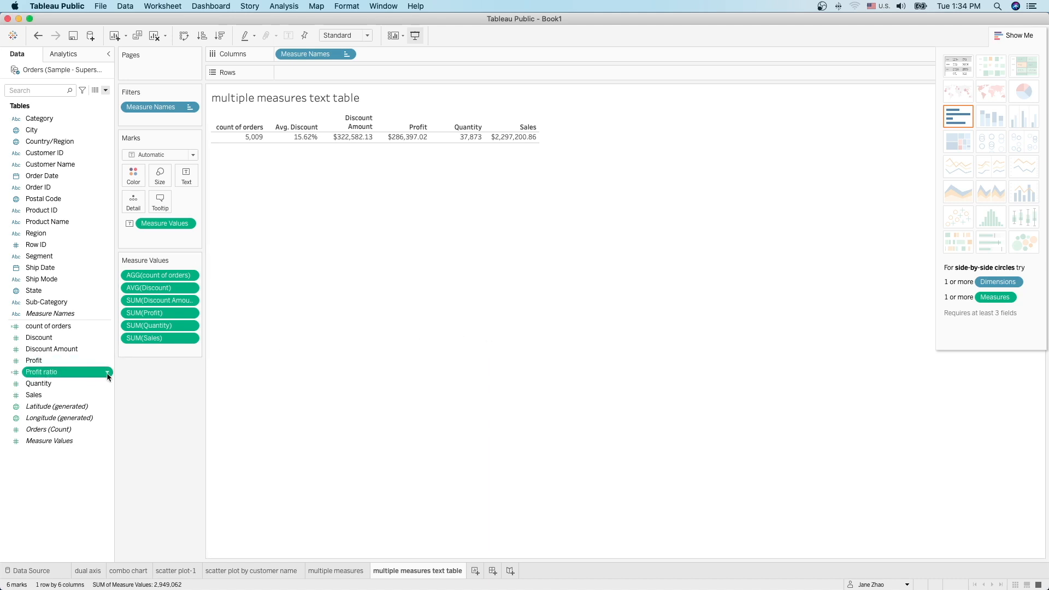
Step: Set Profit ratio's default number format to Percentage
click(107, 374)
mouse_move(164, 310)
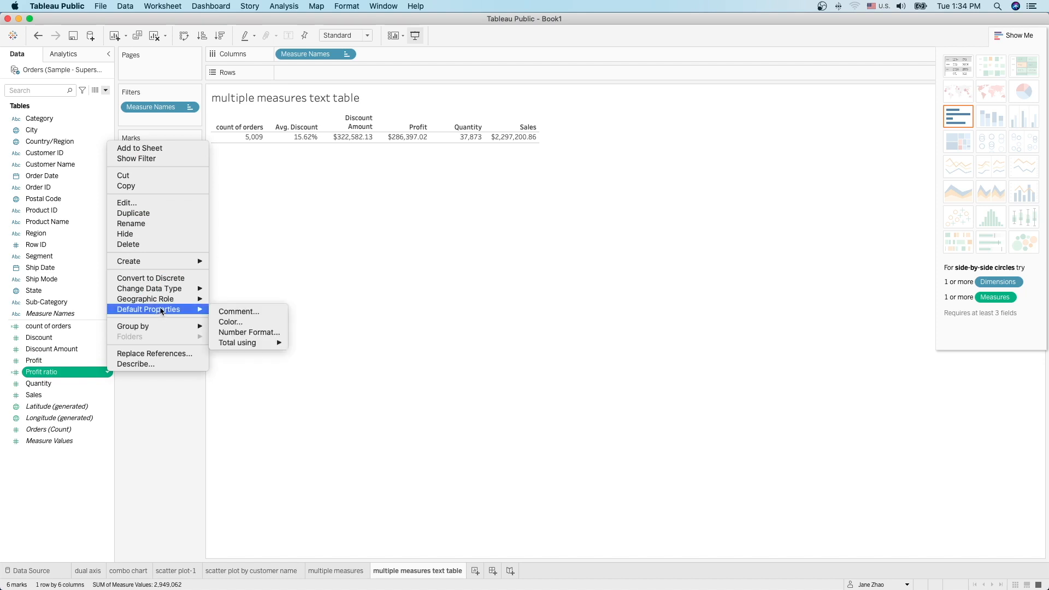
click(264, 333)
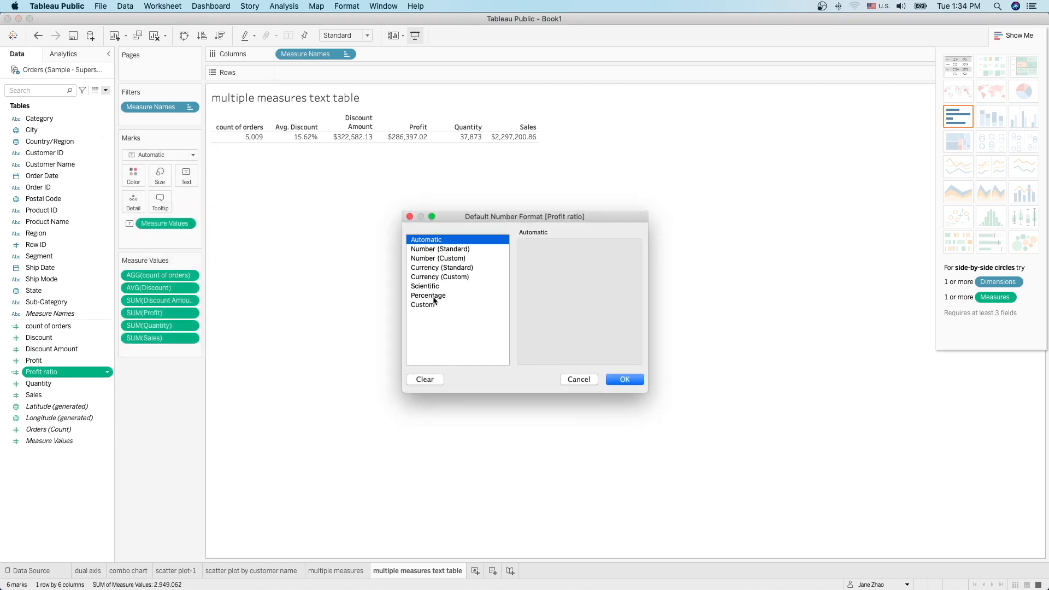
click(435, 296)
click(628, 383)
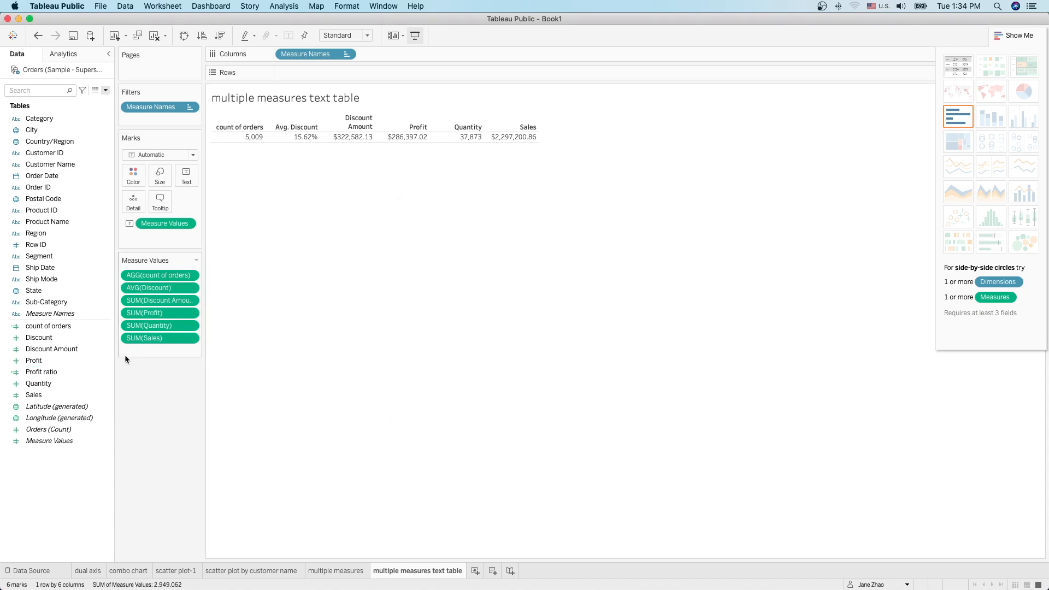
Step: Add Profit ratio to the table's measures and bring the Tableau executive overview sheet forward
drag(38, 376, 134, 354)
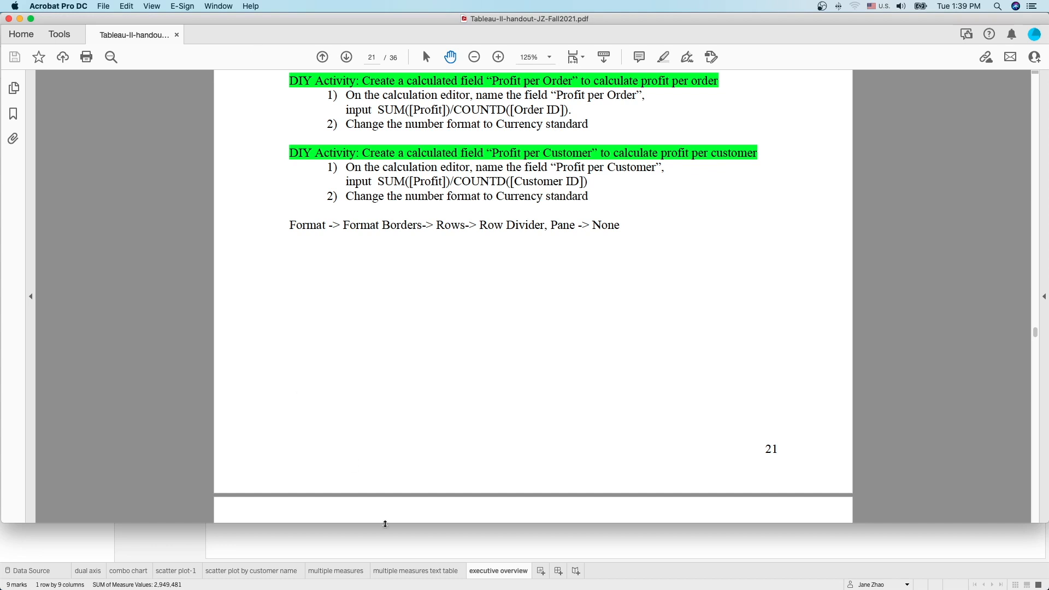
click(390, 533)
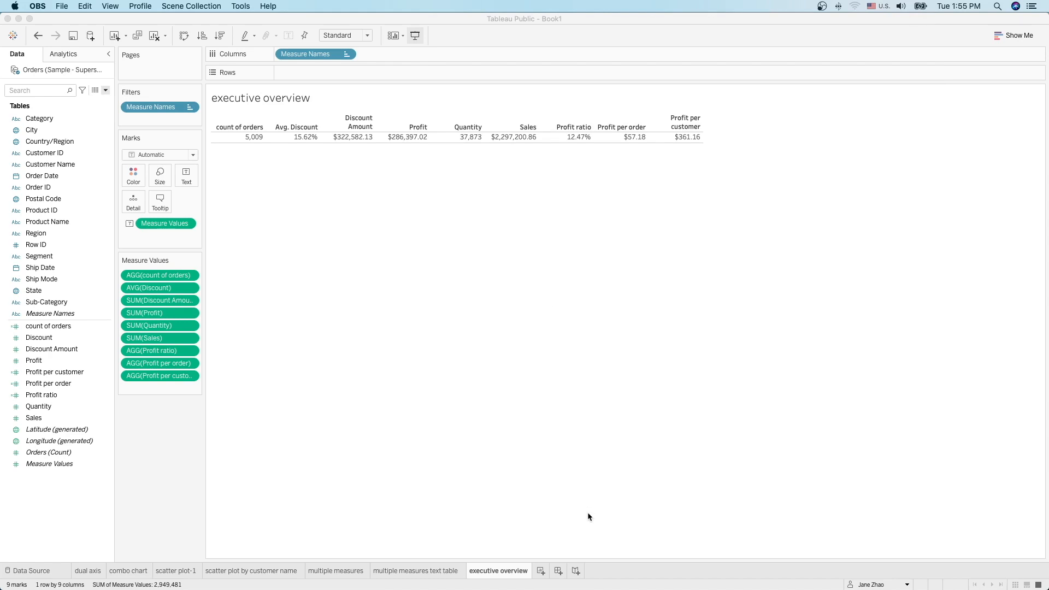
Step: On new Sheet 8, put Profit on Columns twice with YEAR(Order Date) and Category on Rows
click(541, 570)
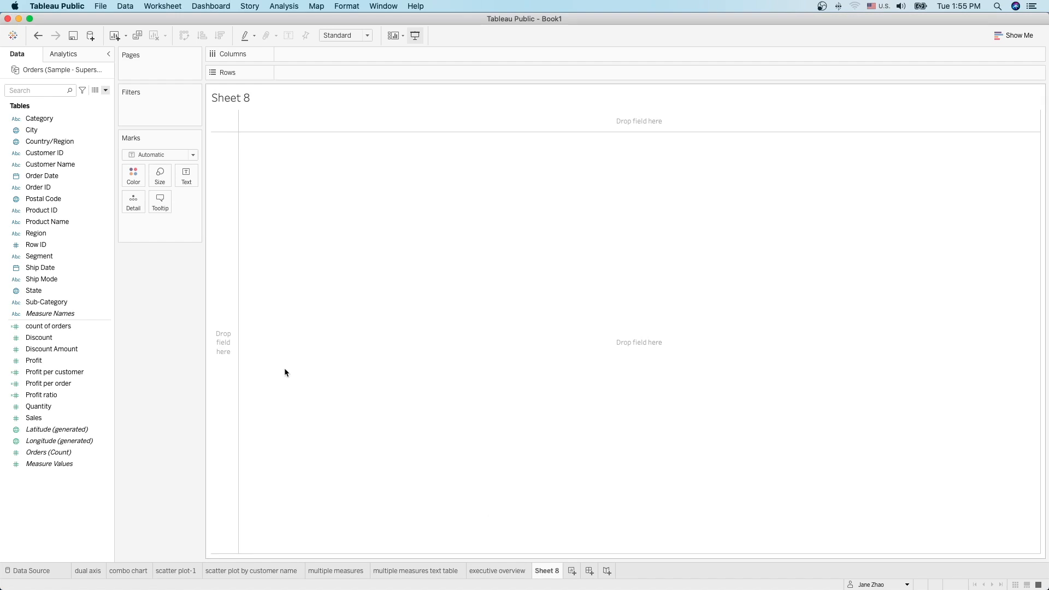
drag(53, 362, 306, 53)
click(54, 187)
drag(47, 177, 296, 74)
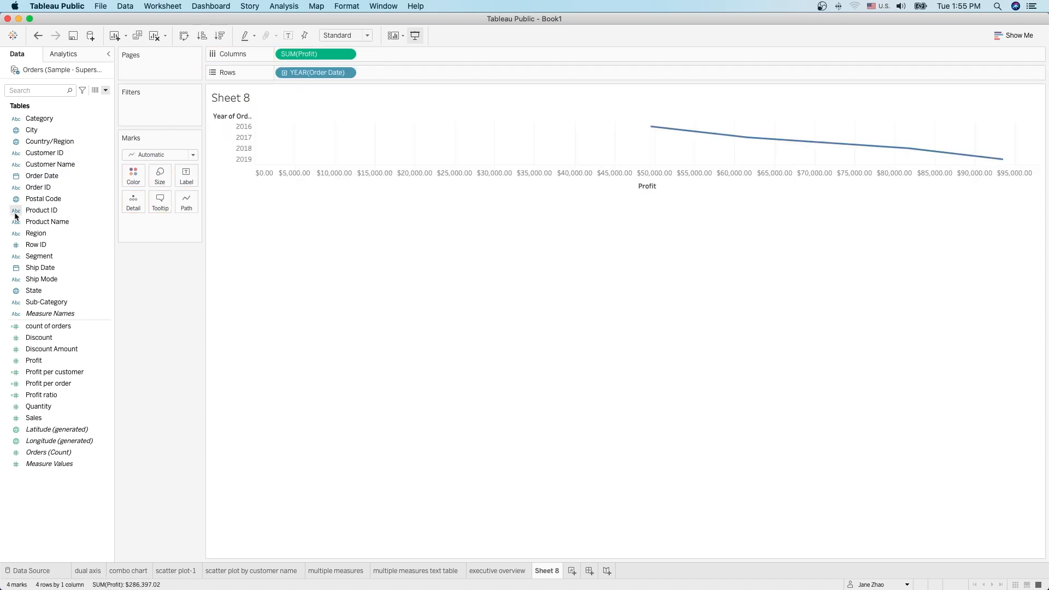
click(38, 121)
drag(38, 124, 372, 72)
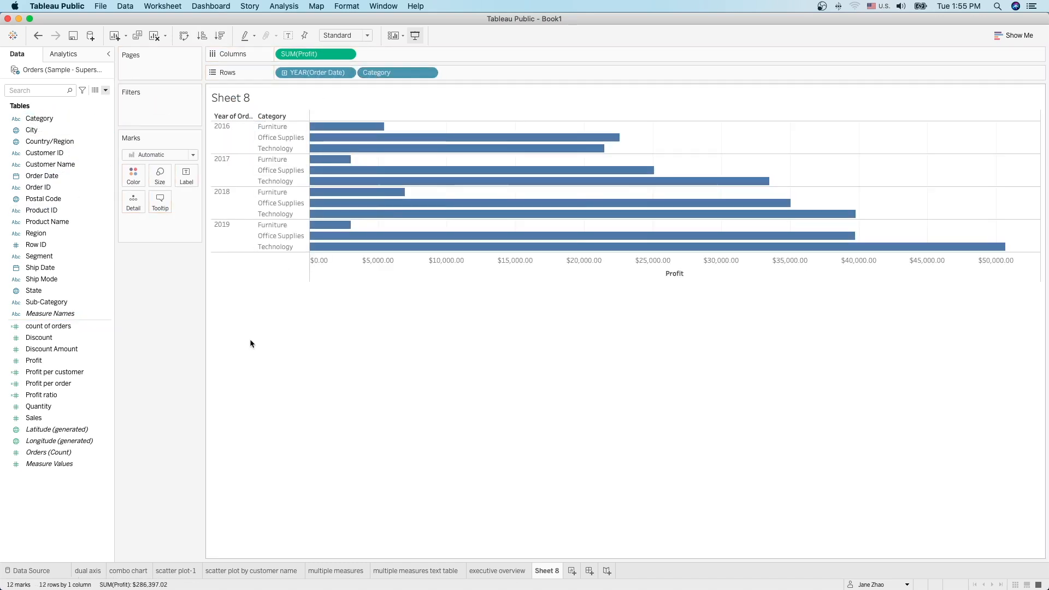
mouse_move(33, 360)
mouse_down()
mouse_move(539, 164)
mouse_move(379, 55)
mouse_up()
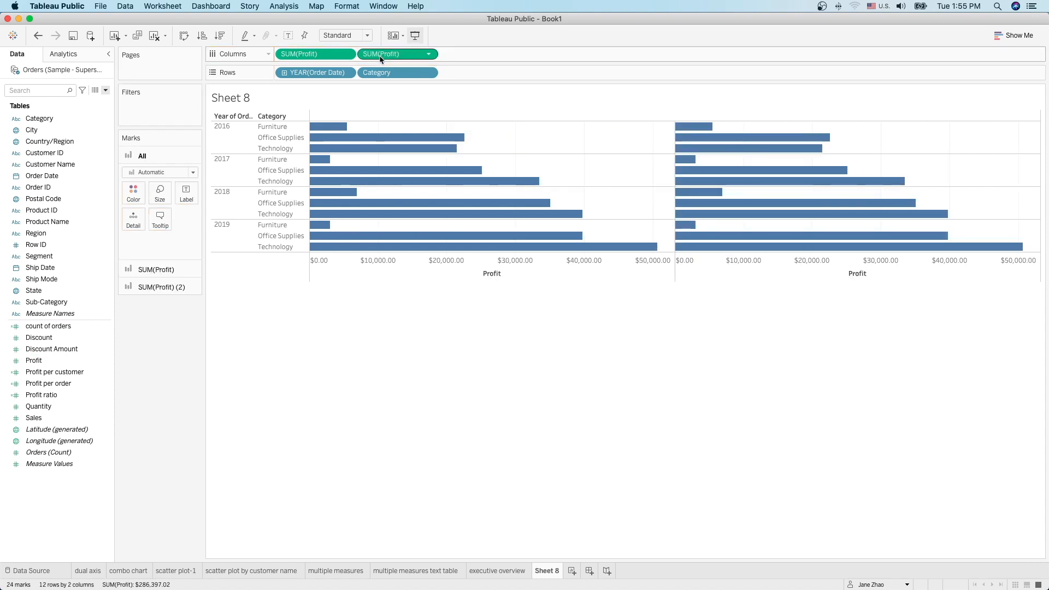
mouse_move(536, 227)
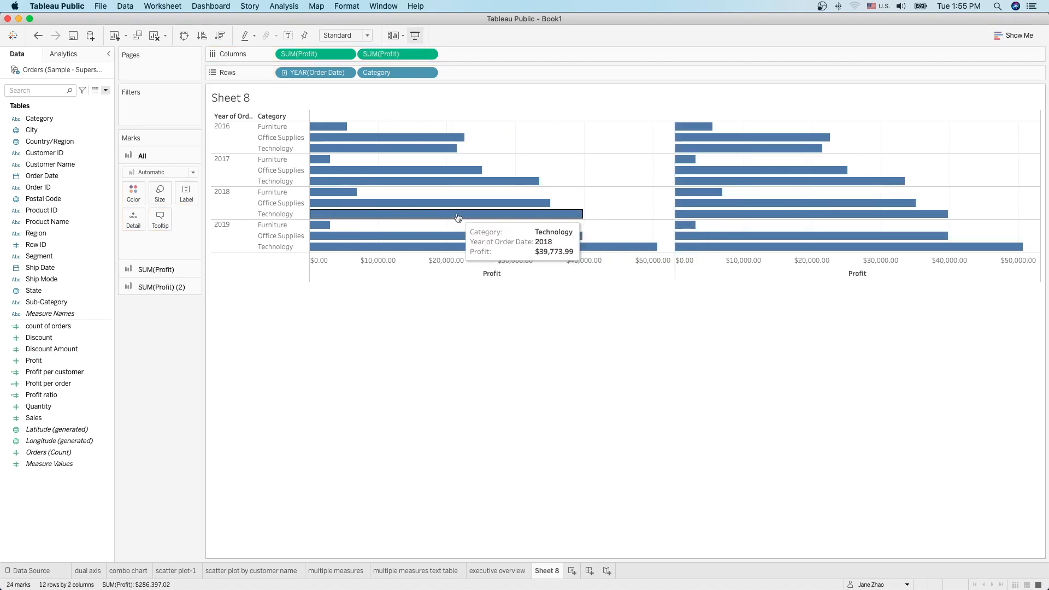
Step: Show mark labels and make the second SUM(Profit) a Percent of Total quick table calculation
click(289, 36)
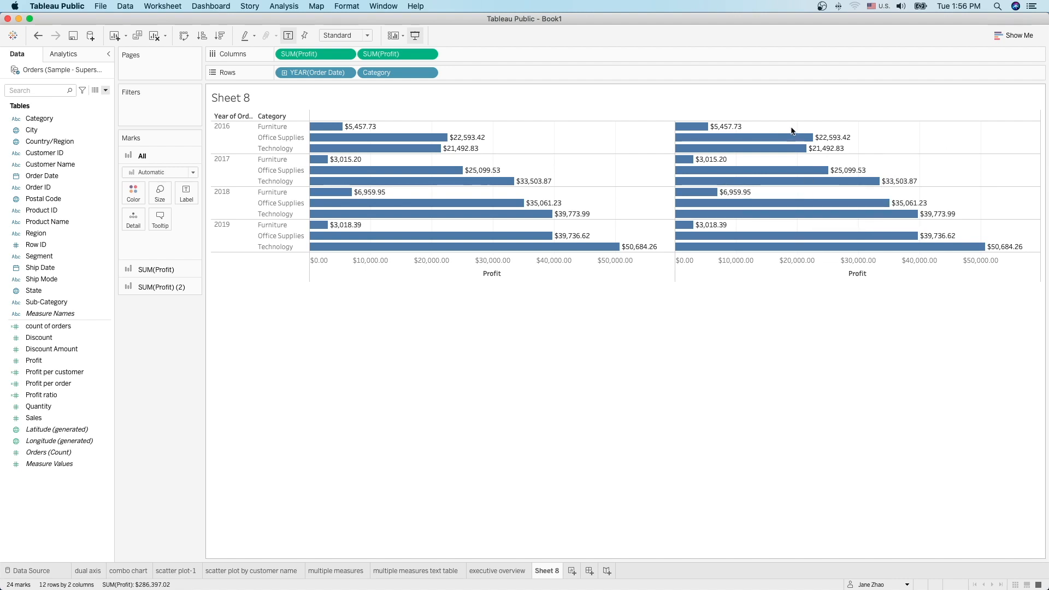
click(429, 56)
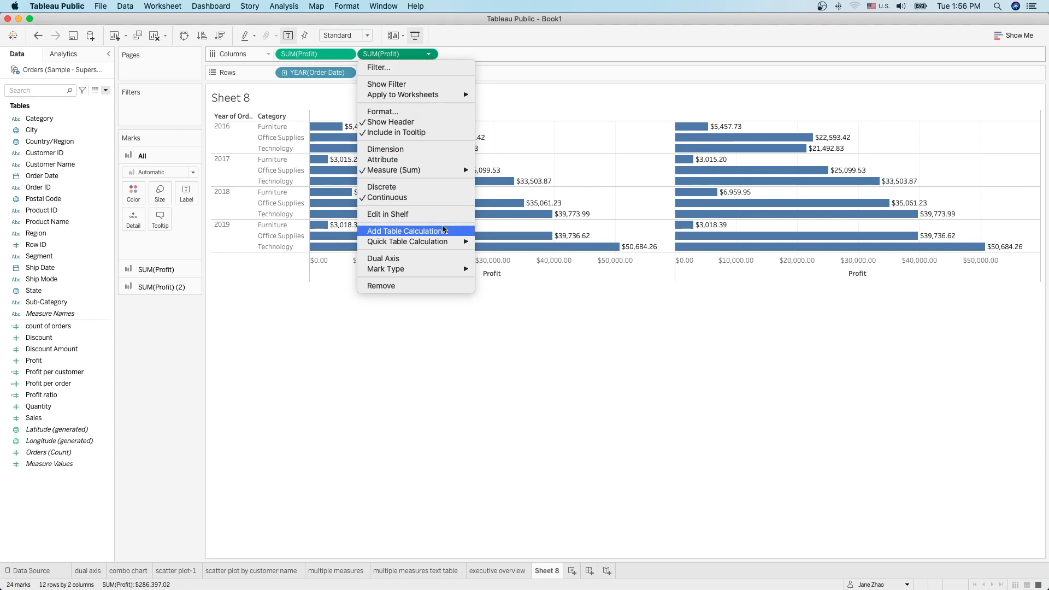
mouse_move(443, 245)
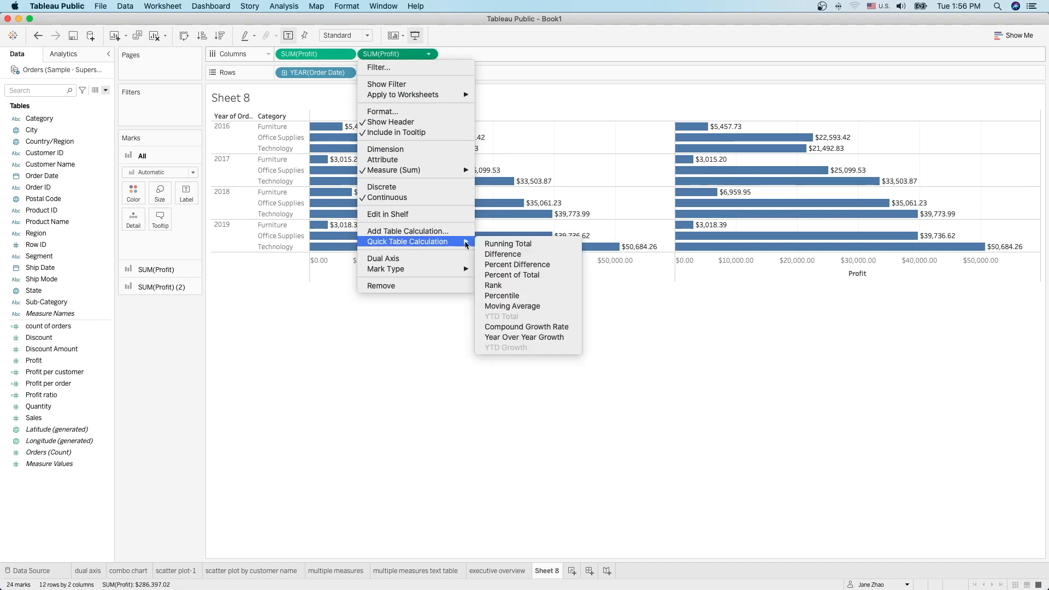
click(540, 281)
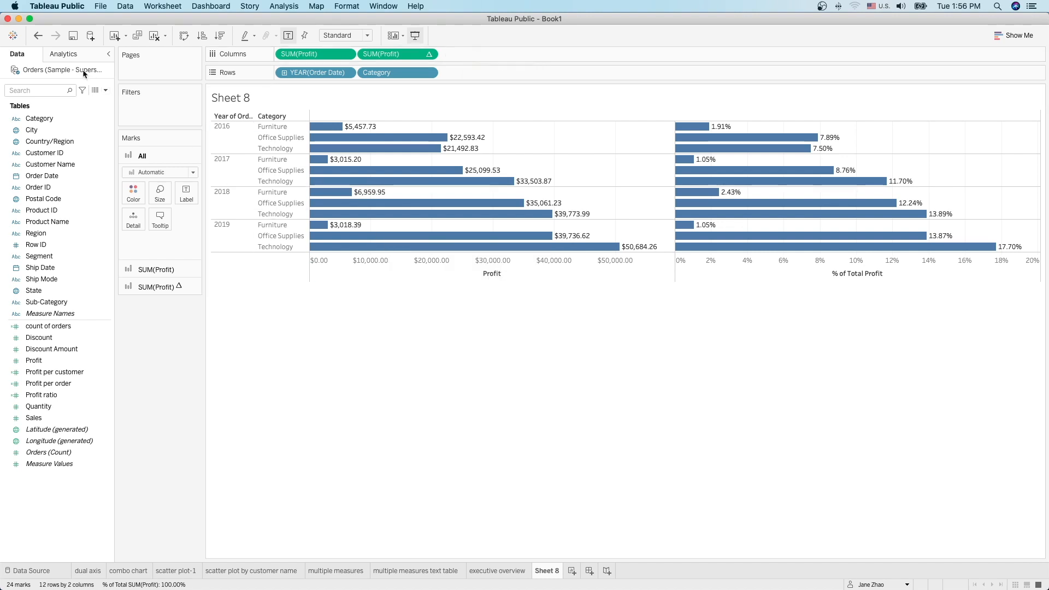
Step: Add yearly Total rows by dragging Totals onto Subtotals in the Analytics pane
click(67, 55)
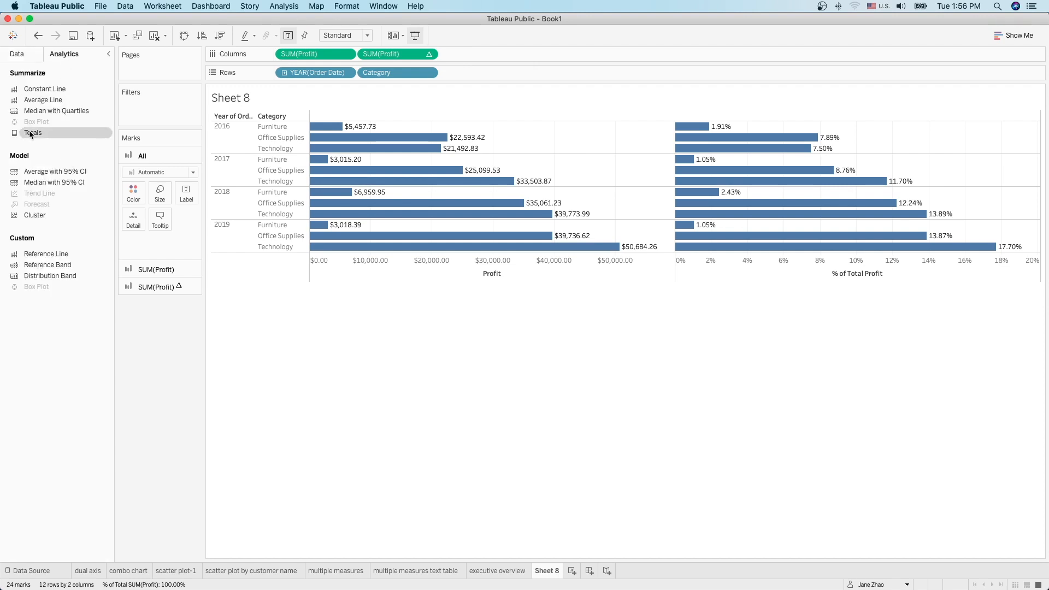
drag(32, 135, 315, 134)
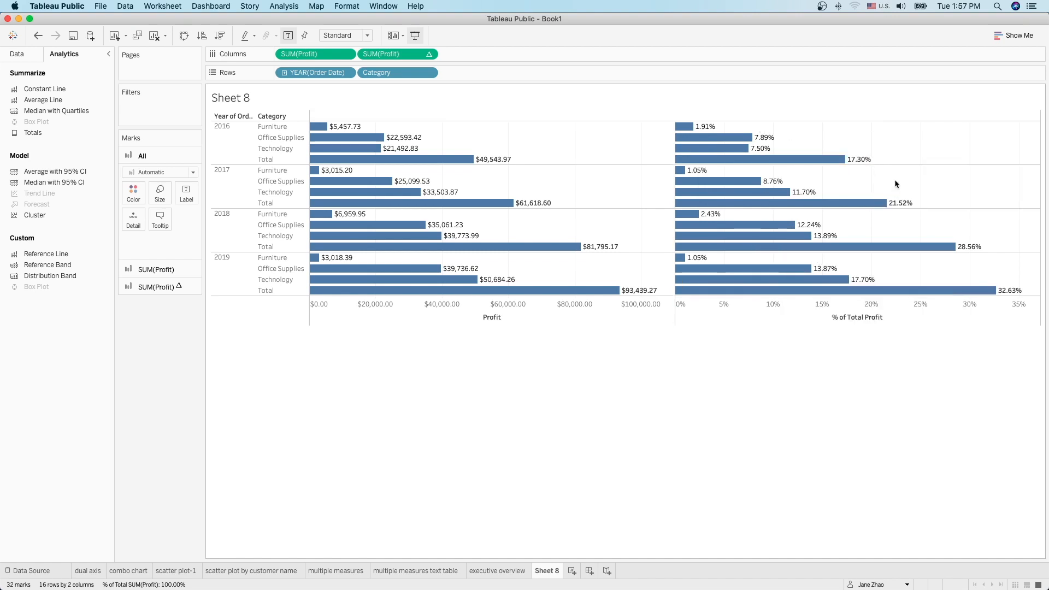
mouse_move(857, 282)
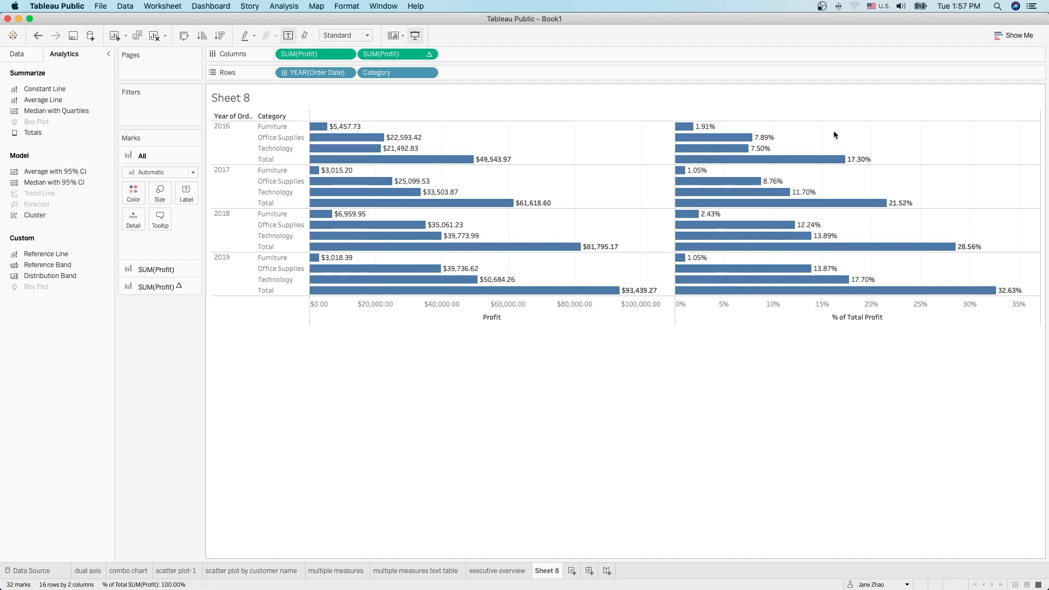
Step: Compute the percent of total using Pane (down) so each year's Total reads 100.00%
click(430, 54)
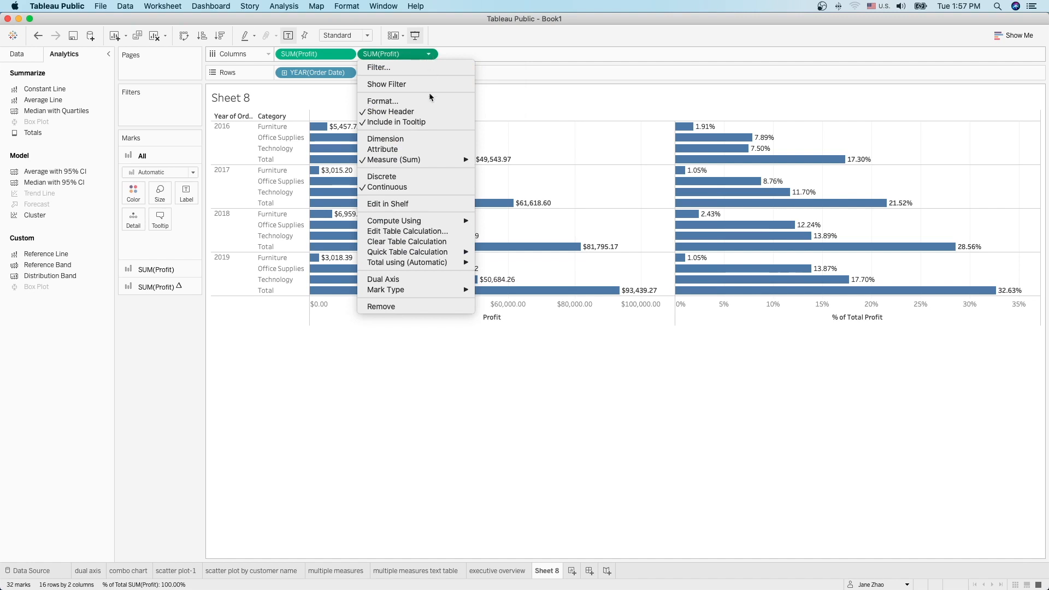
mouse_move(439, 219)
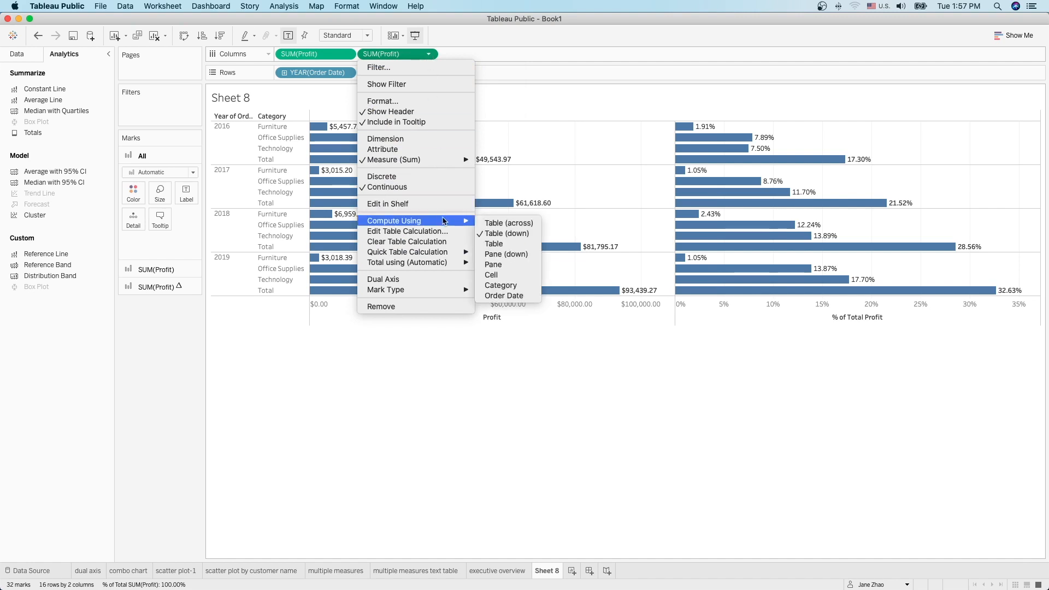
click(528, 255)
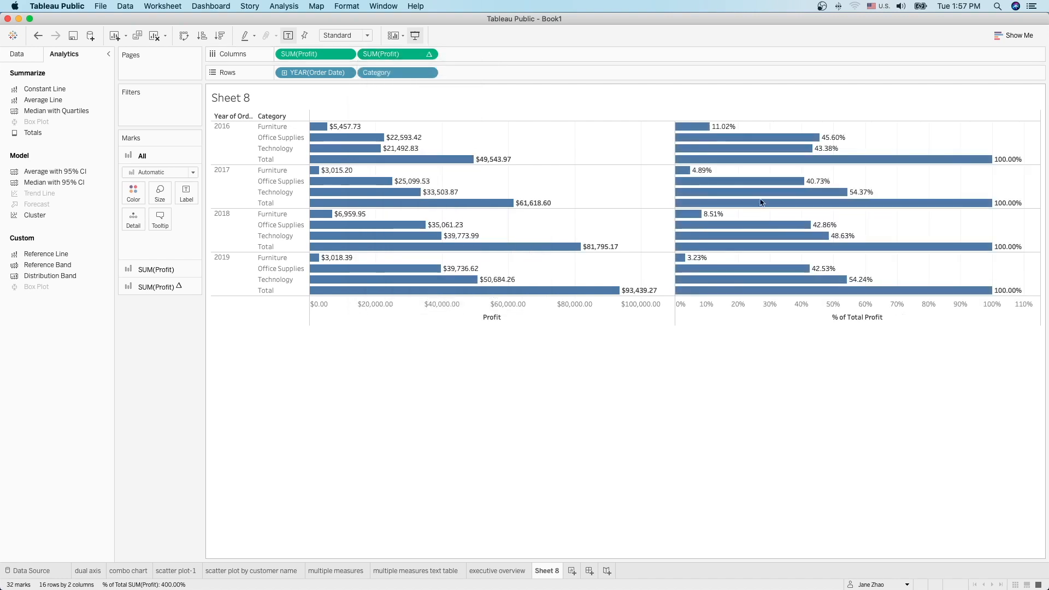
mouse_move(806, 185)
mouse_move(802, 147)
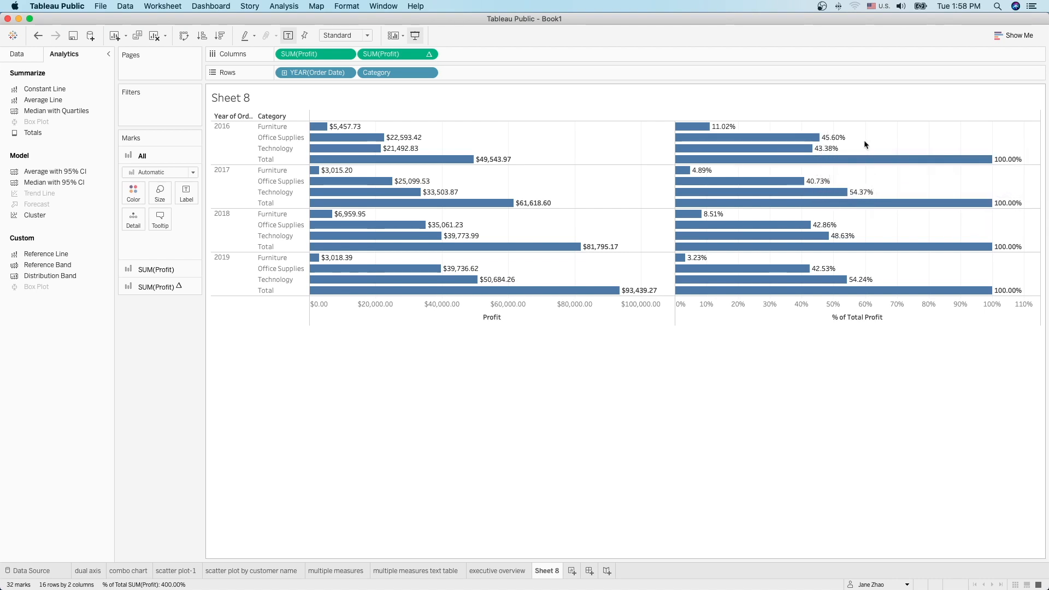
Step: Add a Category filter keeping all three categories, show its checklist, and toggle Furniture off and on
click(17, 57)
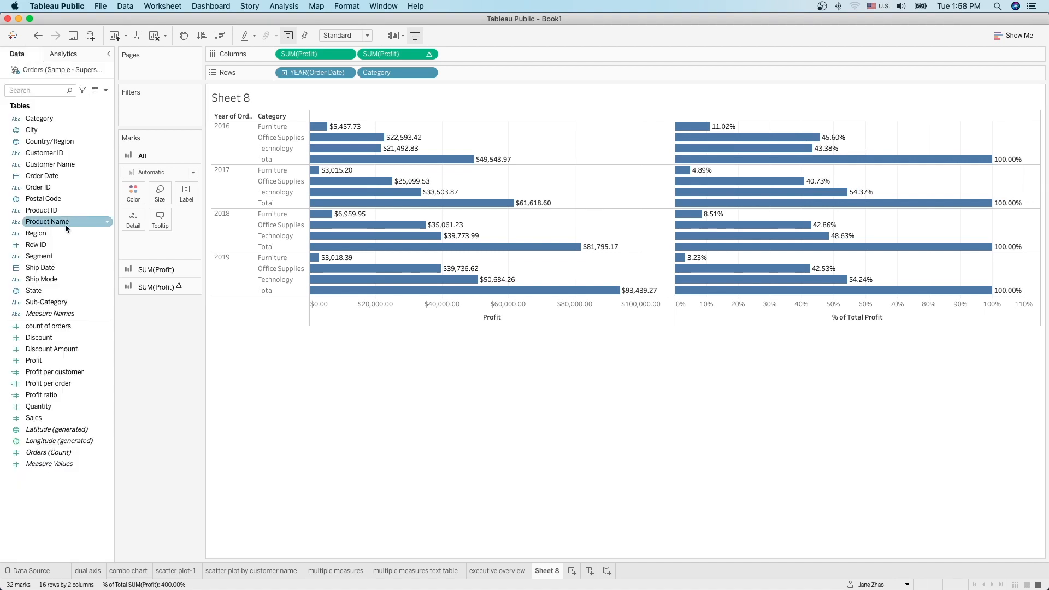
drag(36, 119, 134, 105)
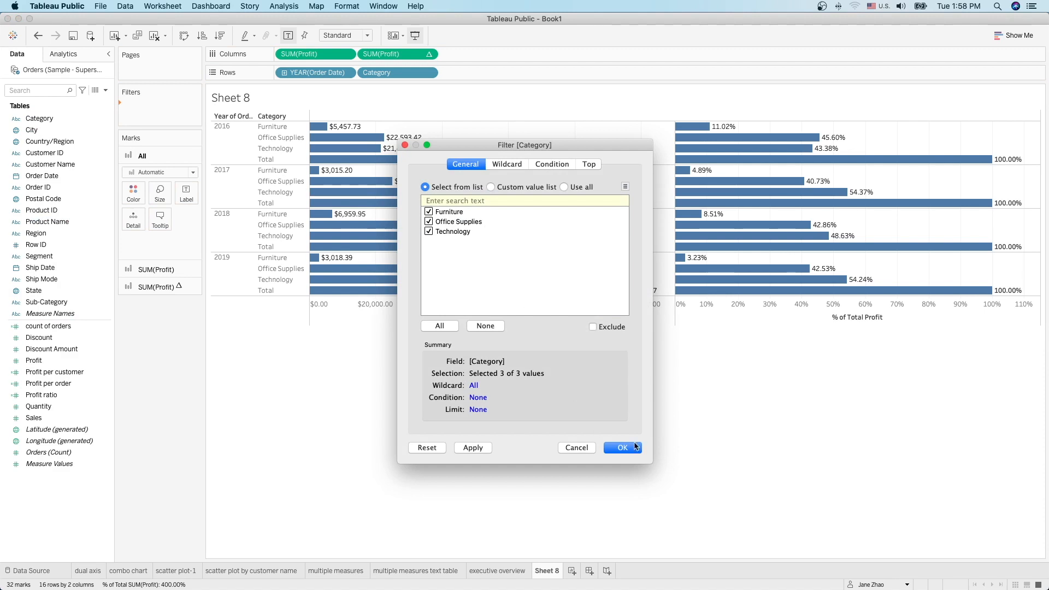
key(Return)
click(192, 107)
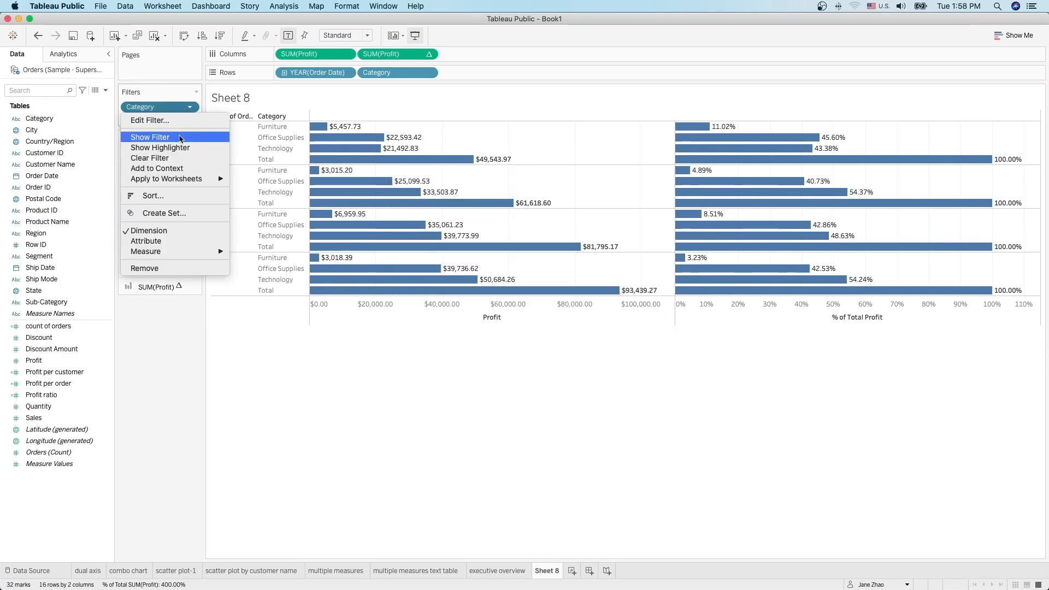
click(179, 137)
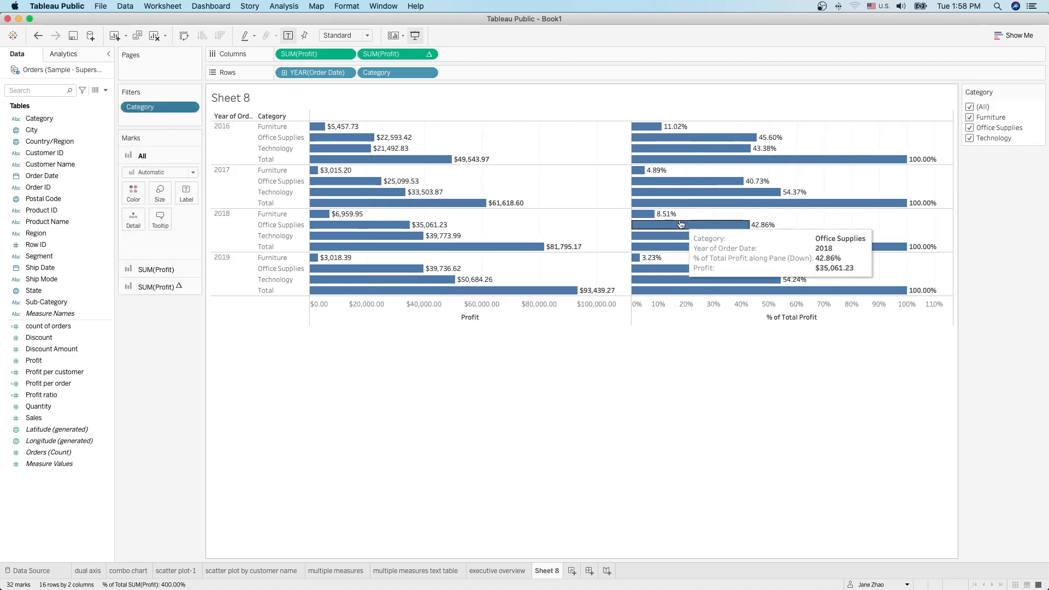
click(970, 117)
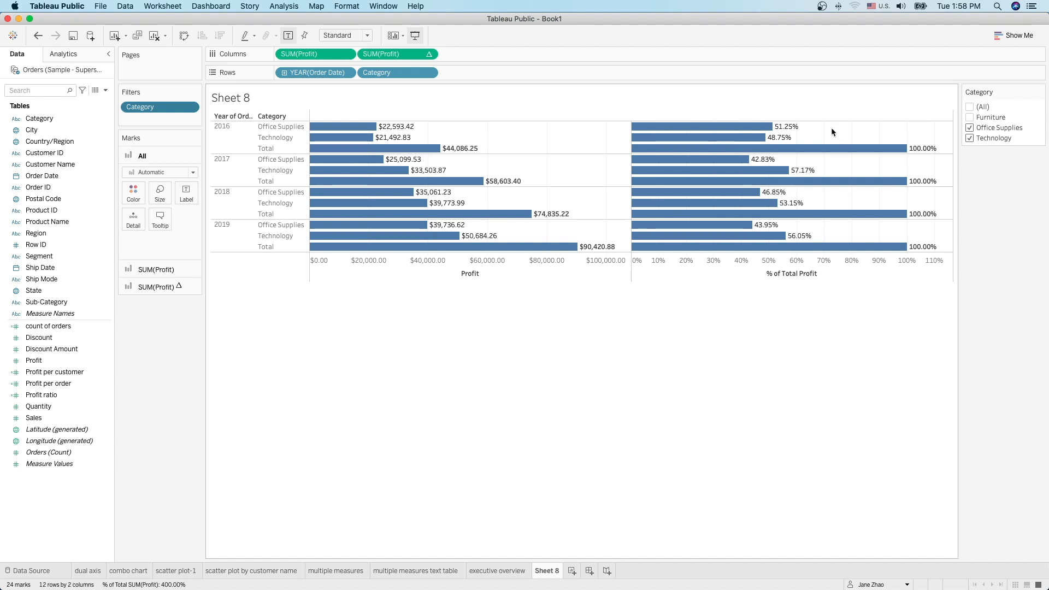
click(970, 117)
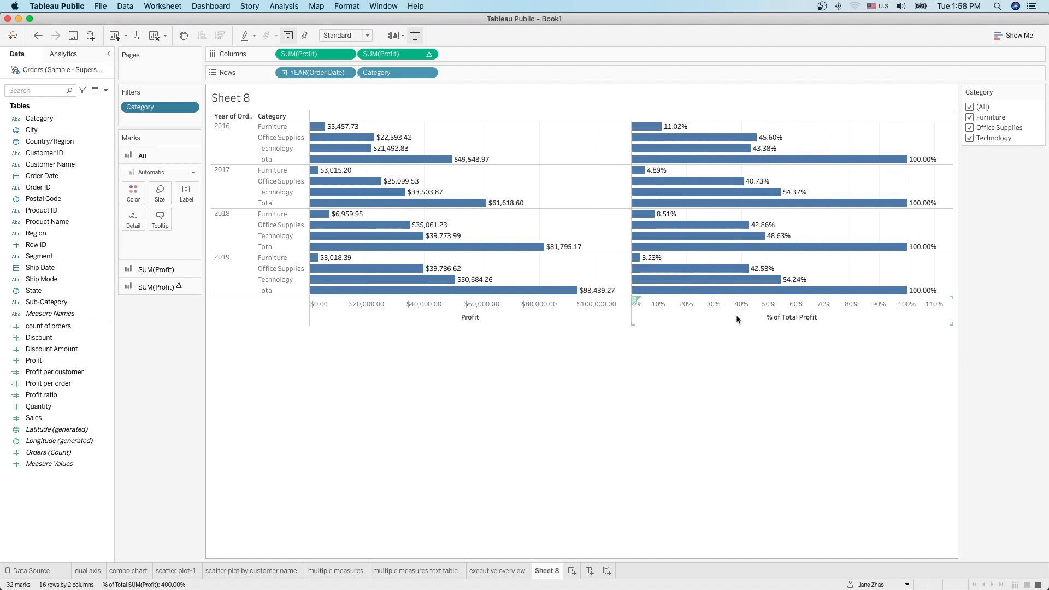
Step: On the executive overview sheet, remove Profit per order from Measure Values and add it back
click(495, 572)
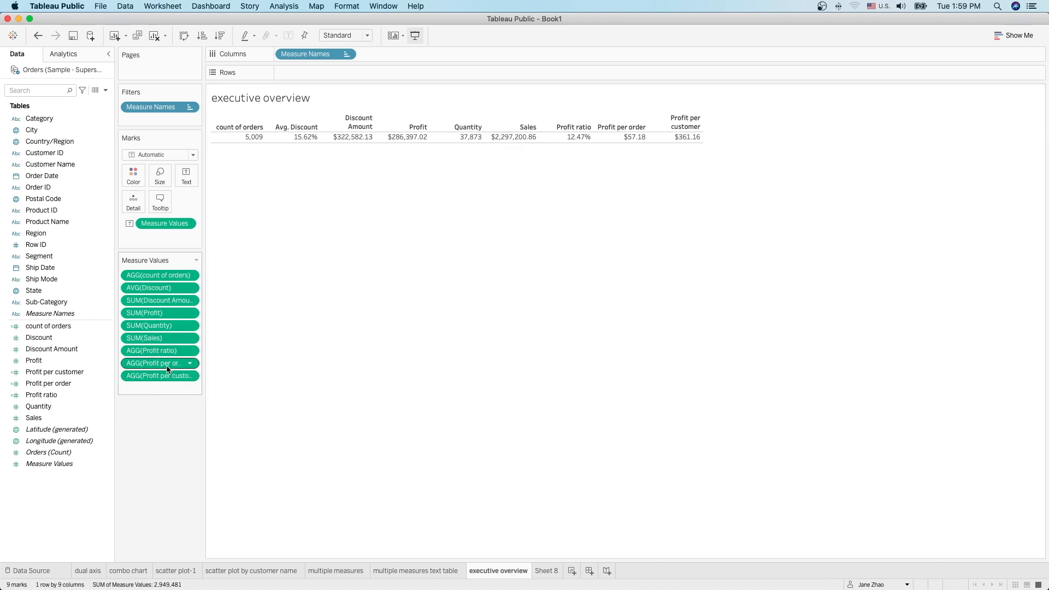
drag(165, 369, 165, 449)
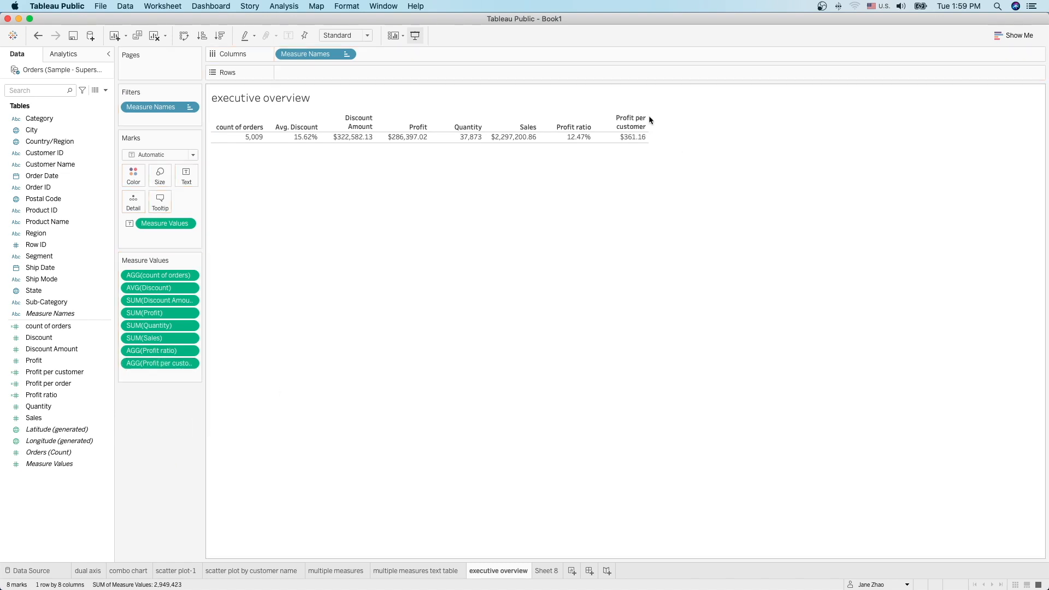
mouse_move(634, 141)
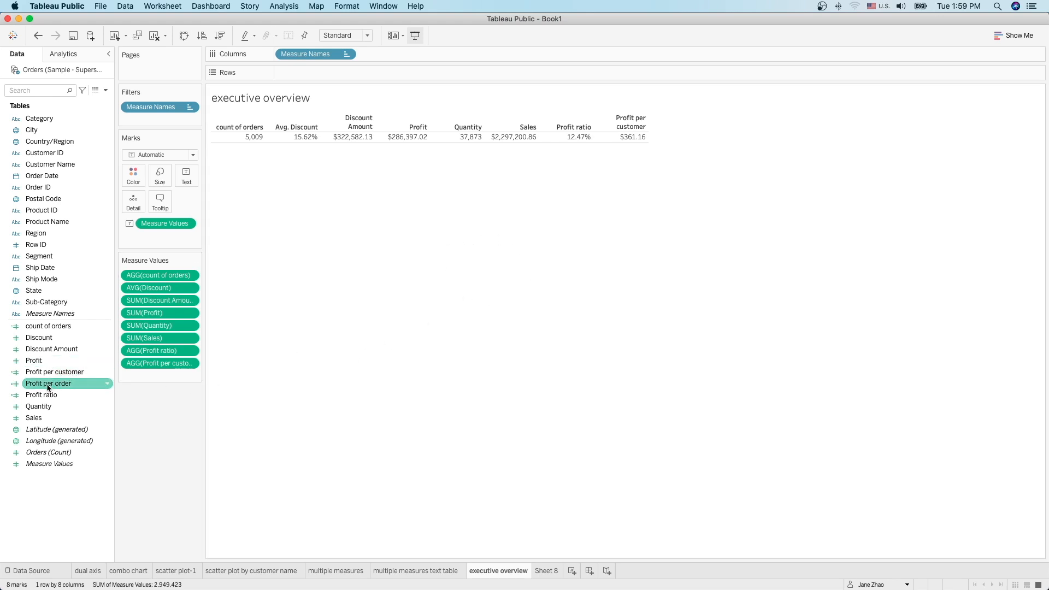
drag(49, 387, 146, 358)
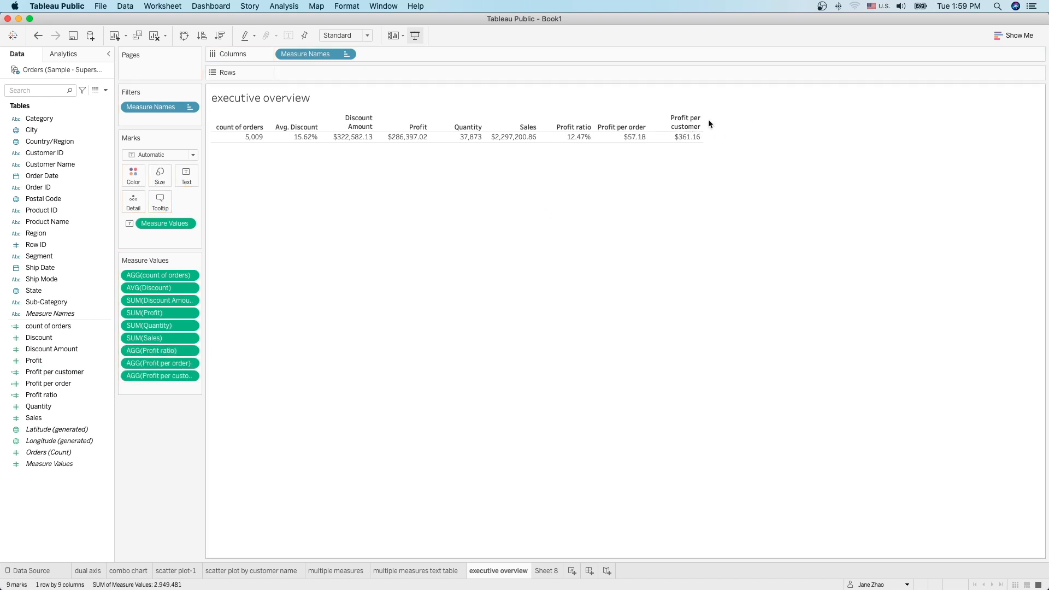
mouse_move(688, 138)
Step: Rename the Sheet 8 chart to 'table calculation' and bring the handout PDF forward
click(553, 571)
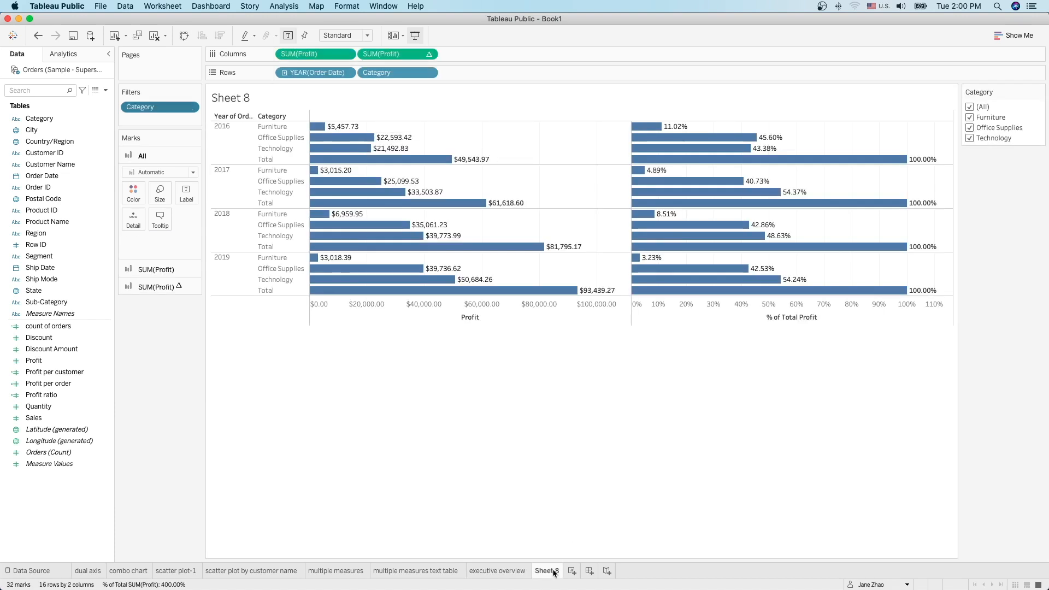
mouse_move(745, 270)
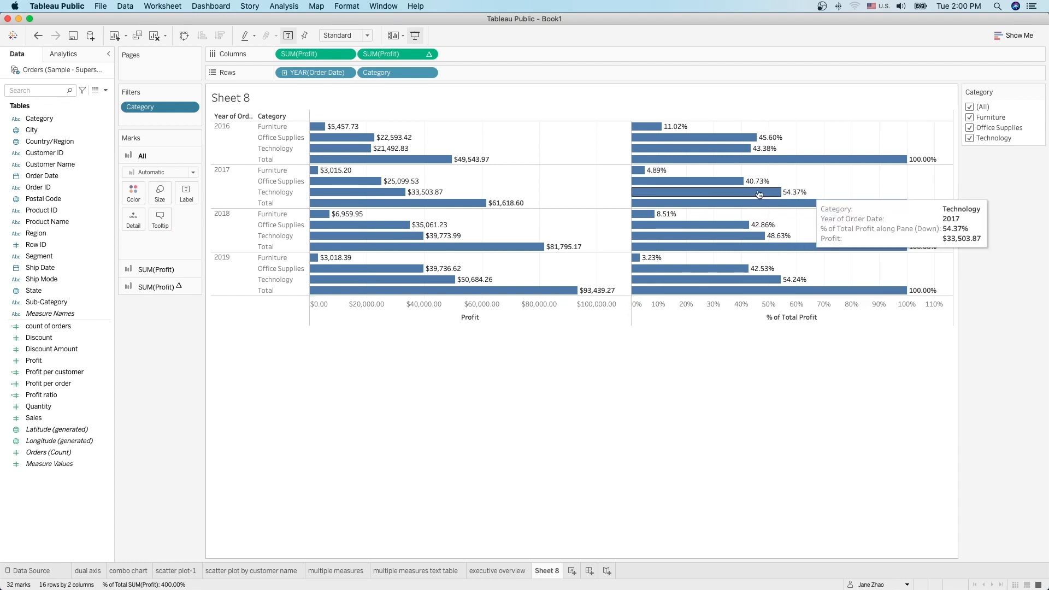
mouse_move(789, 274)
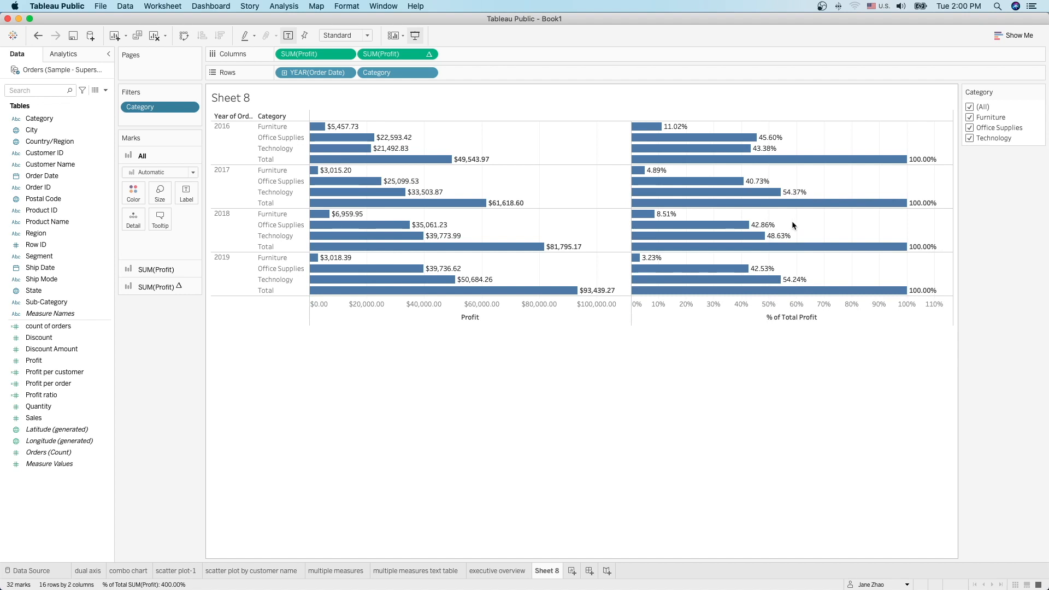
double_click(552, 571)
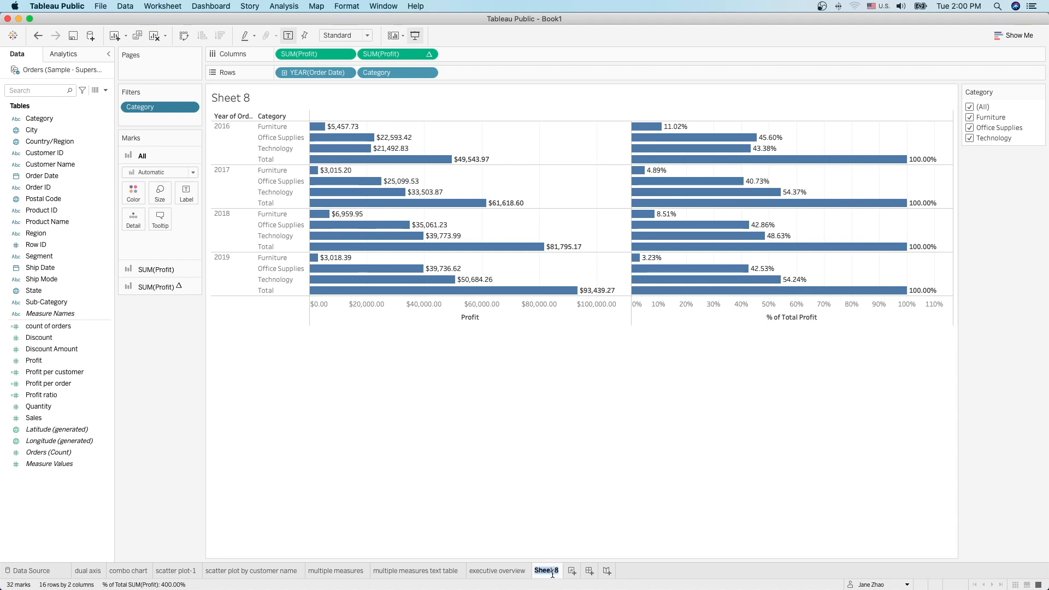
text(tabl)
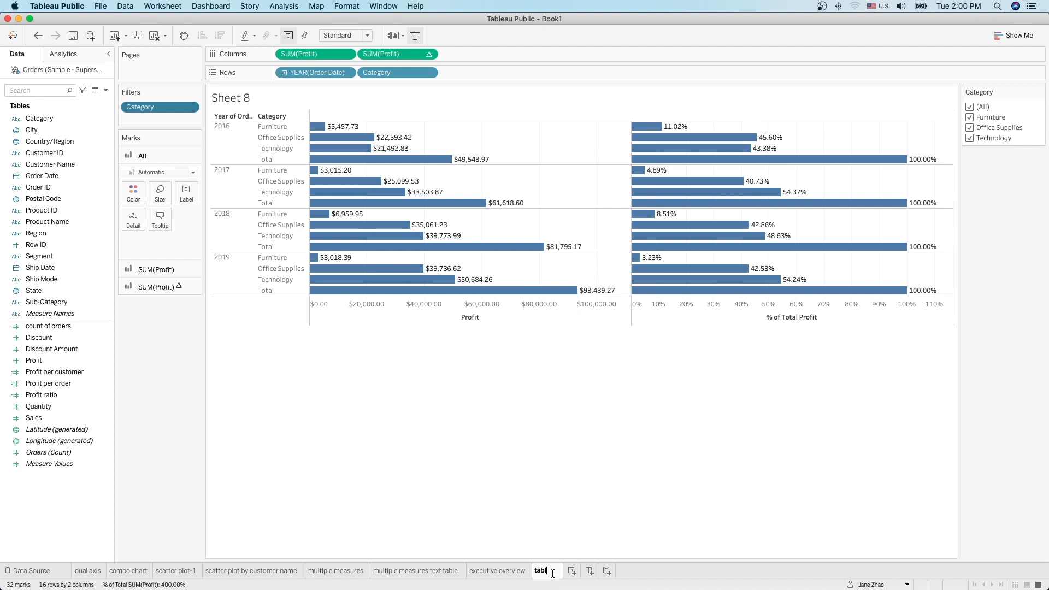
text(e calculation)
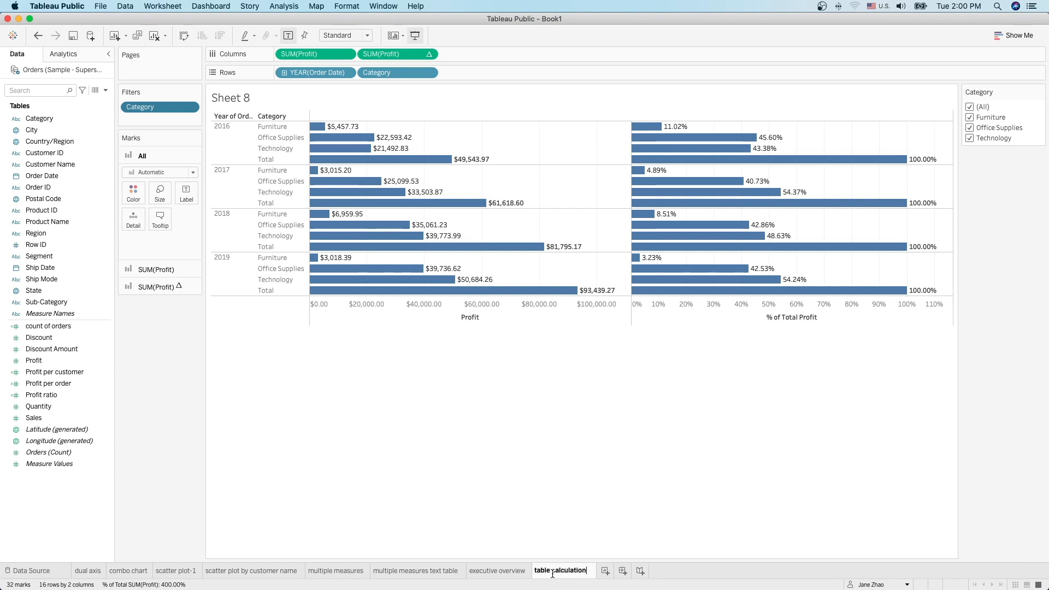
key(Return)
click(823, 576)
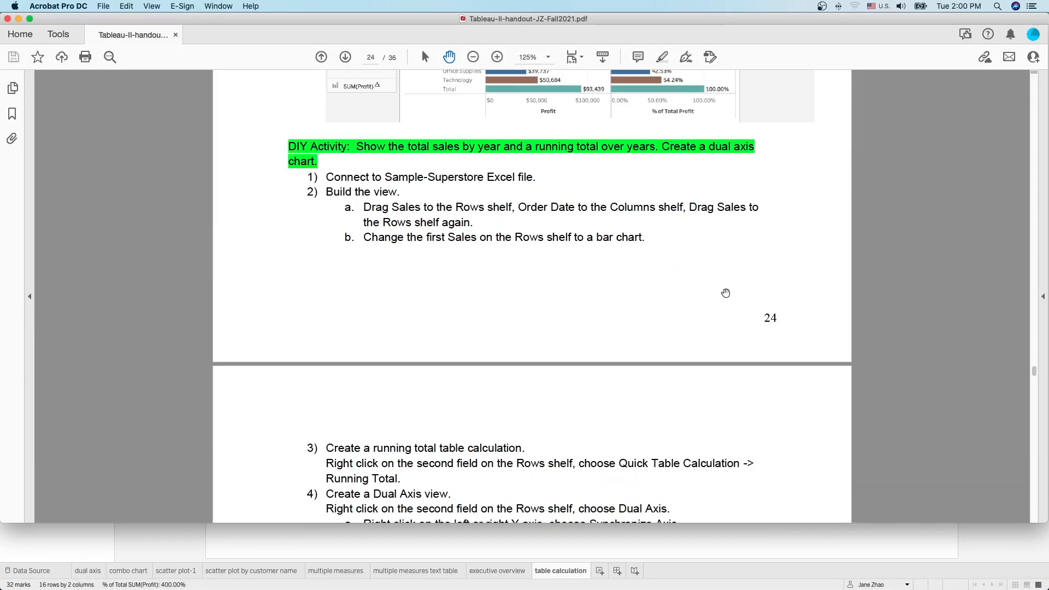
Step: Scroll the handout to page 25's dual-axis final chart and Mapping Your Geographic Data section
scroll(726, 294, down, 3)
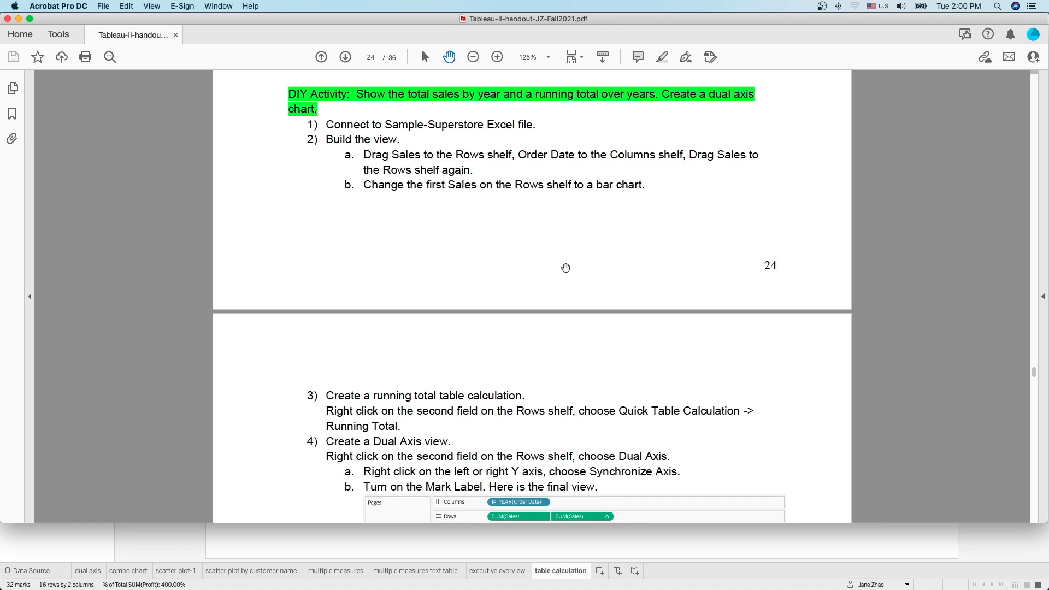
scroll(563, 266, down, 5)
scroll(565, 266, down, 8)
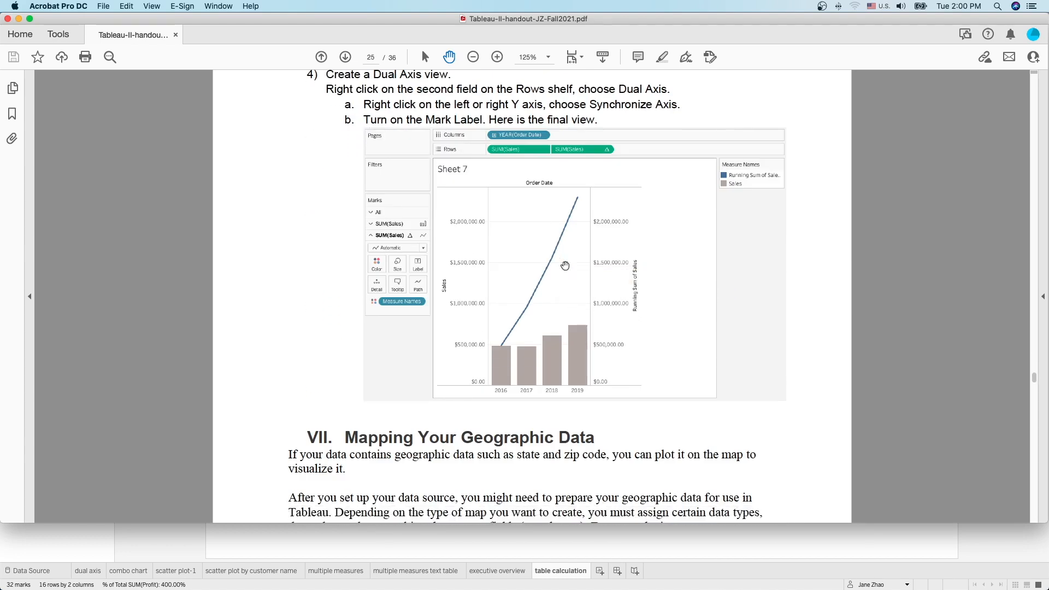
scroll(564, 265, down, 2)
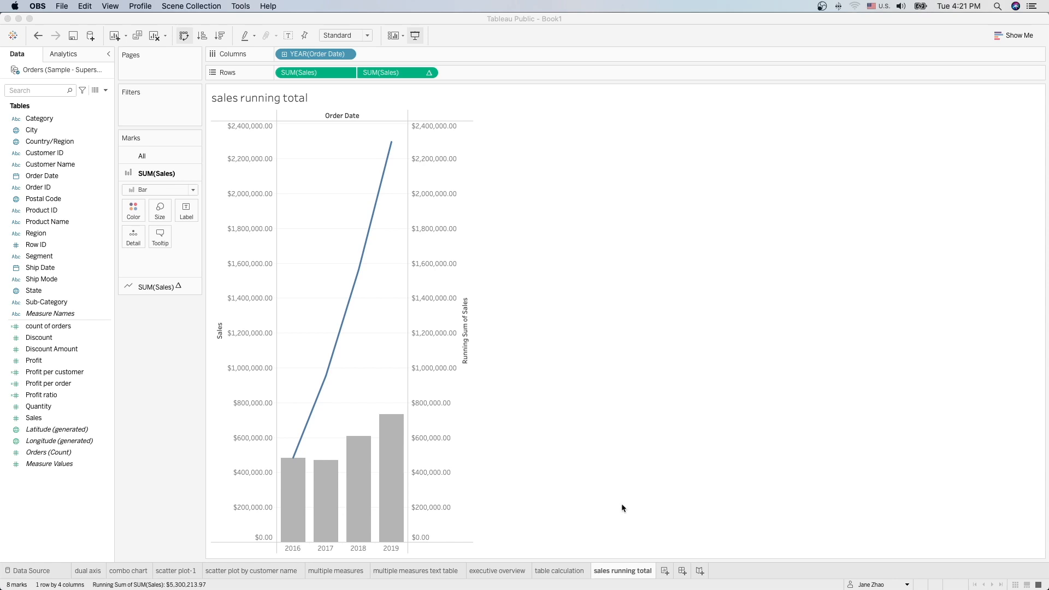
Step: Start Sheet 10 and drop State into the view to plot US states as dots
click(665, 571)
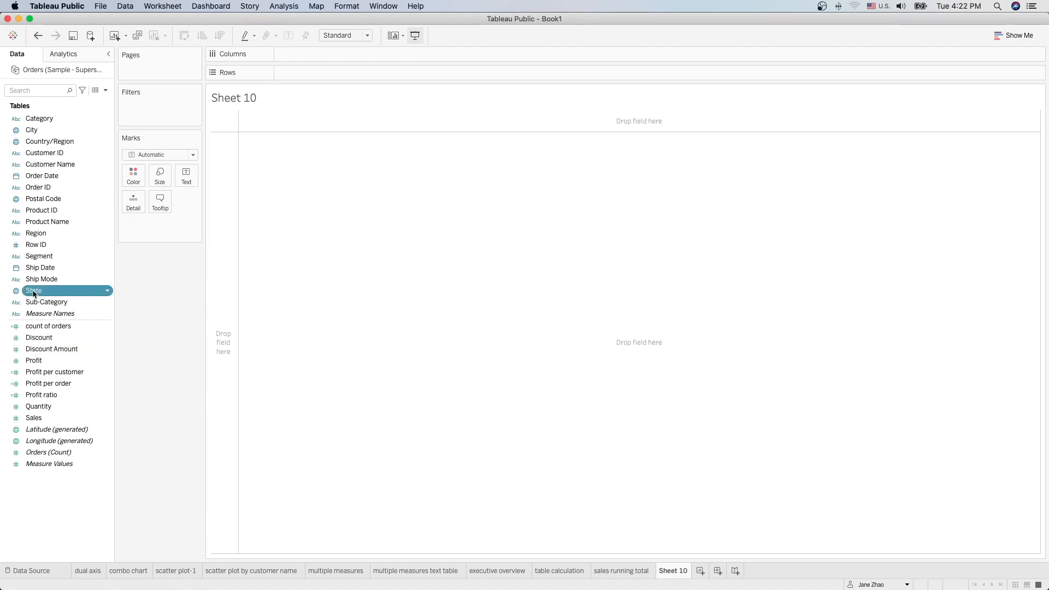
drag(34, 294, 543, 293)
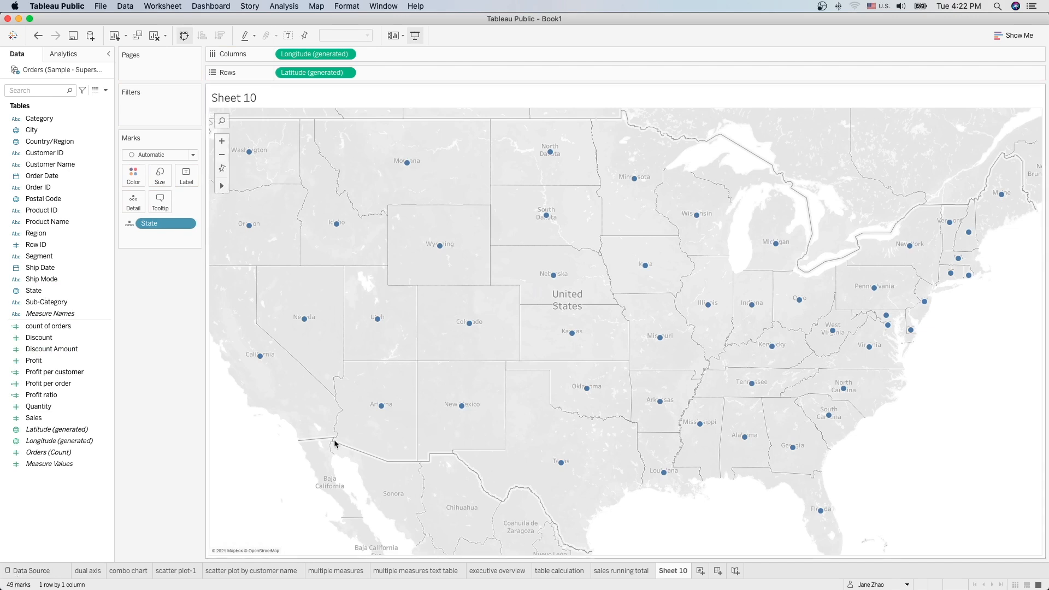
mouse_move(572, 334)
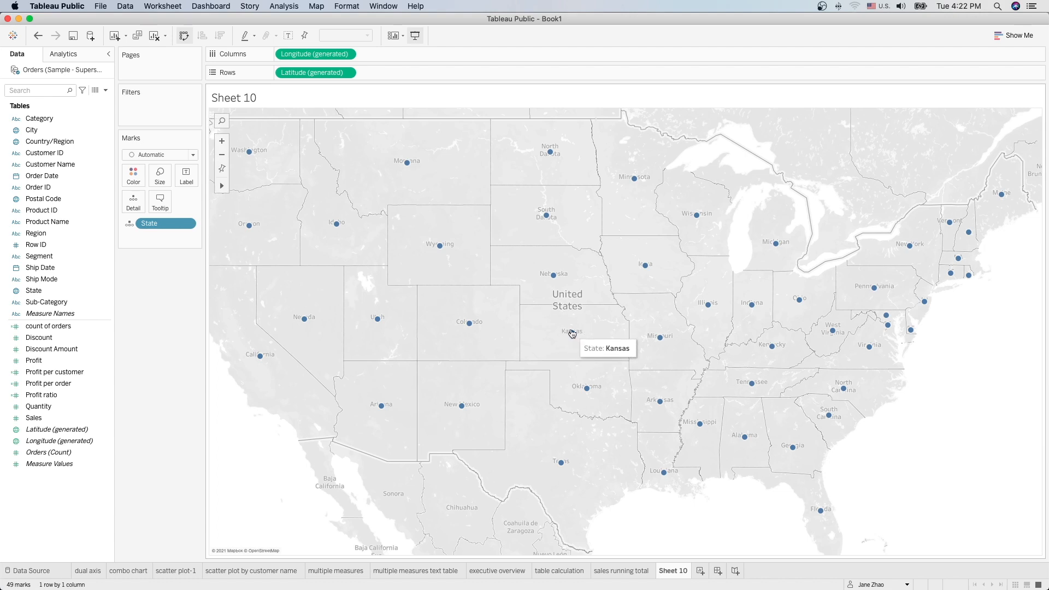
click(31, 571)
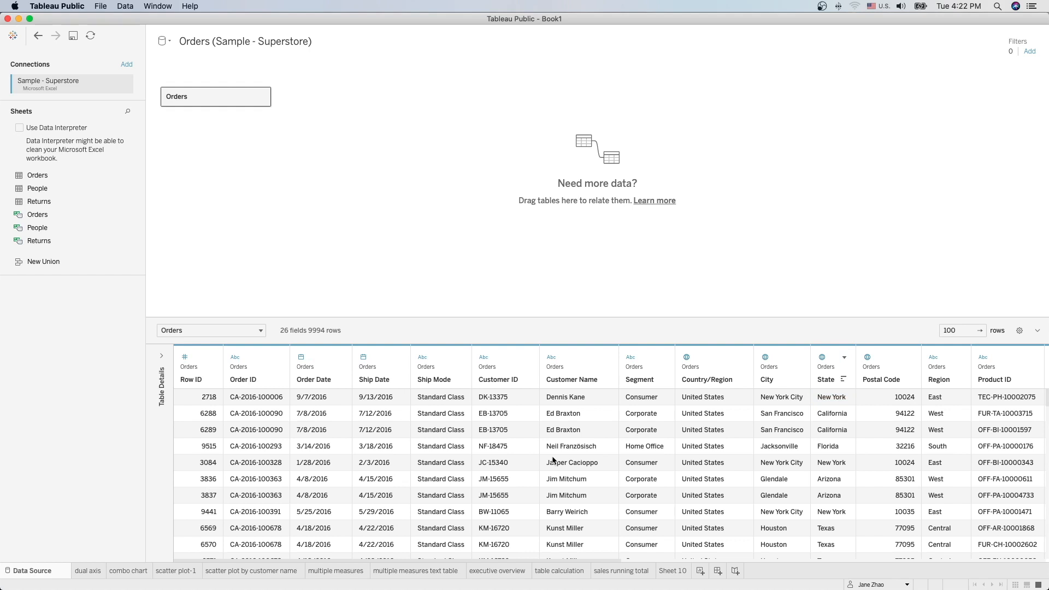
click(846, 358)
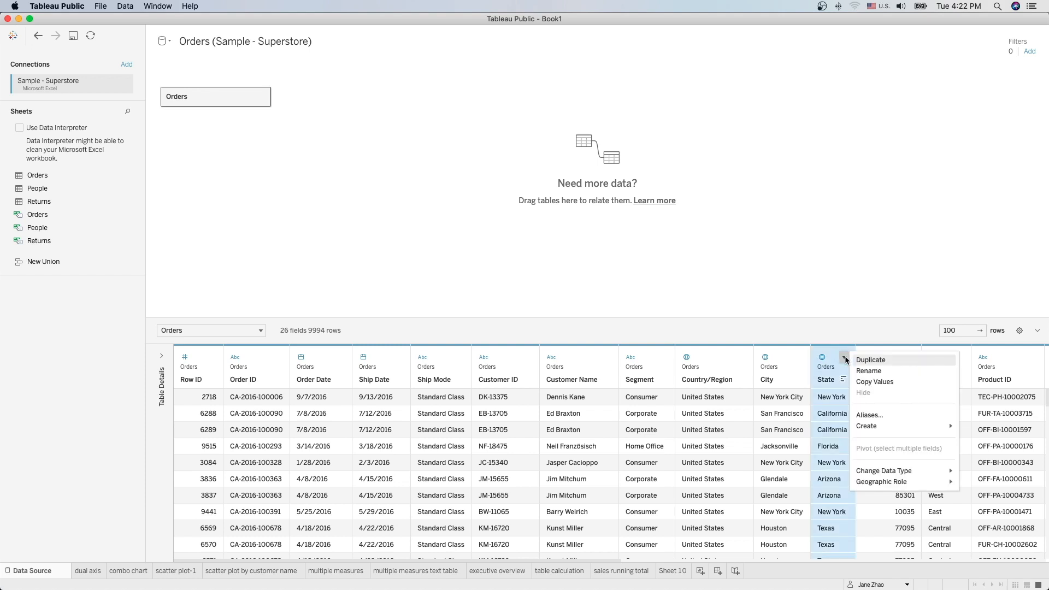
mouse_move(889, 474)
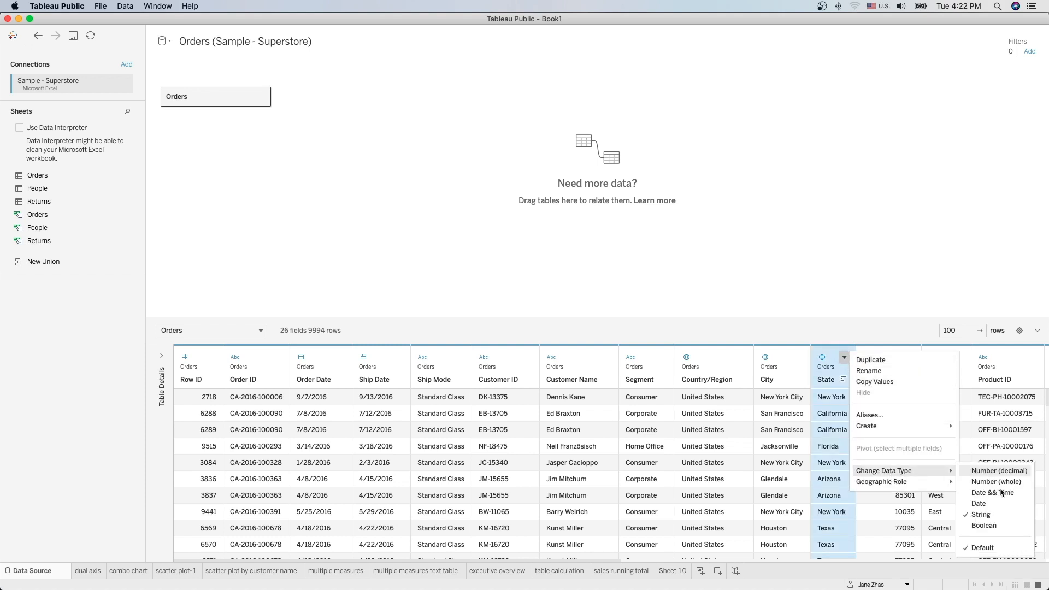
click(844, 323)
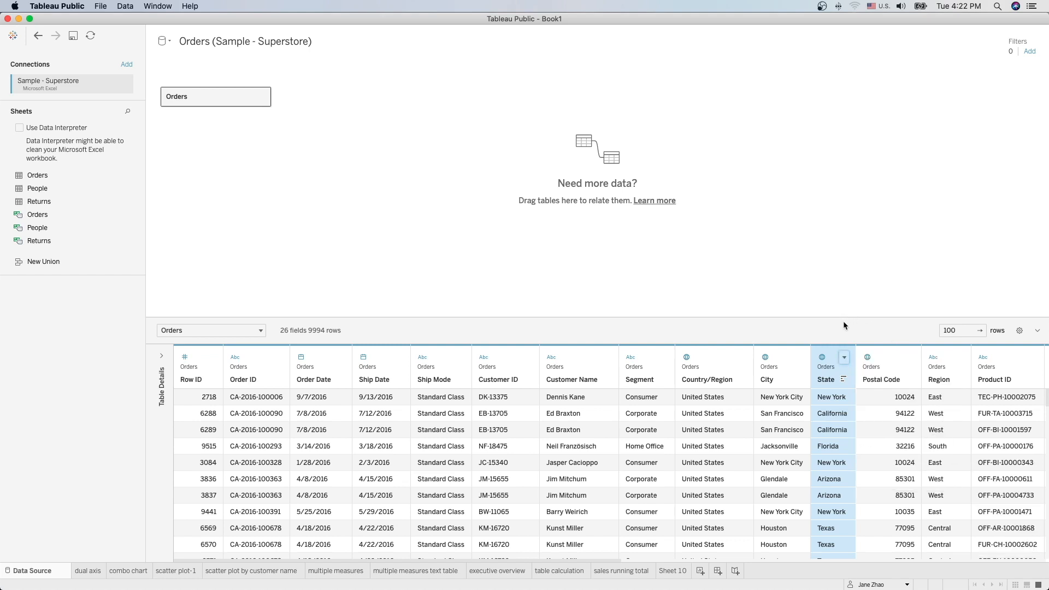
click(844, 358)
mouse_move(897, 482)
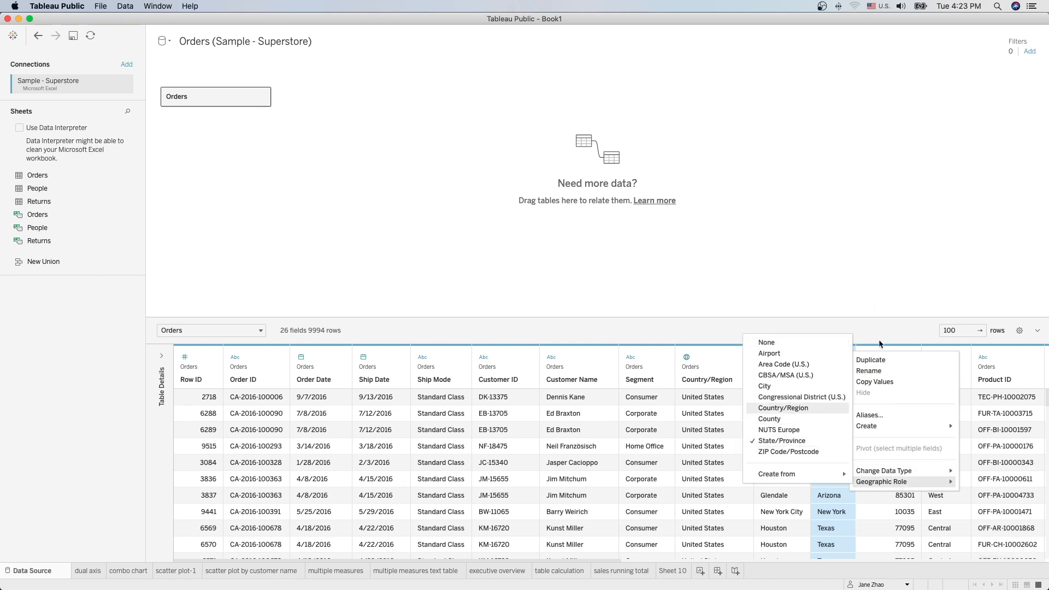
click(848, 278)
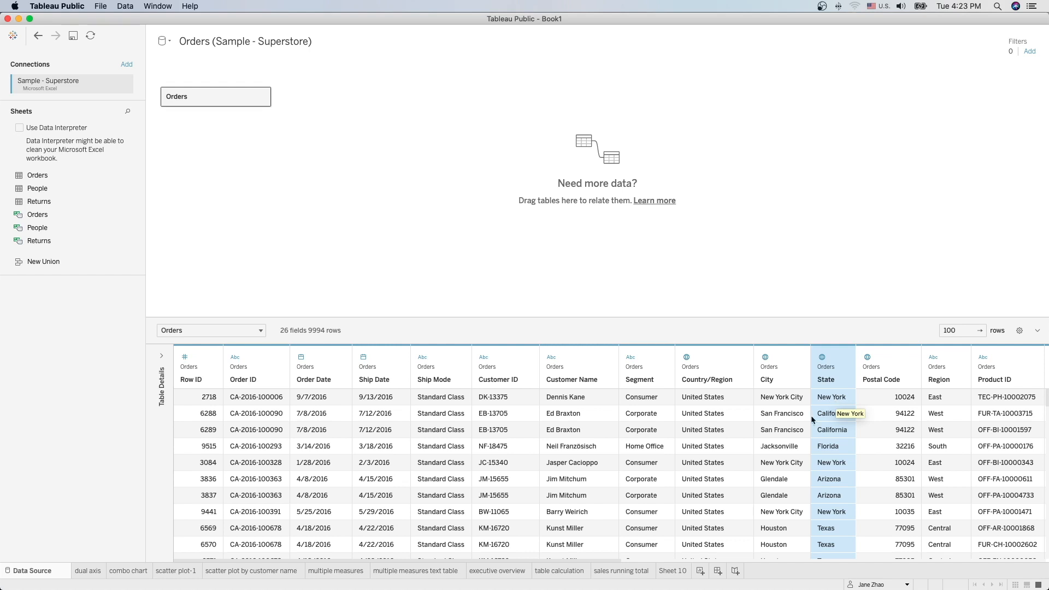
click(676, 573)
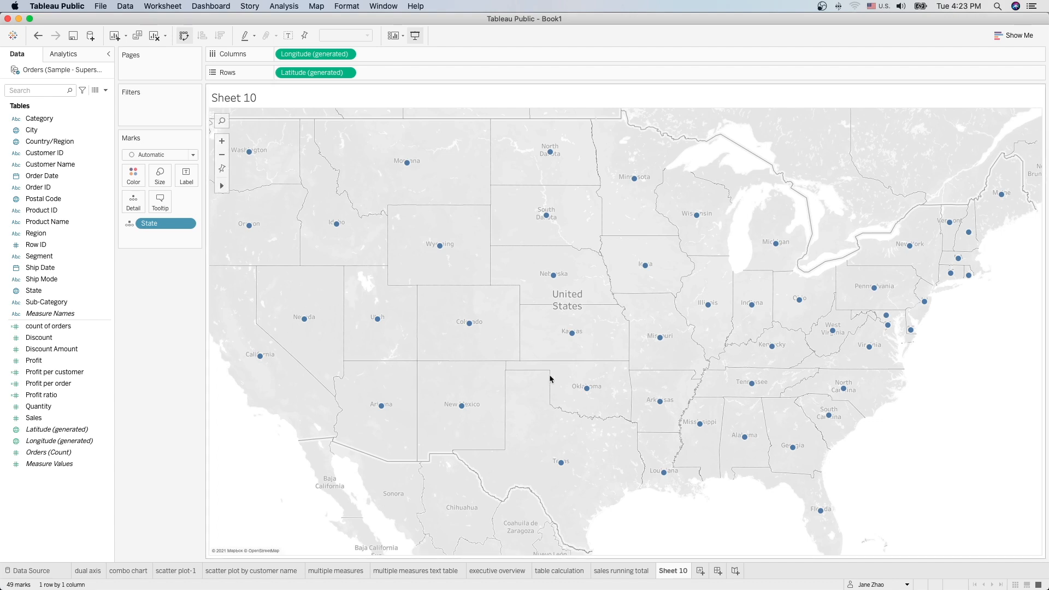
Step: Color the states by Profit using Orange-Blue Diverging, stepped to 2 steps
click(50, 291)
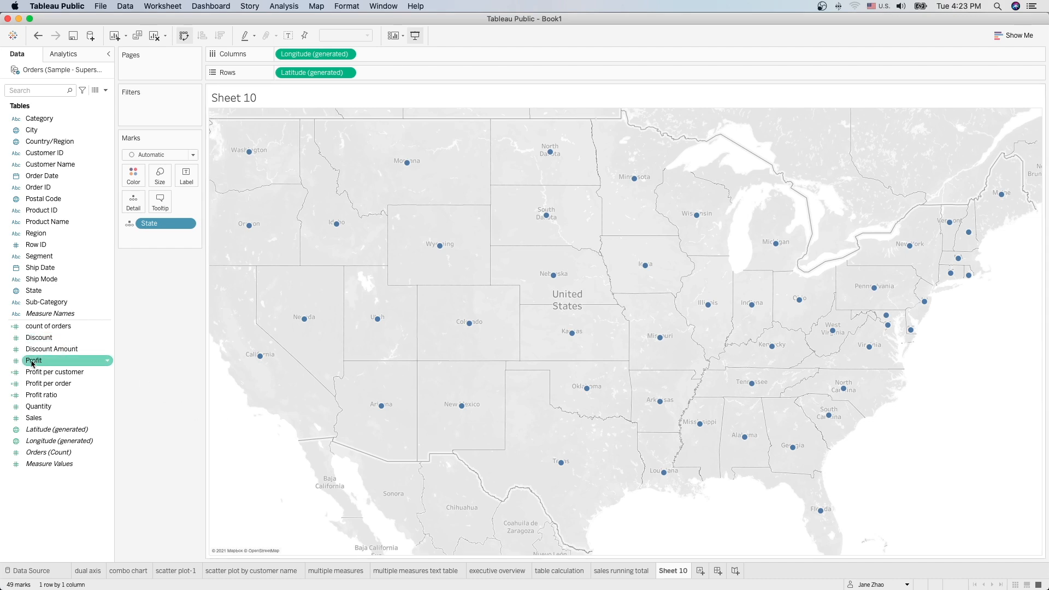
drag(31, 361, 133, 178)
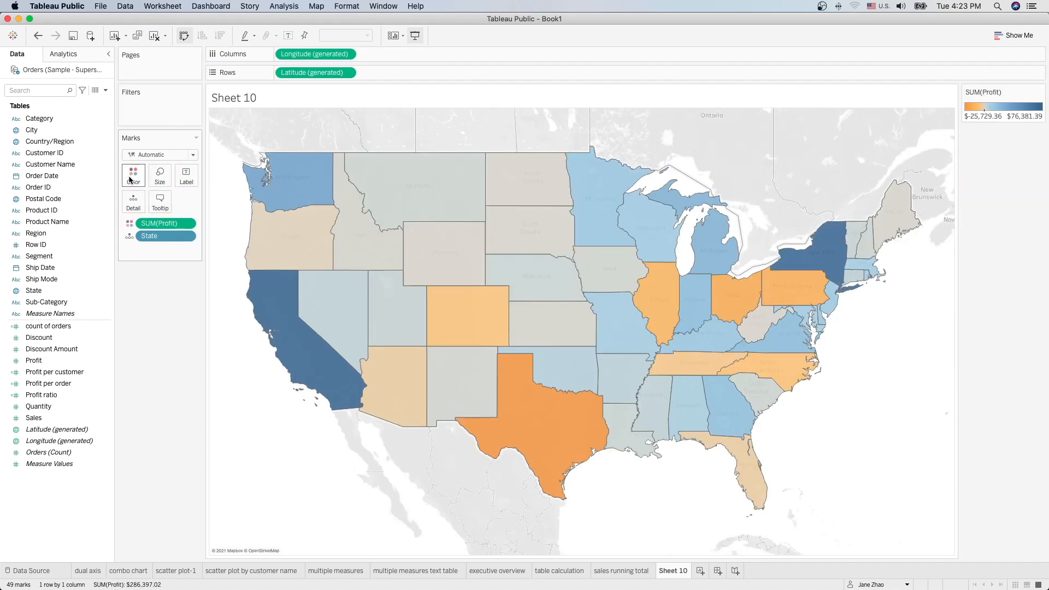
click(136, 175)
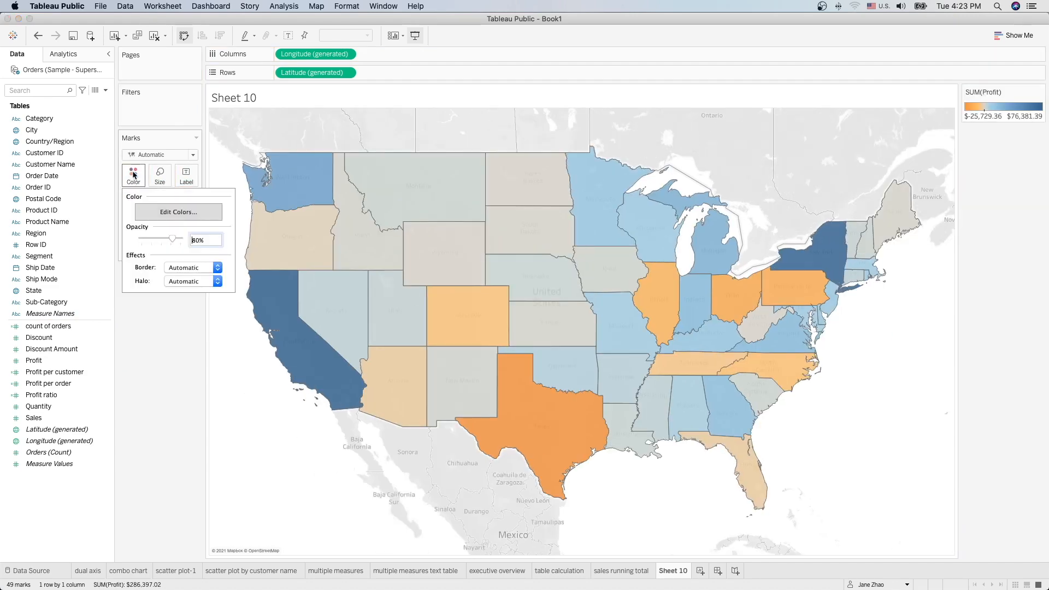
click(158, 214)
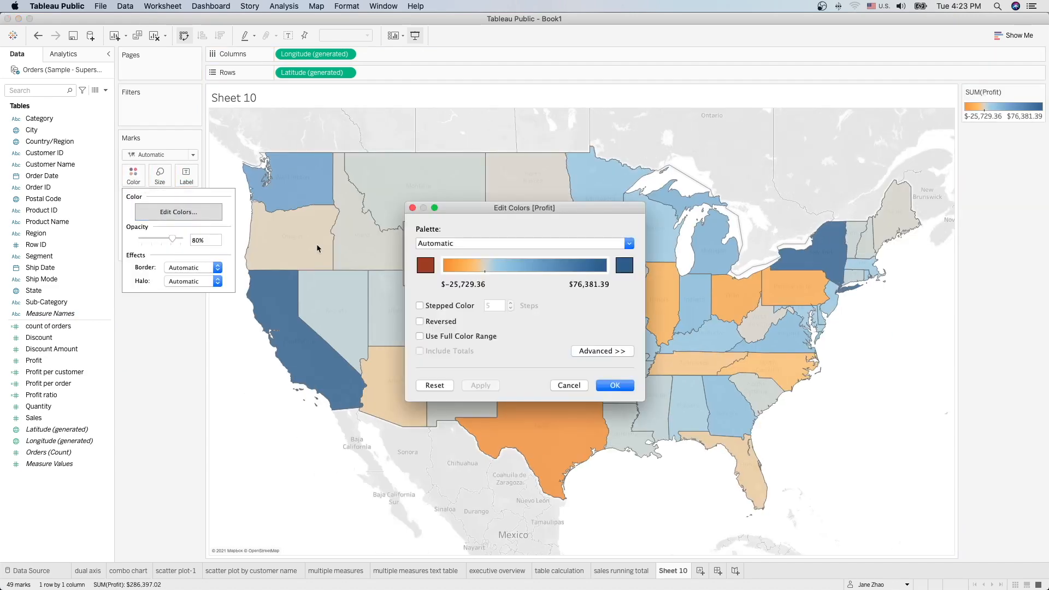
click(569, 245)
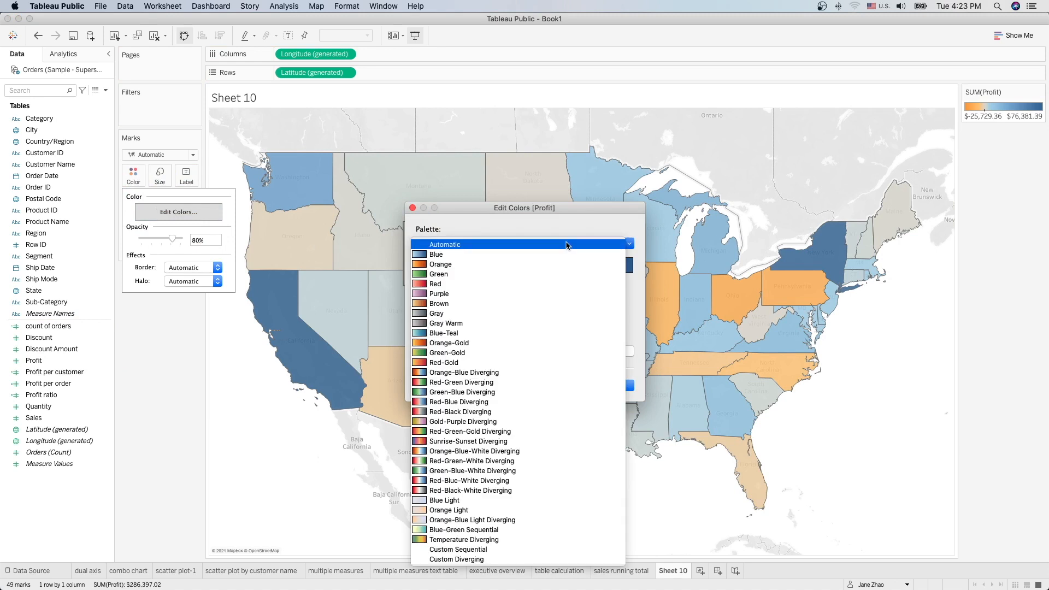
click(550, 373)
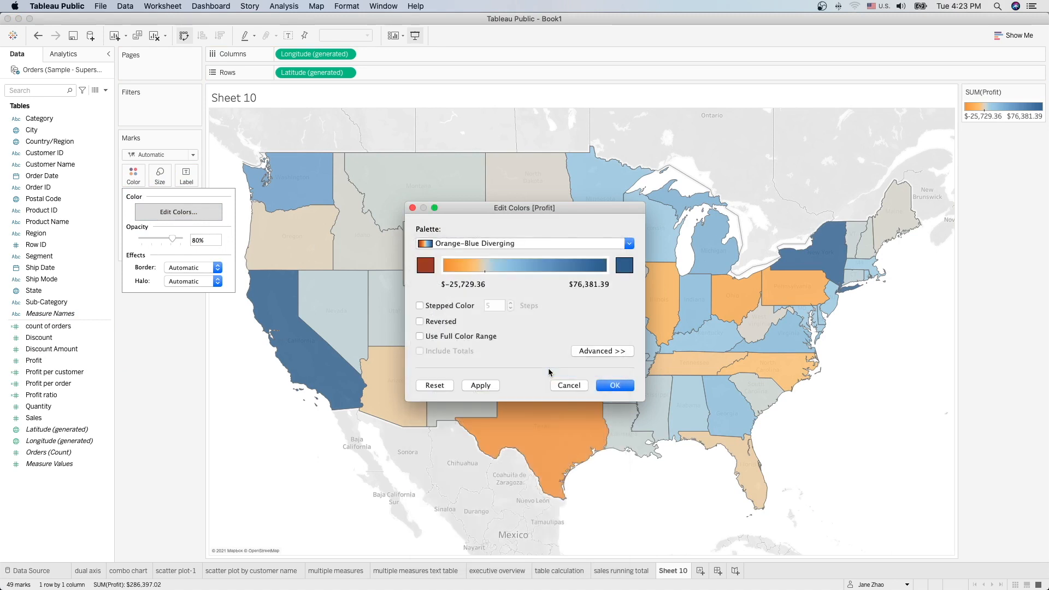
click(420, 306)
click(511, 309)
click(511, 309)
click(511, 308)
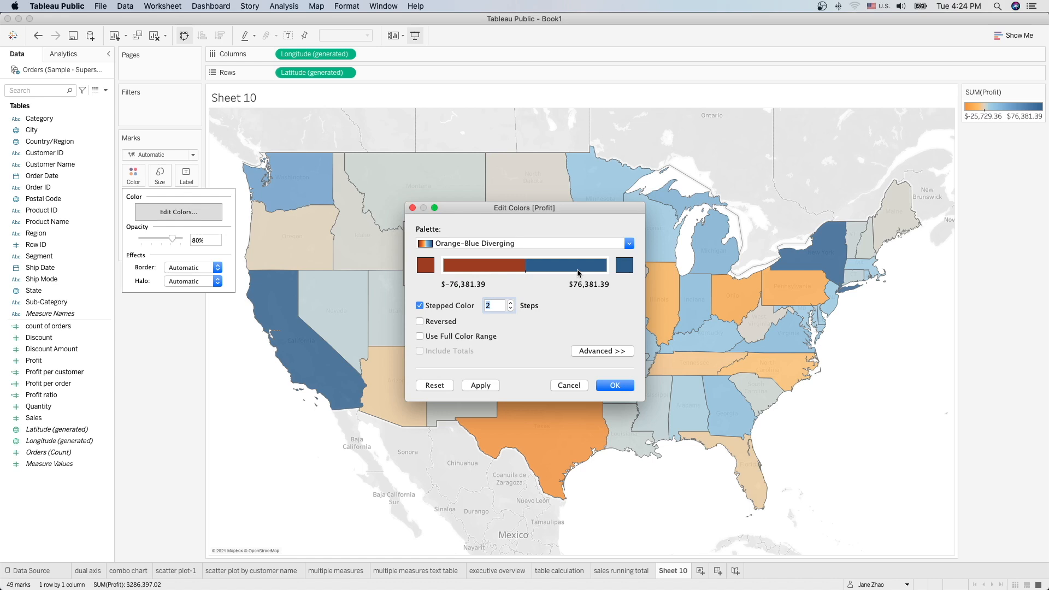
click(618, 386)
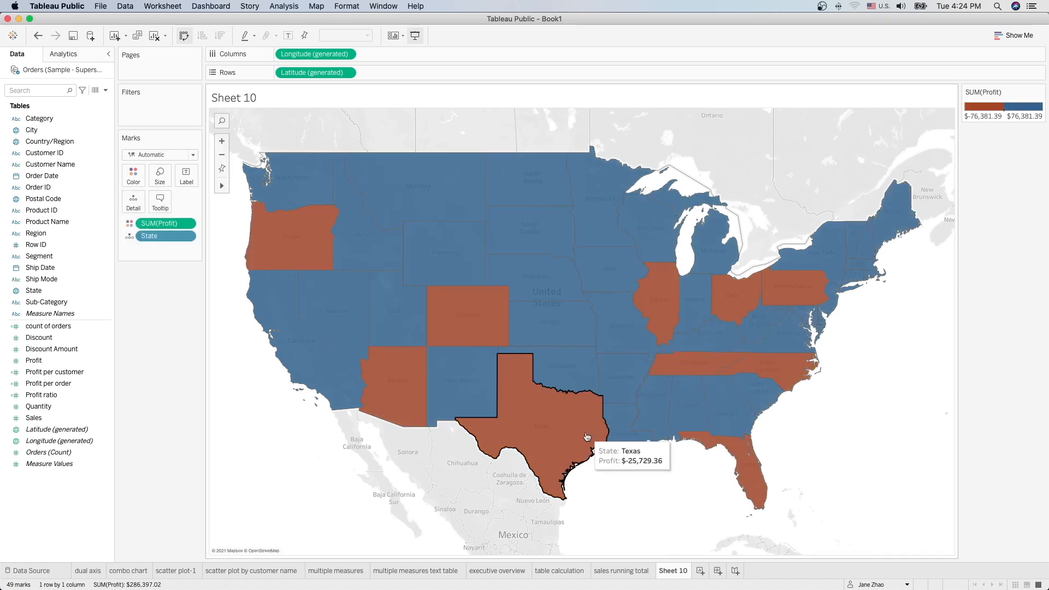
Step: Show each state's profit label and rename the sheet 'mapping data'
click(289, 37)
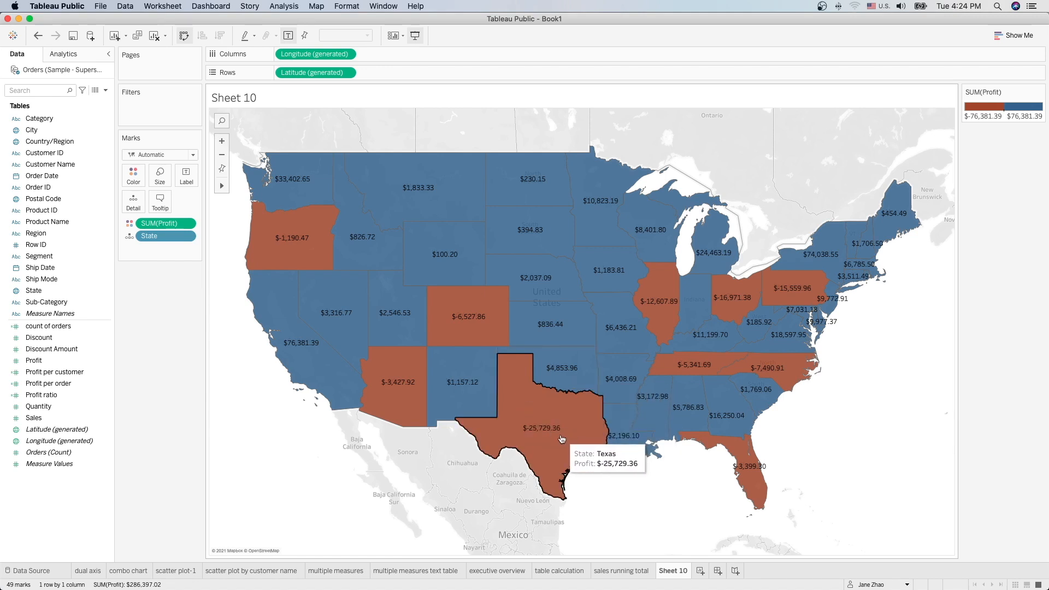
double_click(676, 573)
text(mapping data)
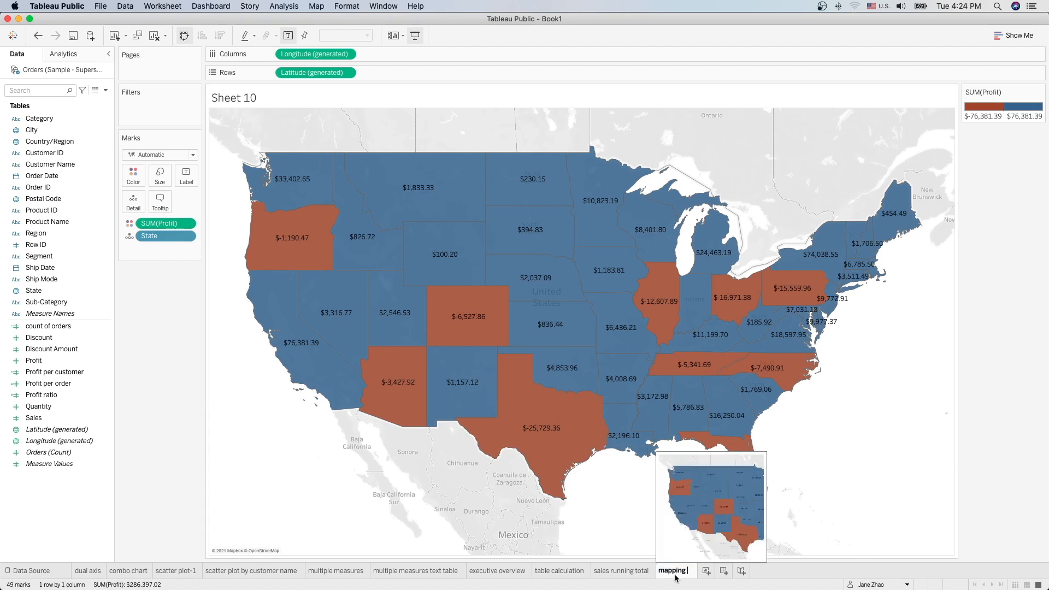
key(Return)
key(super+Tab)
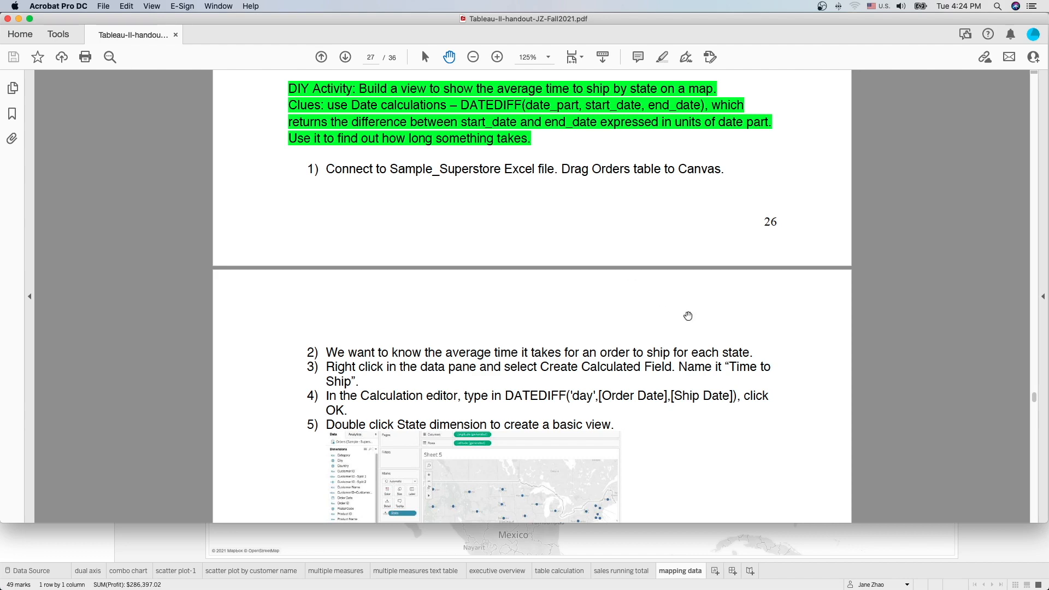
Step: Scroll the handout from page 26 to the finished time-to-ship map on page 28
scroll(704, 324, down, 5)
scroll(703, 323, down, 15)
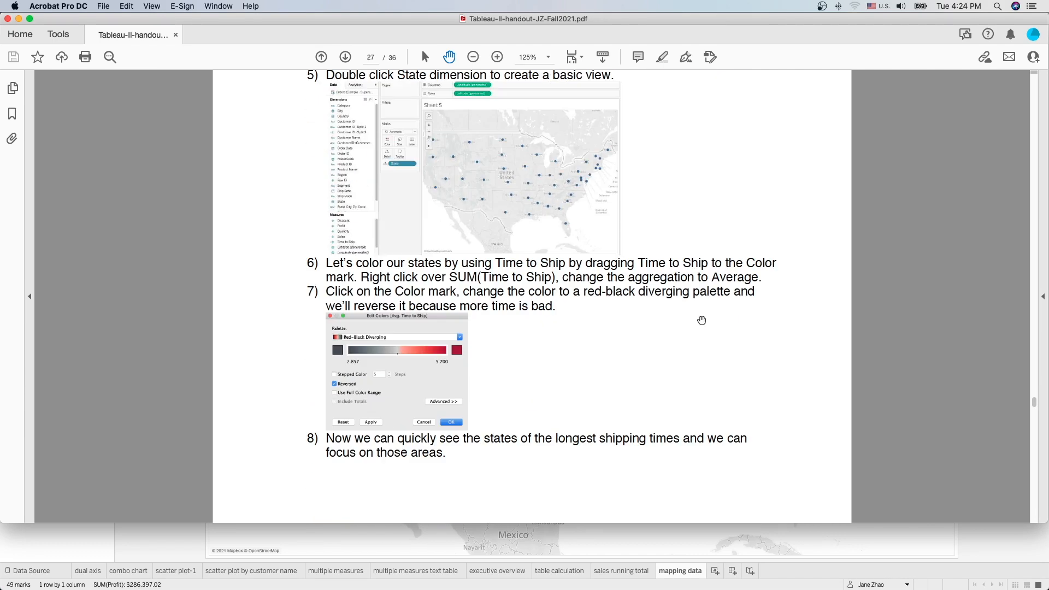
scroll(702, 318, down, 8)
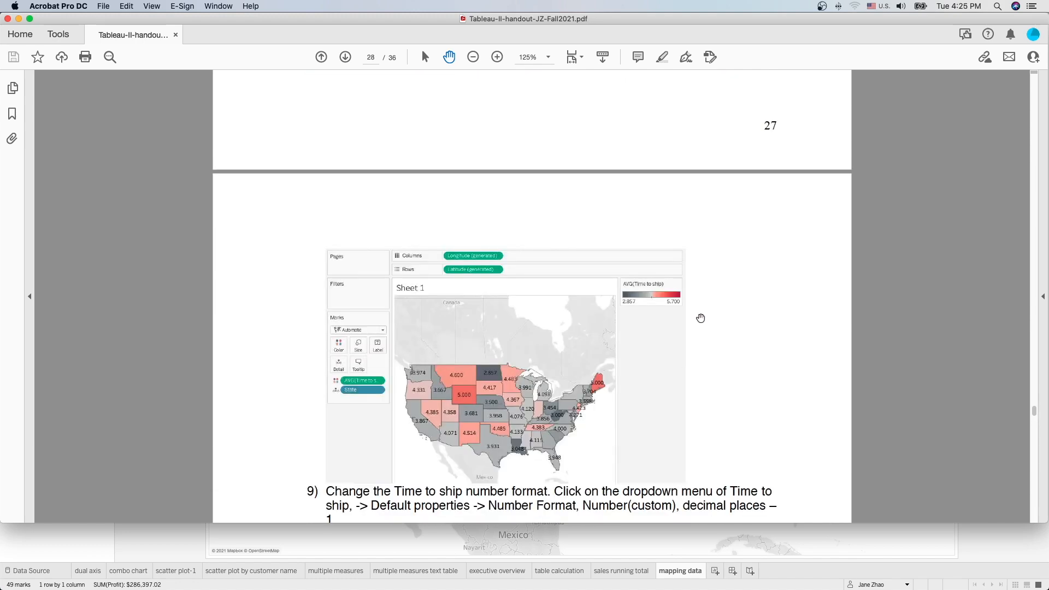
scroll(701, 318, down, 10)
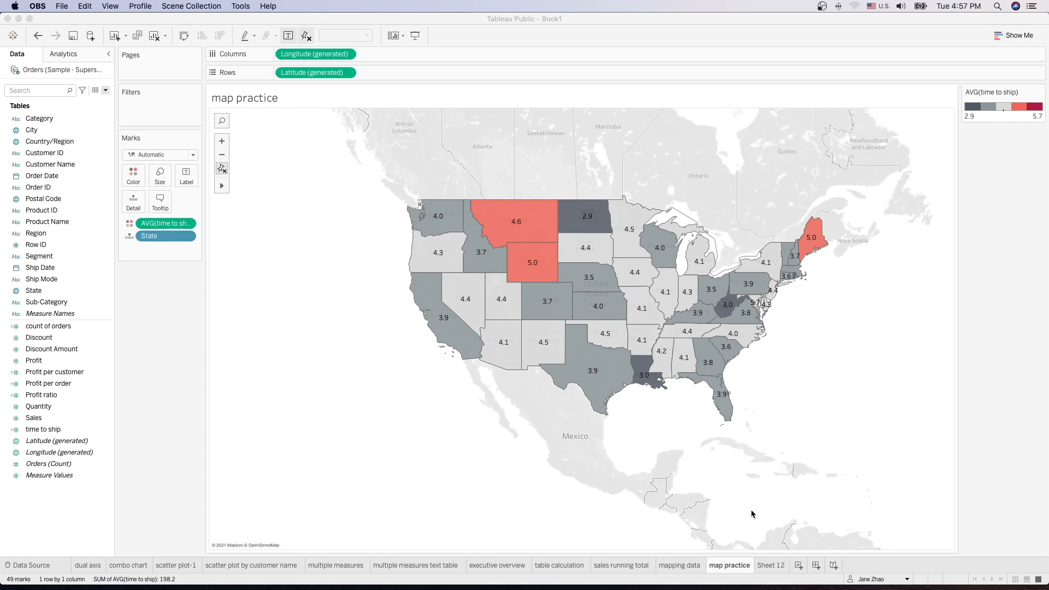
Step: Switch to the empty Sheet 12 worksheet
click(770, 567)
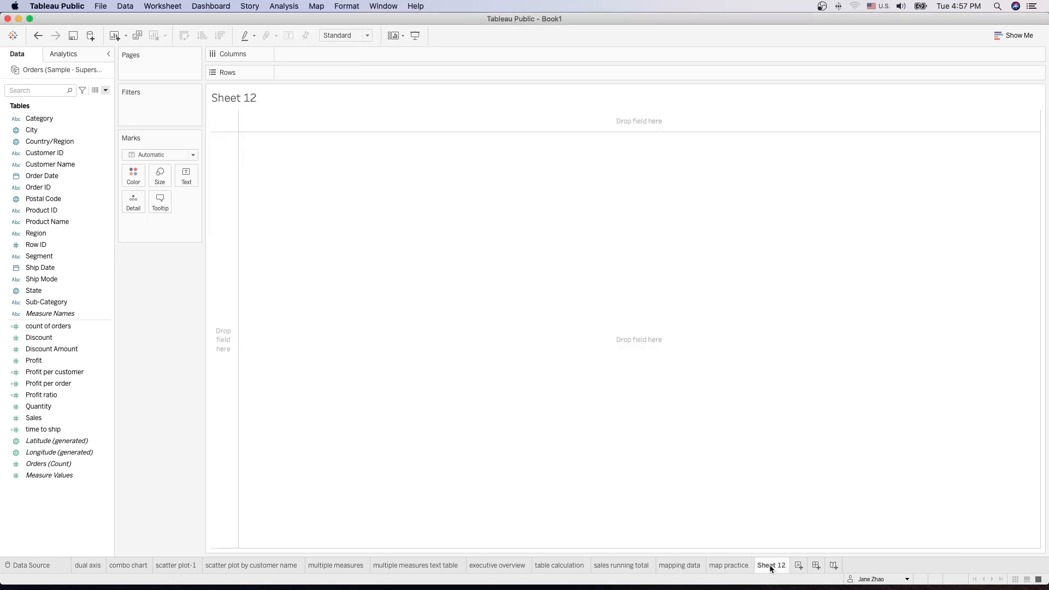
right_click(51, 504)
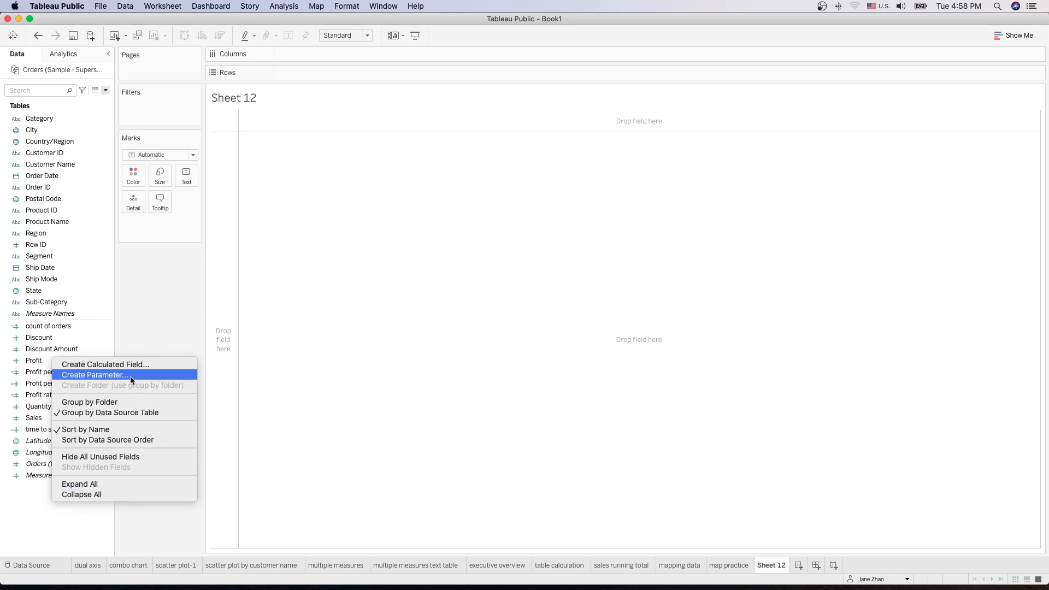
click(28, 512)
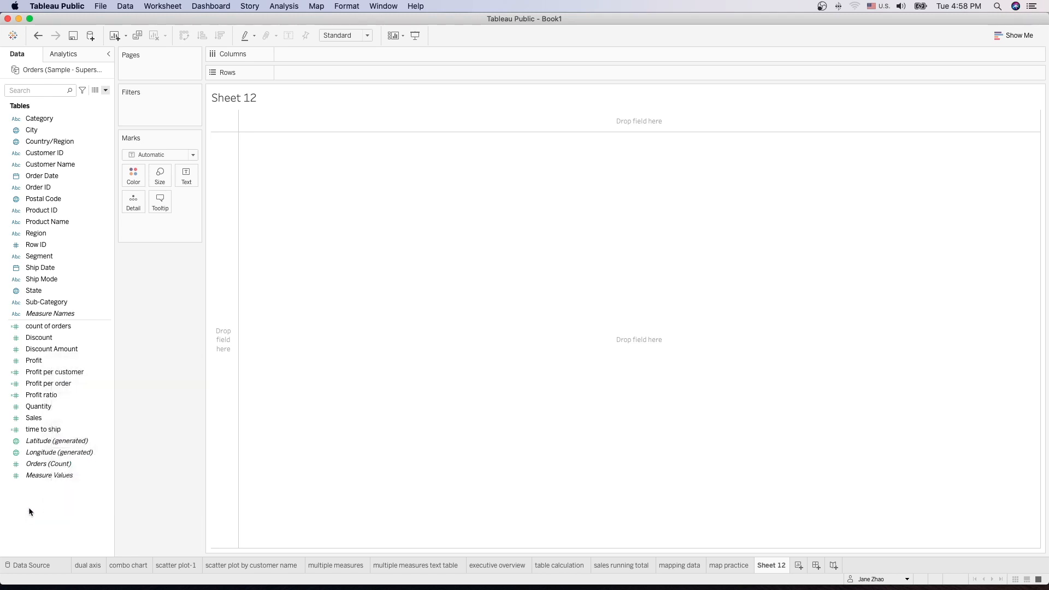
Step: Create an Integer parameter 'Top N' with a range from 1 to 30
click(106, 92)
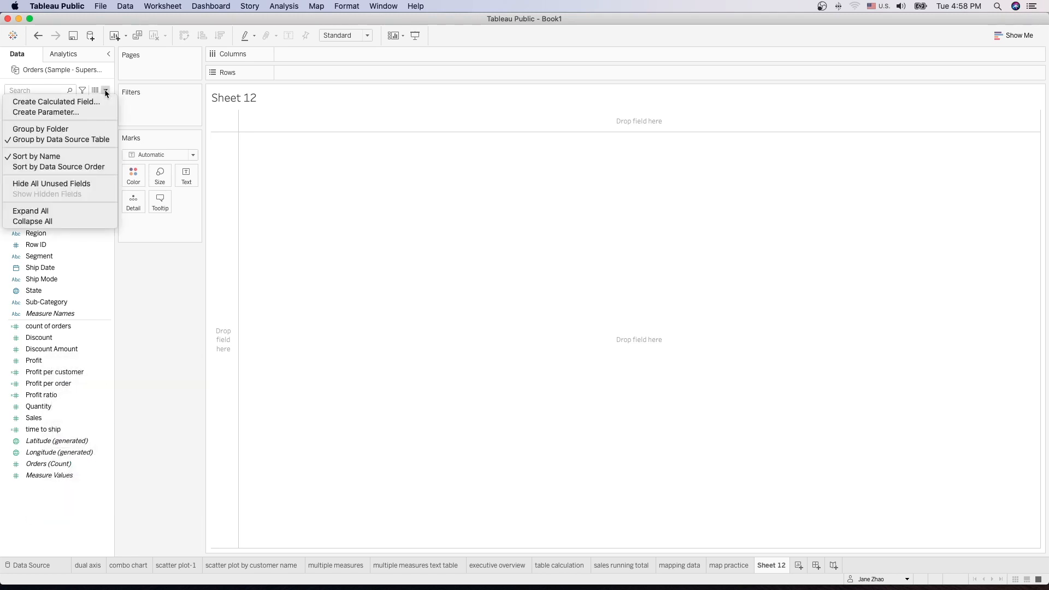
click(81, 113)
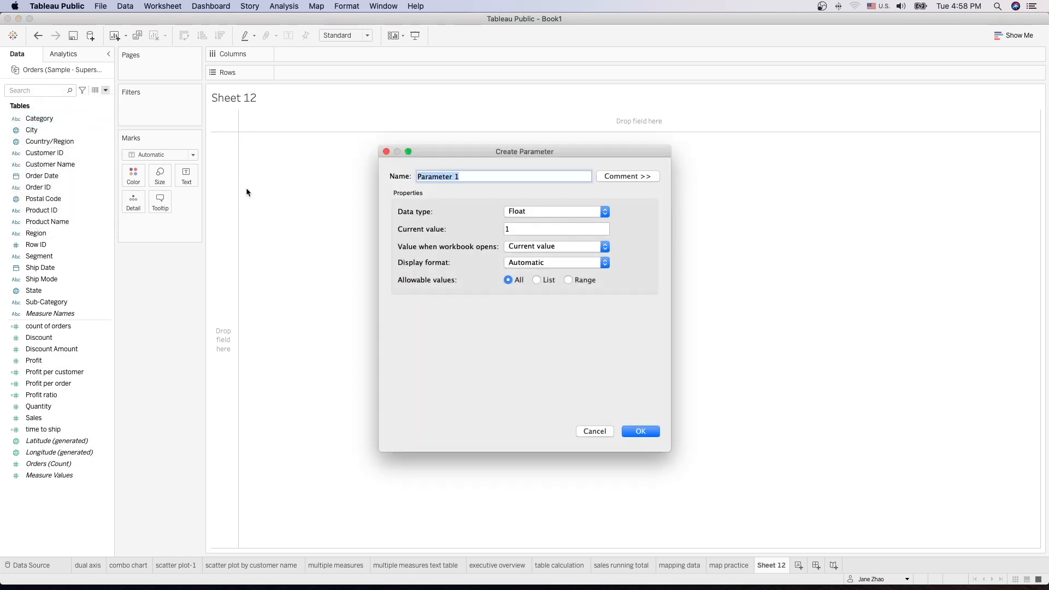
text(Top N)
click(561, 211)
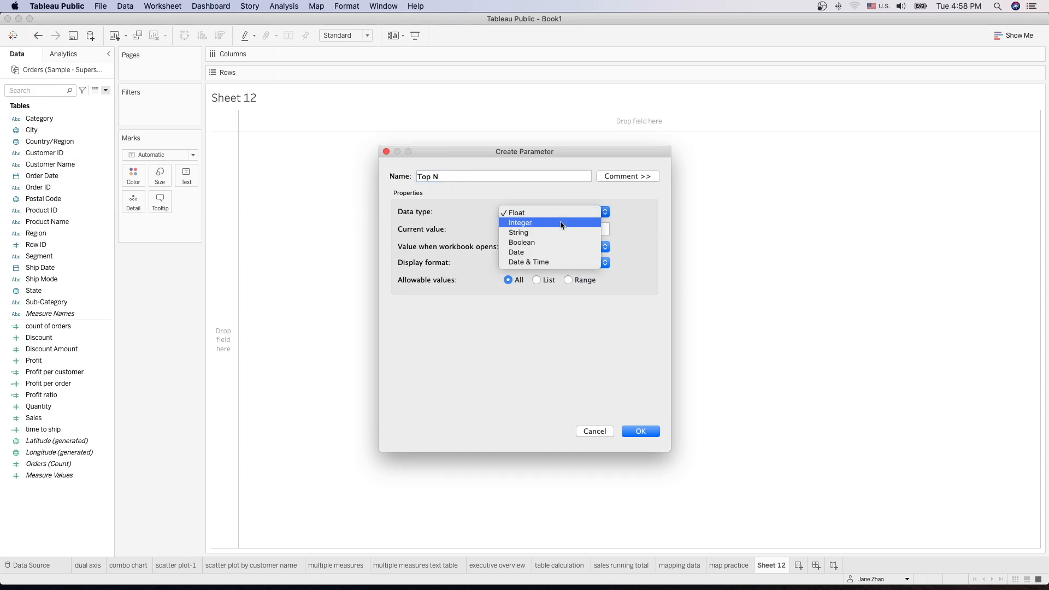
click(560, 223)
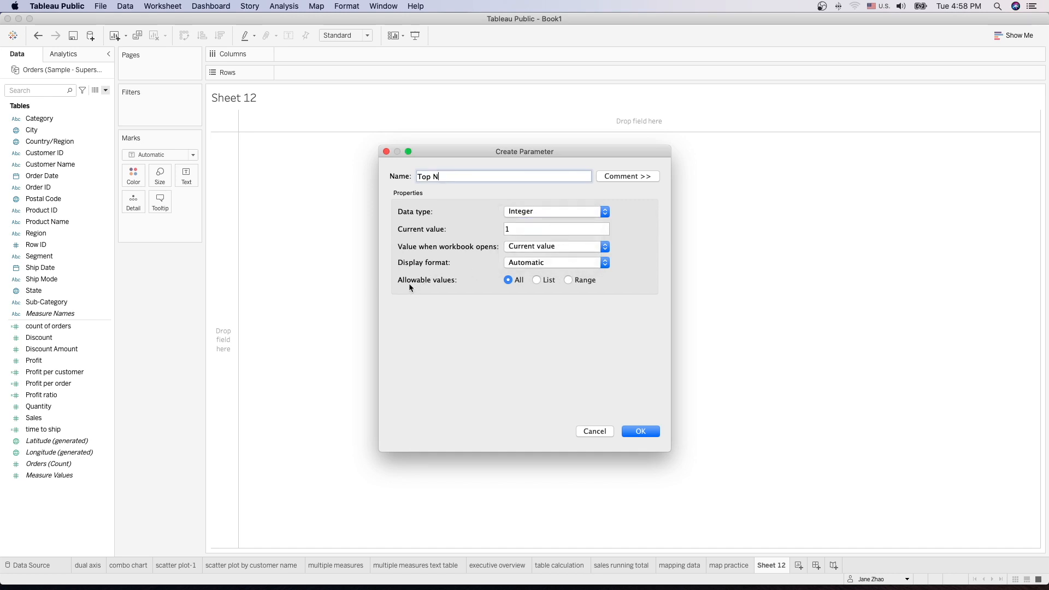
click(568, 280)
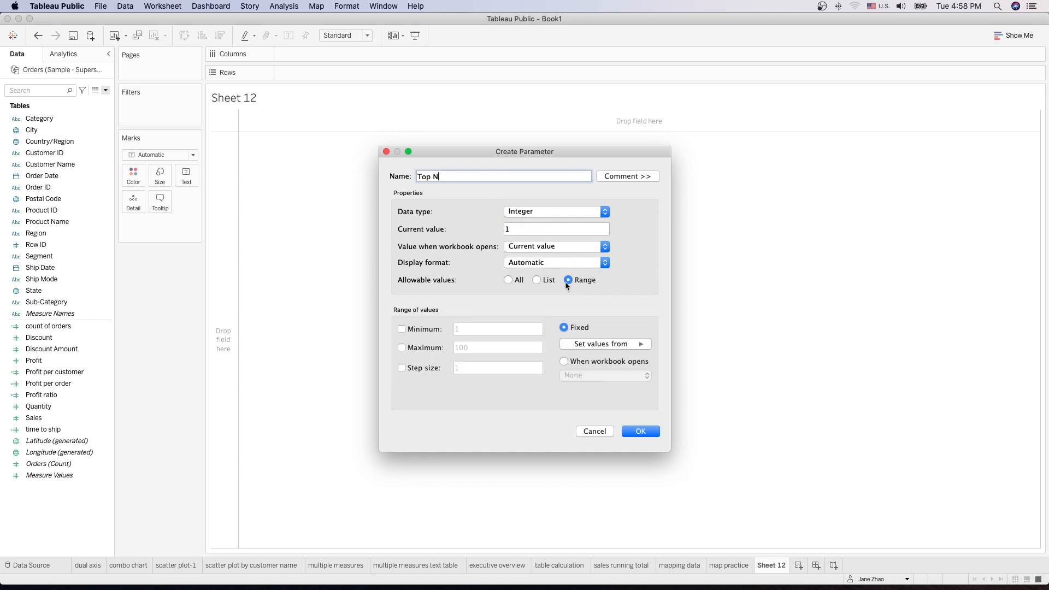
click(399, 330)
click(402, 348)
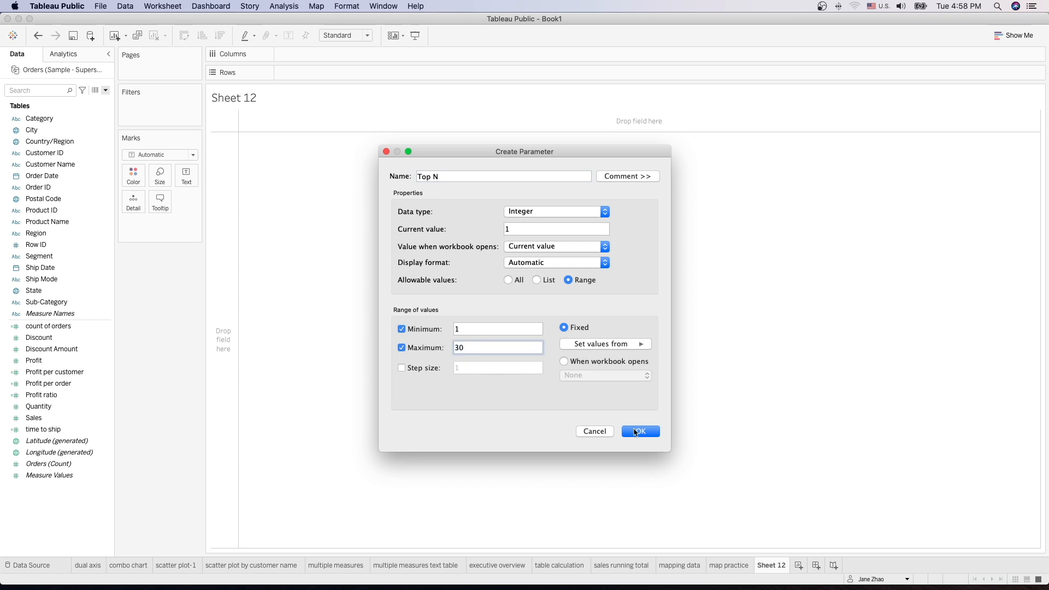
click(636, 432)
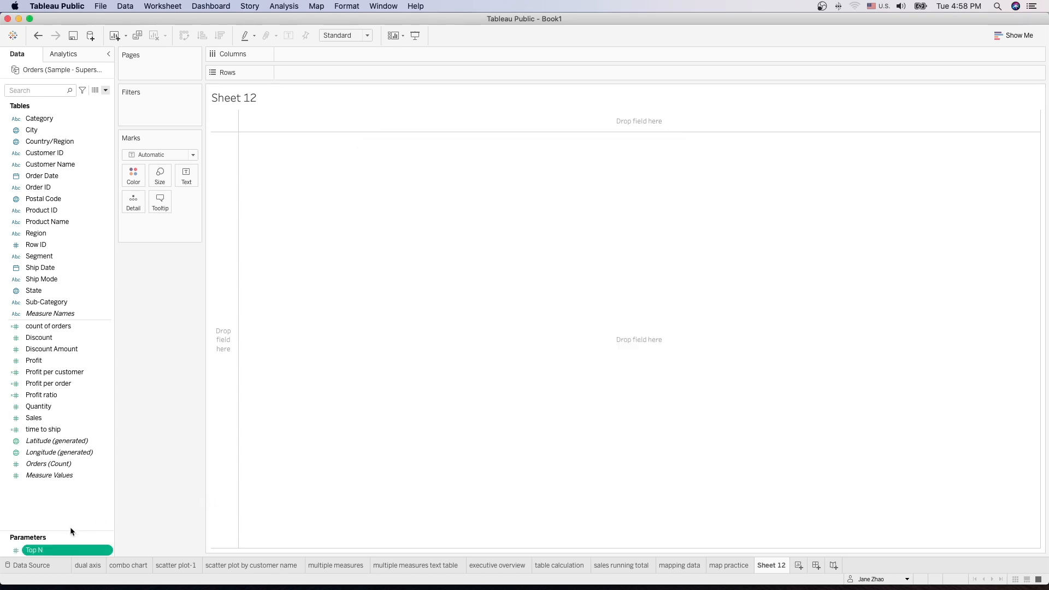
Step: Chart Profit for all Customer Name members as horizontal bars sorted descending
drag(70, 528, 72, 494)
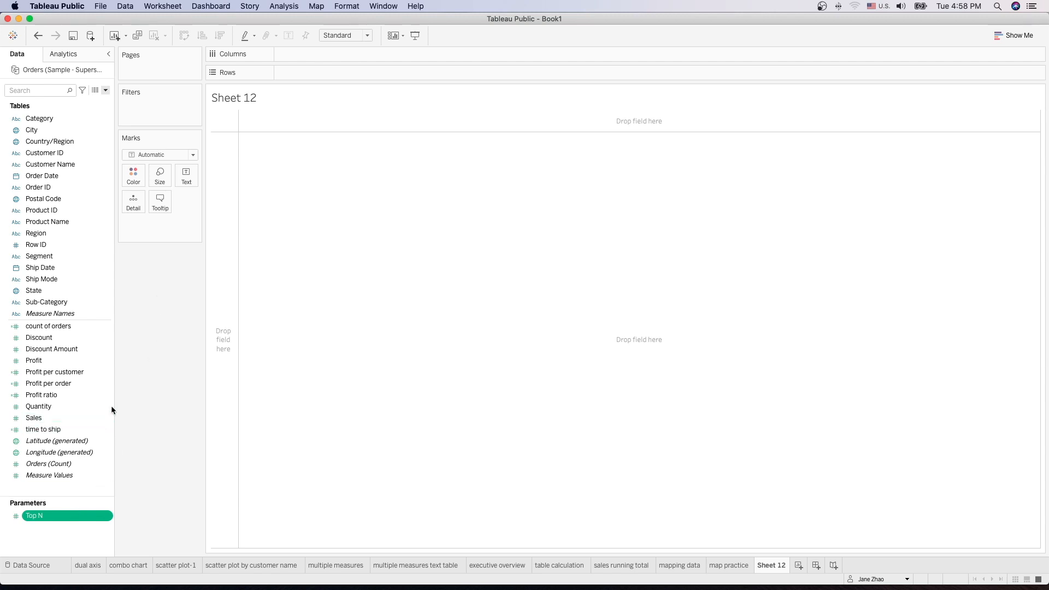
drag(46, 363, 298, 78)
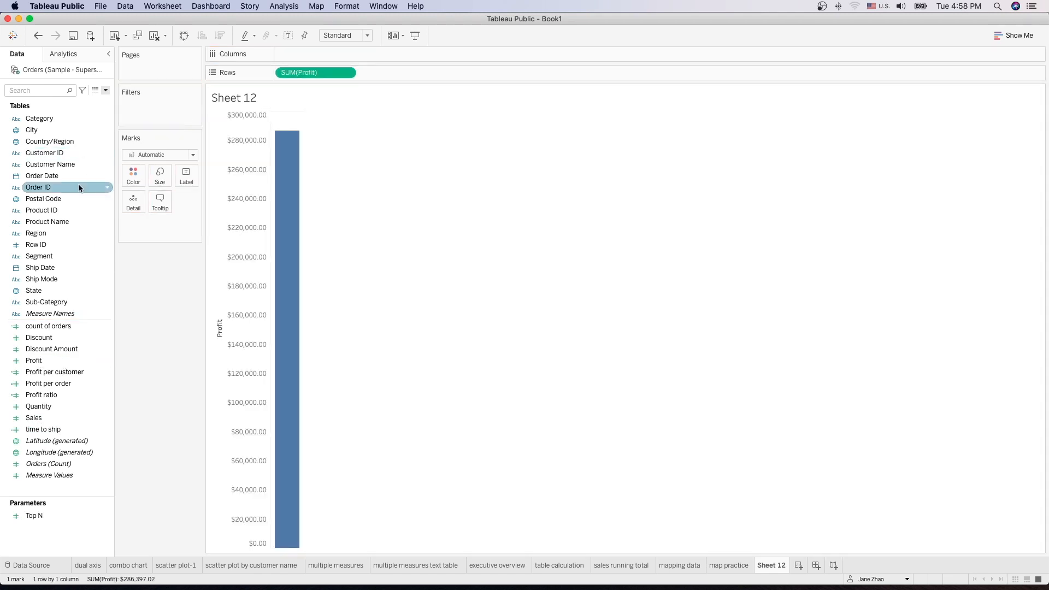
click(56, 168)
drag(56, 169, 312, 61)
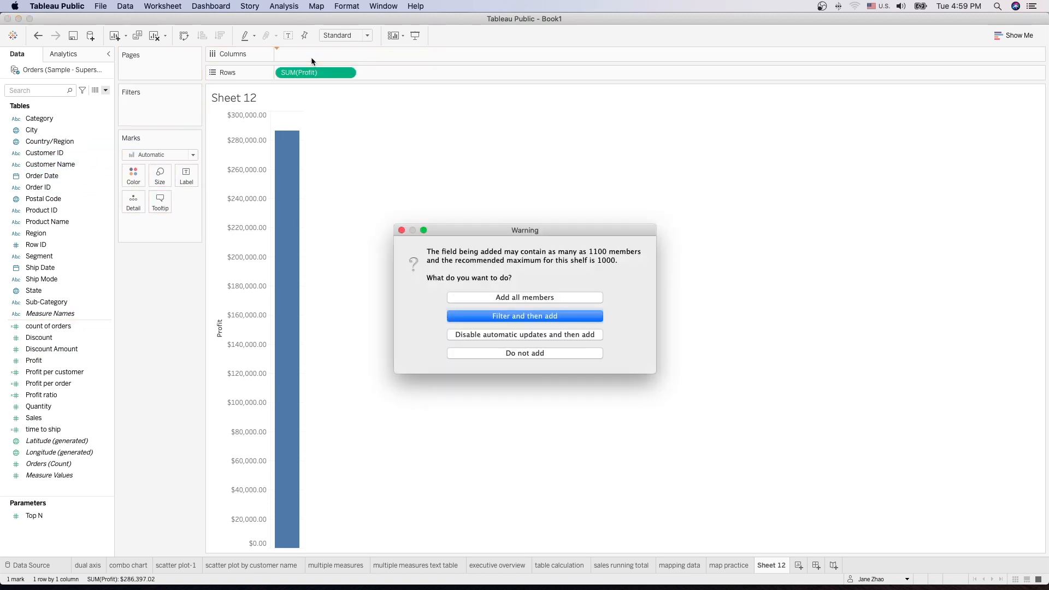
click(504, 299)
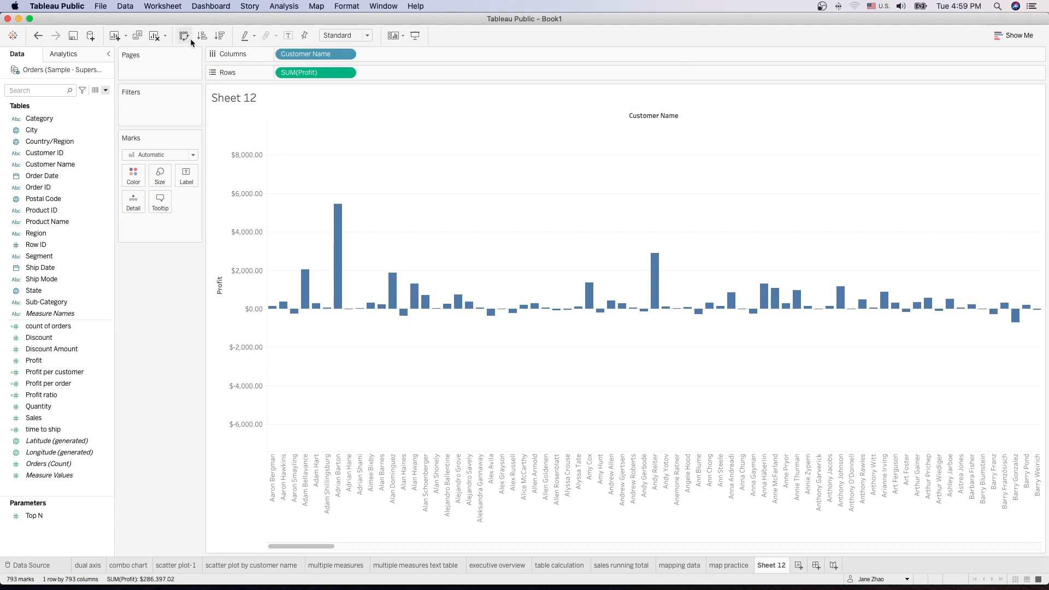
click(183, 36)
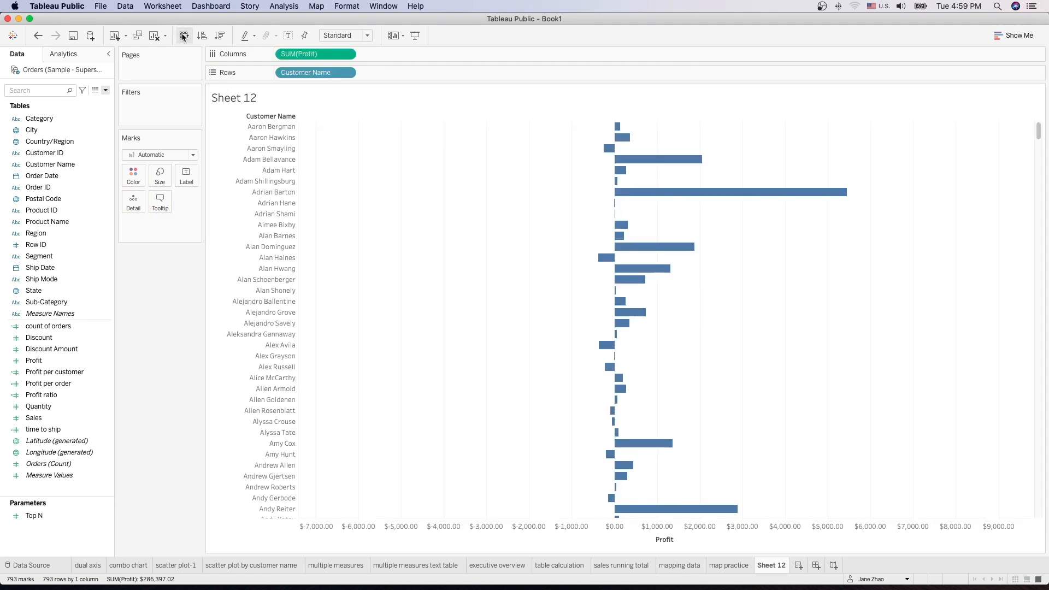
click(221, 37)
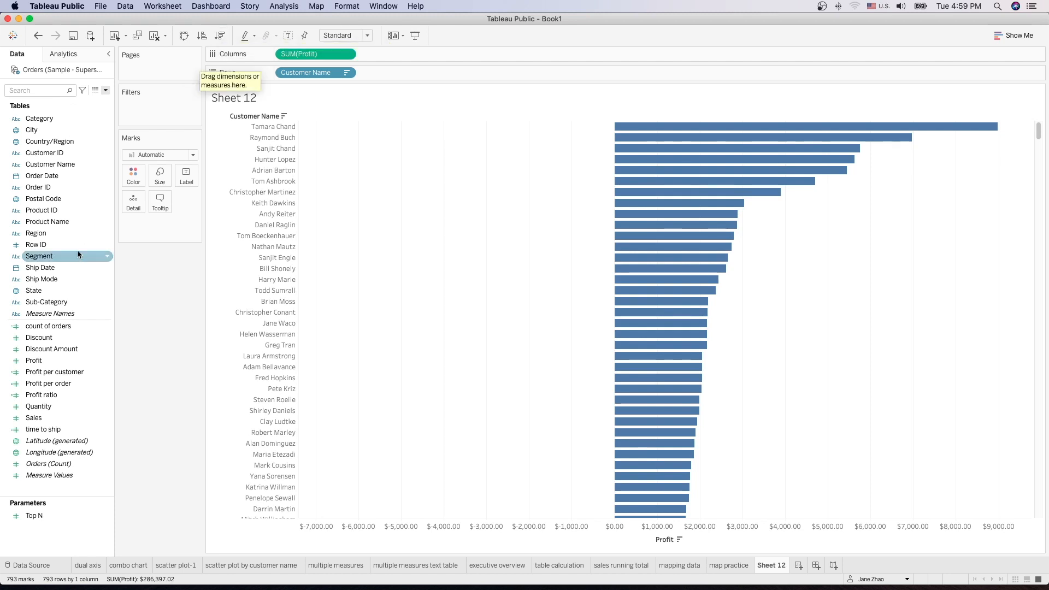
click(54, 165)
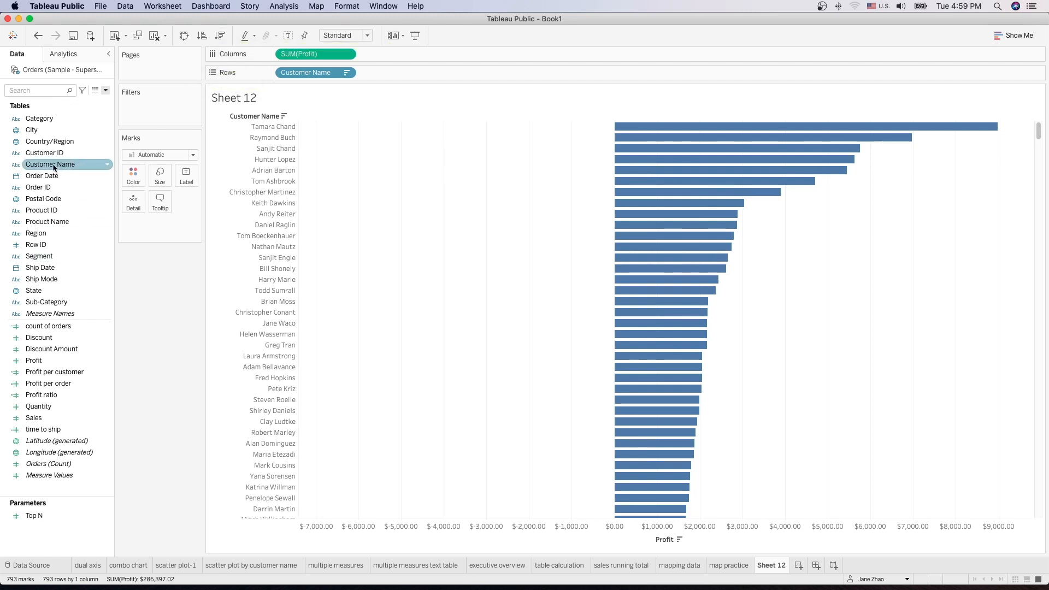
Step: Filter Customer Name to the Top N customers by Sum of Profit
drag(54, 167, 149, 113)
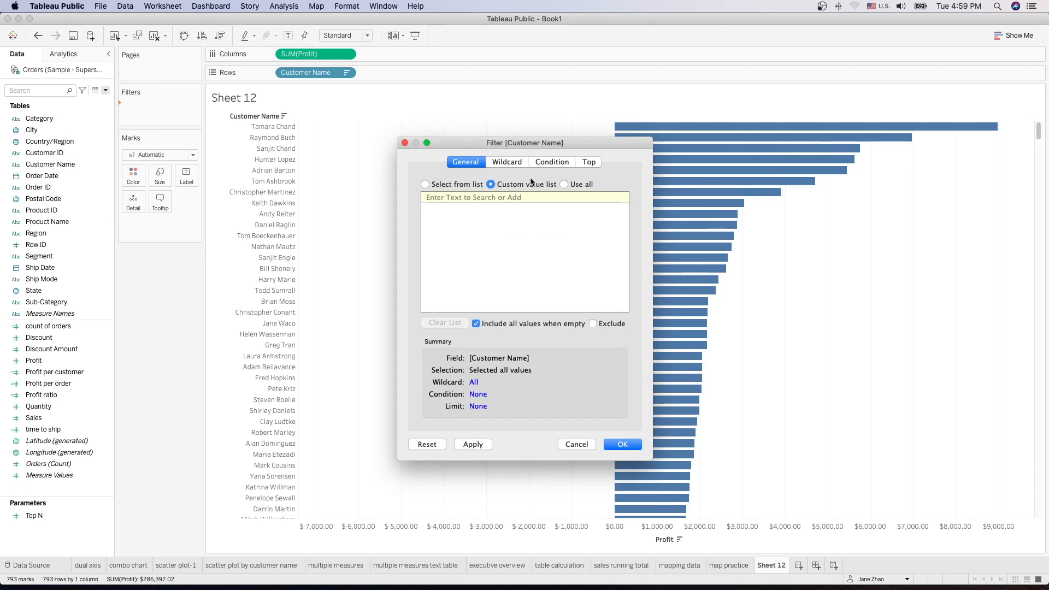
click(590, 163)
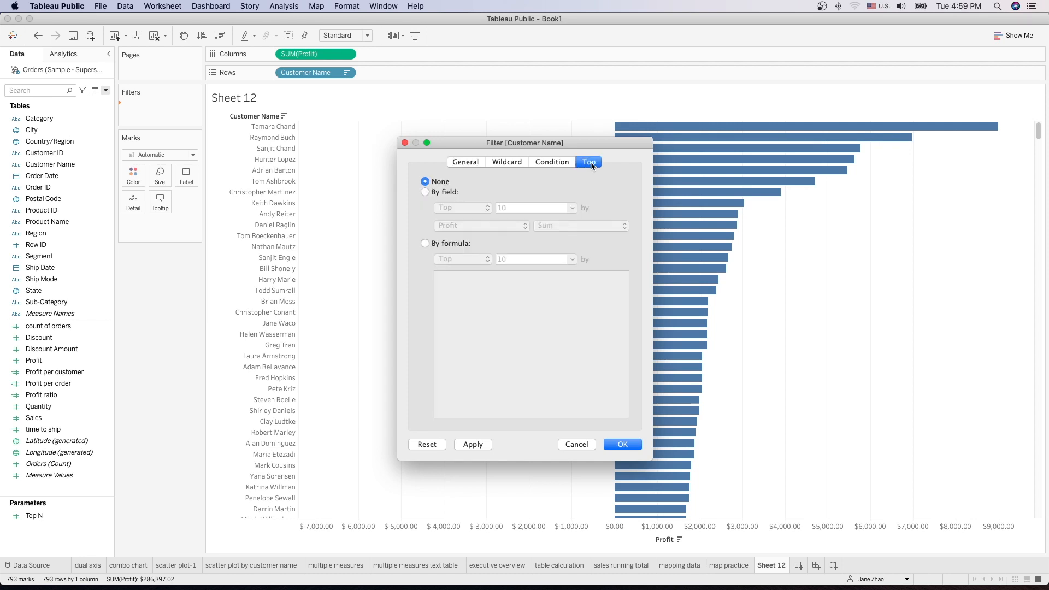
click(426, 193)
click(572, 208)
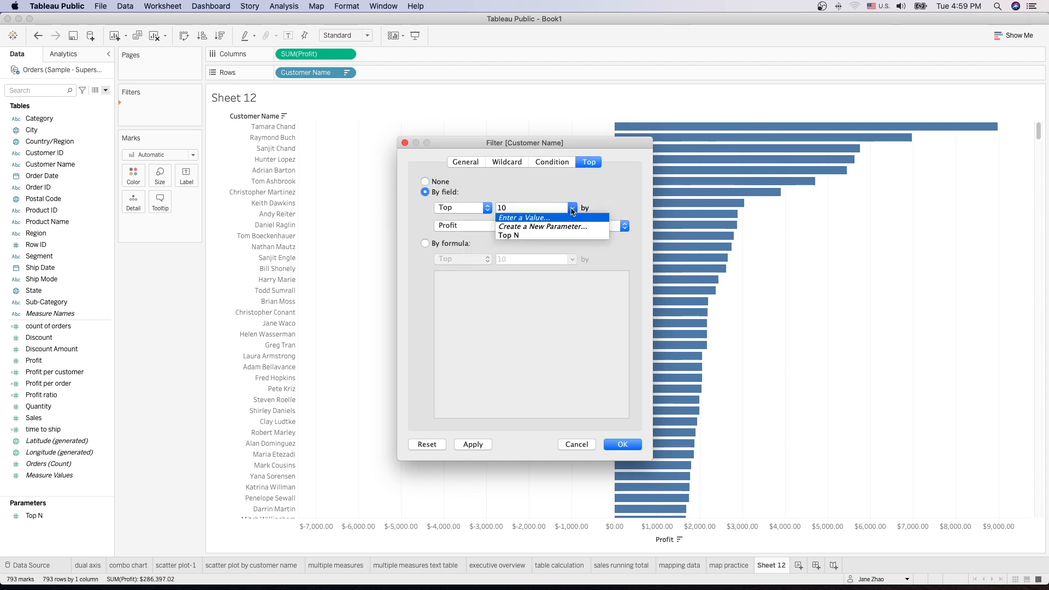
click(521, 235)
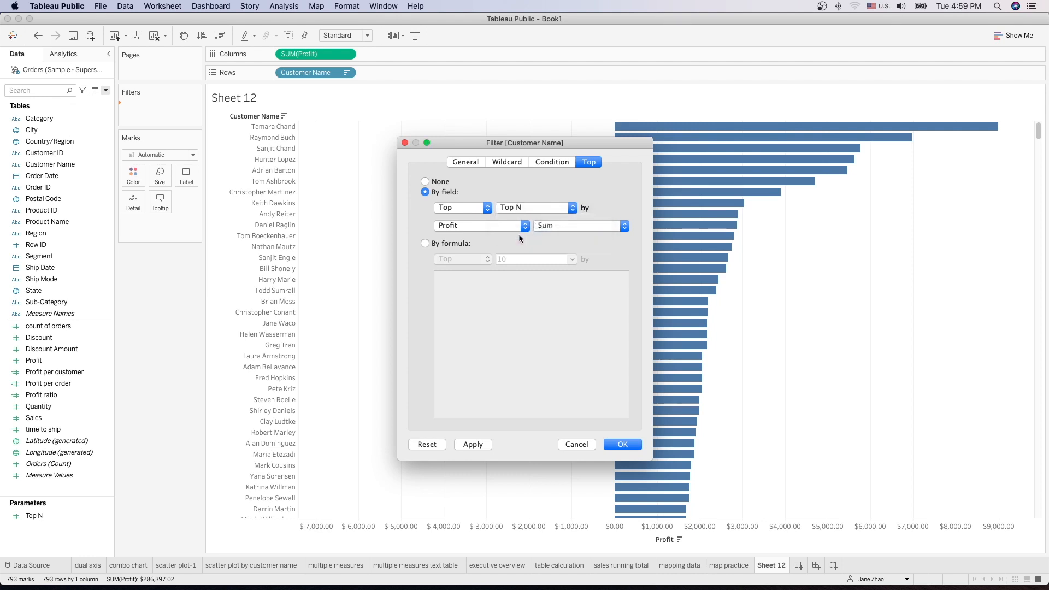
click(624, 445)
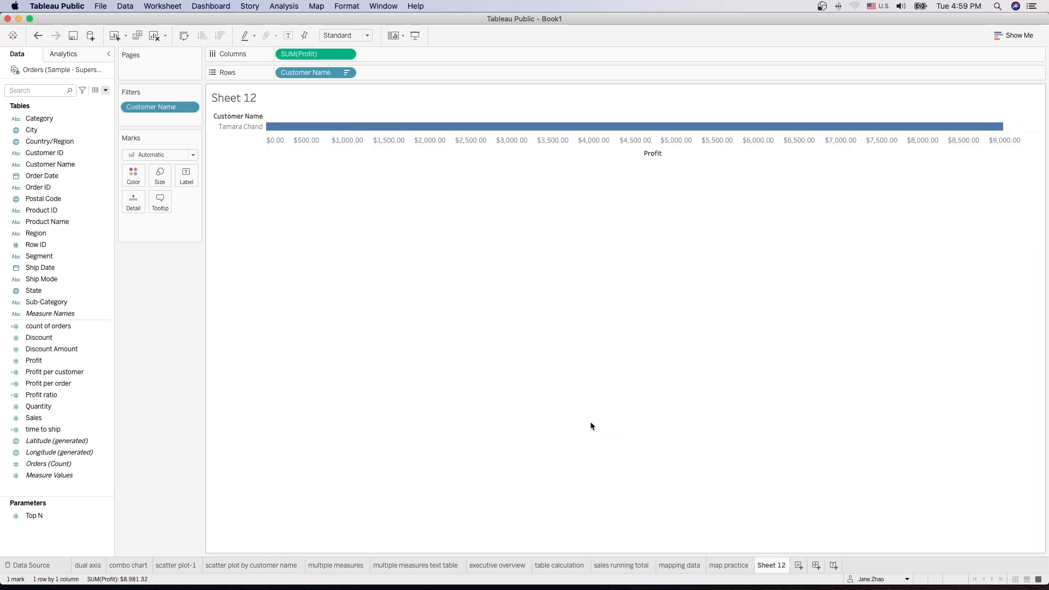
Step: Show the Top N parameter control and set it to 12
click(106, 517)
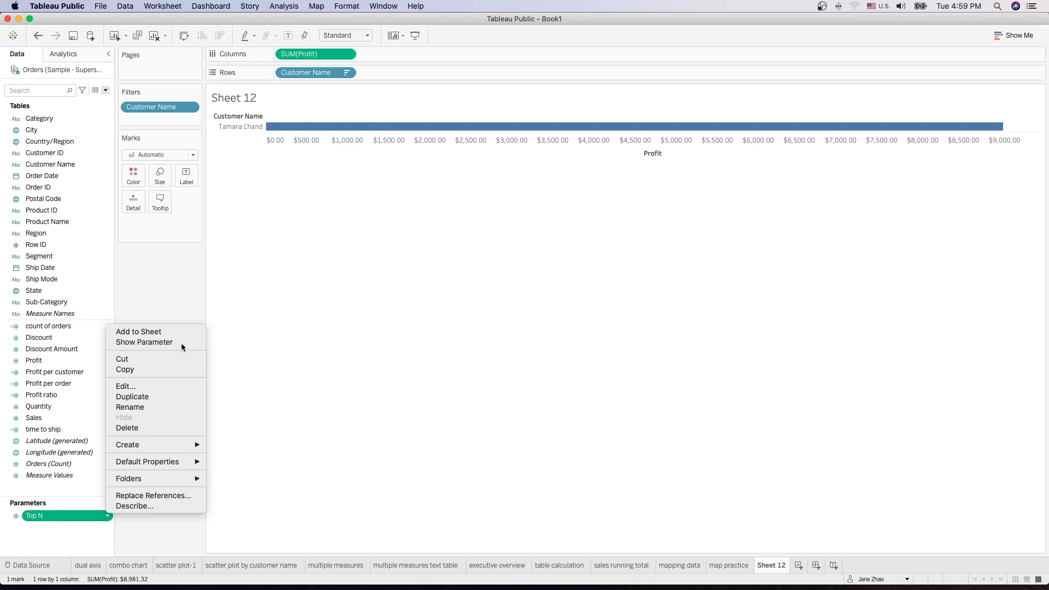
click(144, 343)
click(981, 119)
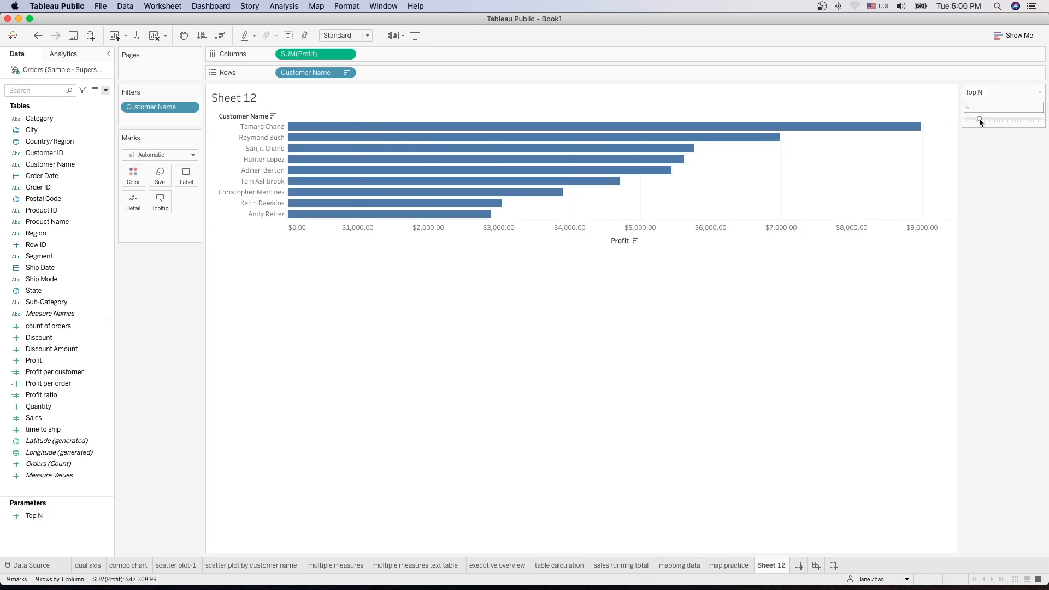
click(979, 119)
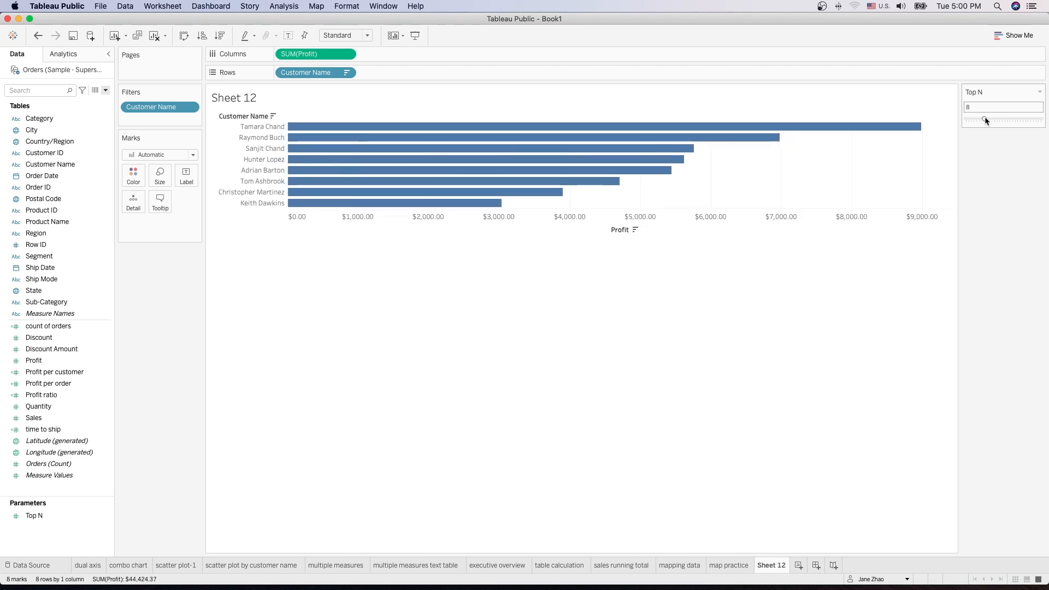
drag(985, 119, 995, 119)
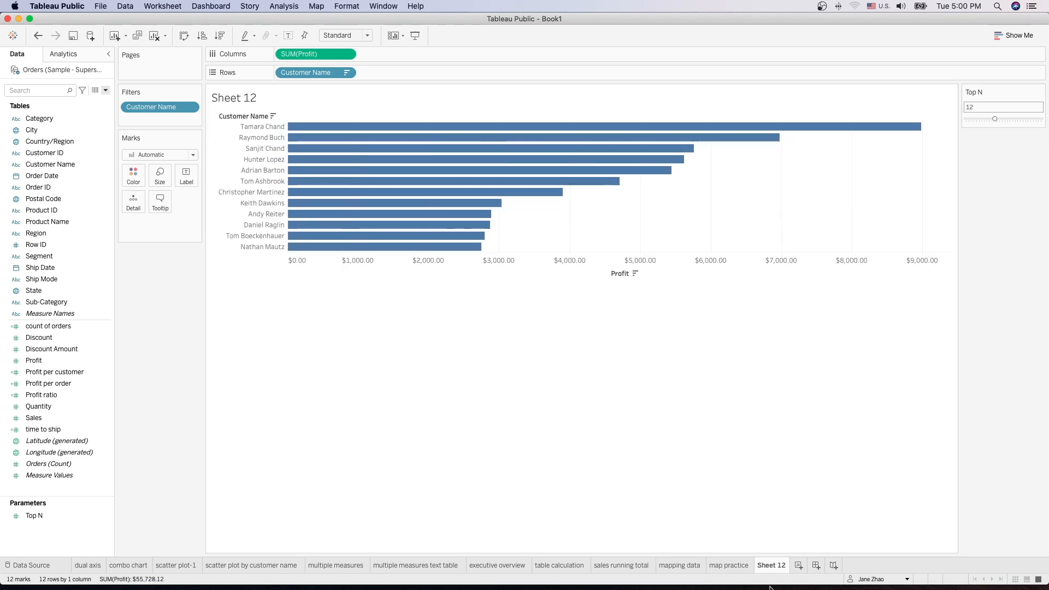
Step: Rename the sheet to 'Top N customers by profit'
double_click(776, 566)
text(Top)
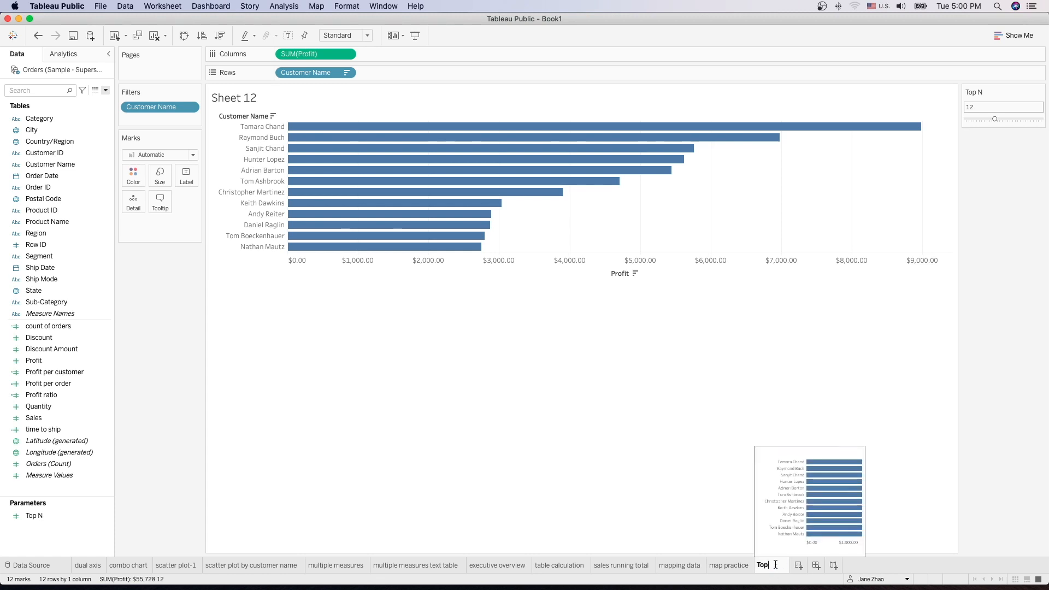
text( N customers by profit)
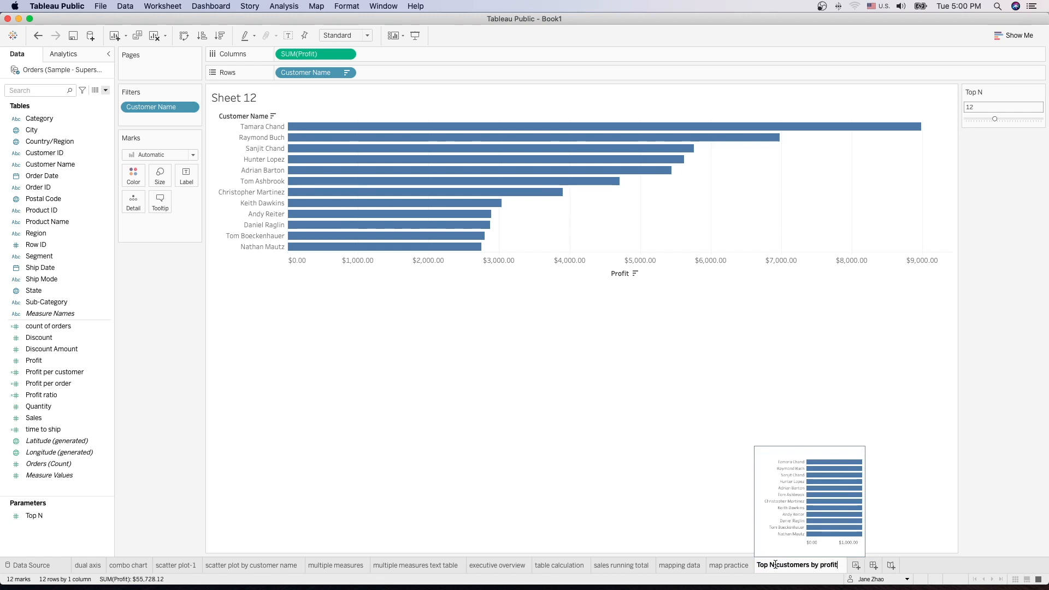
key(Return)
Step: Scroll the handout PDF from page 32 to page 33 to show the Split the view instructions and example chart
click(805, 576)
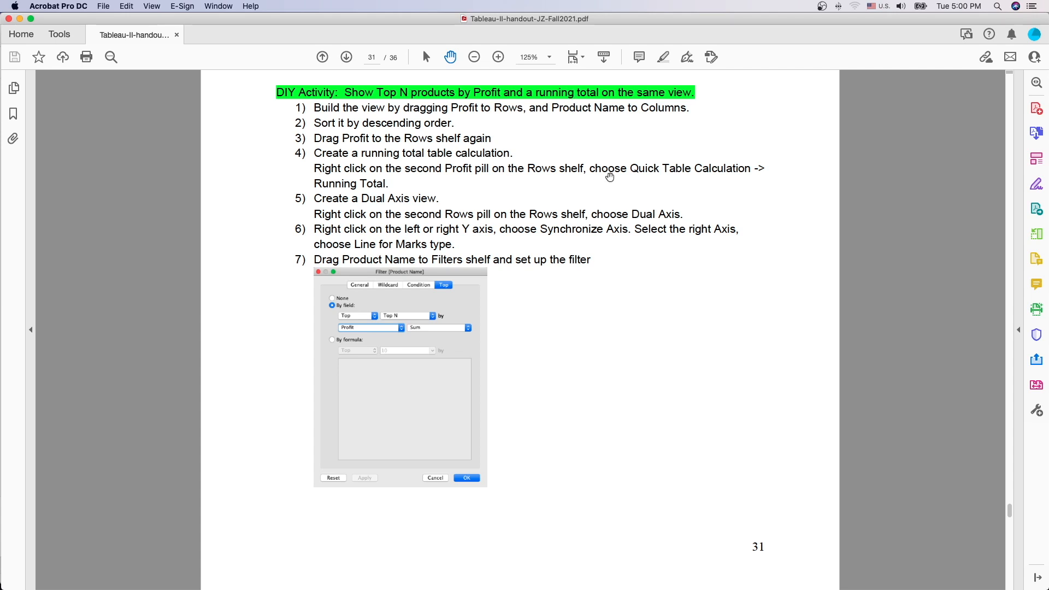
scroll(685, 359, down, 10)
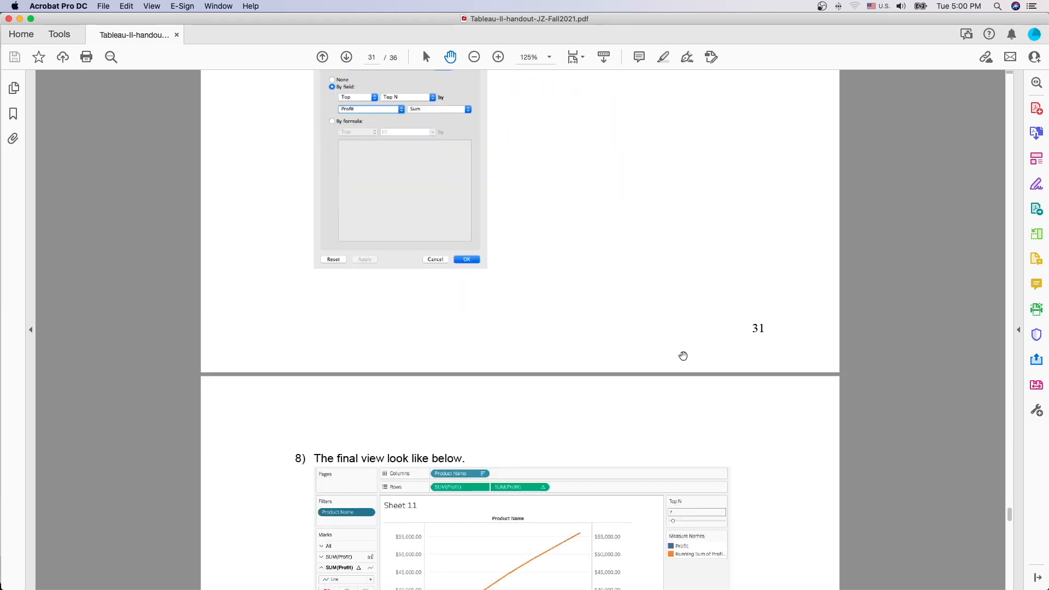
scroll(683, 354, down, 2)
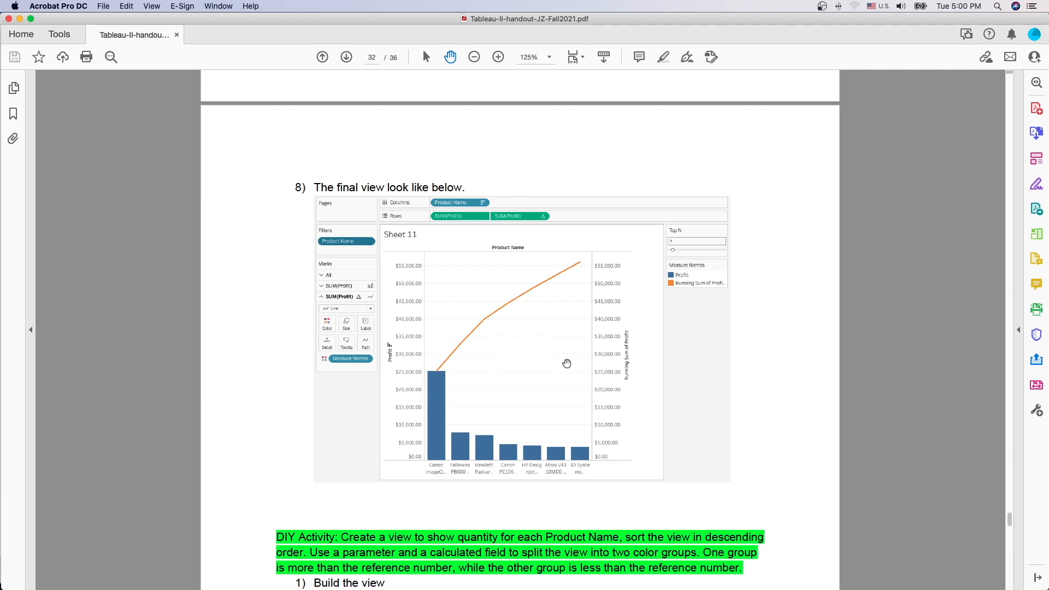
scroll(560, 357, down, 10)
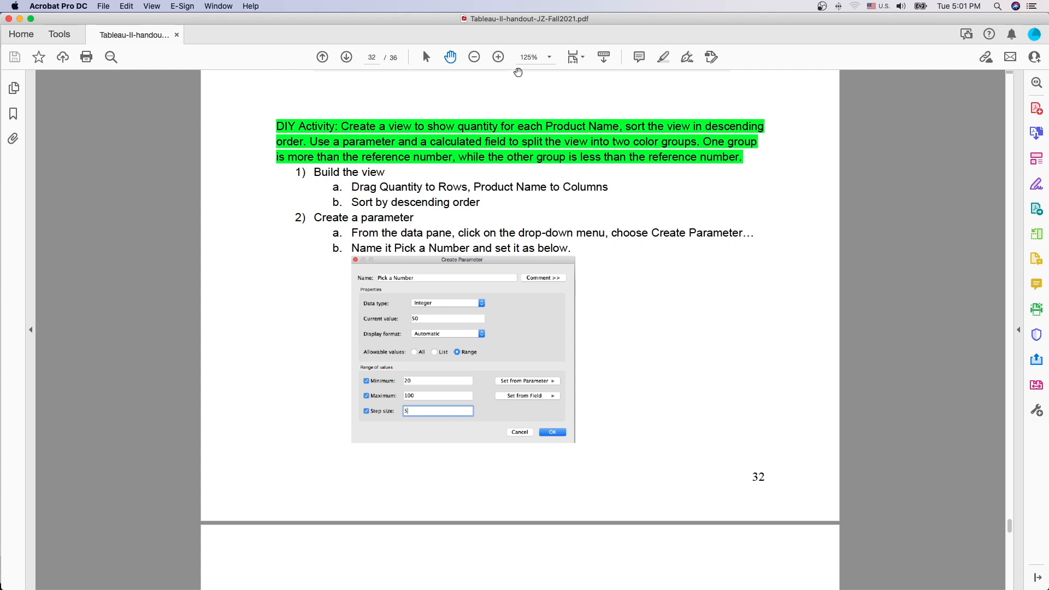
scroll(520, 147, down, 1)
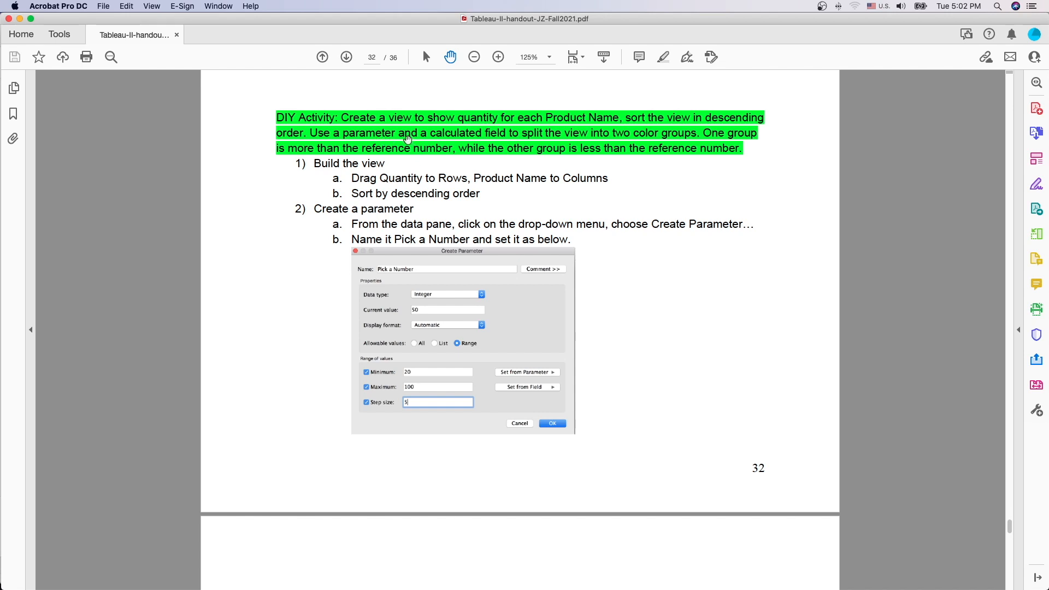
scroll(657, 370, down, 15)
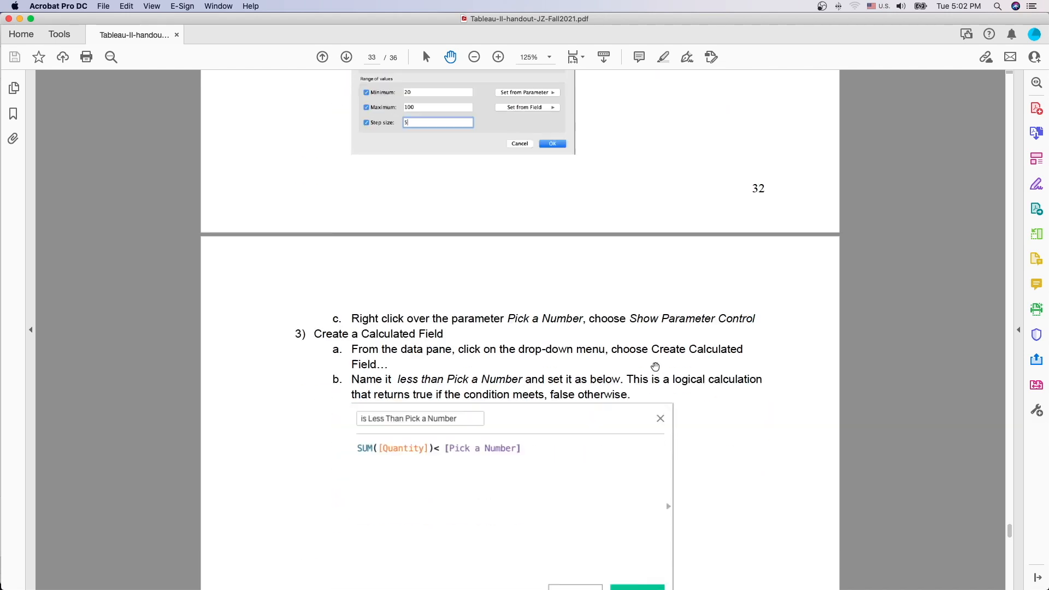
scroll(655, 364, down, 2)
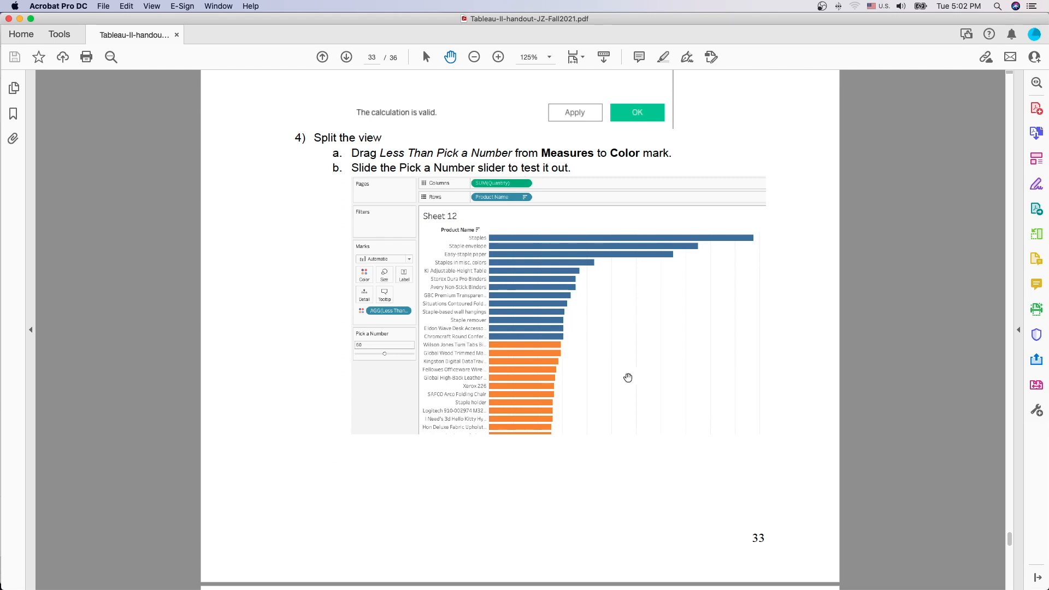
scroll(628, 375, up, 1)
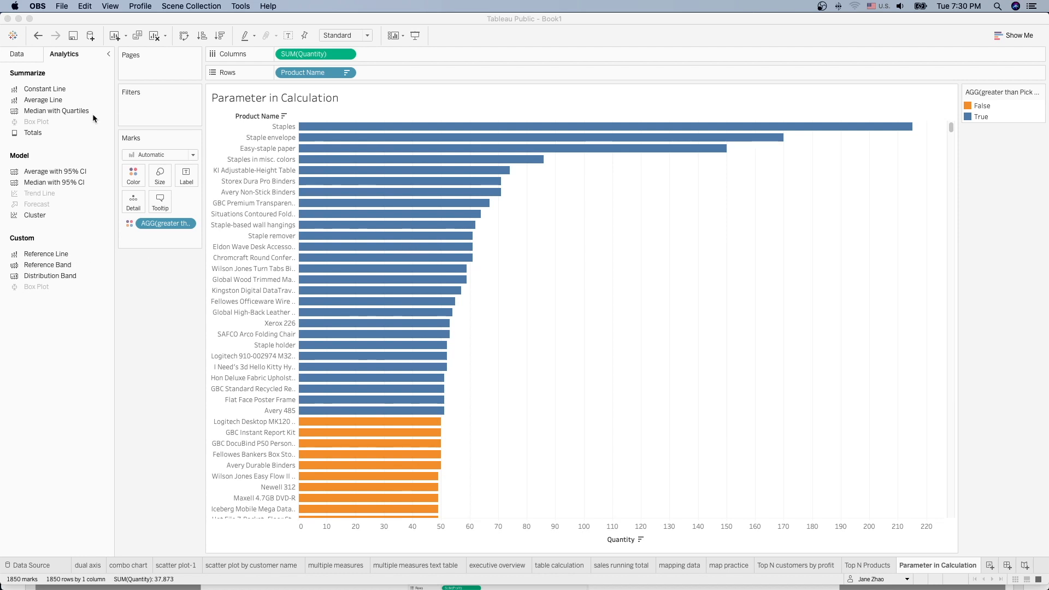
Step: Build a new worksheet with SUM(Profit) on Rows and Category then Segment on Columns
click(22, 55)
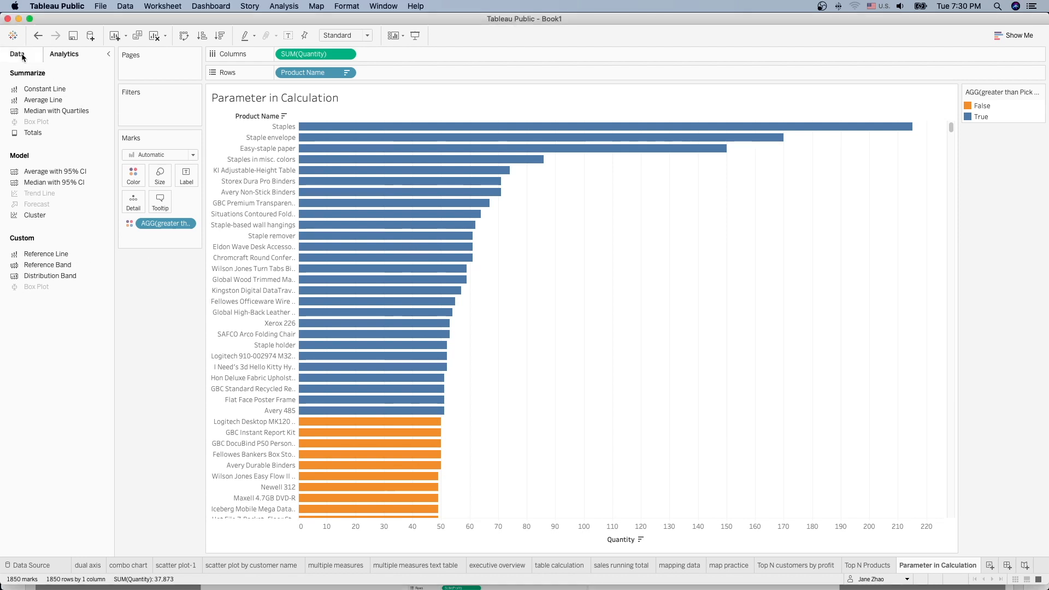
click(990, 567)
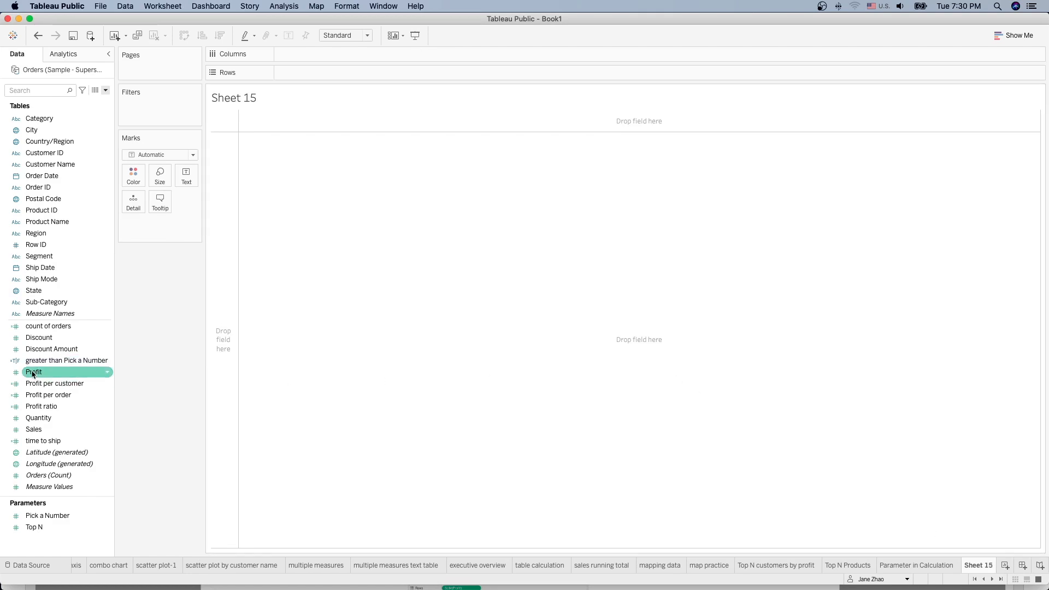
mouse_move(32, 375)
mouse_down()
mouse_move(273, 68)
mouse_move(284, 72)
mouse_up()
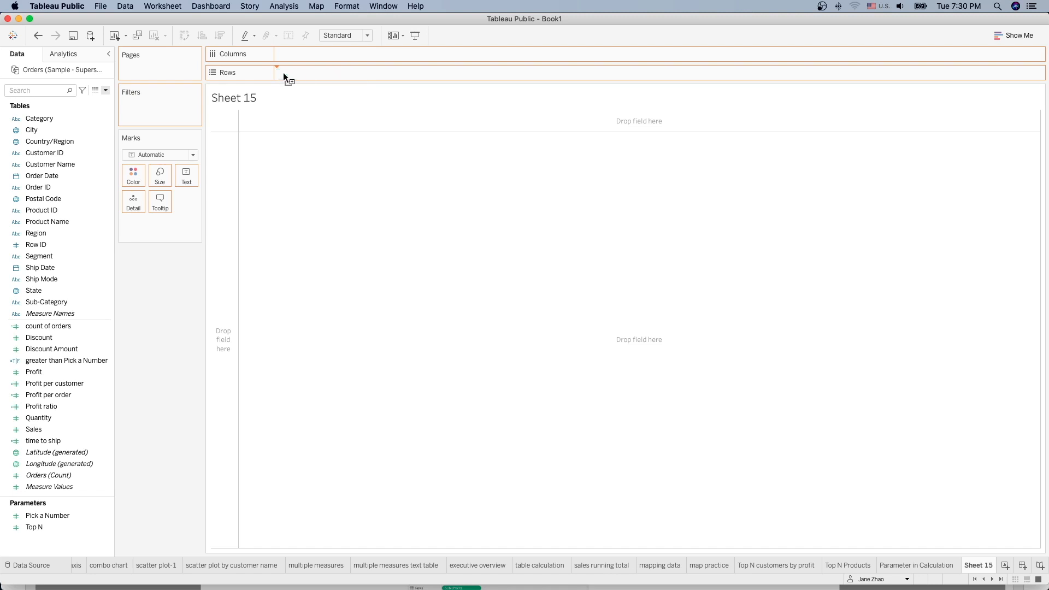
drag(38, 118, 300, 53)
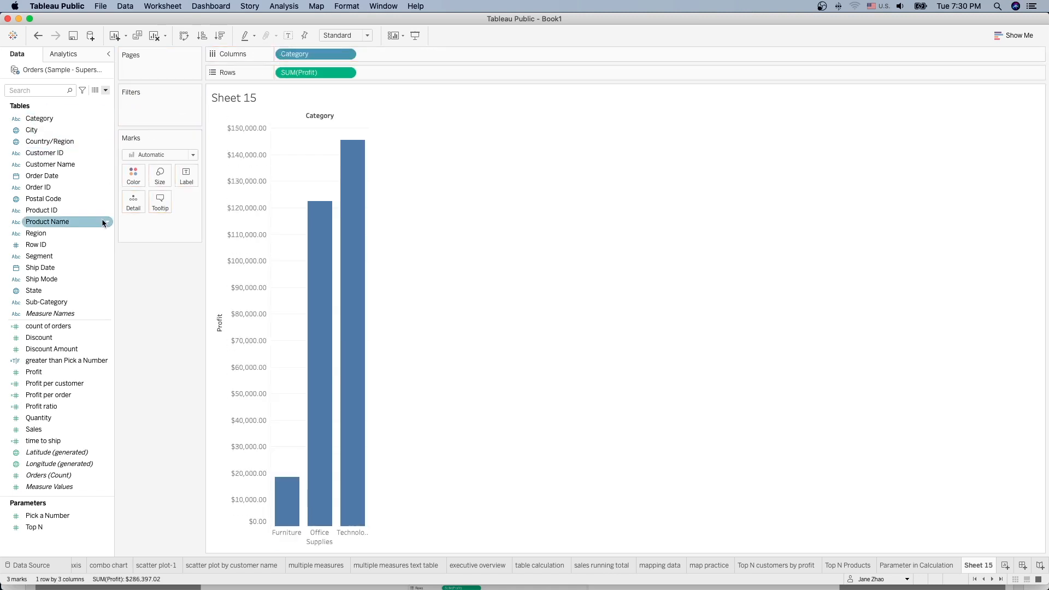
drag(60, 256, 395, 55)
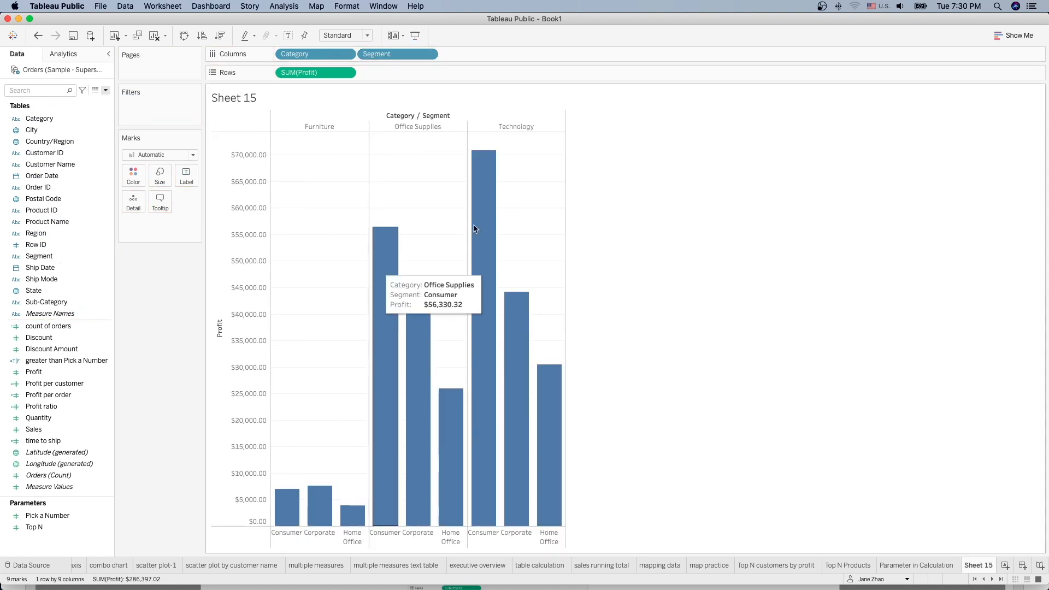
click(63, 54)
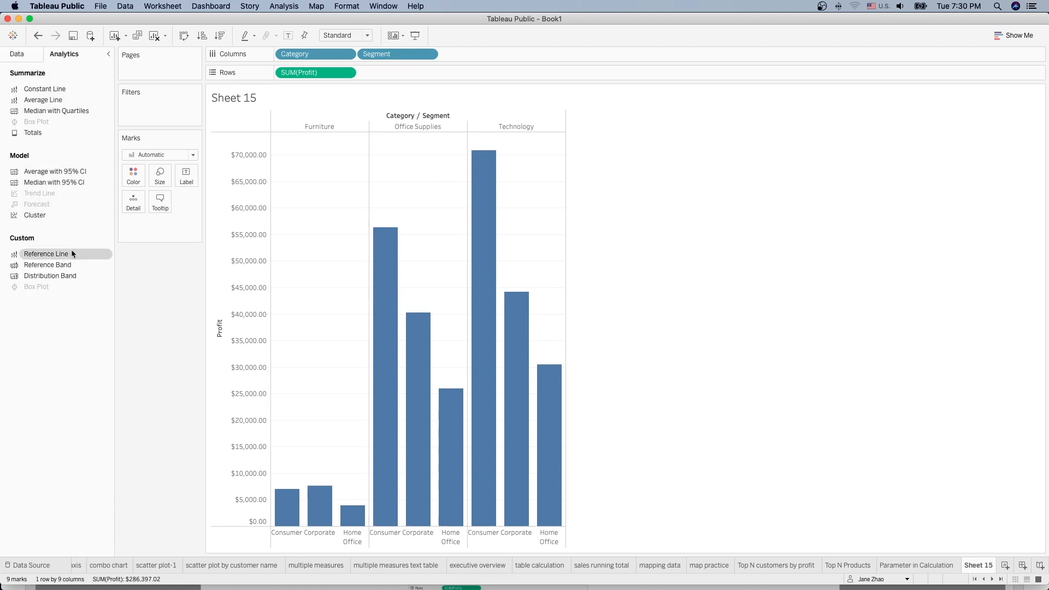
Step: Add a reference line to the bar chart, scoped to the Entire Table
drag(48, 256, 317, 143)
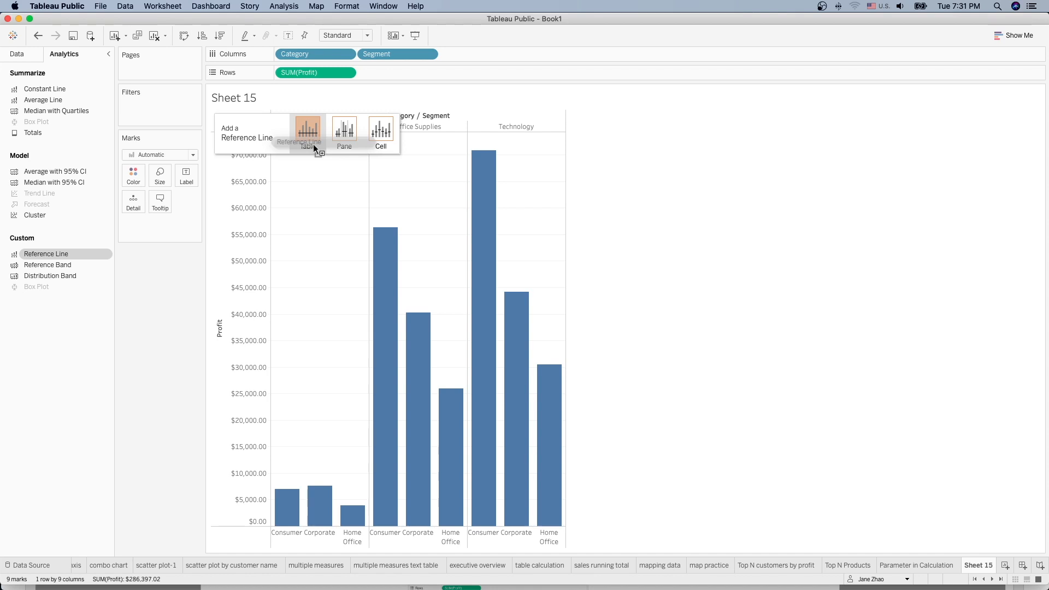
mouse_move(314, 147)
mouse_down()
mouse_move(317, 158)
mouse_move(303, 132)
mouse_up()
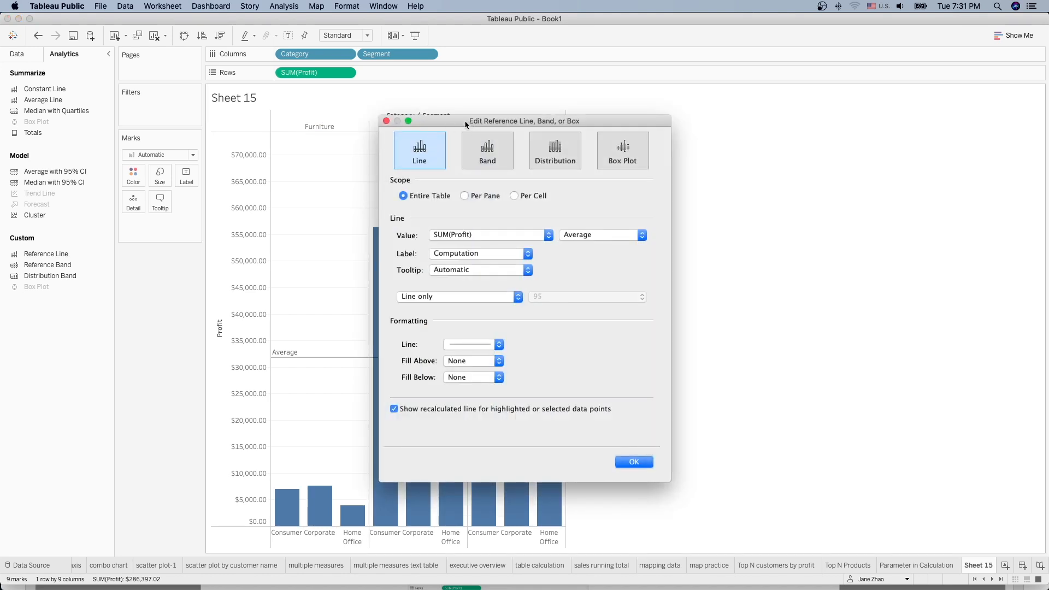
drag(460, 119, 627, 88)
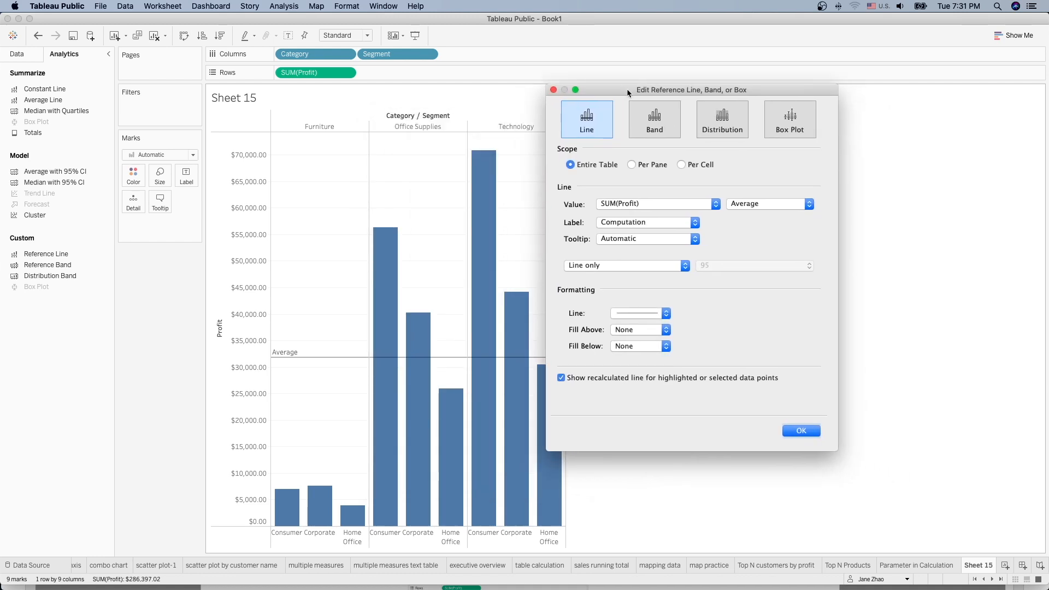
click(632, 165)
click(682, 165)
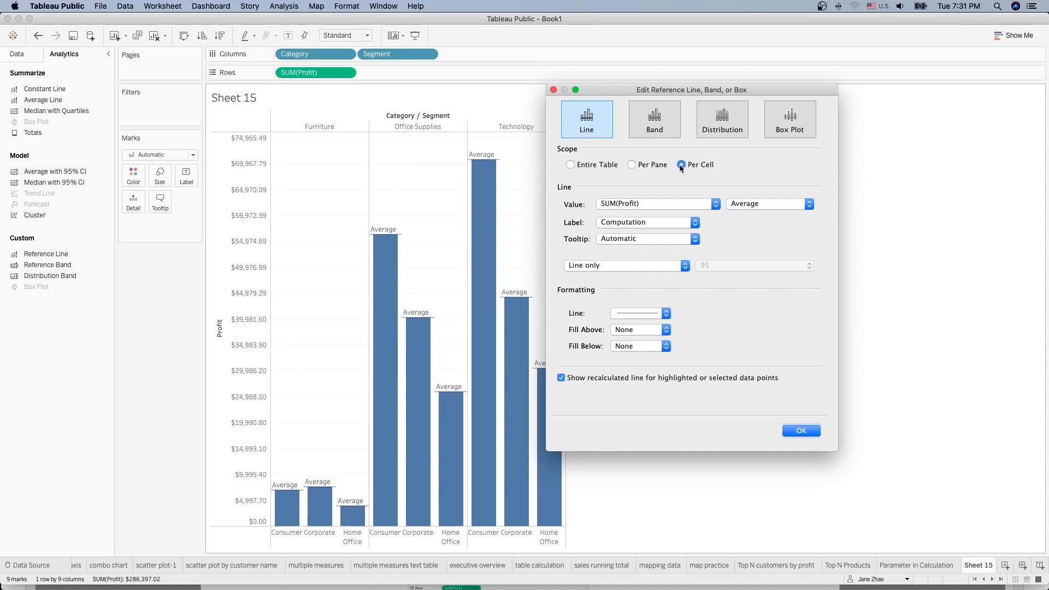
click(571, 165)
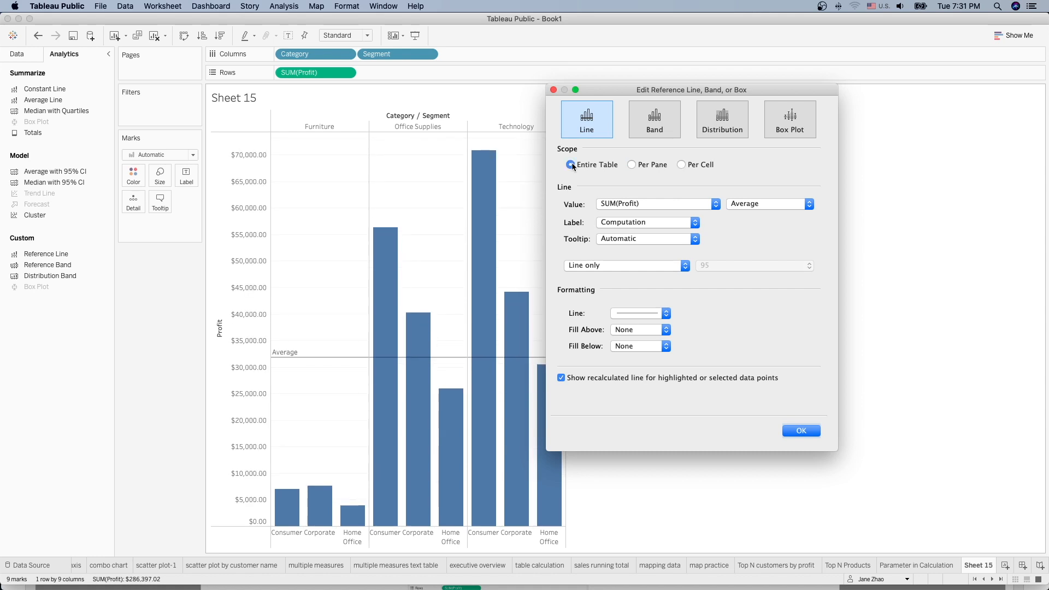
Step: Base the line on the Average of SUM(Profit), then rename the sheet to 'reference line'
click(715, 205)
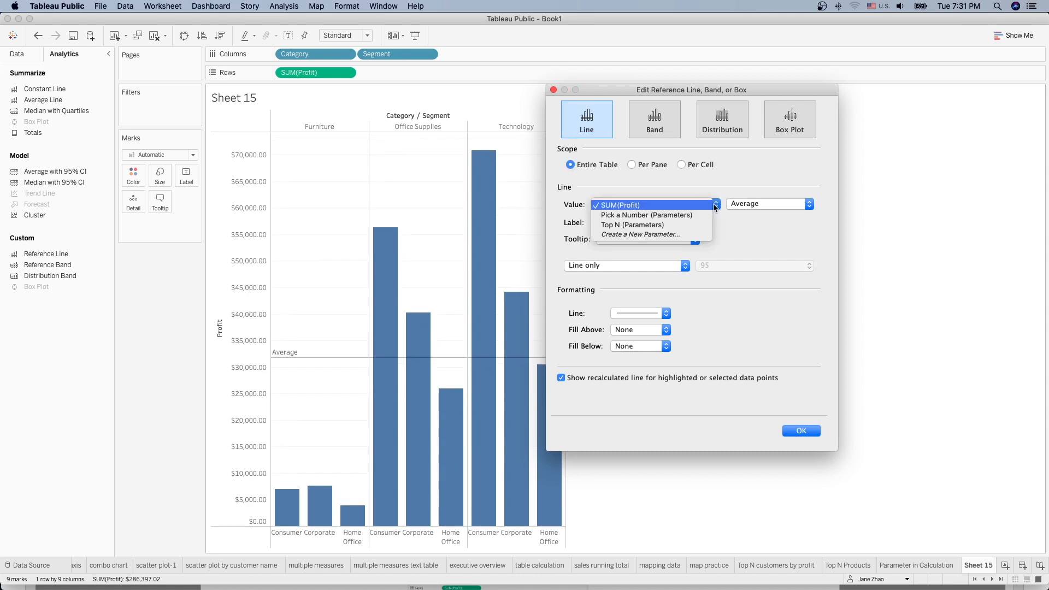
click(714, 205)
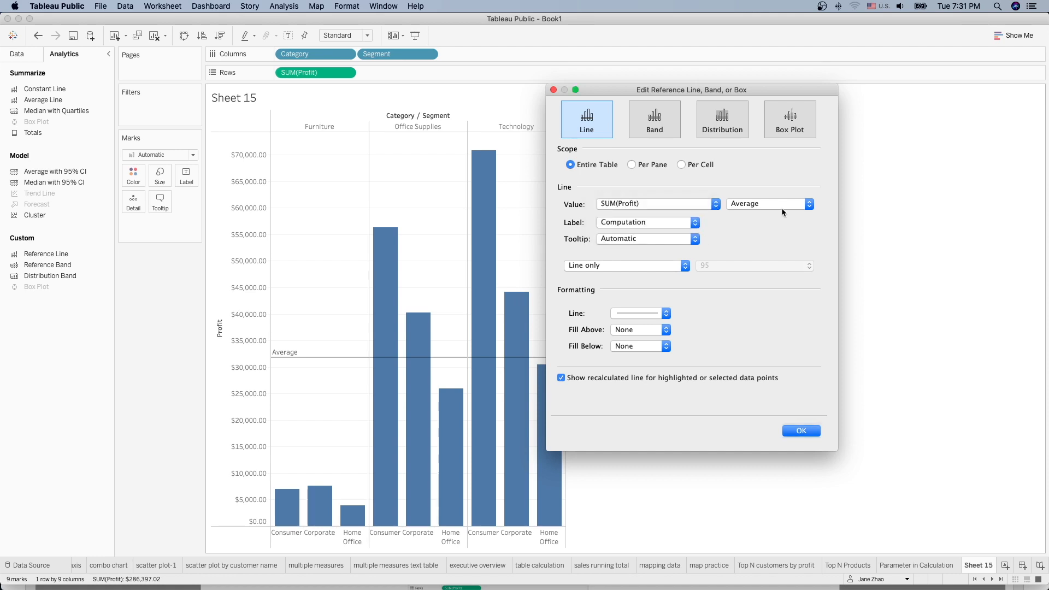
click(781, 206)
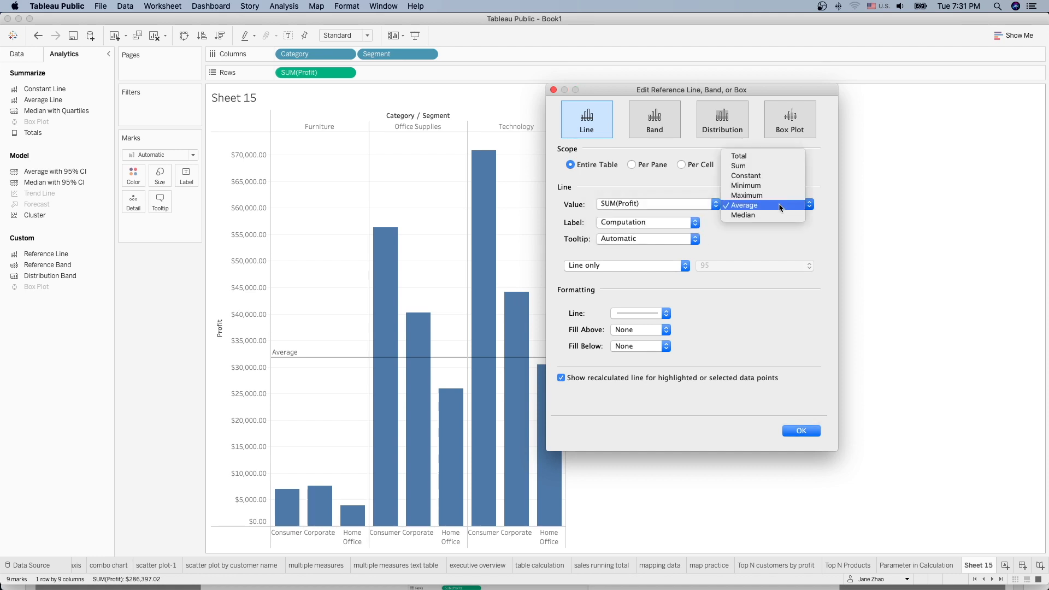
click(767, 232)
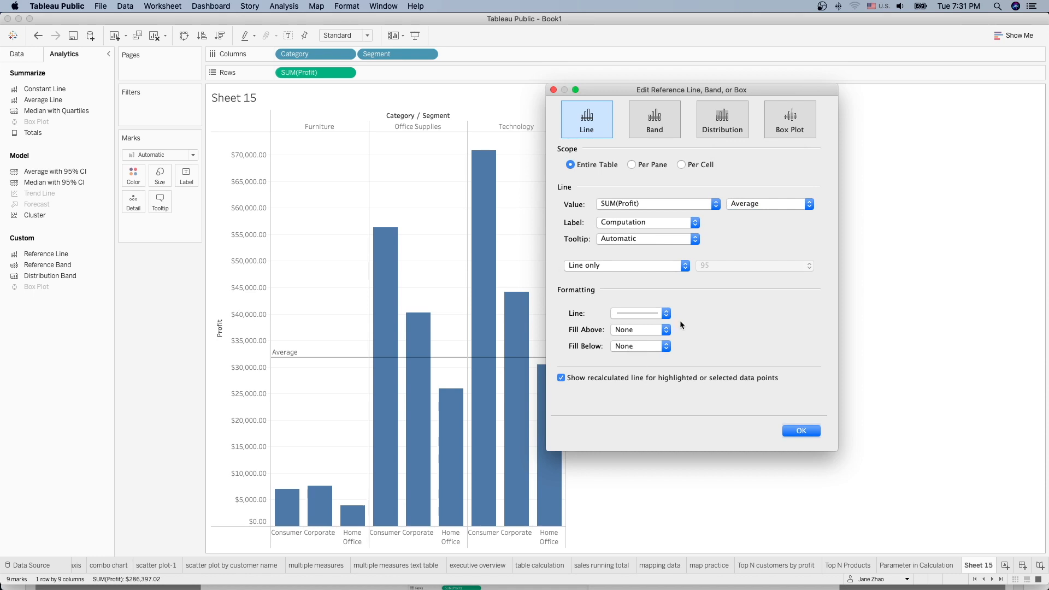
click(806, 431)
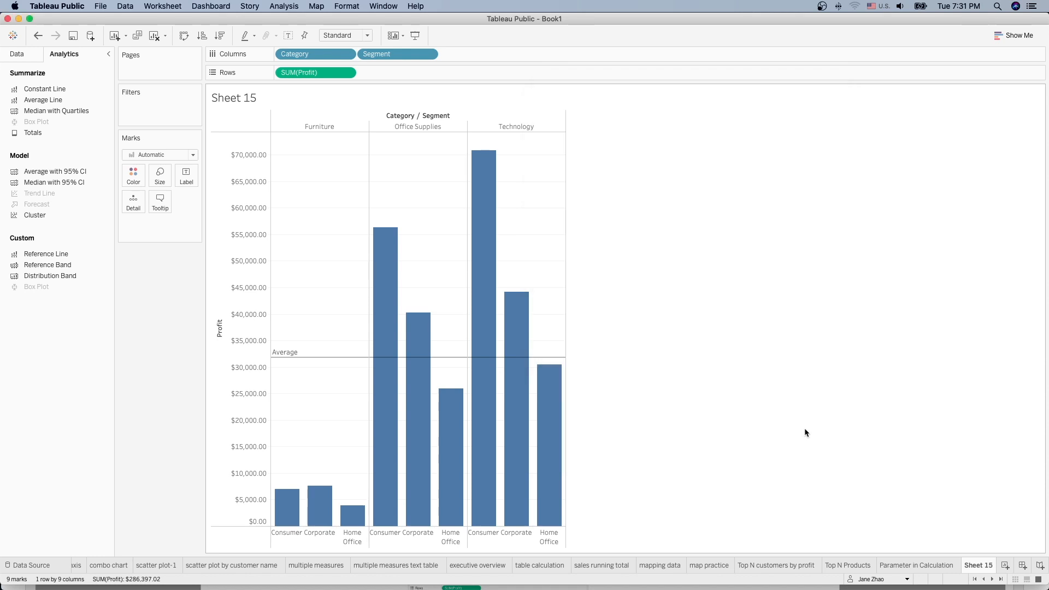
double_click(982, 565)
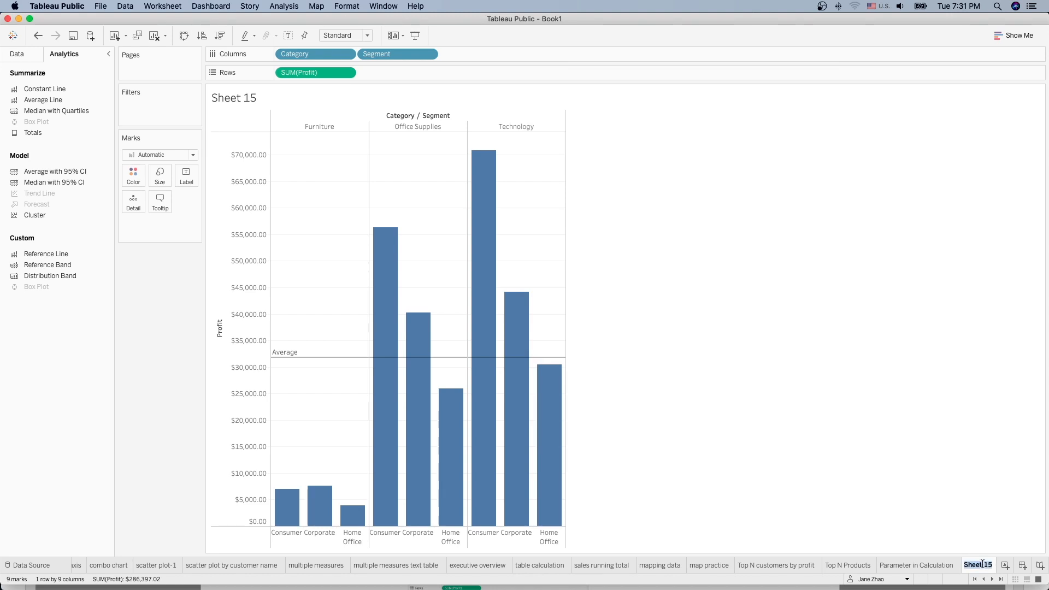
text(reference line)
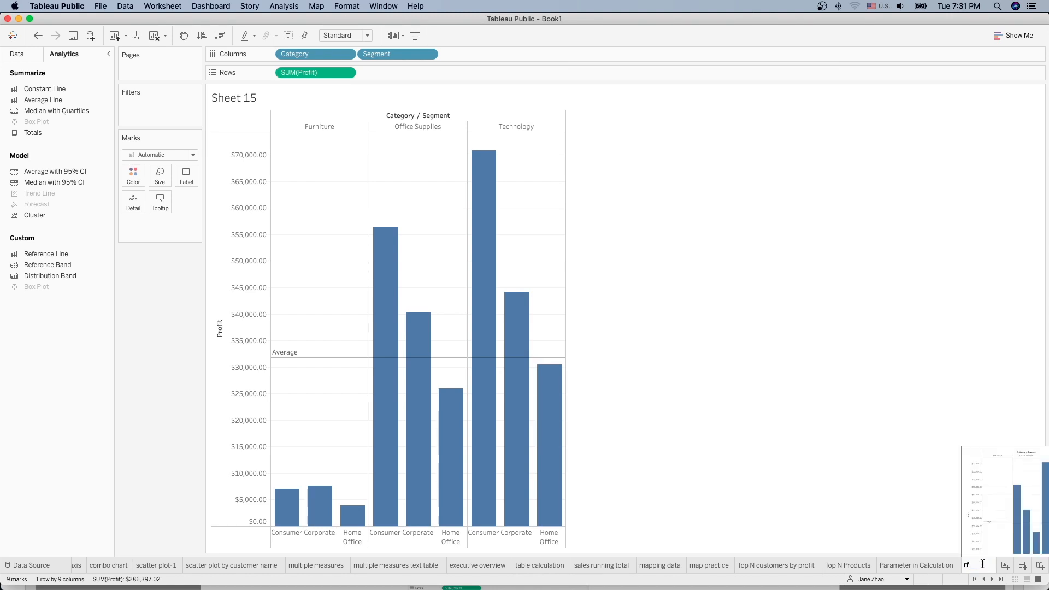
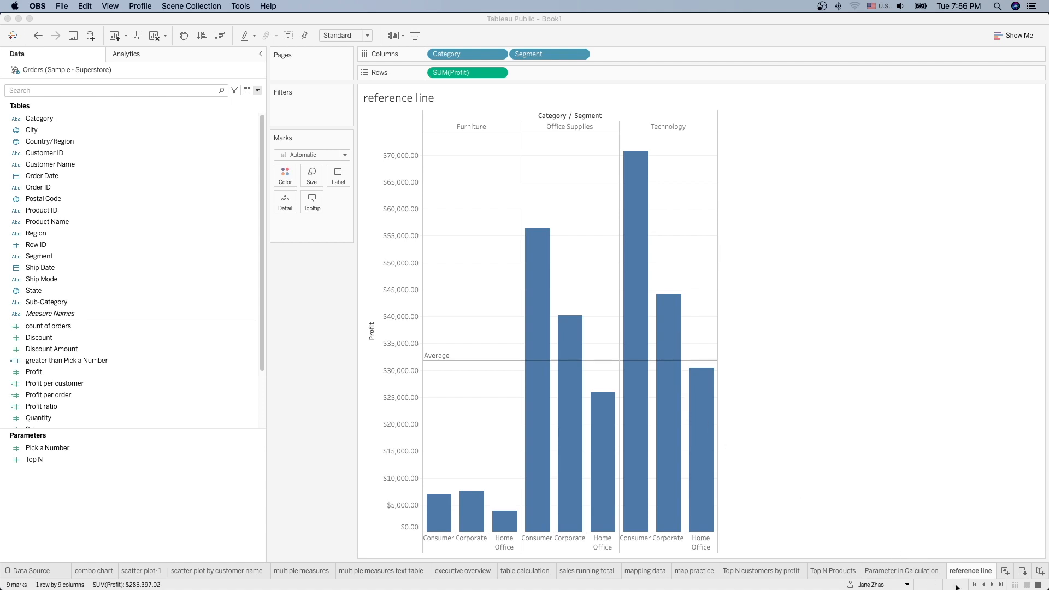
Step: On the dual axis sheet, show Order Date as continuous Month
click(976, 586)
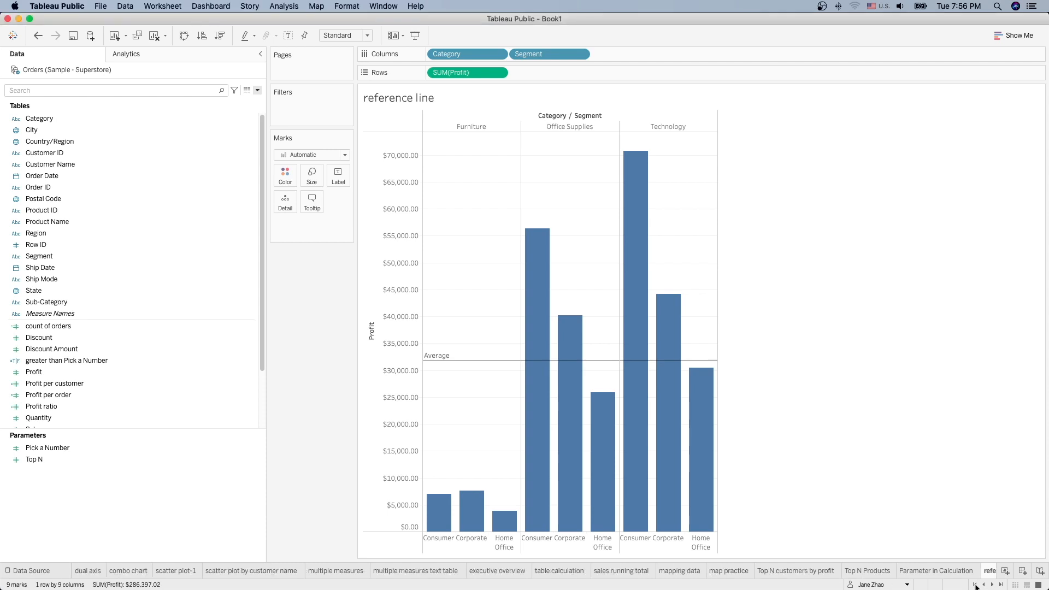
click(87, 571)
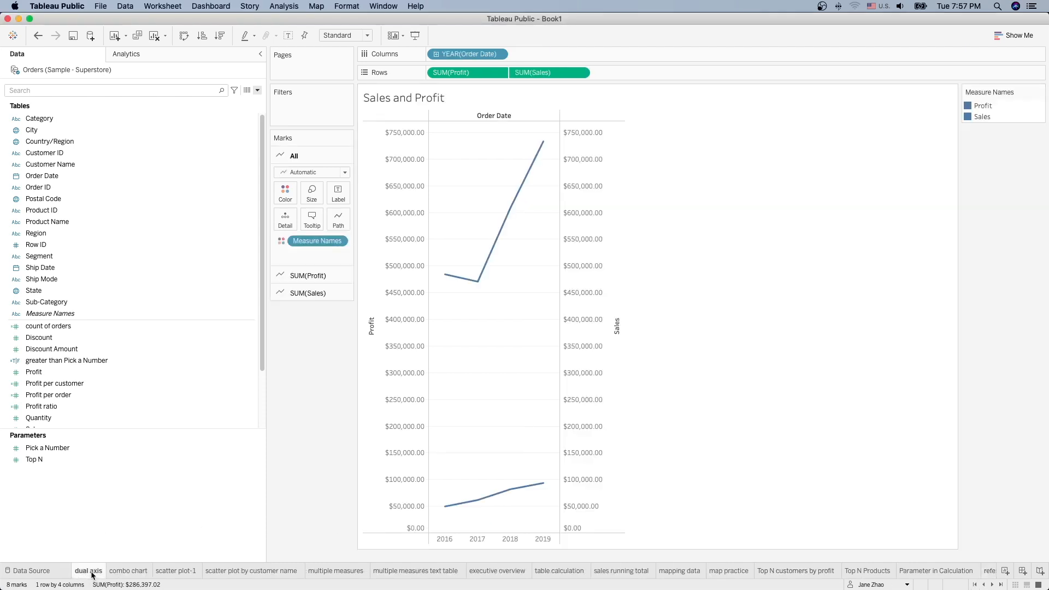
click(500, 55)
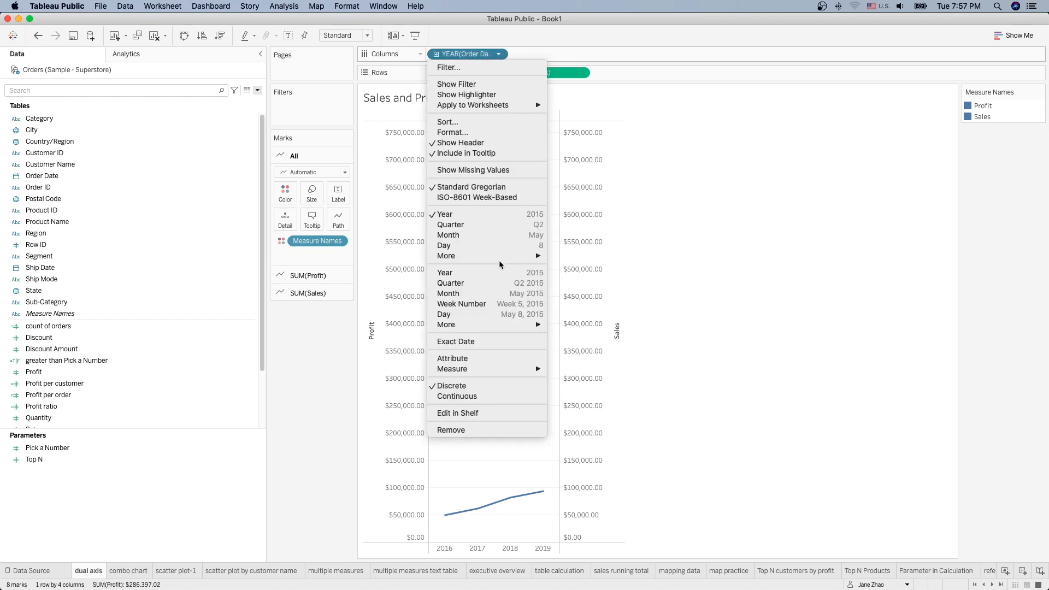
click(488, 292)
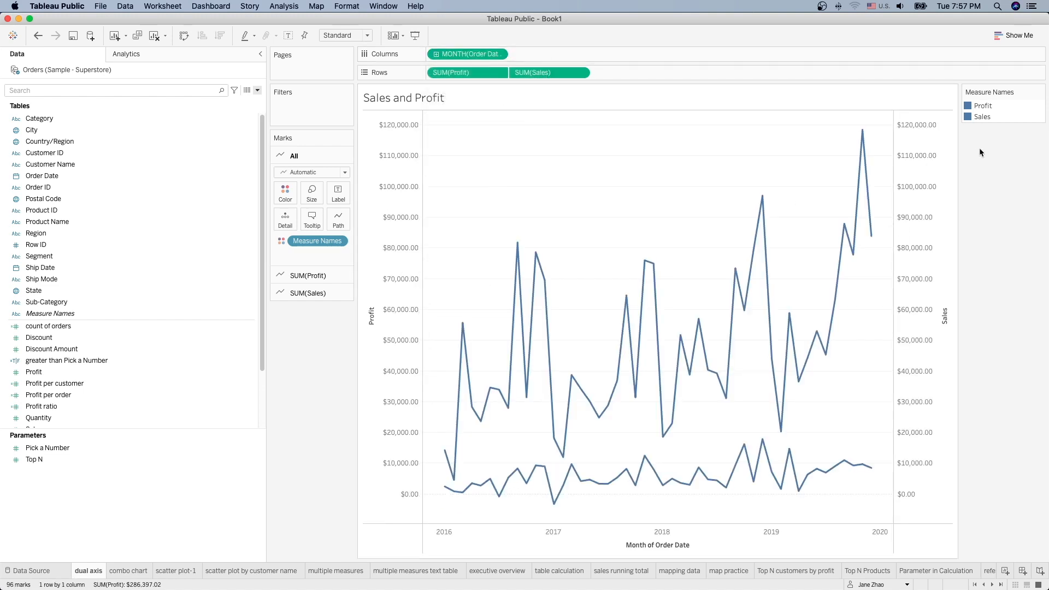
Step: Make the Profit line orange and create a new blank dashboard
click(1041, 94)
click(953, 101)
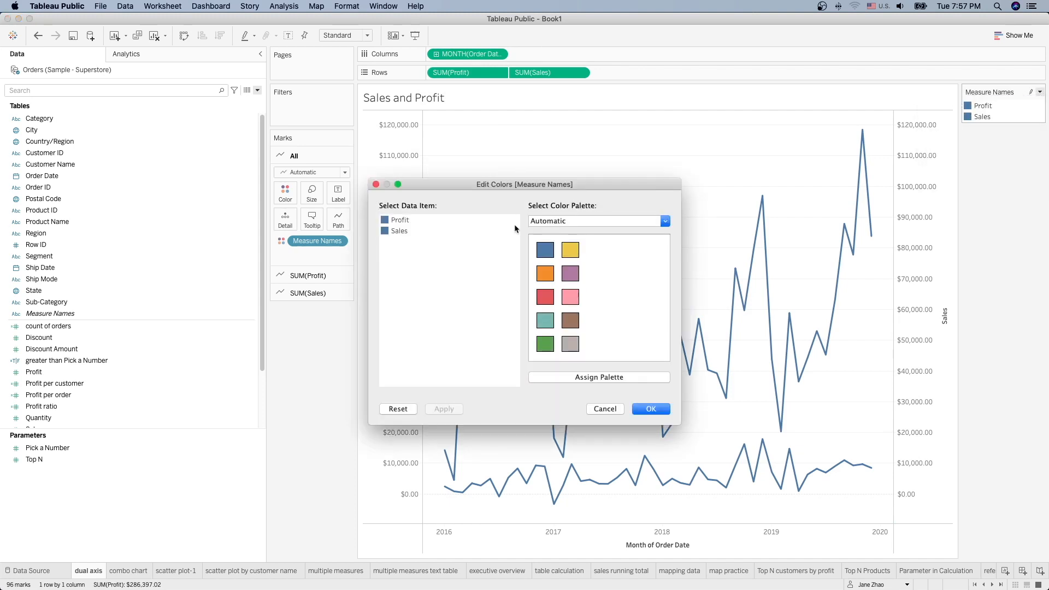
click(545, 273)
click(650, 410)
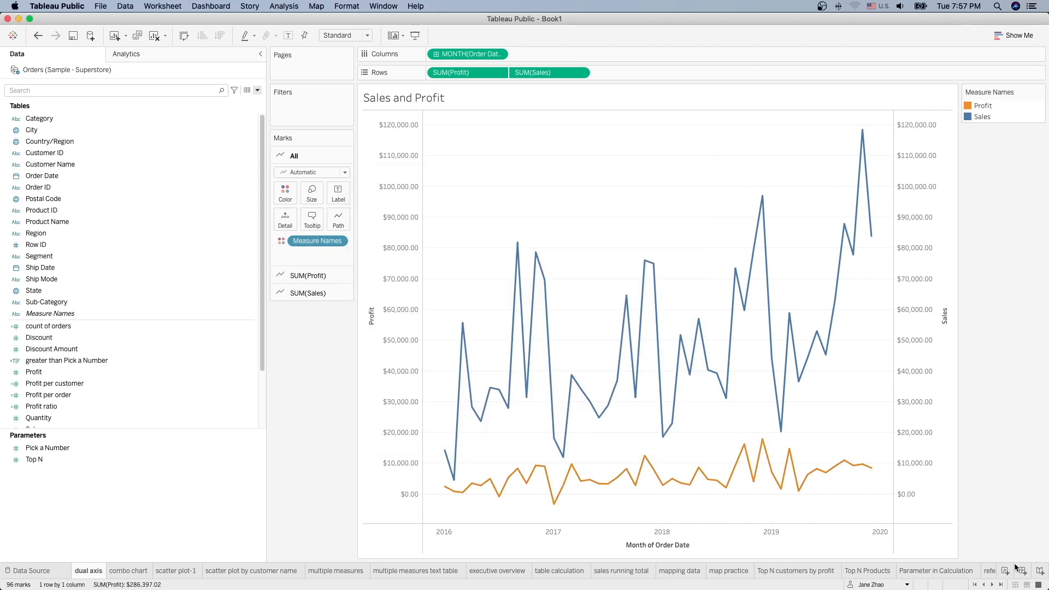
click(1023, 572)
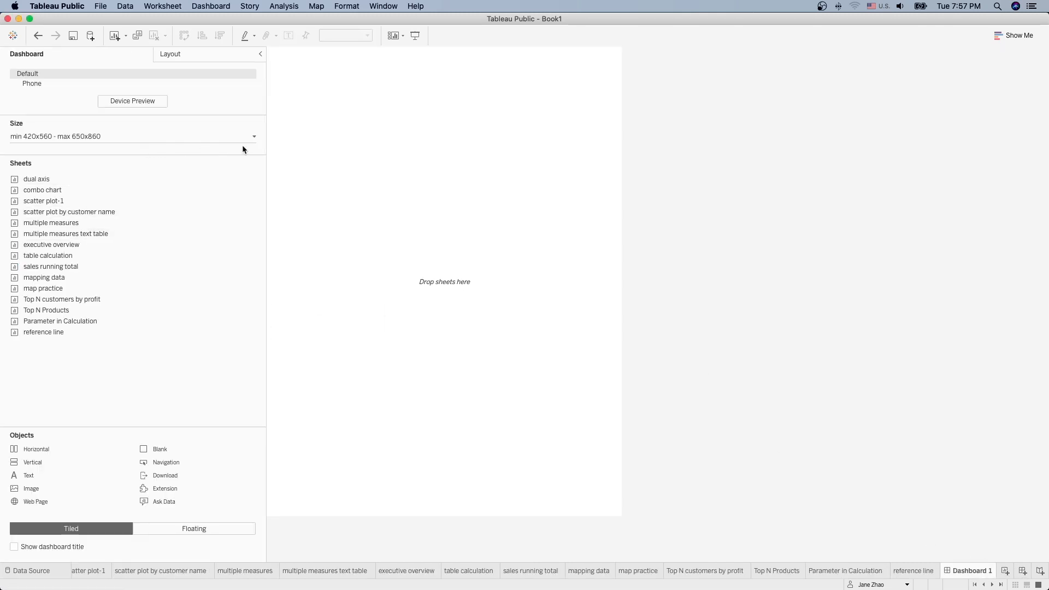
Step: Set Dashboard 1 to a Fixed size using the Full Screen (1024 x 768) preset
click(253, 138)
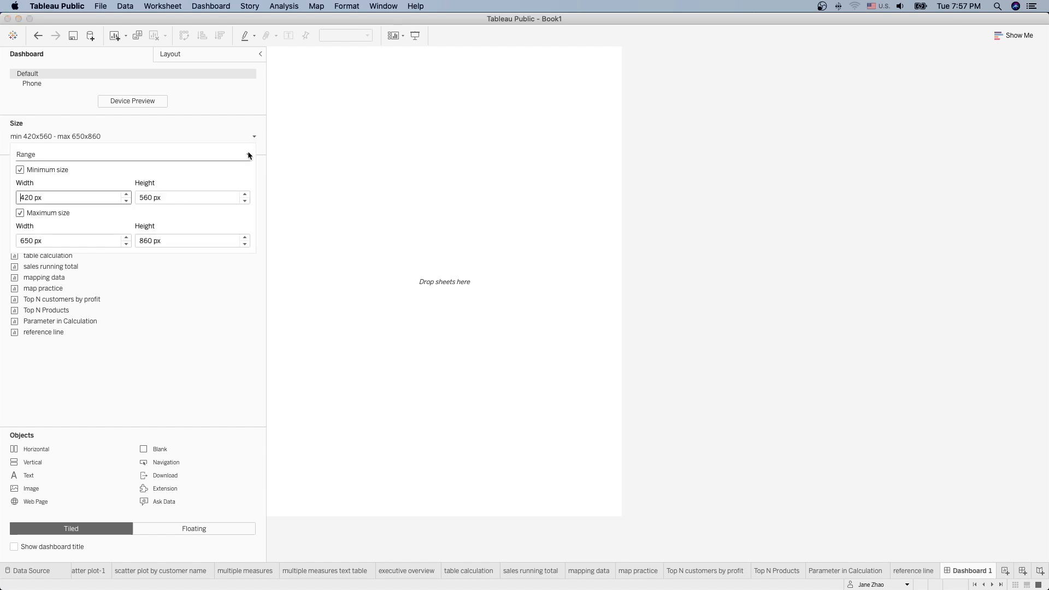
click(248, 154)
click(214, 166)
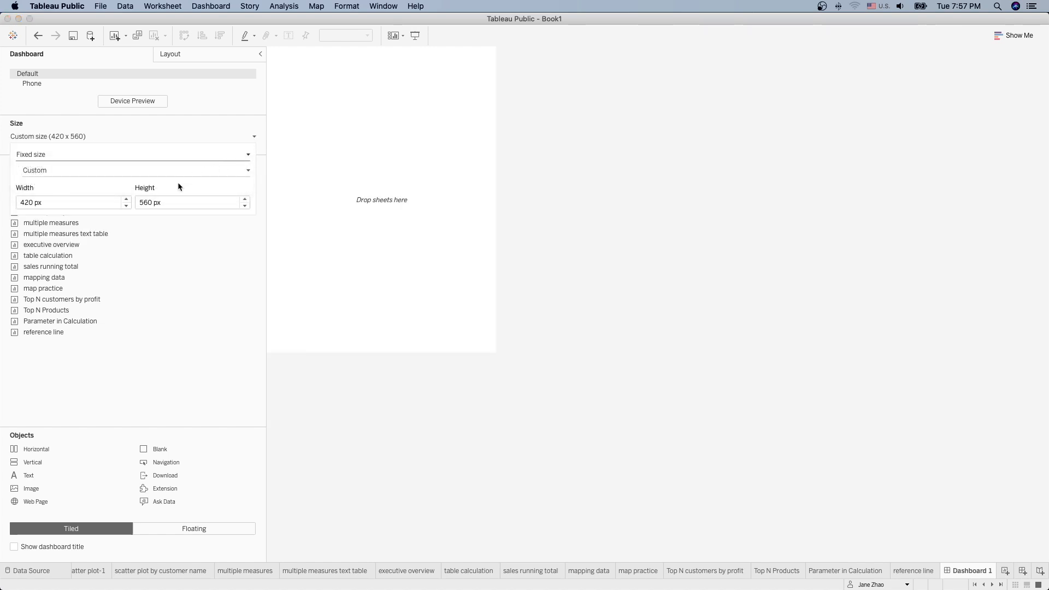
click(248, 170)
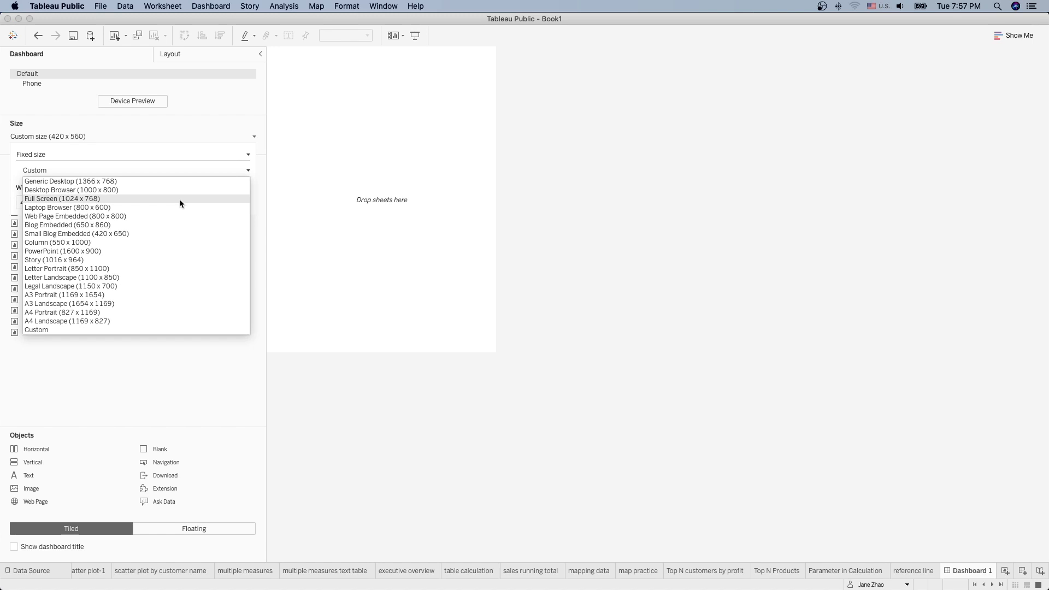
click(178, 198)
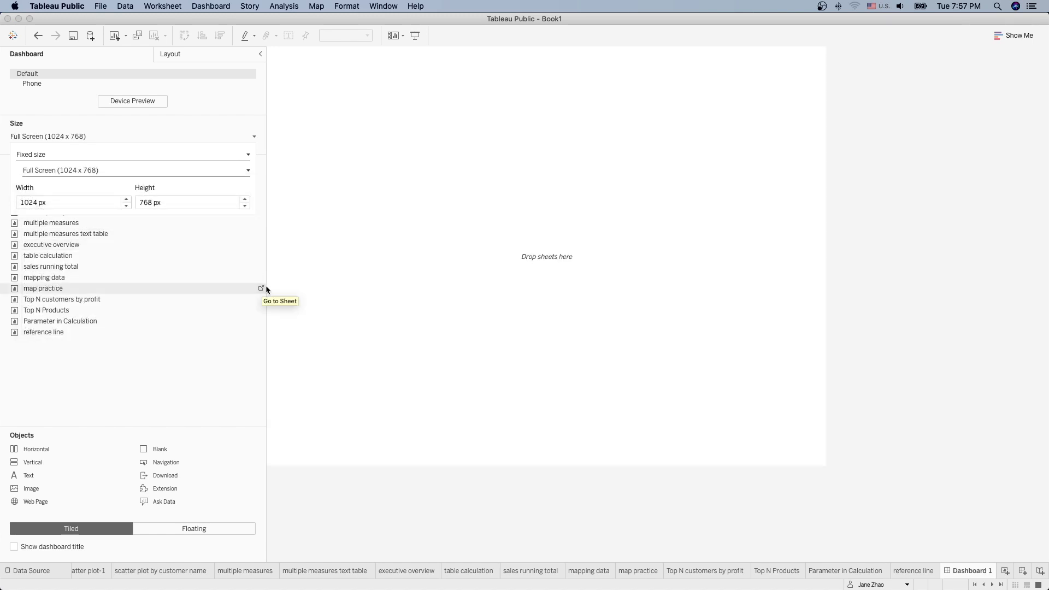
click(208, 126)
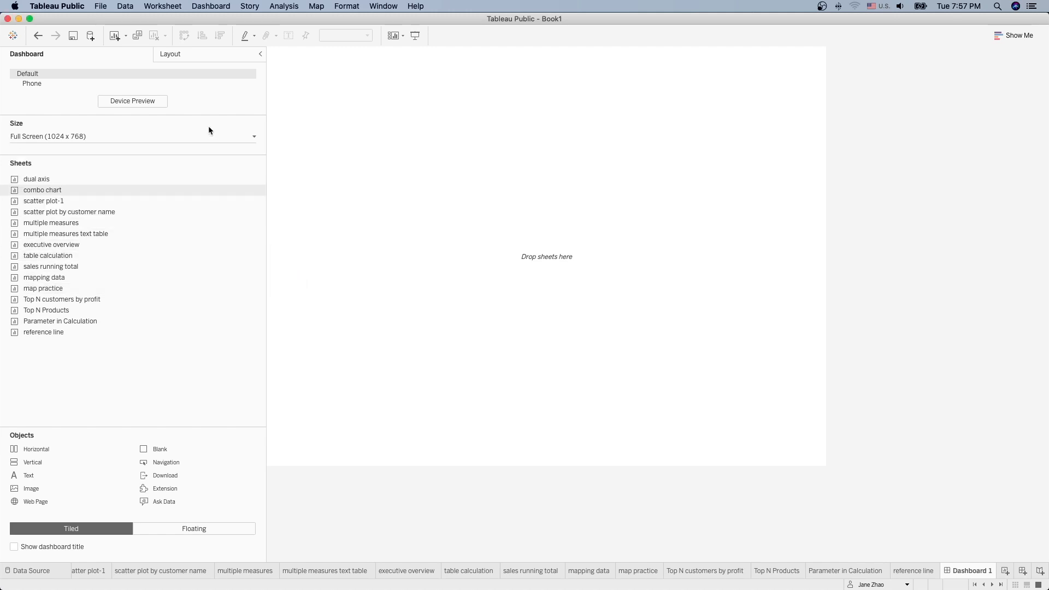
Step: Place the executive overview, map, dual axis, table calculation and scatter plot-1 sheets in a grid, then resize the rows
mouse_move(54, 180)
mouse_move(68, 268)
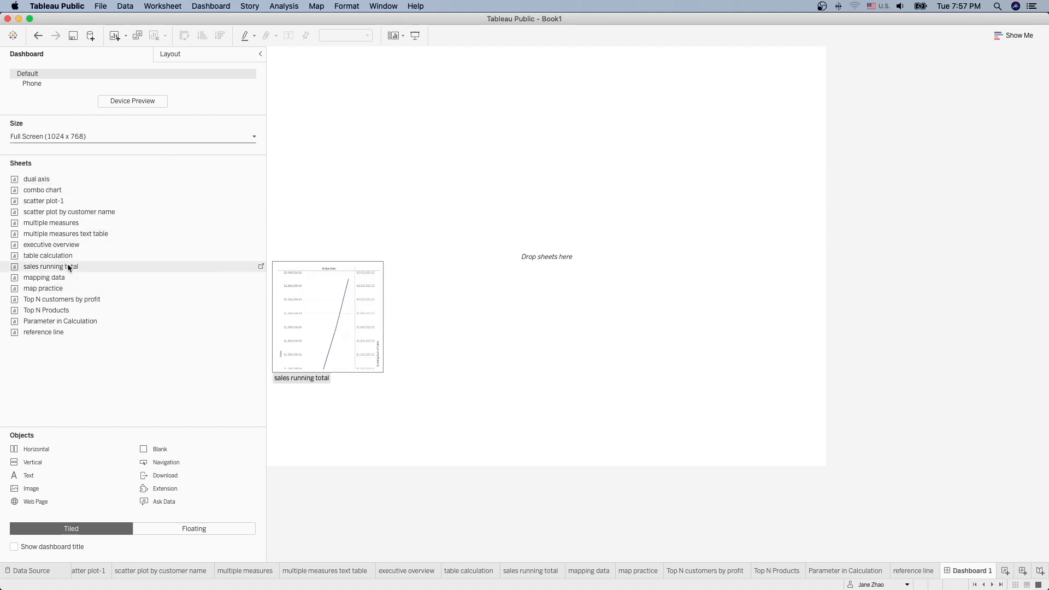
mouse_move(43, 252)
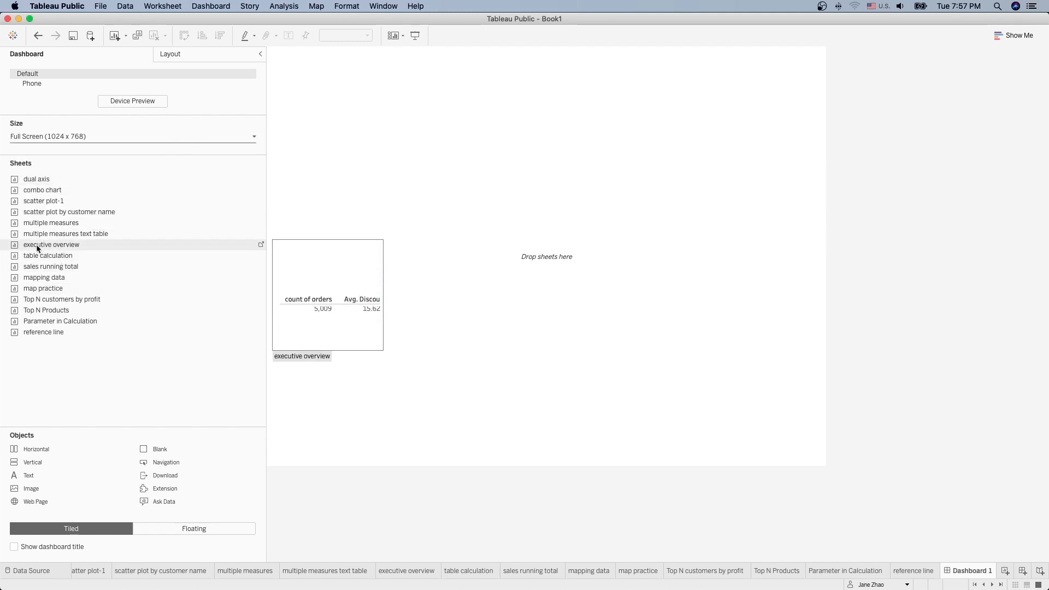
drag(38, 247, 493, 160)
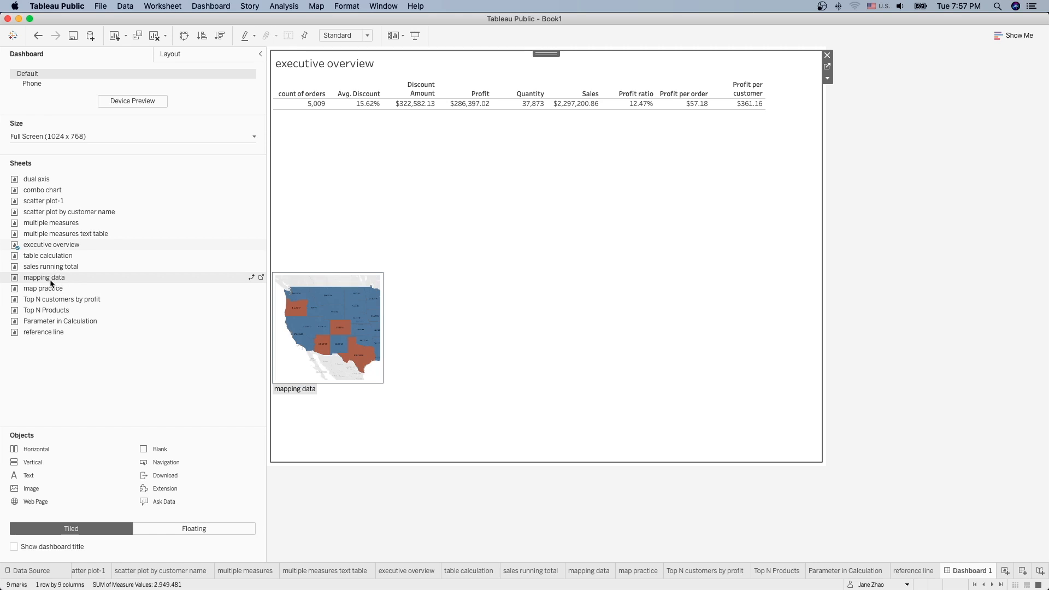
mouse_move(28, 281)
mouse_down()
mouse_move(390, 268)
mouse_move(606, 290)
mouse_move(474, 286)
mouse_up()
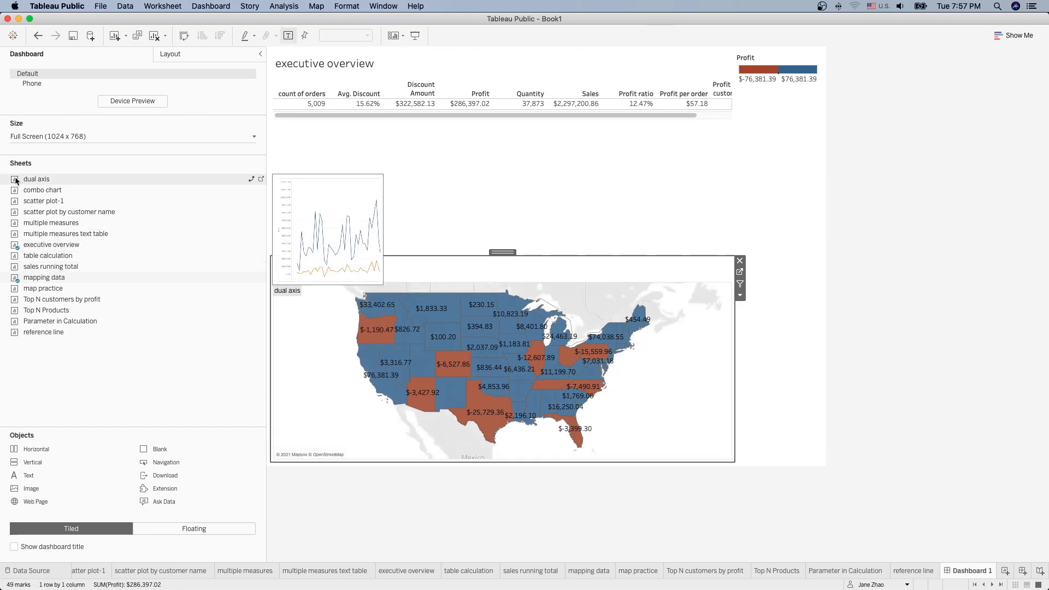
drag(16, 180, 573, 342)
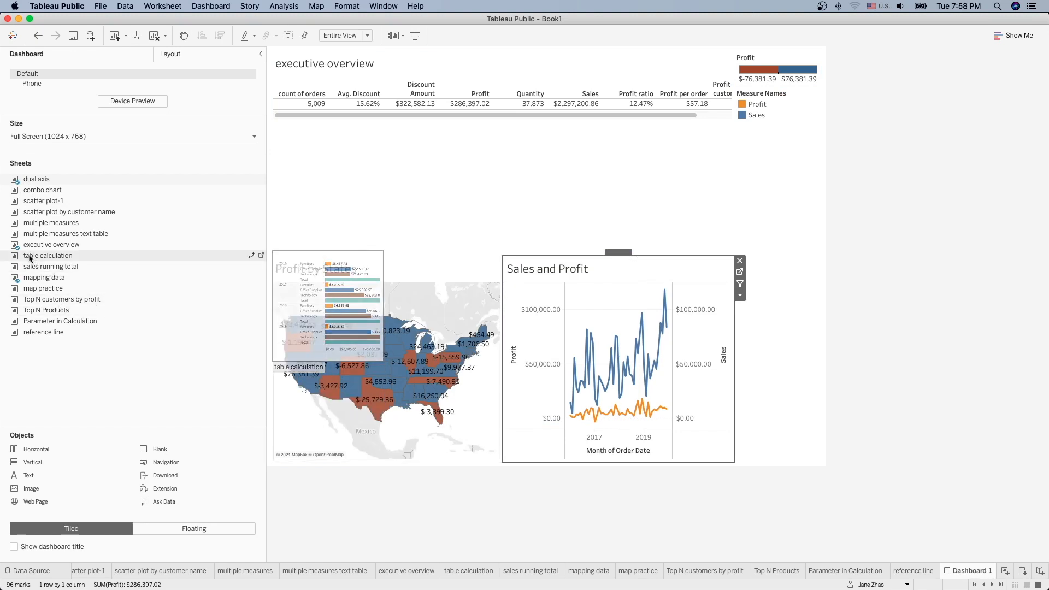
drag(30, 258, 399, 402)
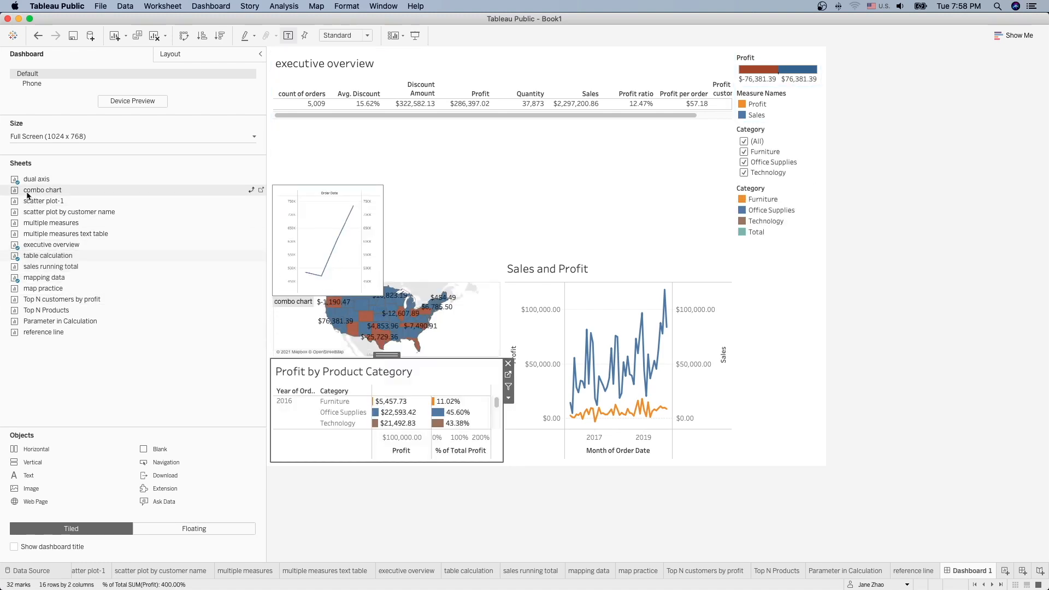
drag(15, 204, 603, 408)
drag(492, 256, 544, 135)
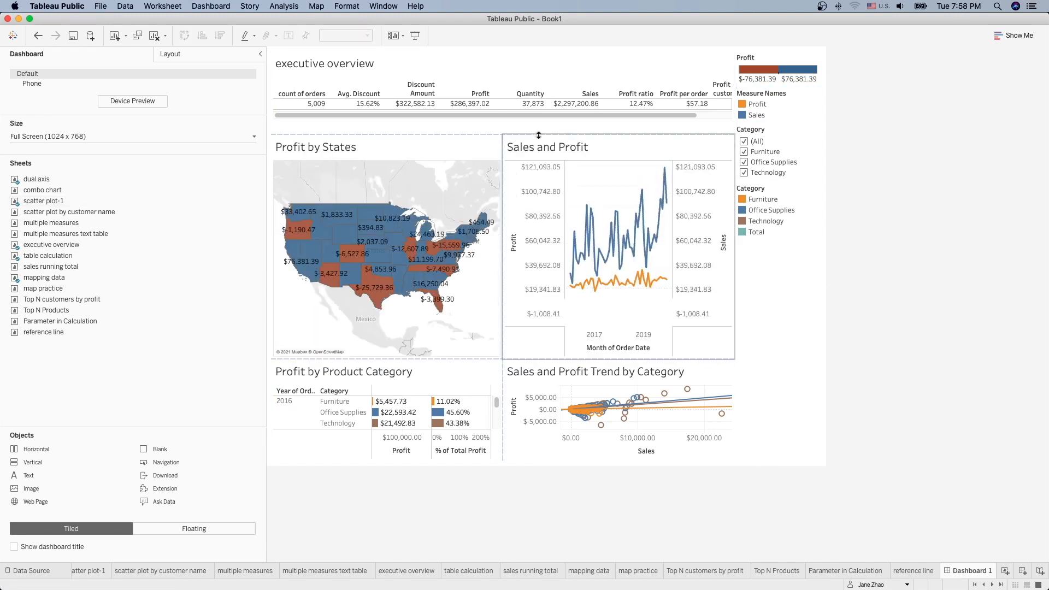
drag(443, 358, 444, 311)
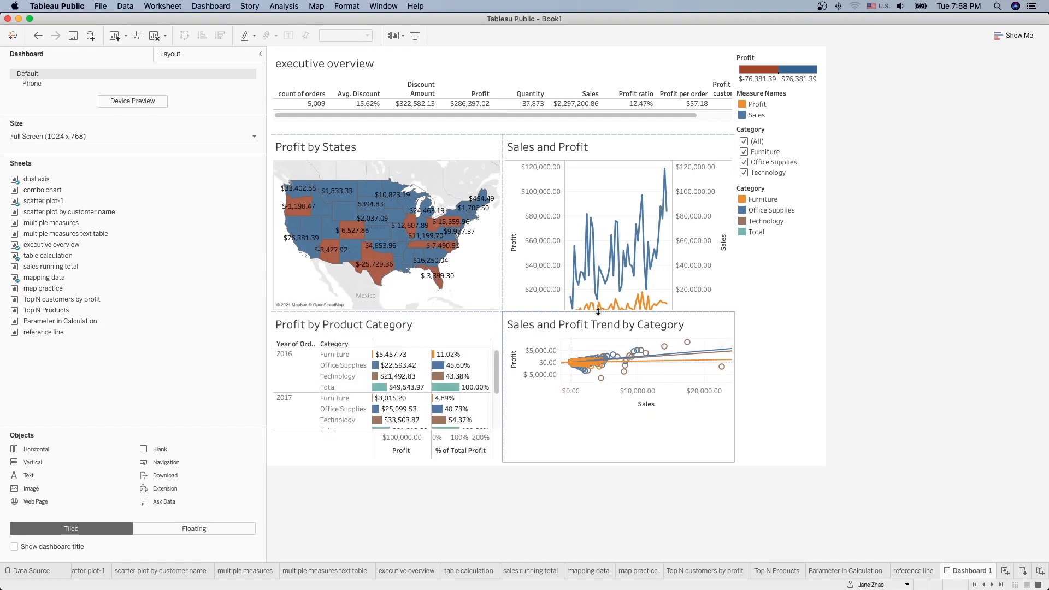
Step: Remove the Profit and Measure Names legends, the Category filter and the Category legend
click(792, 61)
click(828, 56)
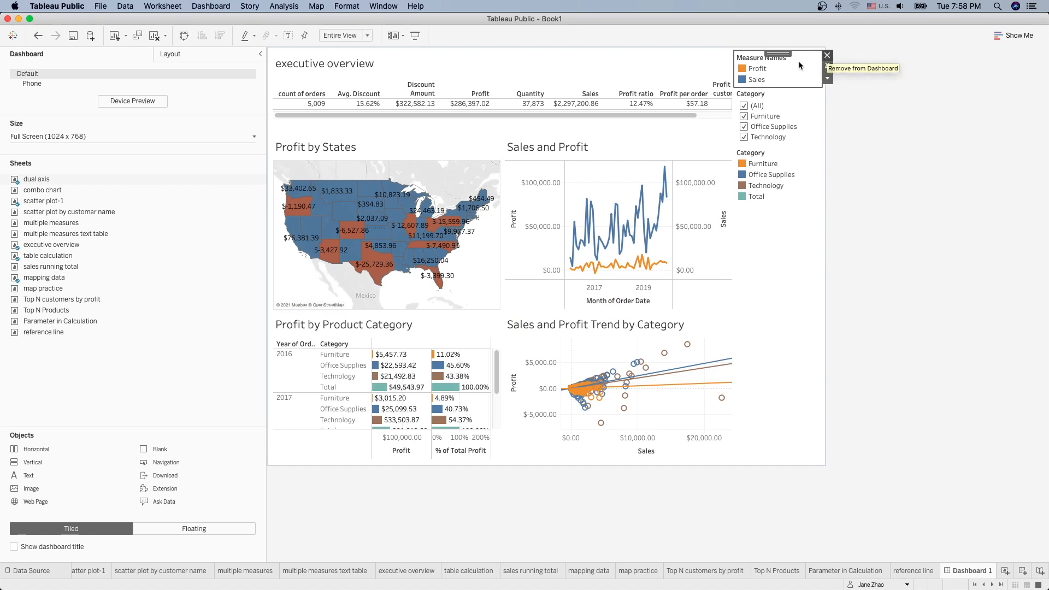
click(828, 55)
click(828, 55)
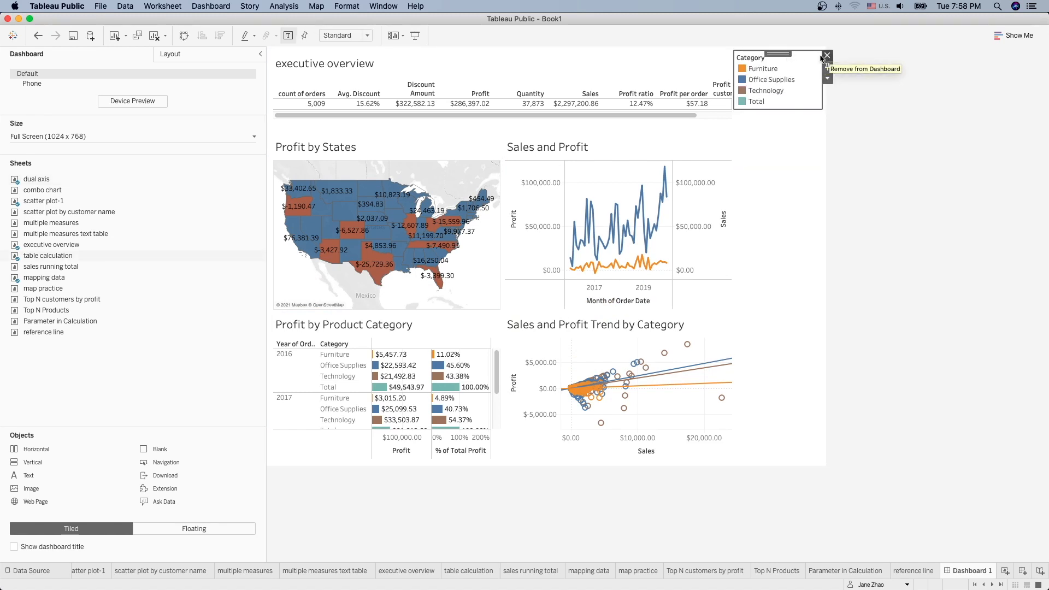
click(828, 55)
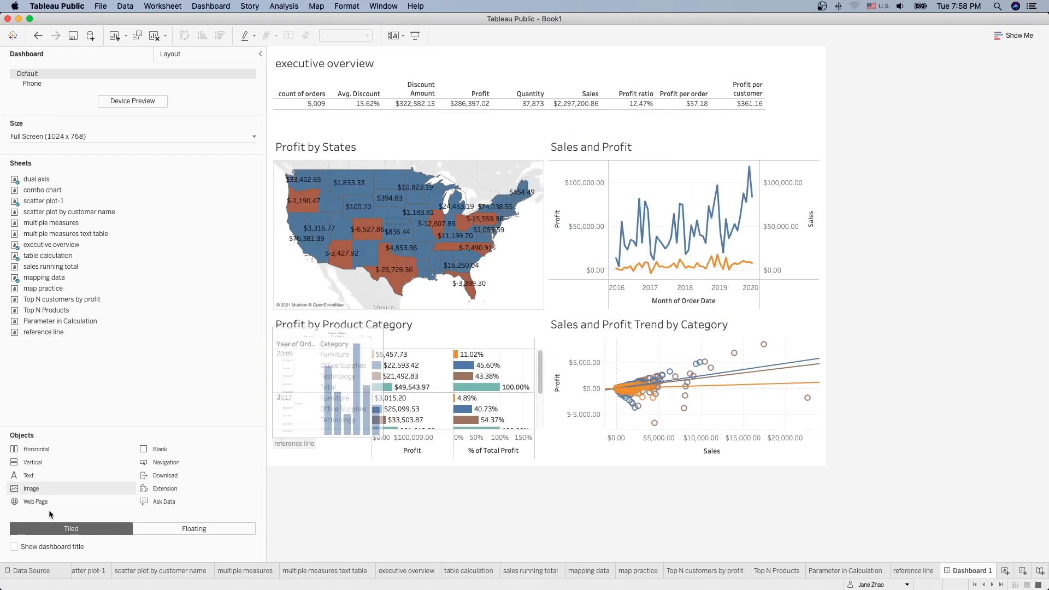
Step: Add a dashboard title reading 'Executive Overview - Sample Superstore'
click(14, 548)
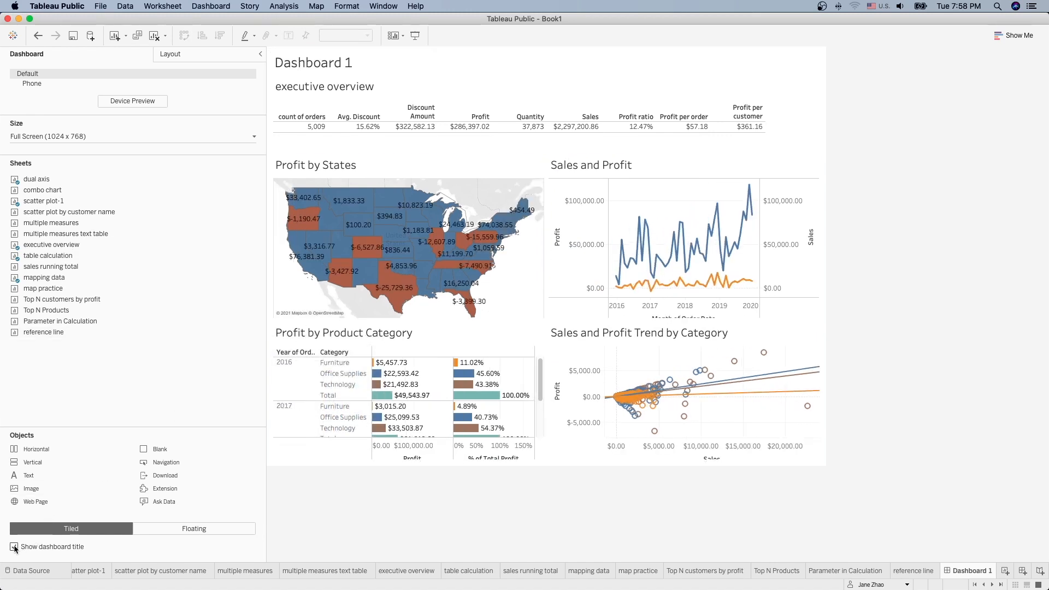
double_click(346, 64)
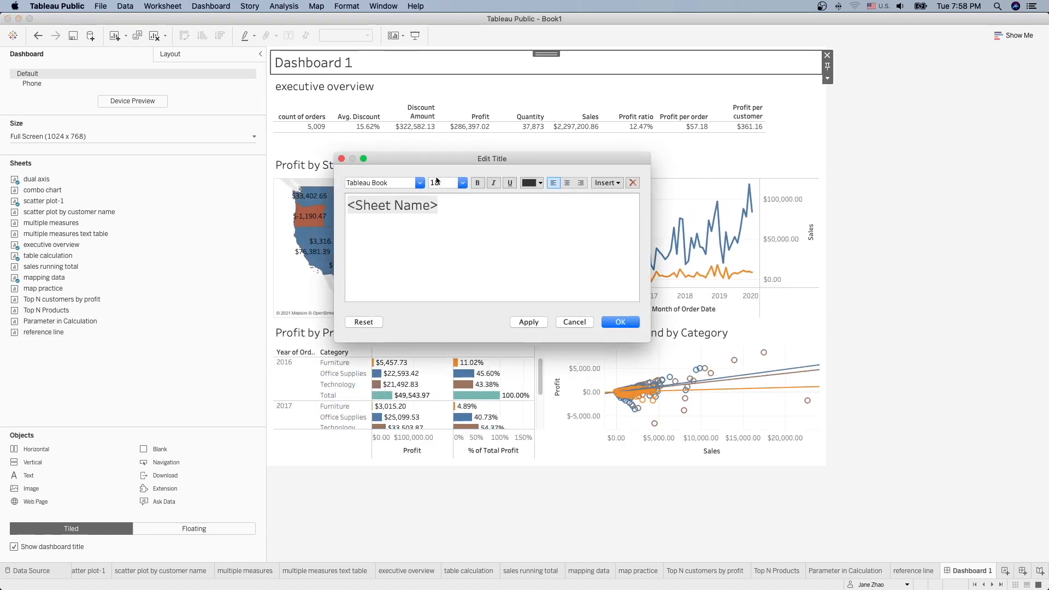
triple_click(400, 206)
drag(400, 206, 350, 204)
click(443, 210)
text(E)
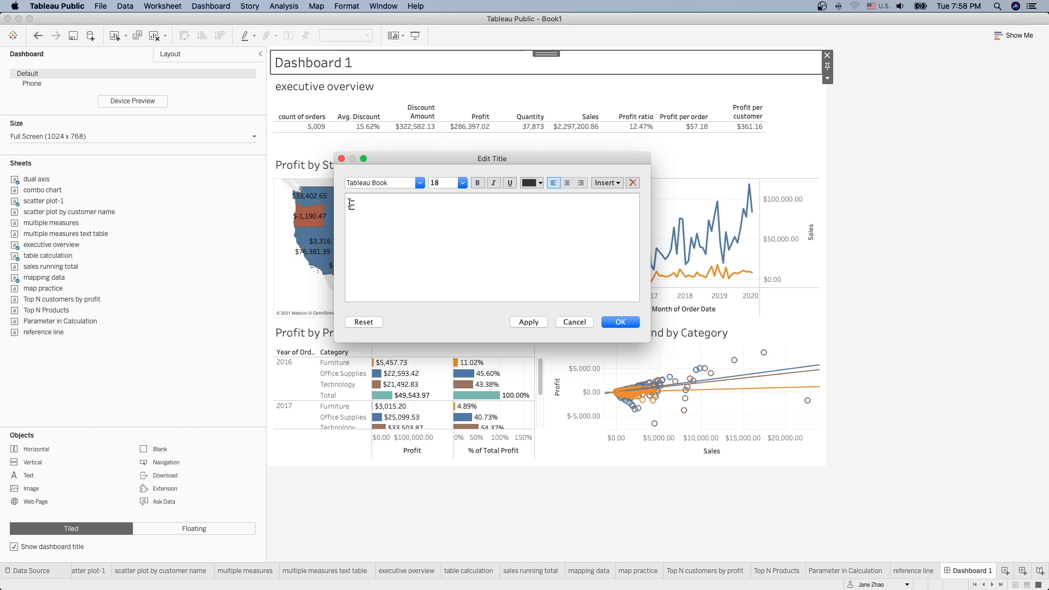
text(xecutive Overview - Sample S)
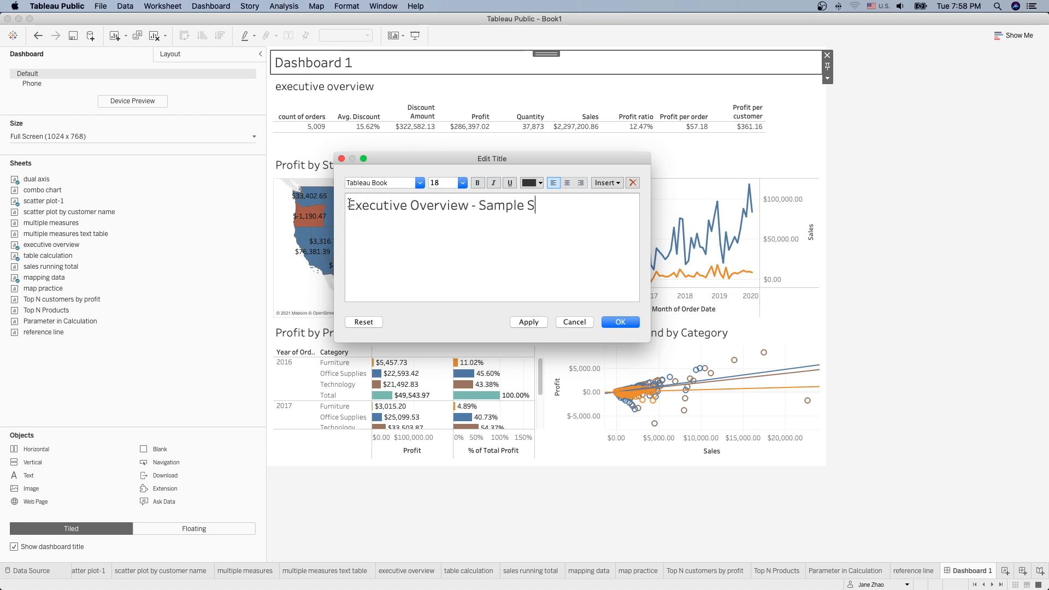
text(uperstore)
click(622, 322)
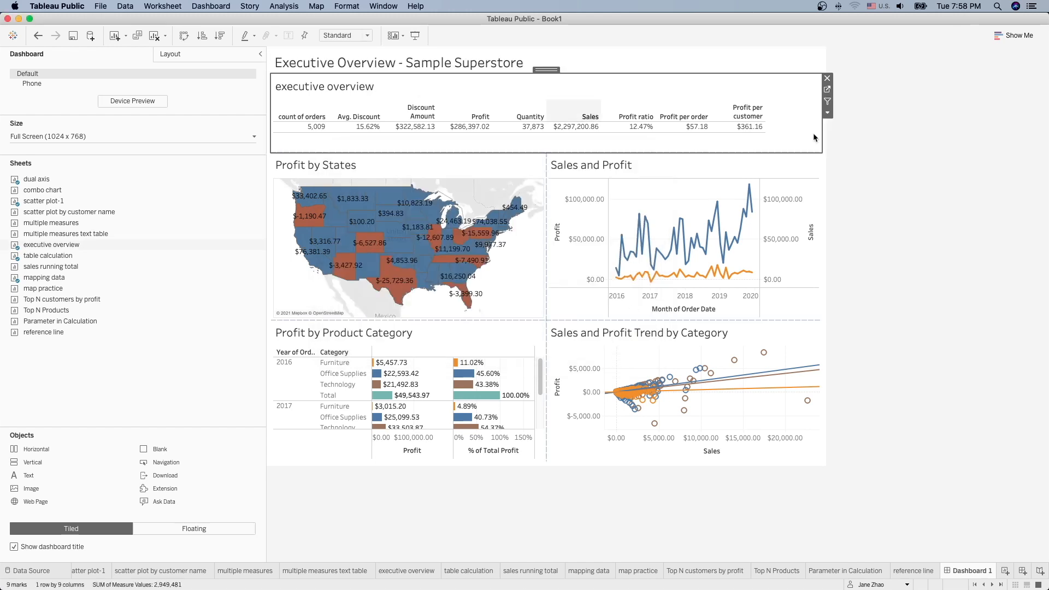
Step: Hide the executive overview sheet title and show the dashboard title's Layout properties
click(828, 113)
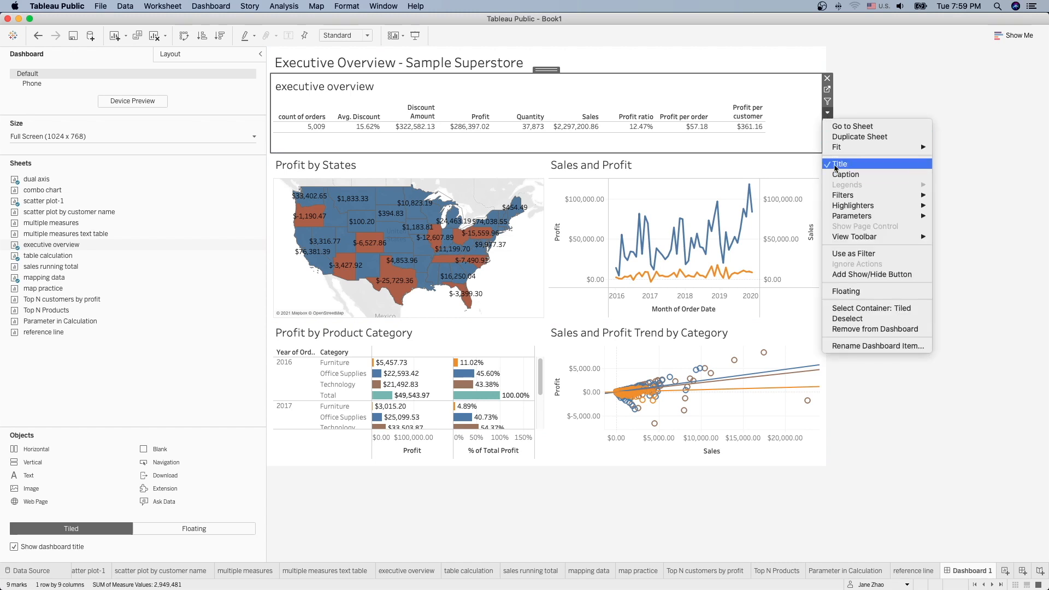
click(840, 164)
click(448, 143)
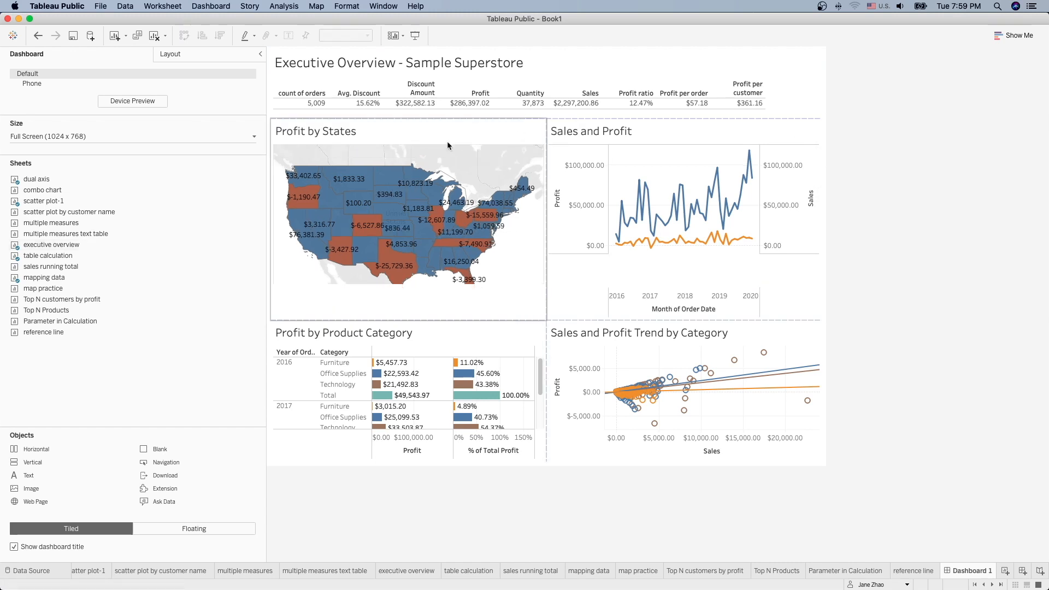
click(412, 67)
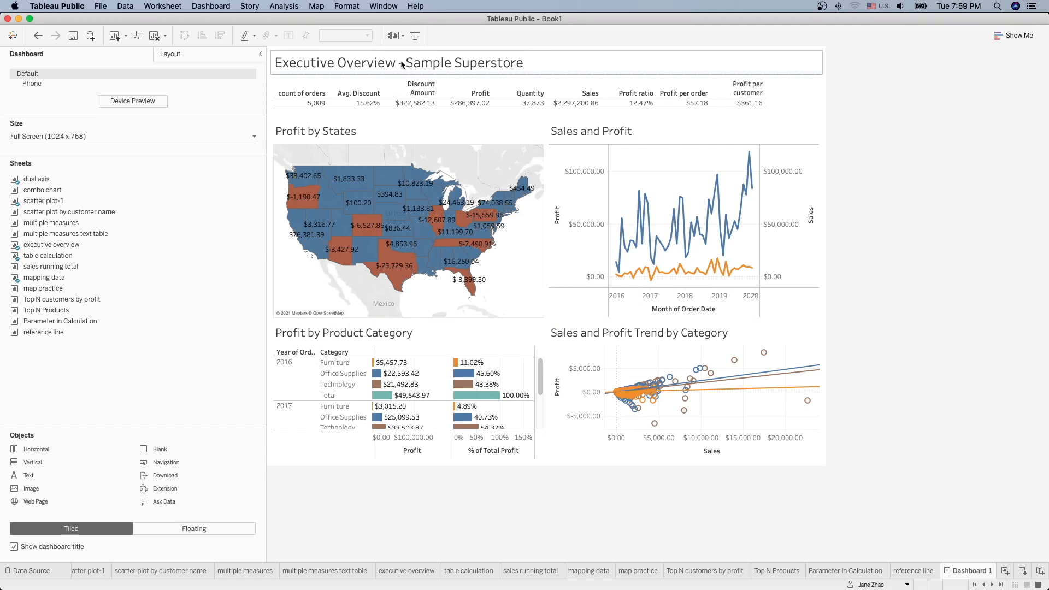
click(402, 65)
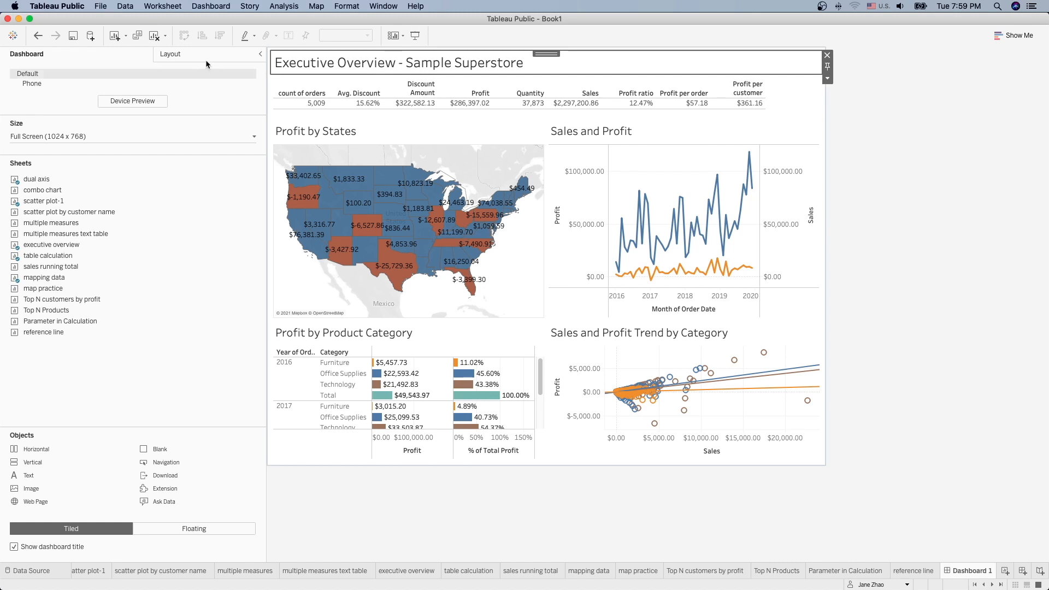
click(193, 54)
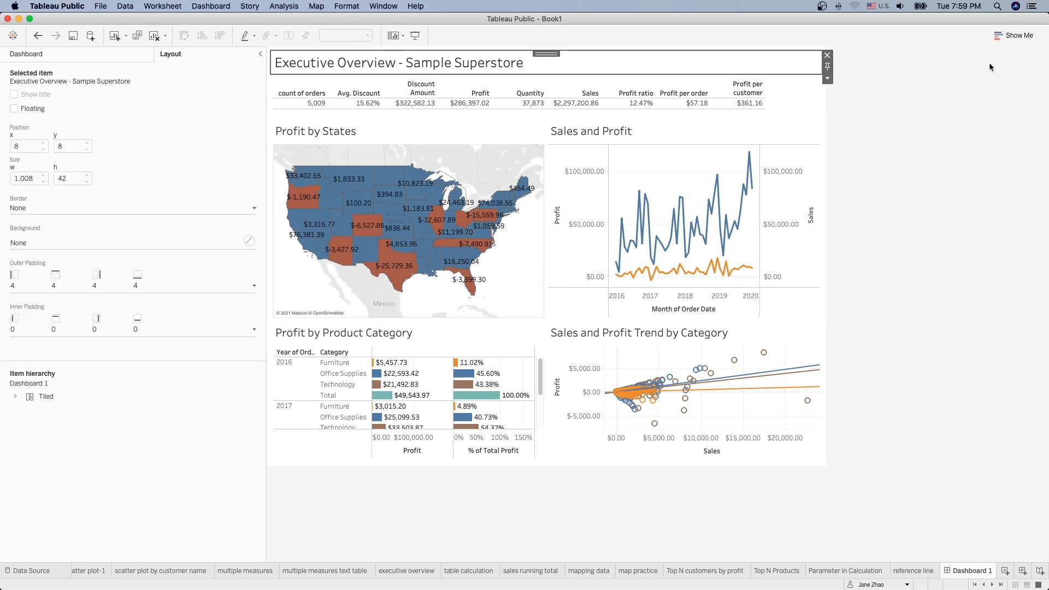
Step: Give the title a navy background sampled from the Rice Blue brand colour
drag(1045, 16, 648, 17)
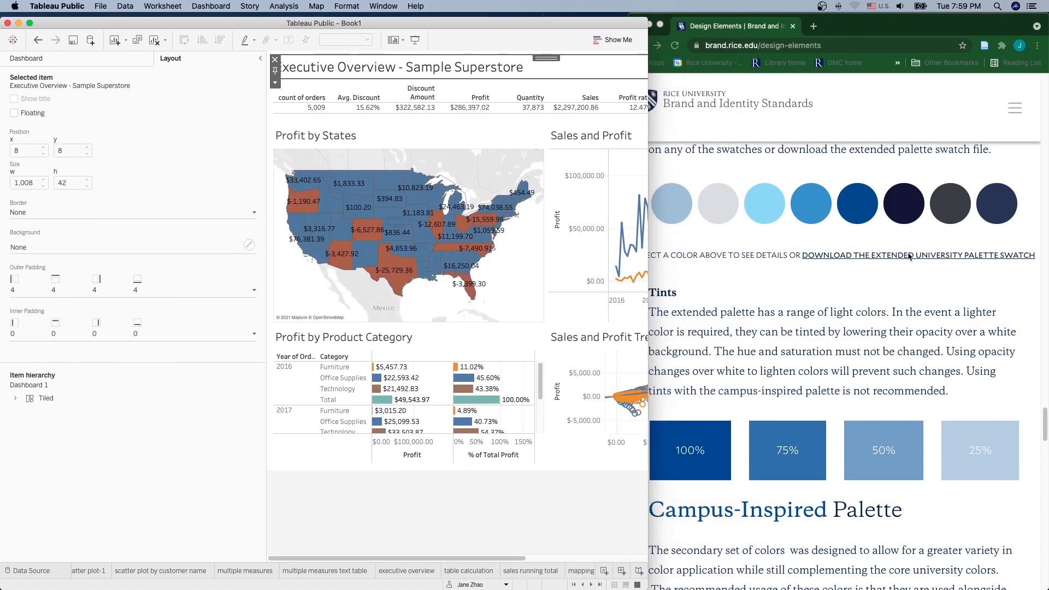
scroll(908, 246, up, 10)
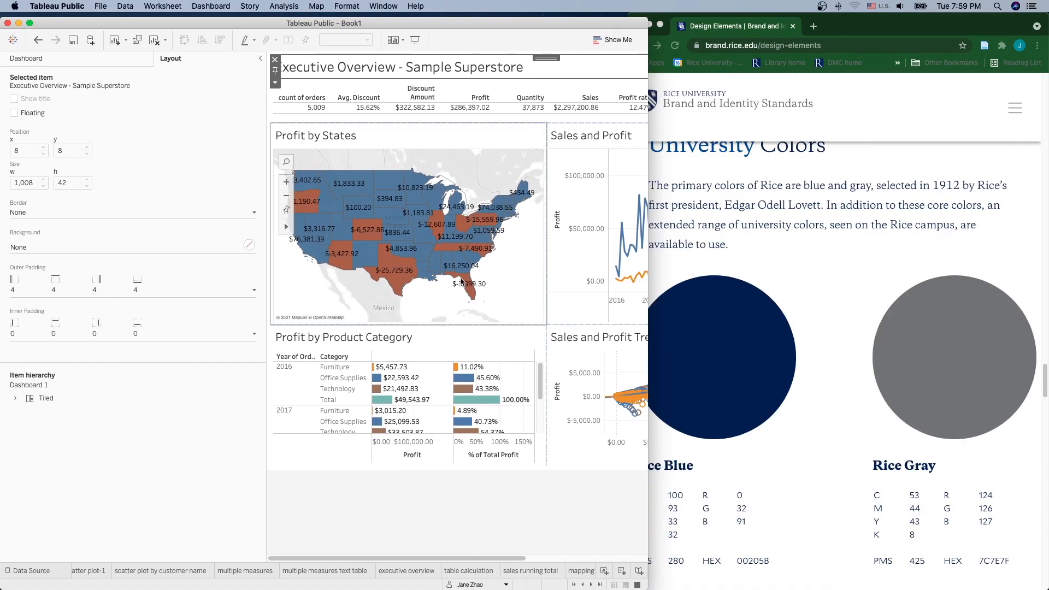
click(120, 247)
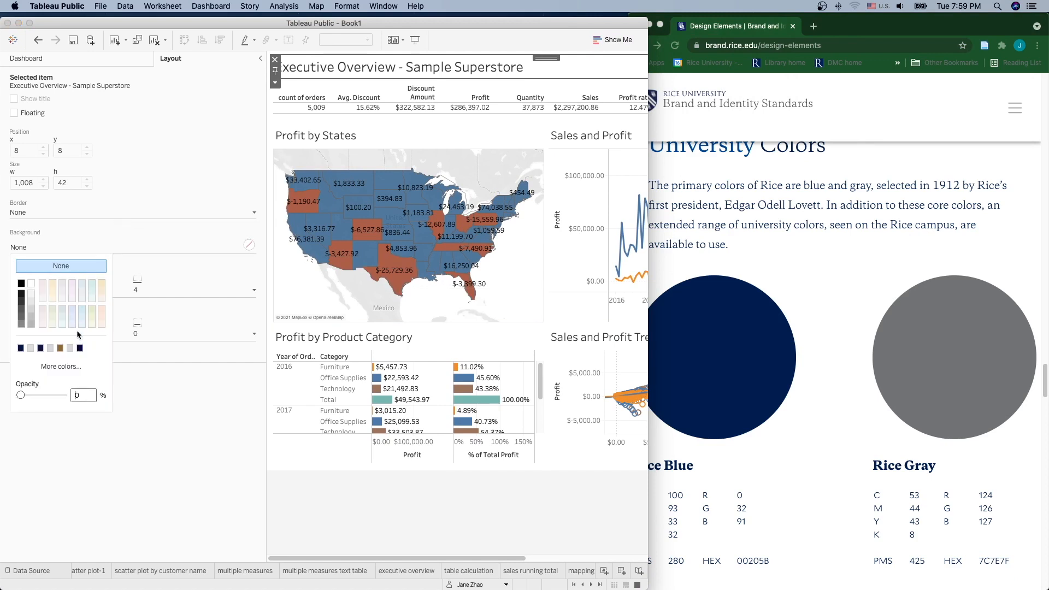
click(69, 367)
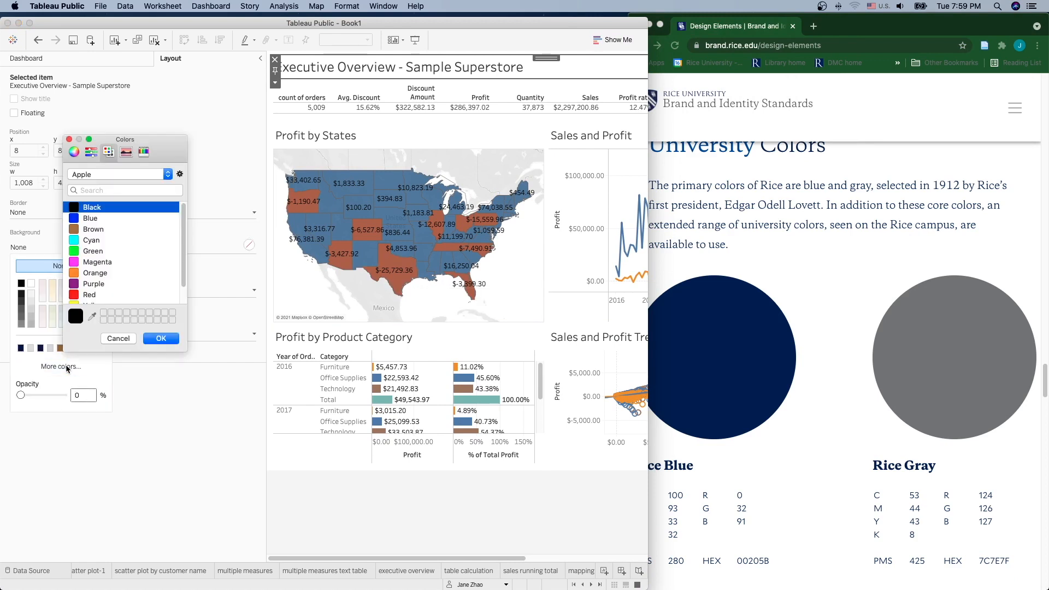
click(92, 318)
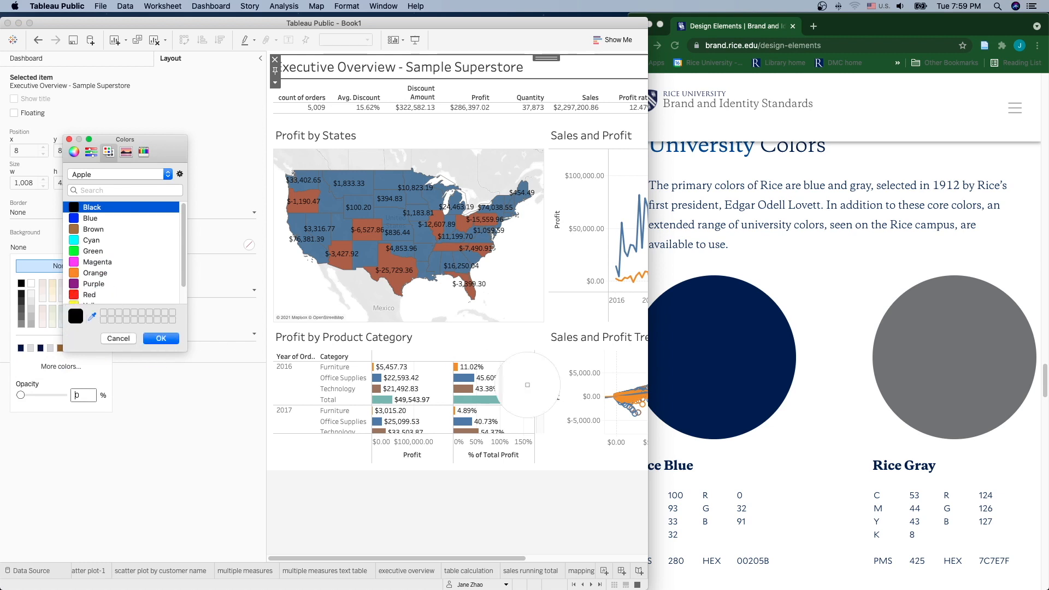
click(727, 354)
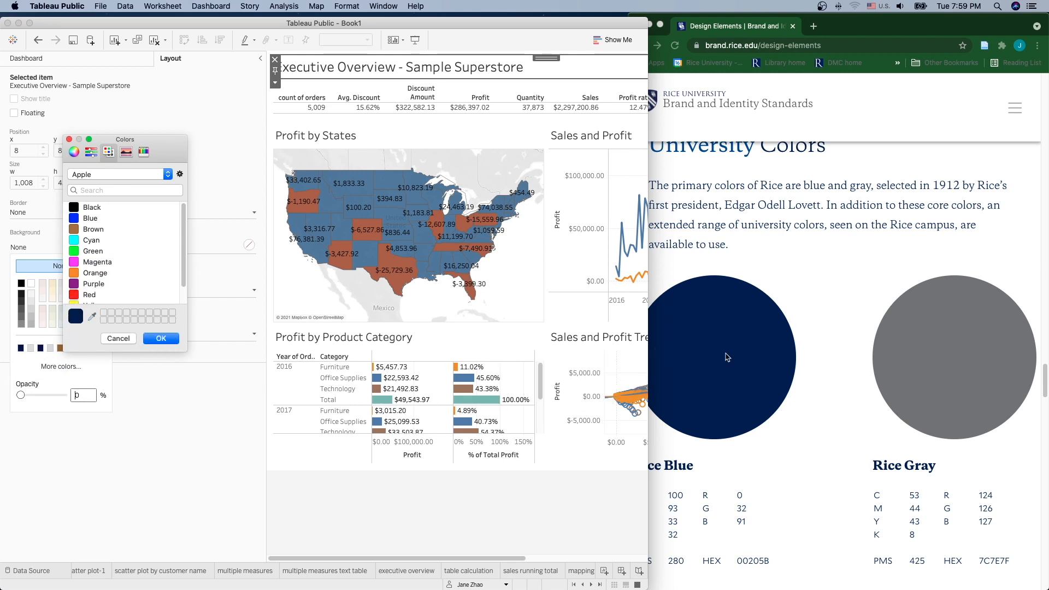
click(163, 340)
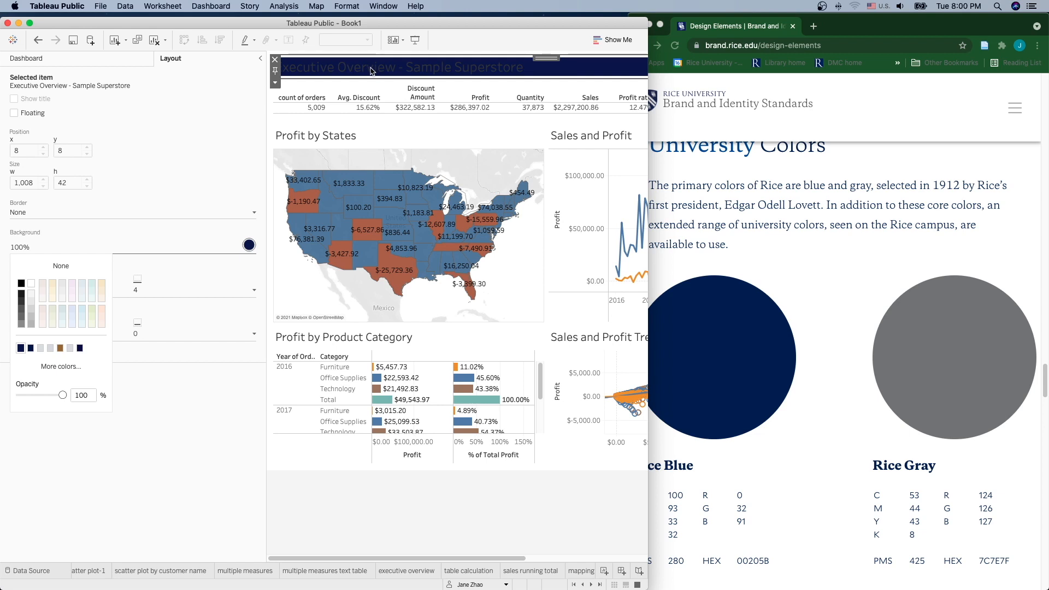
Step: Color the title text light grey sampled from the Rice swatch
double_click(371, 71)
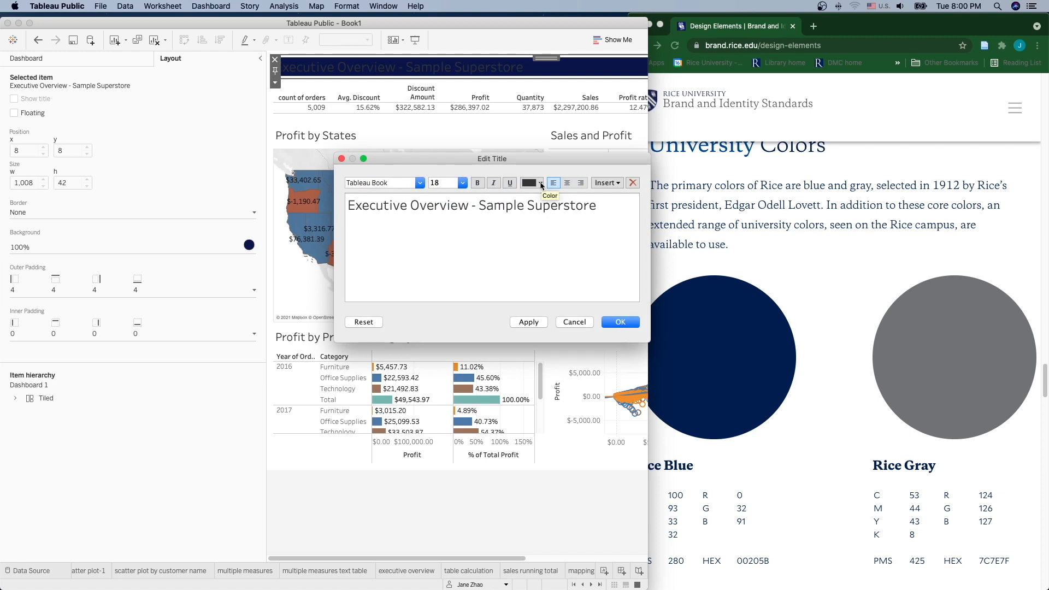
drag(597, 207, 347, 206)
click(540, 183)
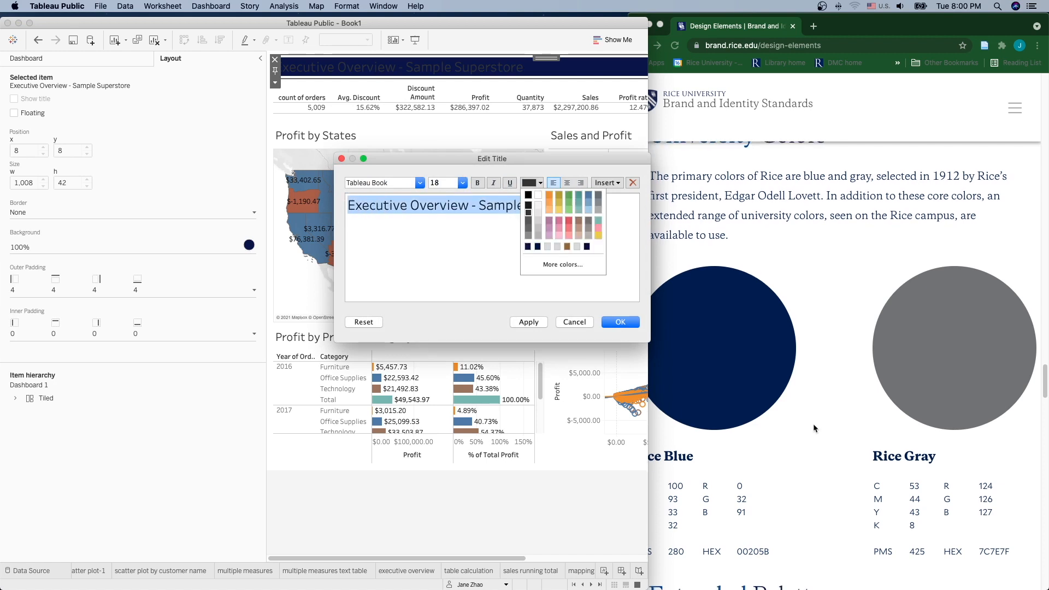
scroll(813, 424, down, 10)
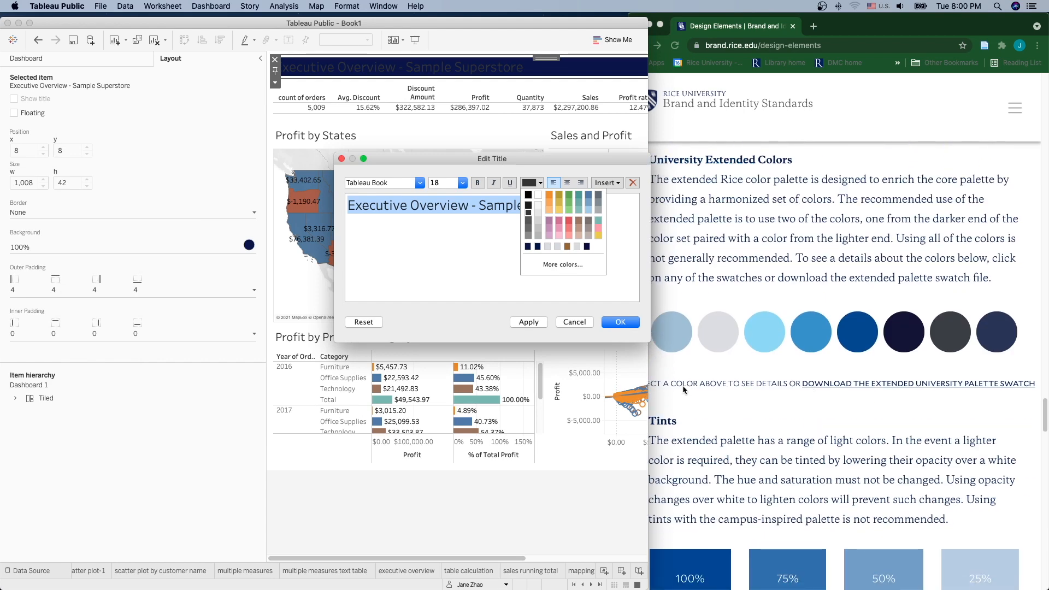
click(563, 265)
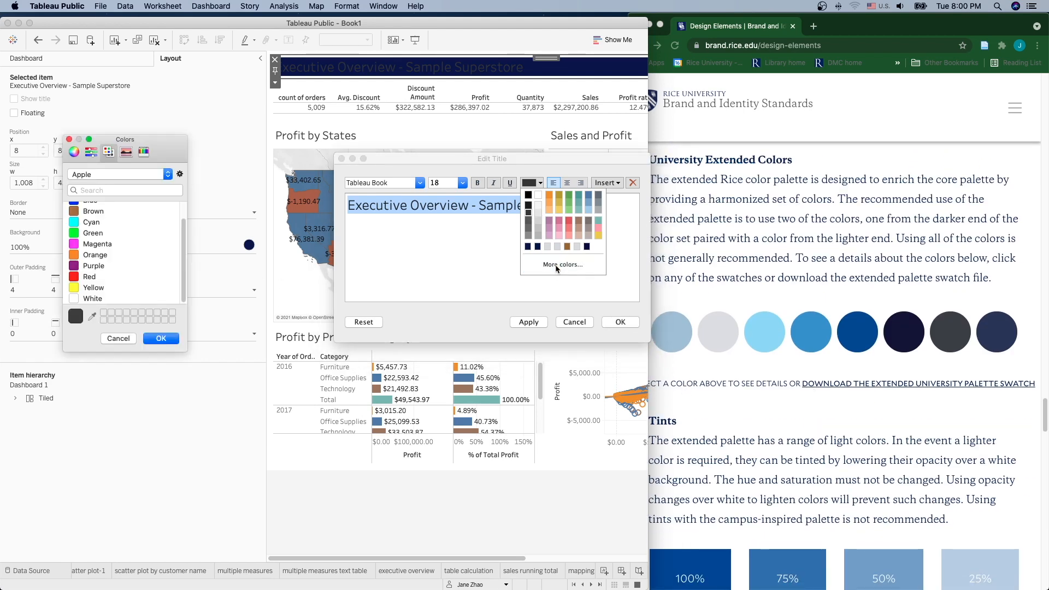
click(92, 317)
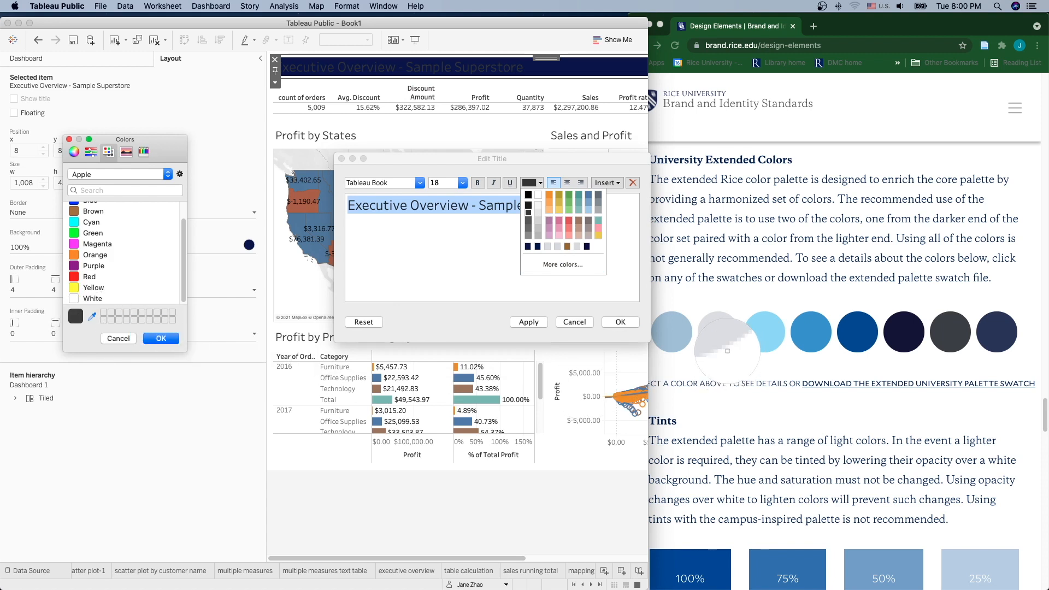
click(718, 336)
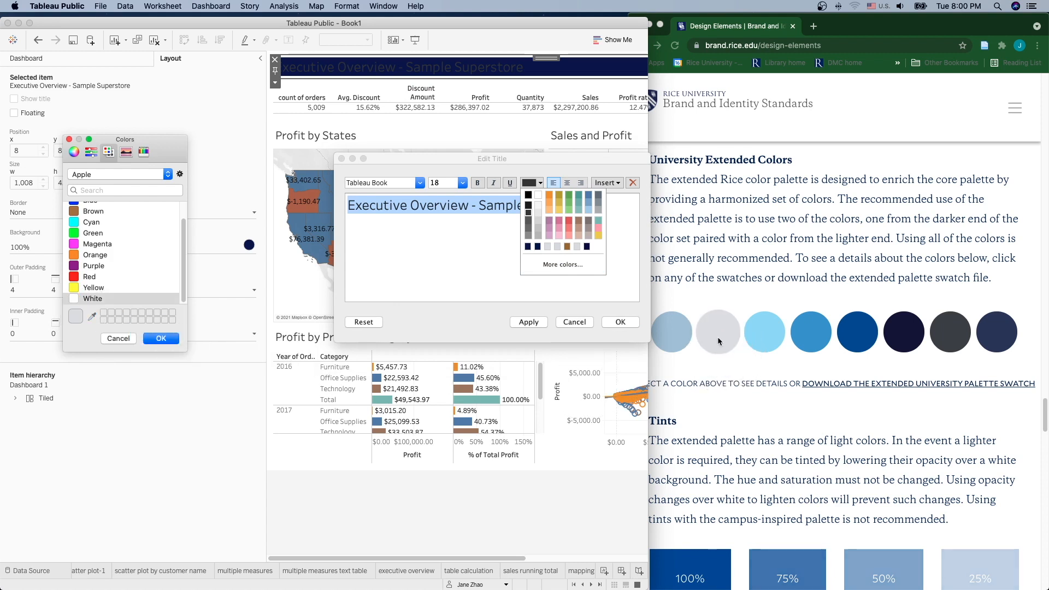
click(623, 323)
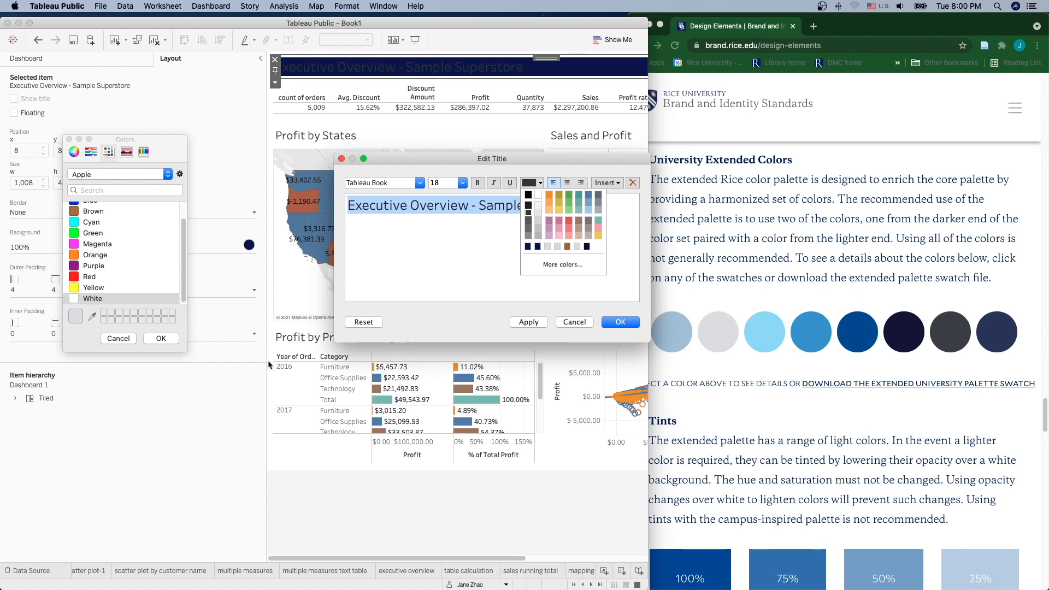
click(160, 338)
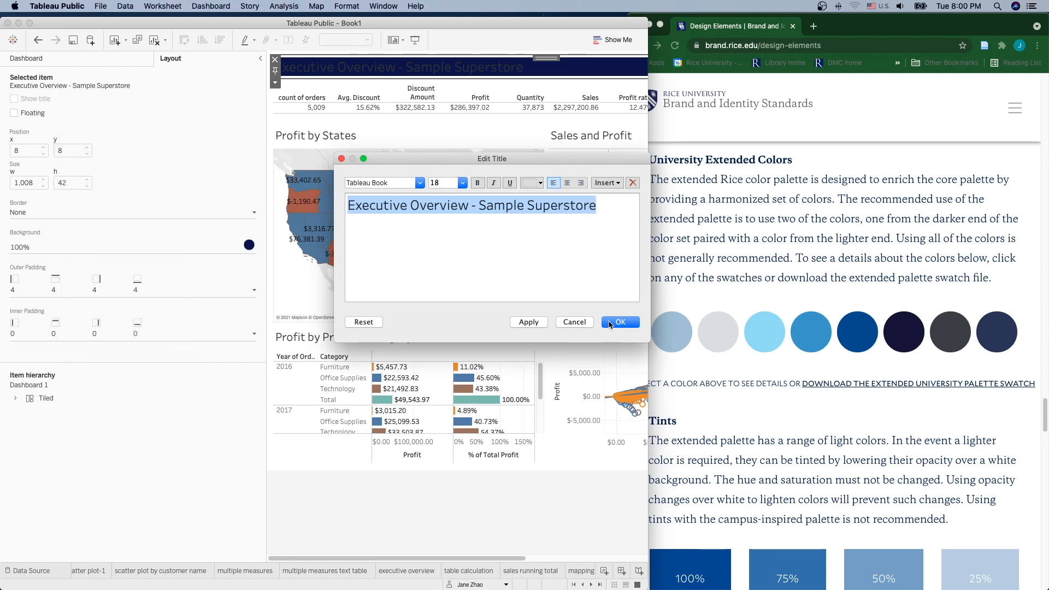
click(610, 325)
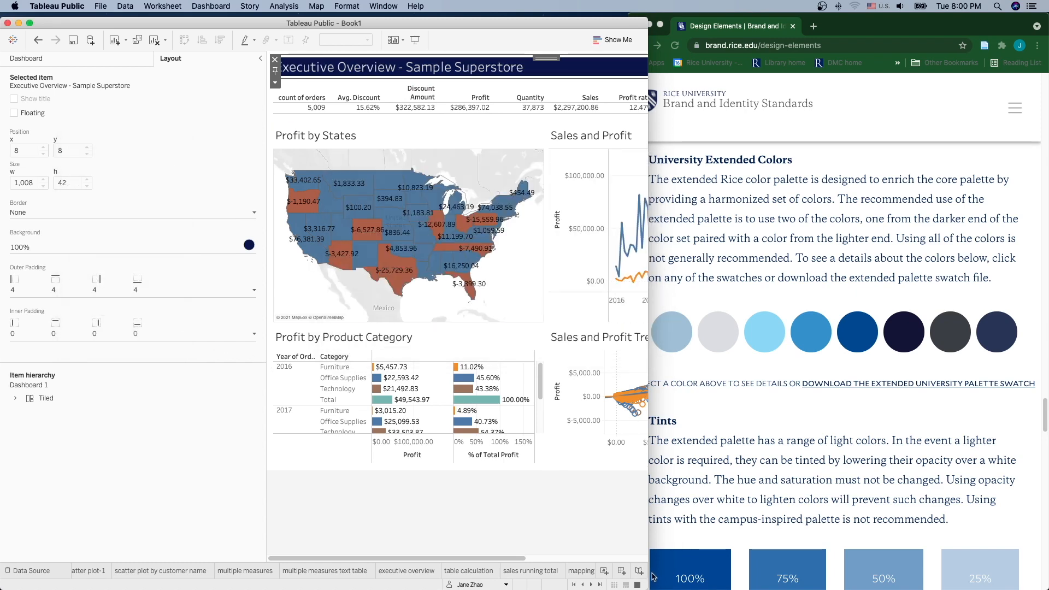
drag(649, 573, 943, 573)
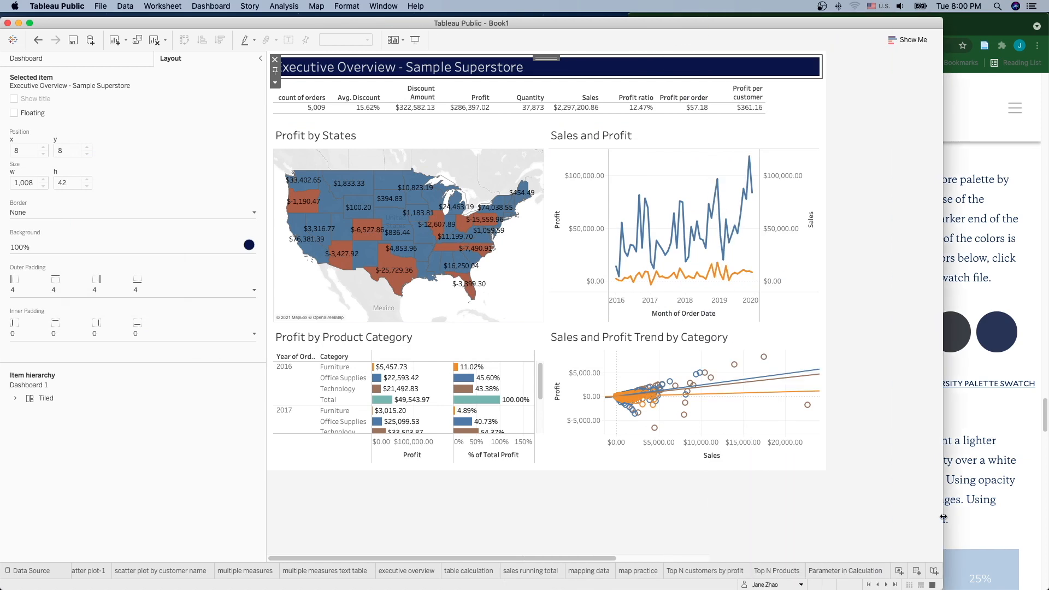
Step: Add a light grey footer text box reading 'For questions, email' plus the contact's e-mail
click(124, 62)
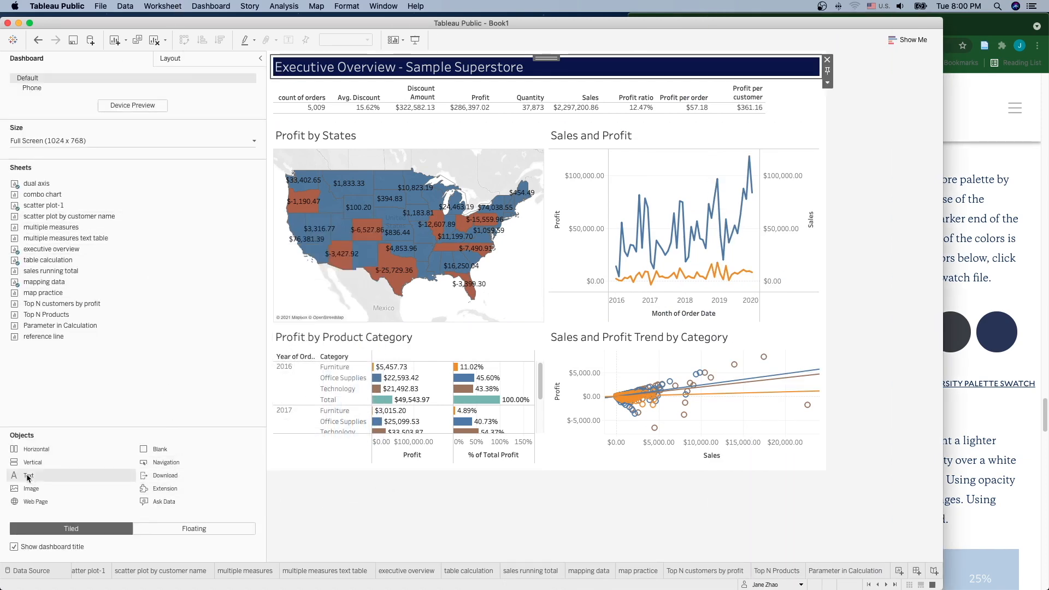
drag(27, 477, 546, 459)
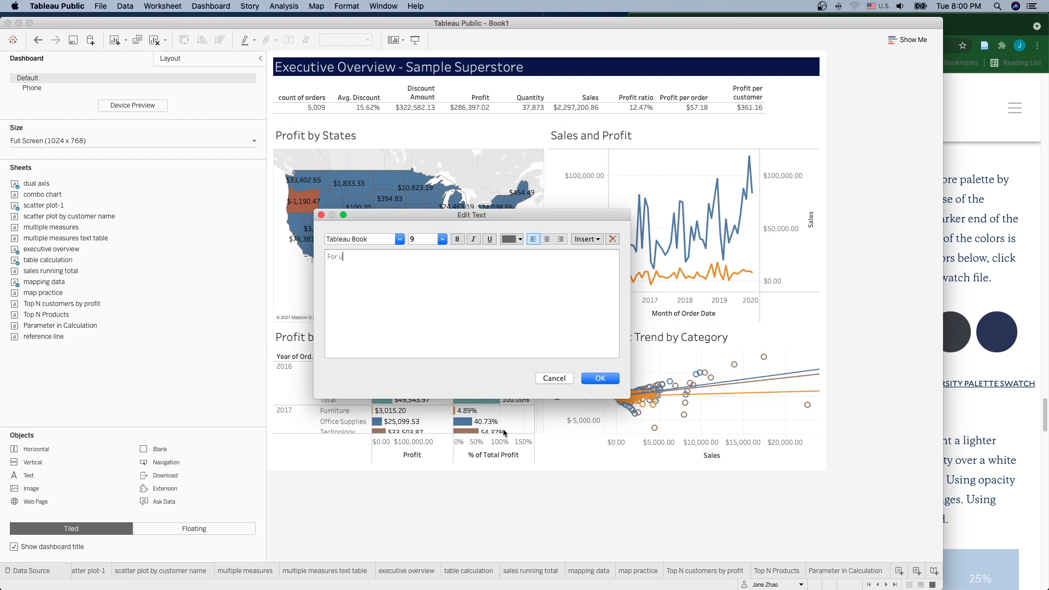
key(super+a)
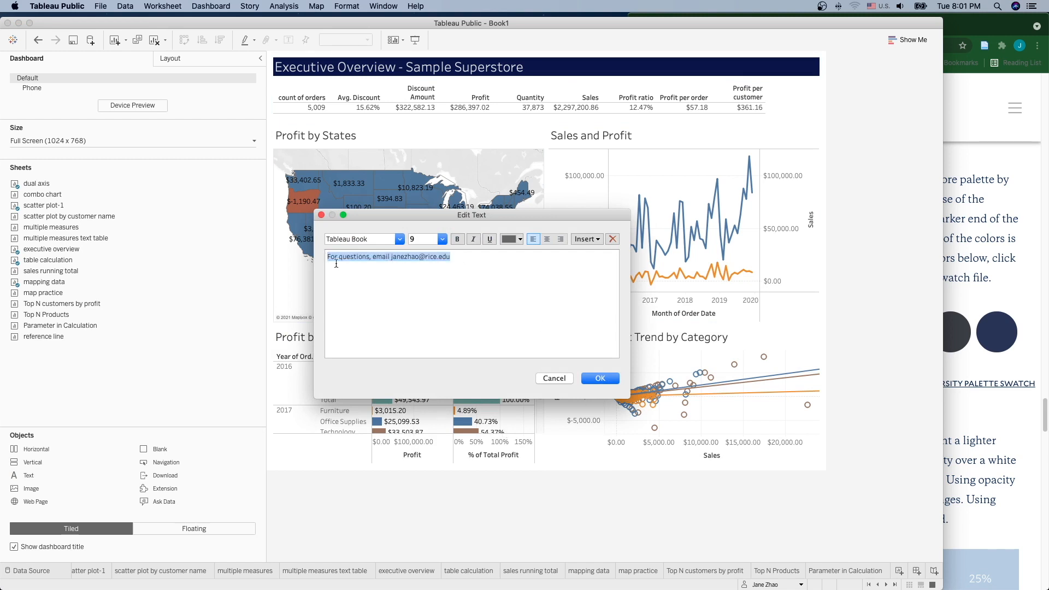
click(521, 239)
click(507, 303)
click(599, 378)
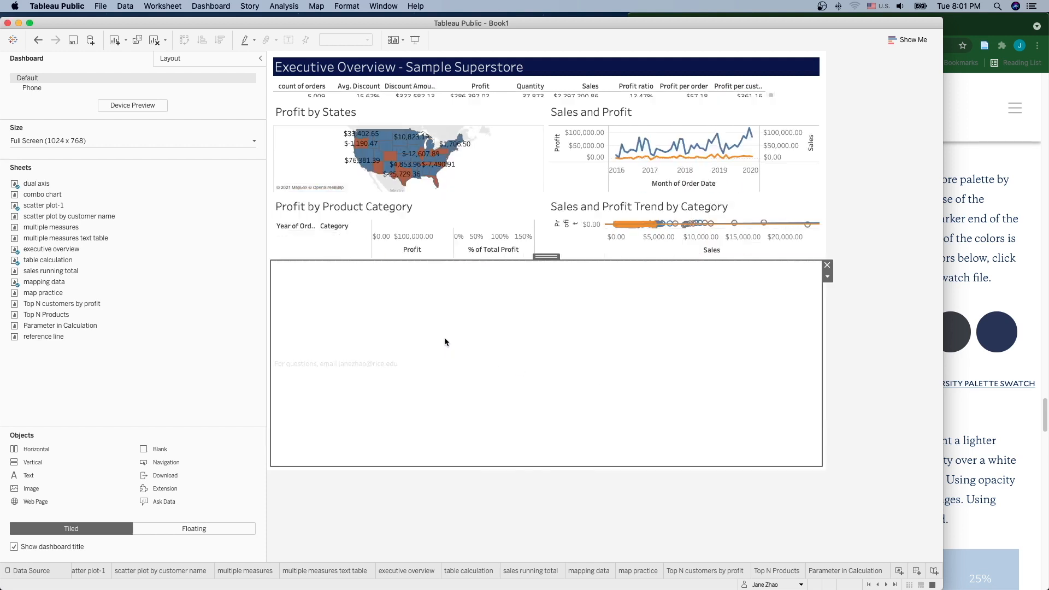
Step: Give the footer a navy background and shrink it to a thin bottom strip
click(178, 60)
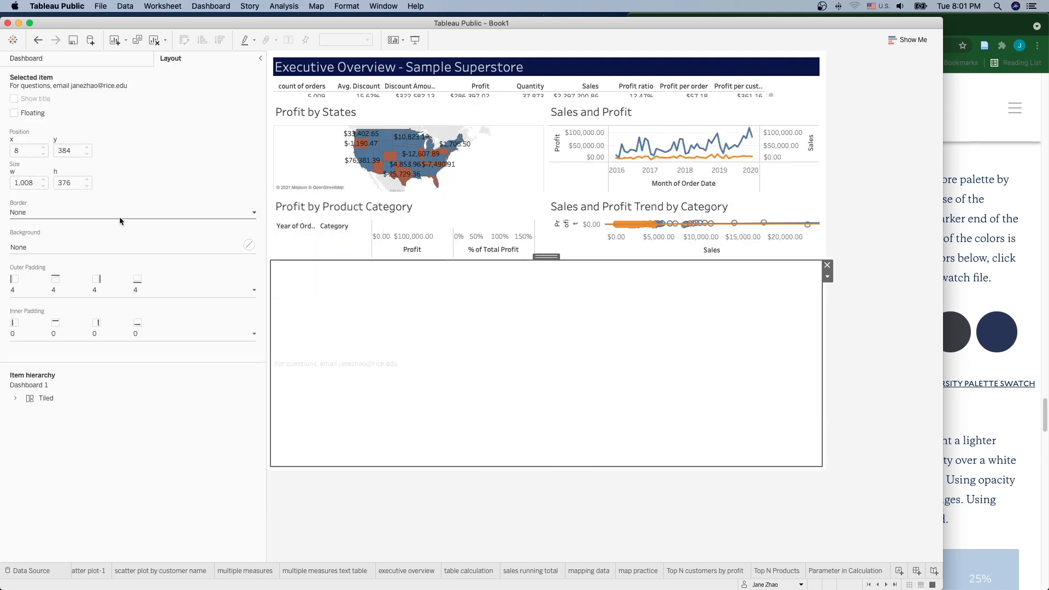
click(118, 244)
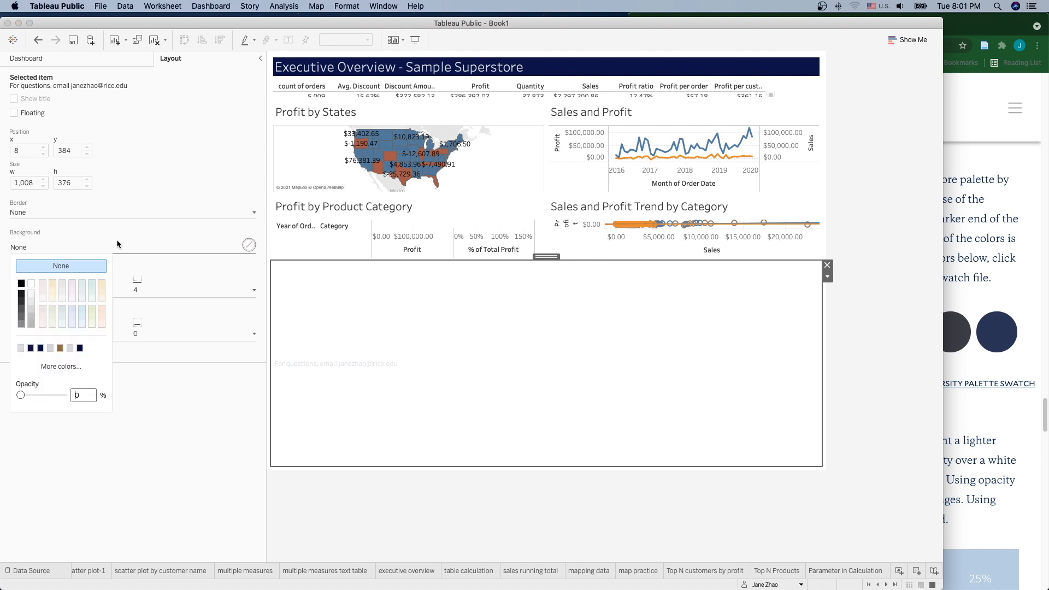
click(30, 350)
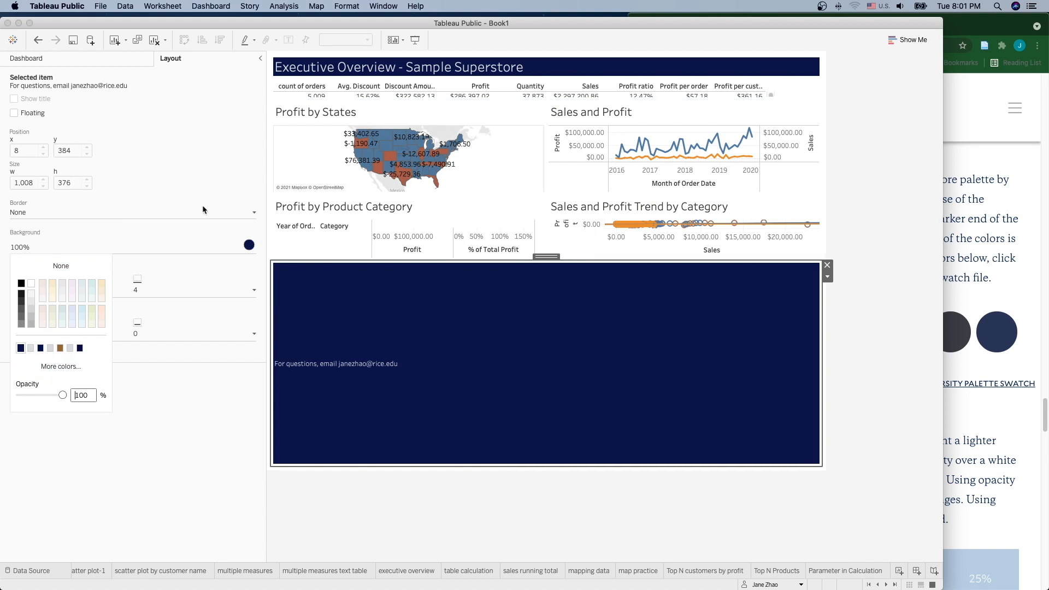
click(125, 63)
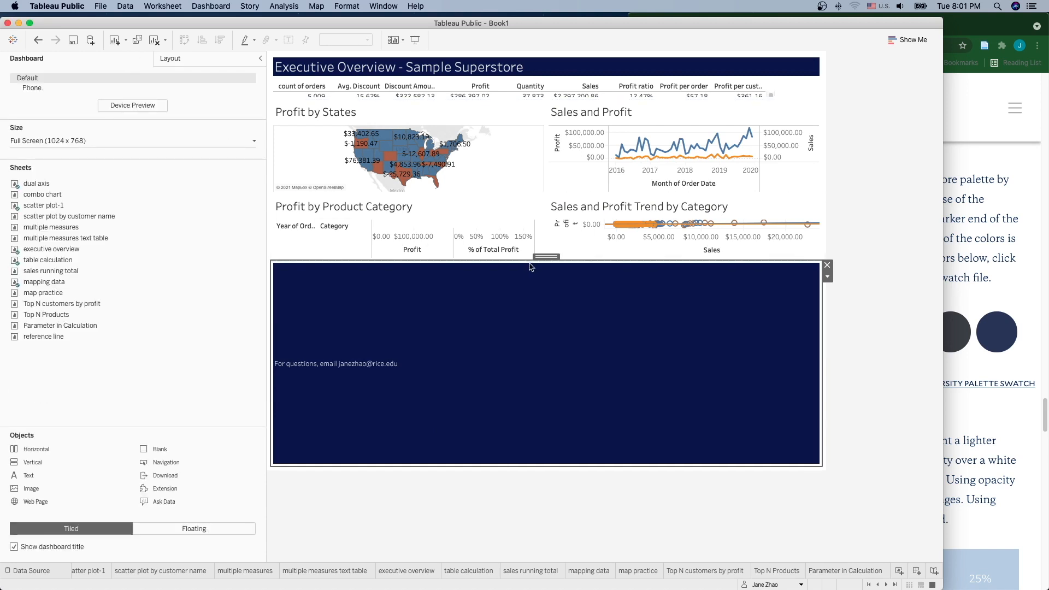
drag(572, 261, 563, 442)
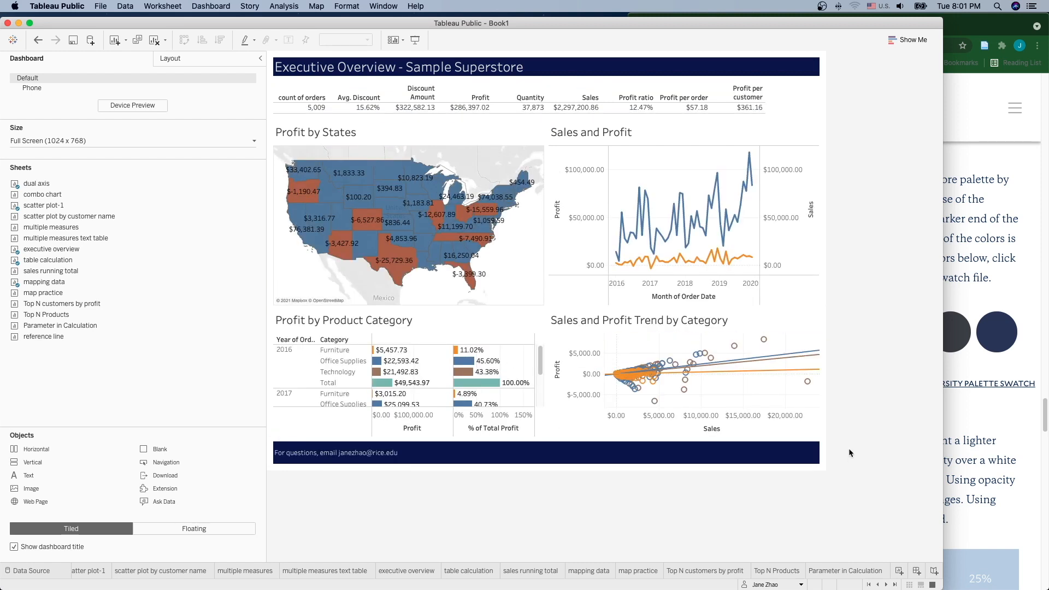
Step: Rename the dashboard 'Executive Overview' and duplicate it
double_click(863, 573)
text(Executive Overview)
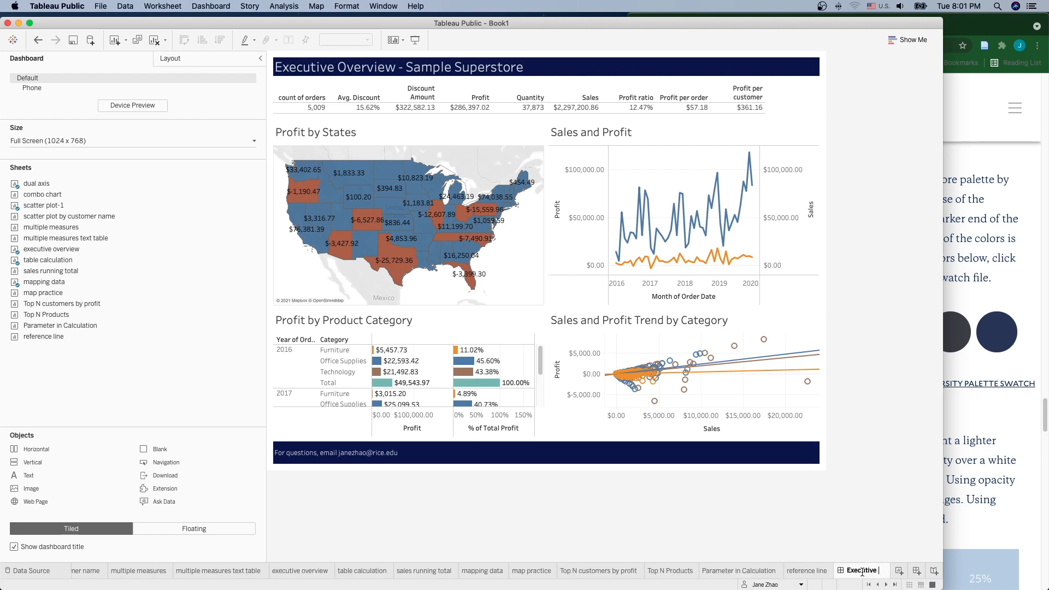
key(Return)
right_click(863, 575)
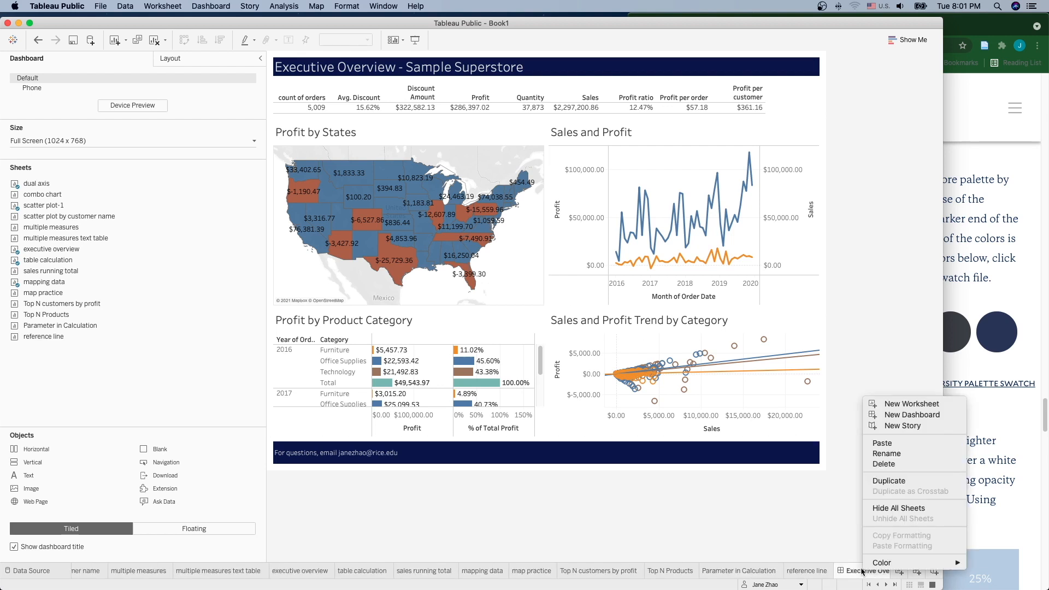
click(909, 483)
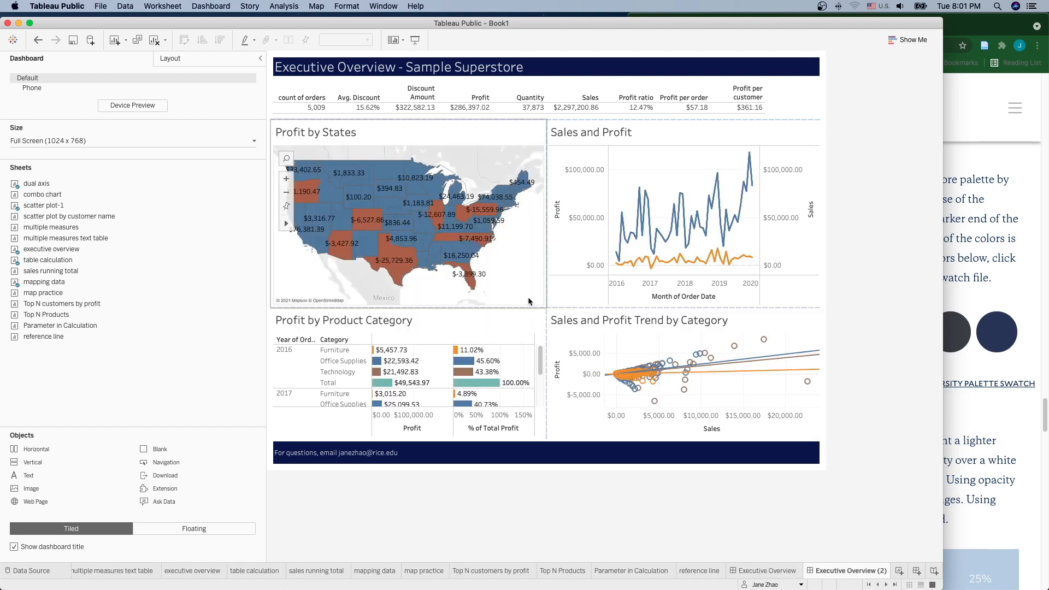
Step: Remove the summary table, map, Sales and Profit, trend and category views from the copy
click(519, 98)
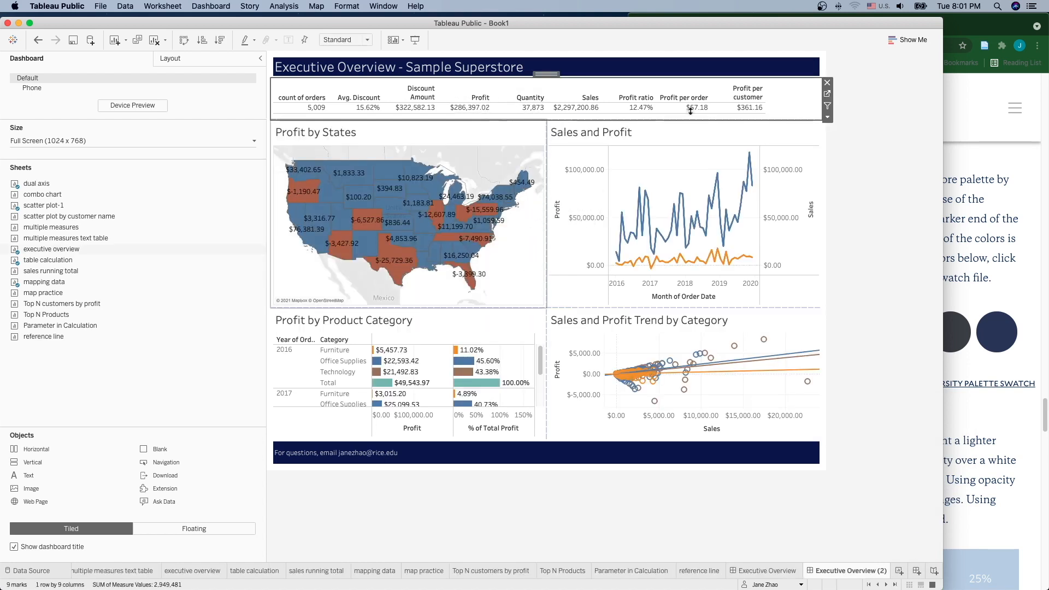
click(827, 83)
click(518, 98)
click(552, 83)
click(791, 97)
click(828, 83)
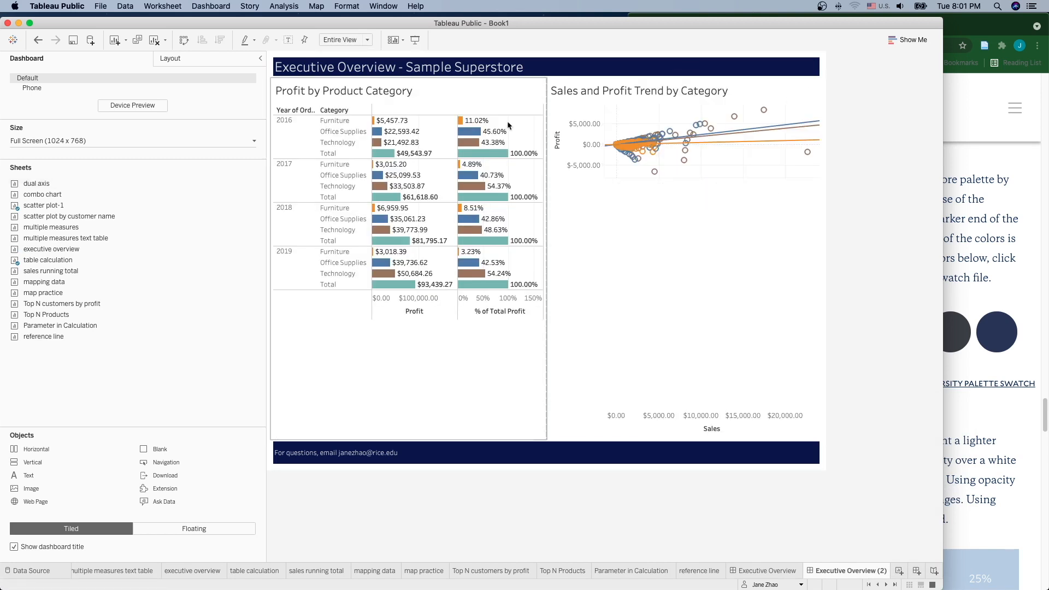
click(516, 99)
click(552, 83)
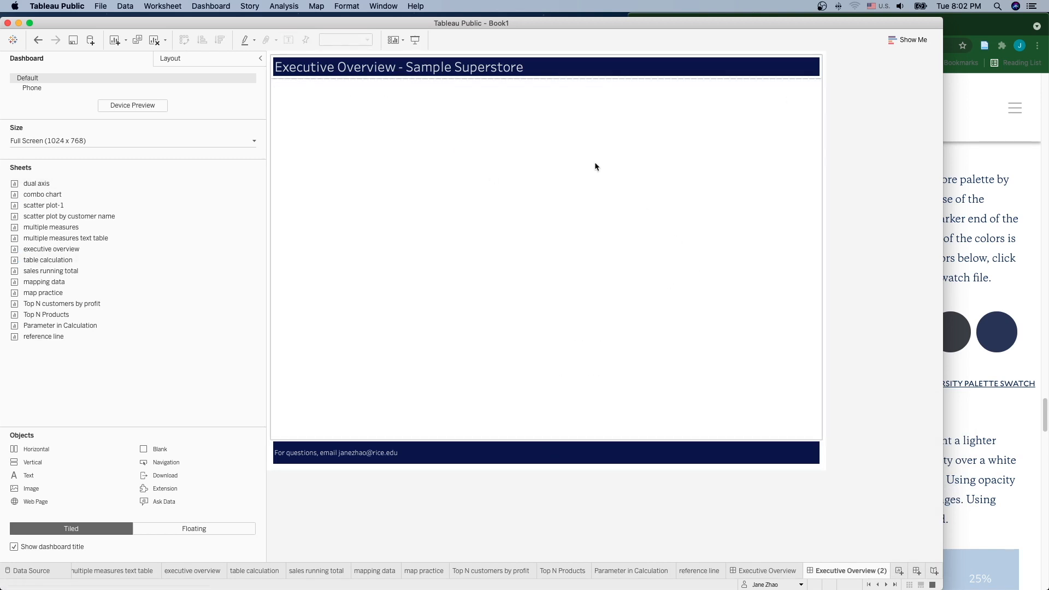
Step: Place the Top N customers by profit chart with the customer scatter plot below it
click(519, 445)
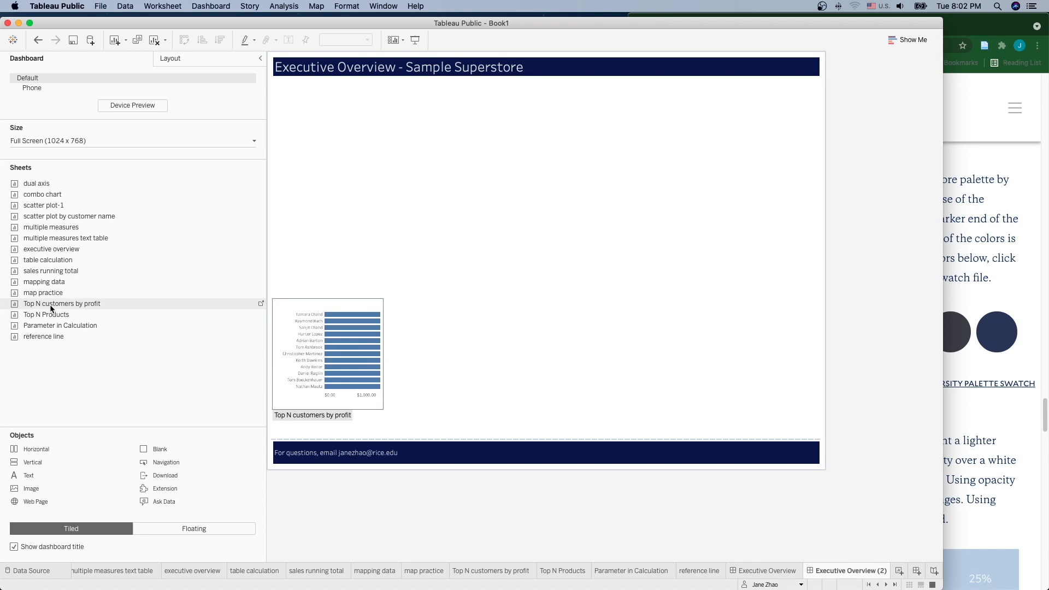
drag(51, 308, 439, 253)
drag(467, 218, 465, 218)
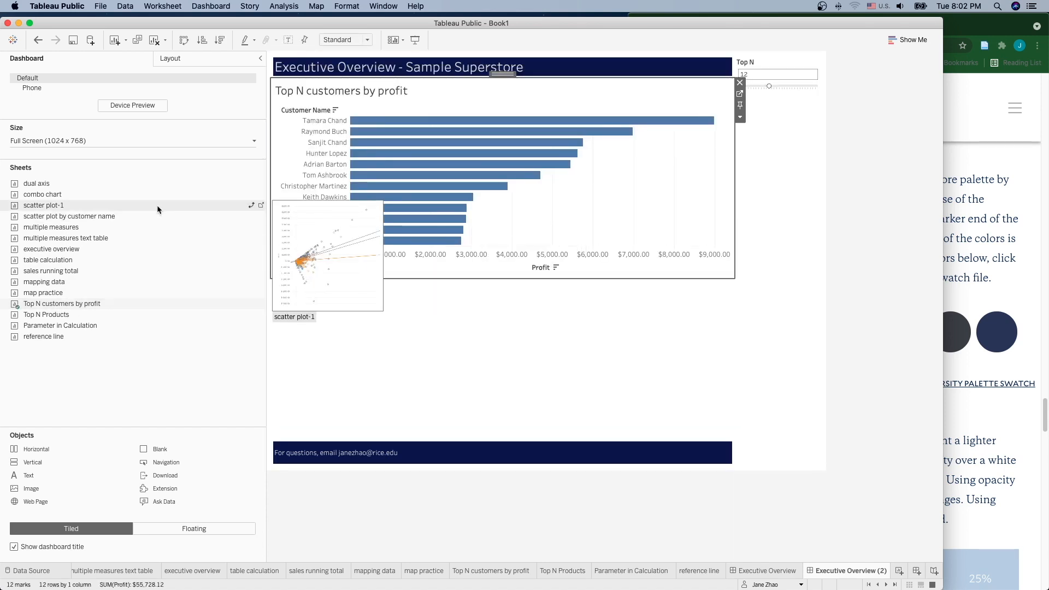
drag(46, 219, 450, 308)
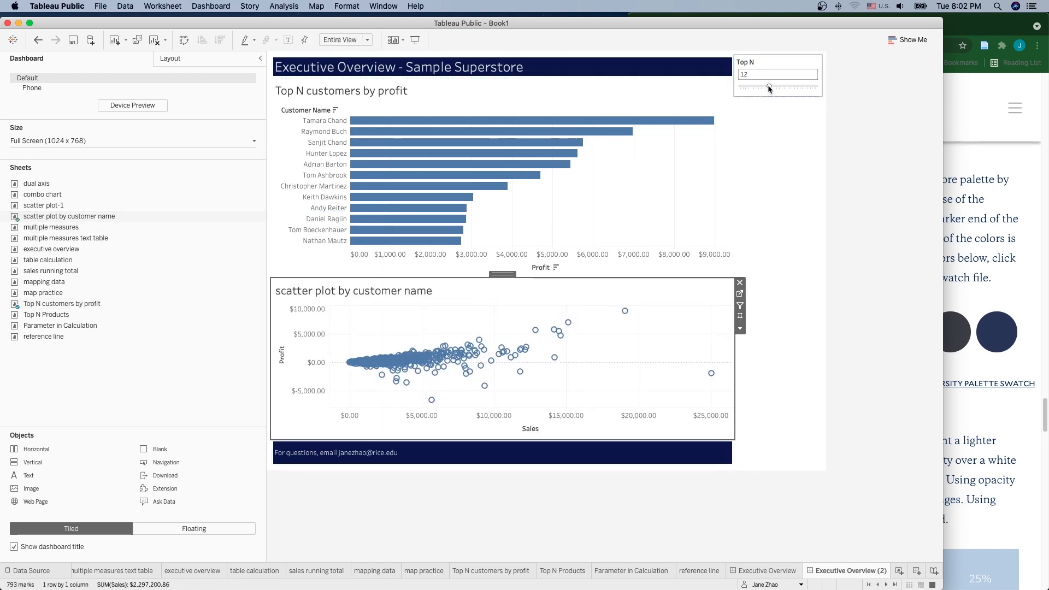
Step: Adjust the Top N slider and go to the scatter plot's worksheet
mouse_move(769, 86)
mouse_down()
mouse_move(786, 87)
mouse_move(748, 86)
mouse_up()
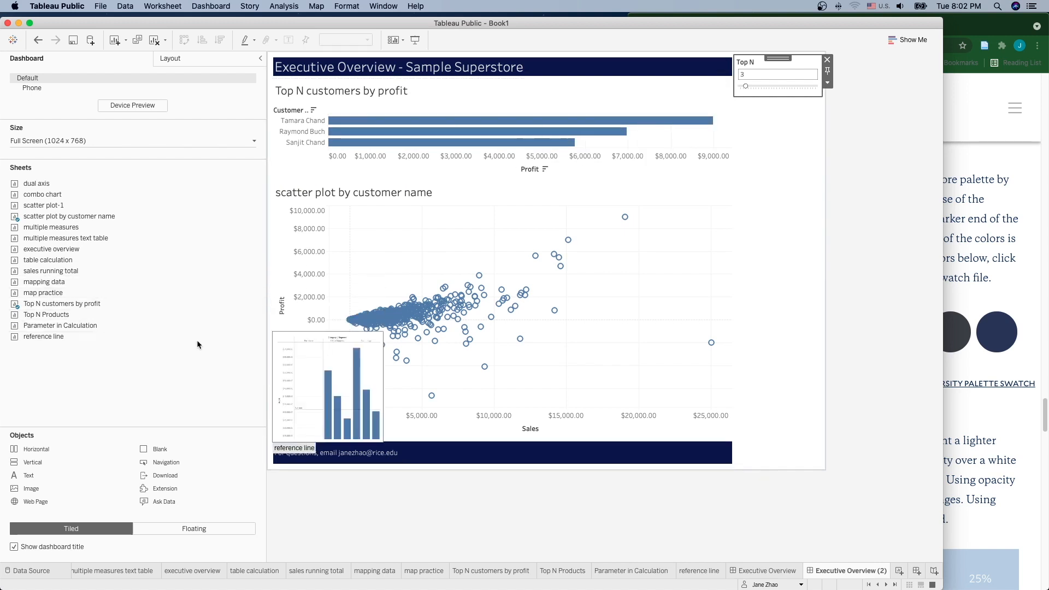
click(387, 252)
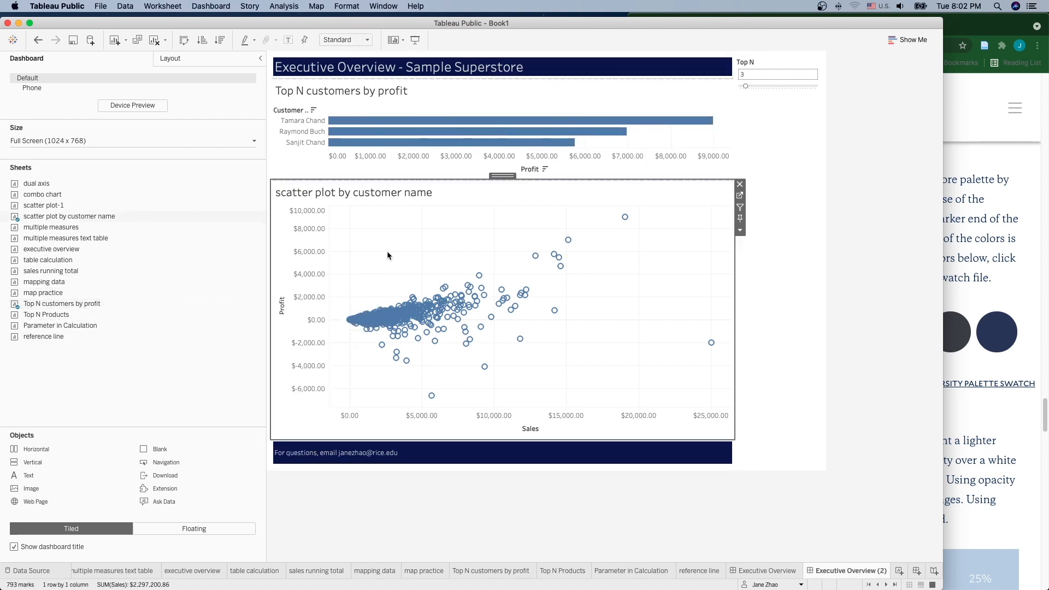
click(740, 197)
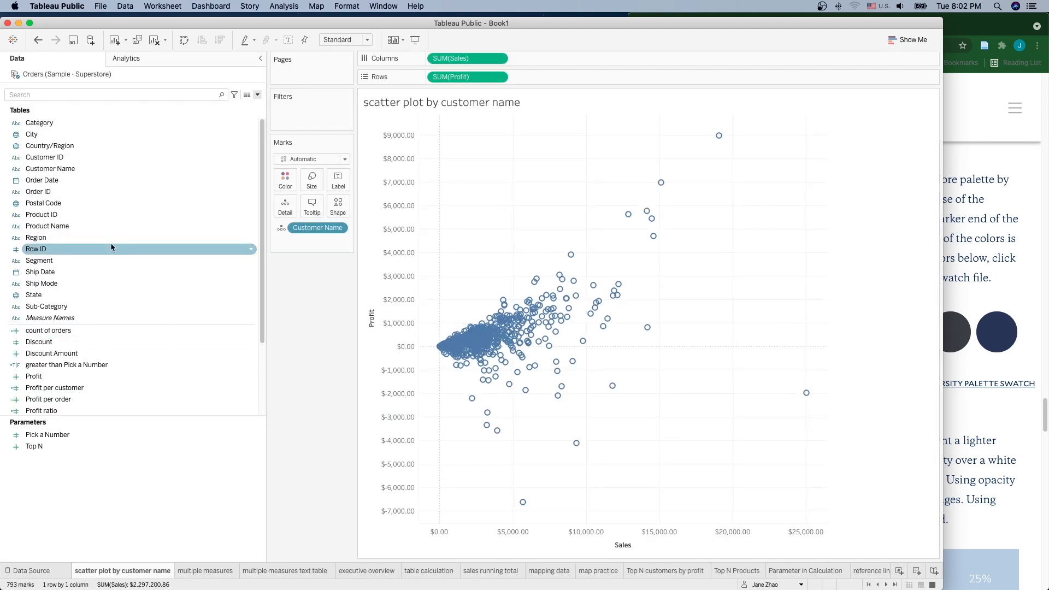
Step: Filter Customer Name to the Top N by field, then return to Executive Overview (2)
drag(95, 170, 313, 110)
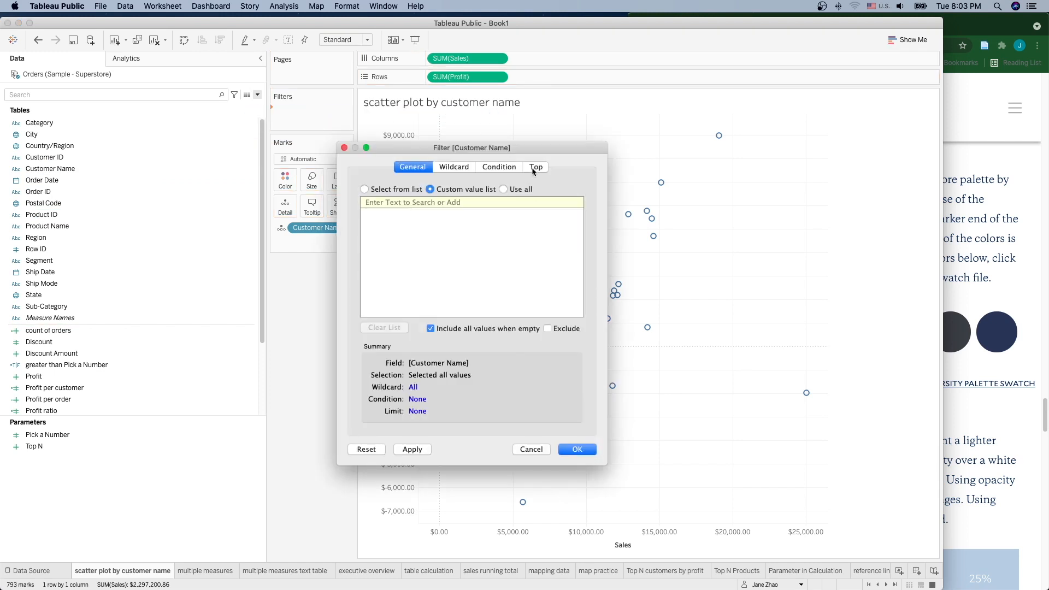
click(533, 169)
click(365, 196)
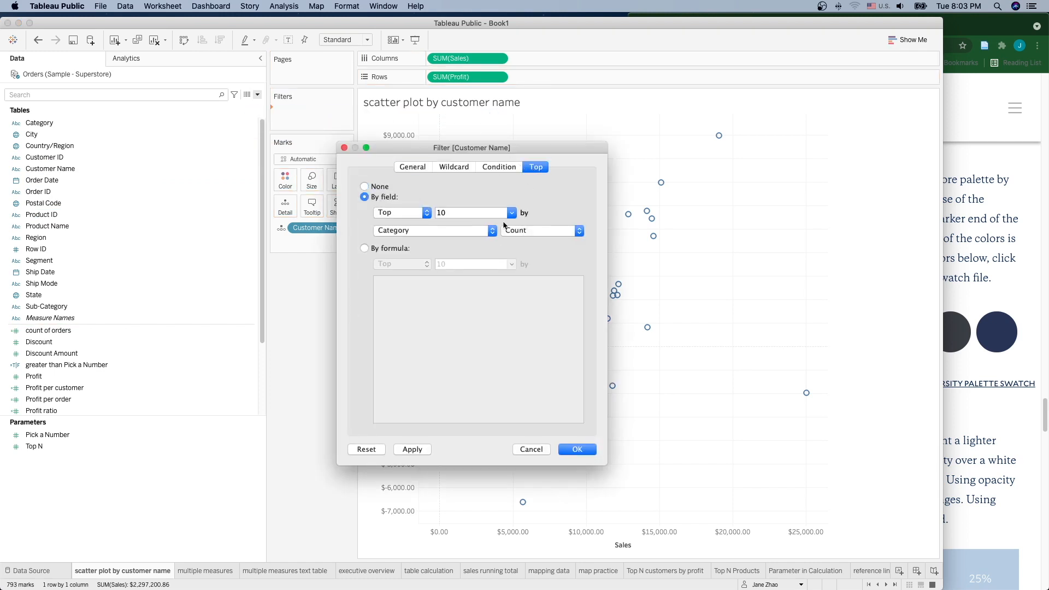
click(512, 212)
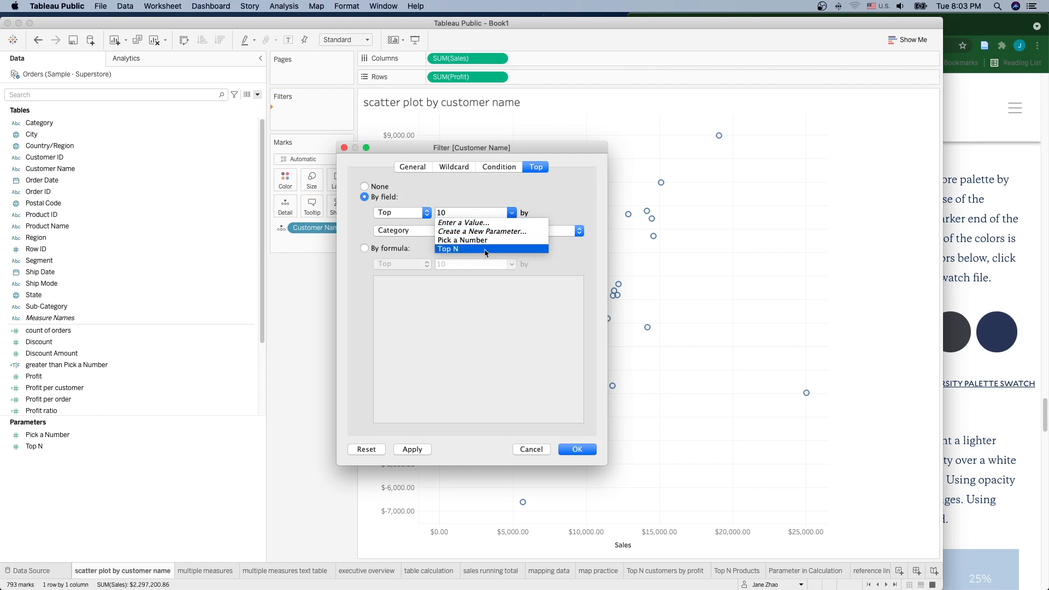
click(486, 250)
click(577, 449)
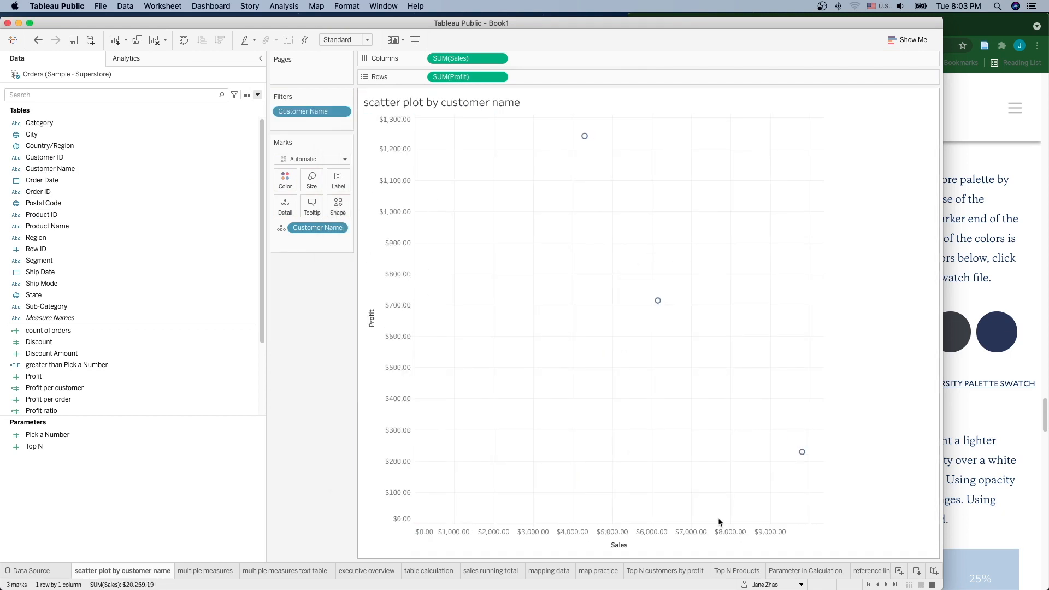
click(896, 585)
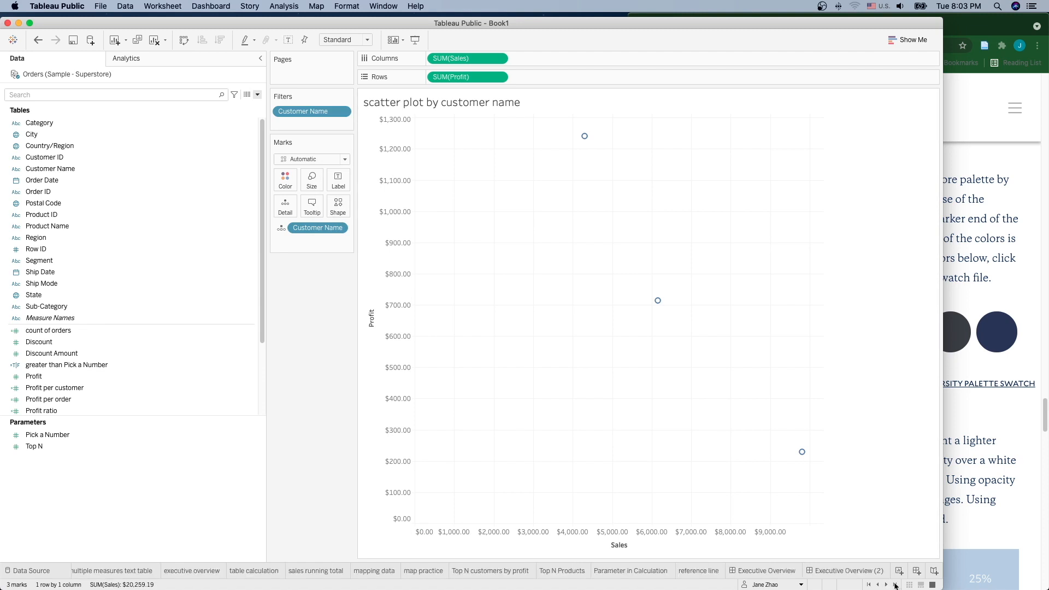
click(853, 571)
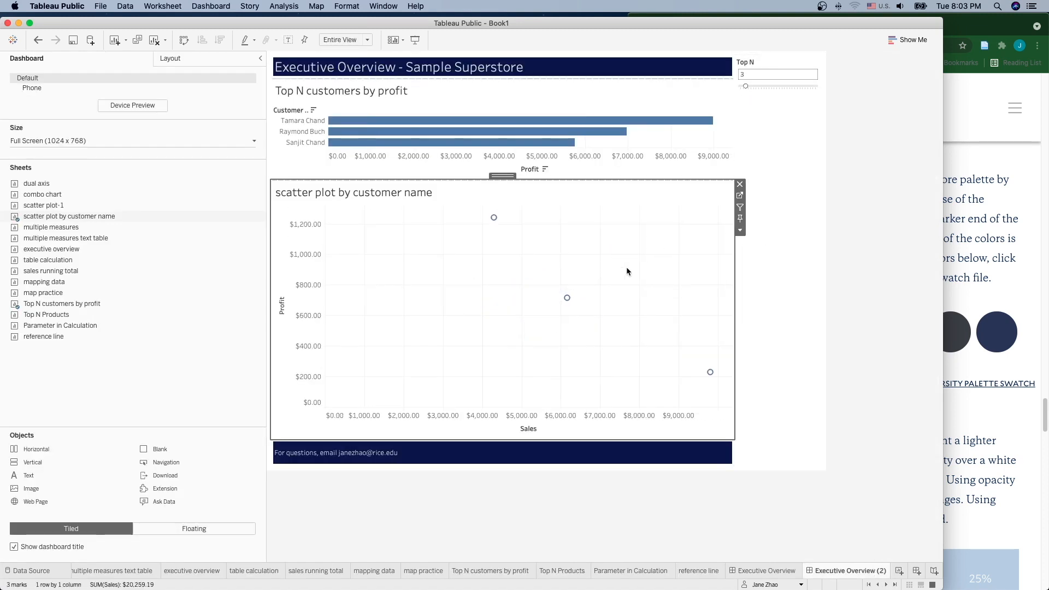
Step: Set Top N to 4 and change the dashboard heading to 'Top N Customers by Profit'
click(749, 87)
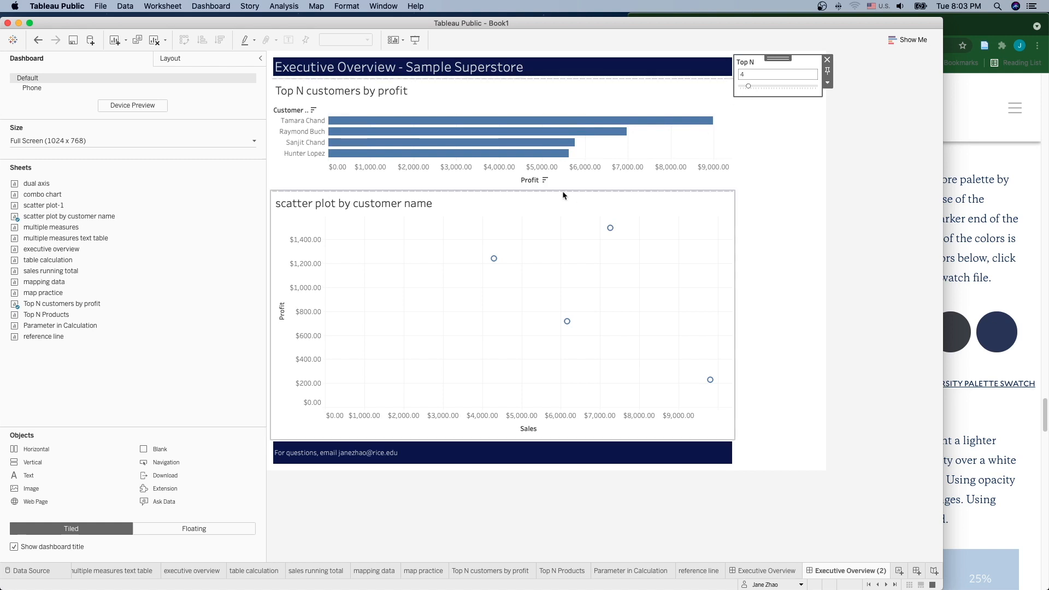
click(440, 69)
double_click(440, 68)
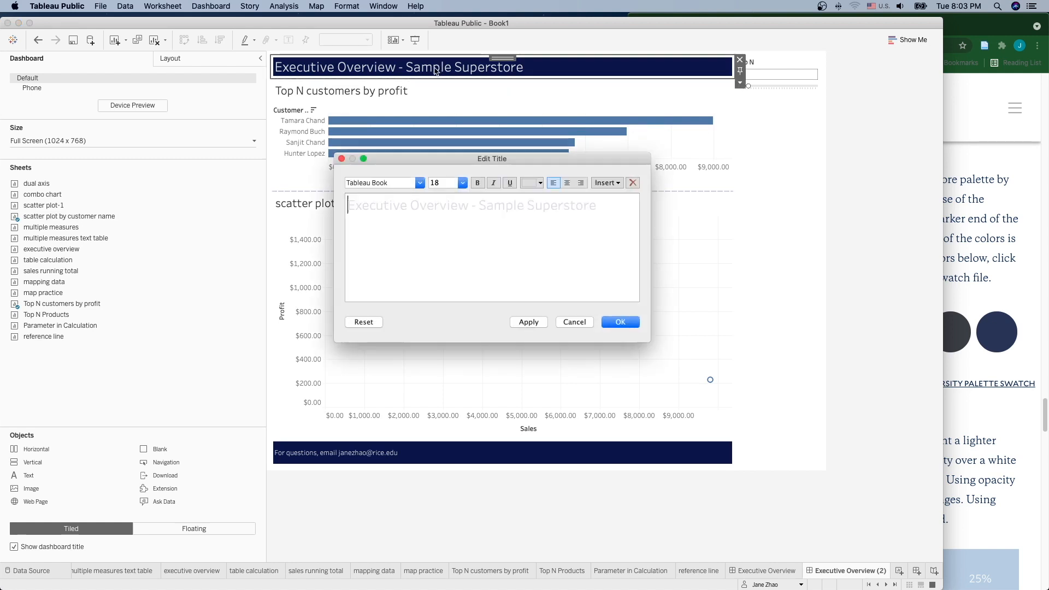
drag(595, 209, 345, 197)
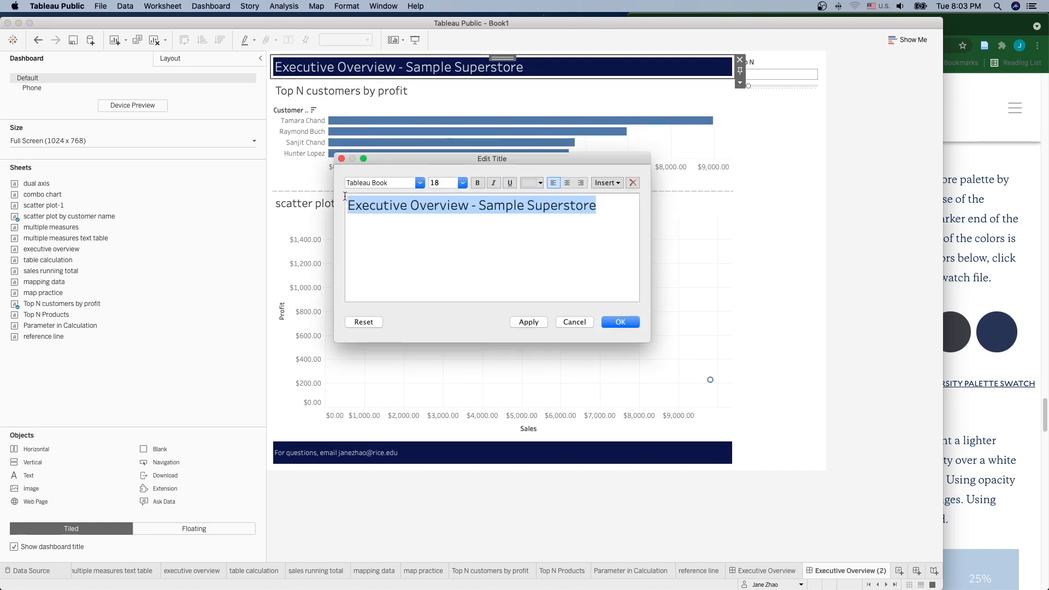
text(Top N)
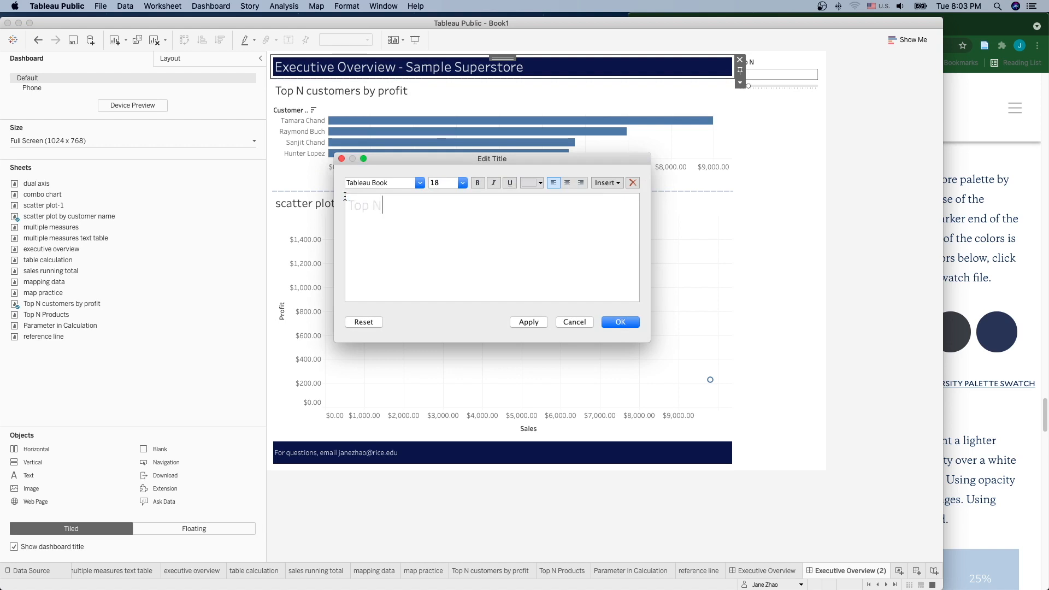
text( Customers by Profit)
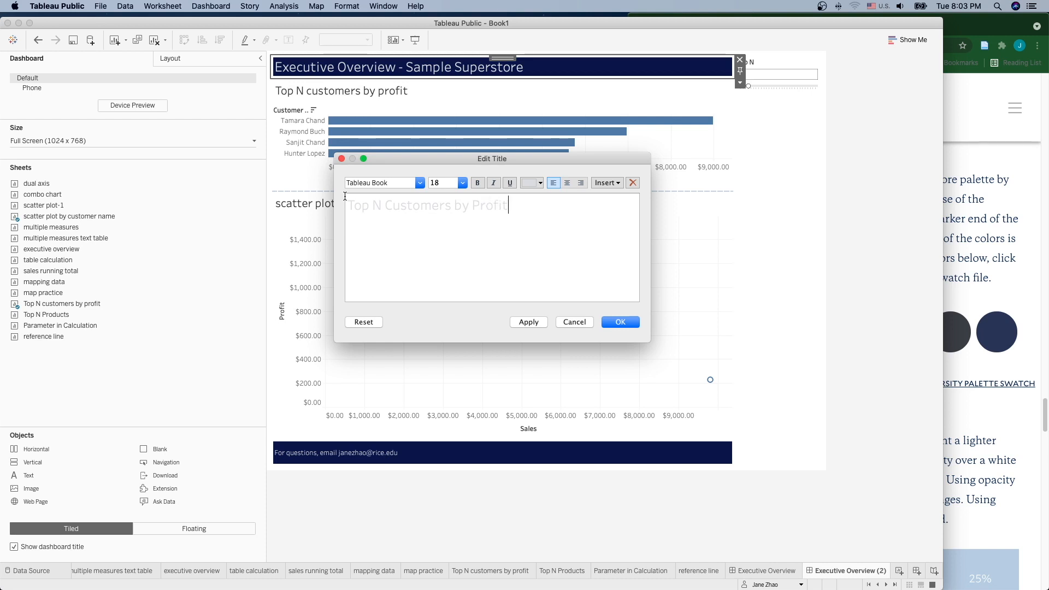
click(621, 322)
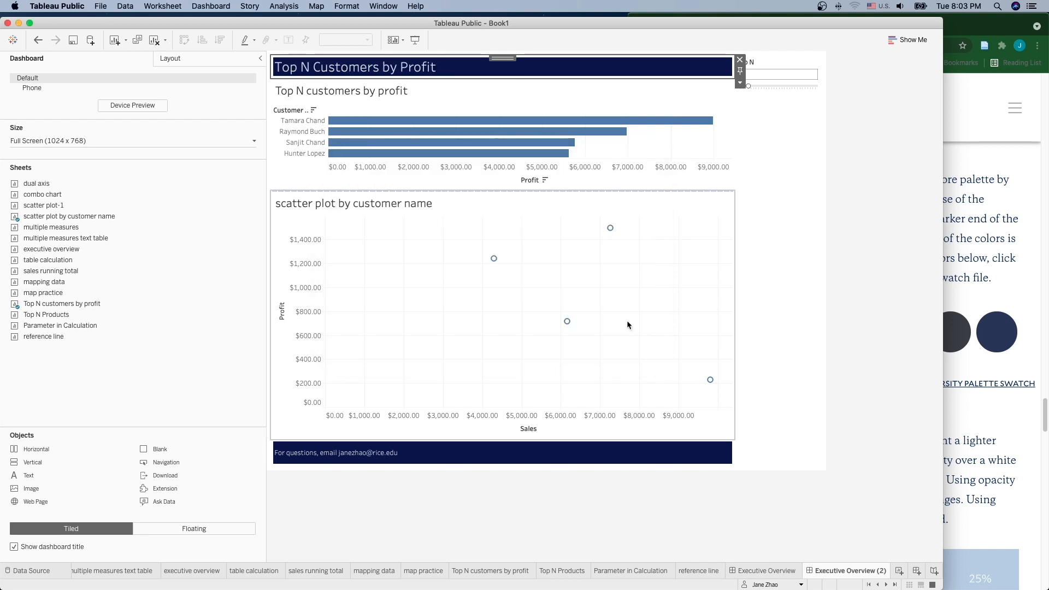
mouse_move(712, 379)
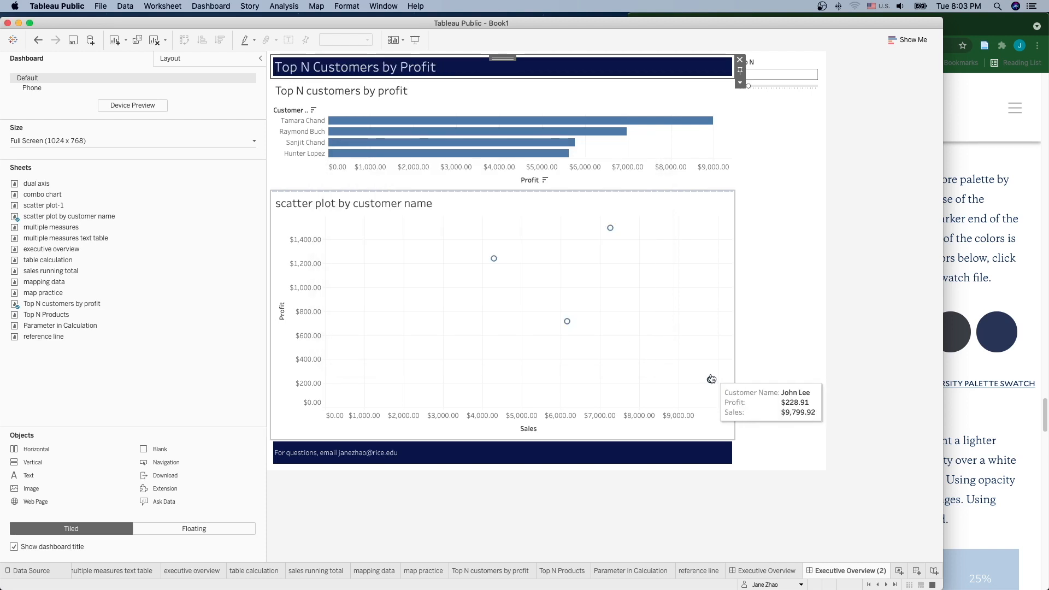
Step: Rename the dashboard tab to 'Top N Customers by Profit'
double_click(849, 572)
text(Top N Customers by Profit)
key(Return)
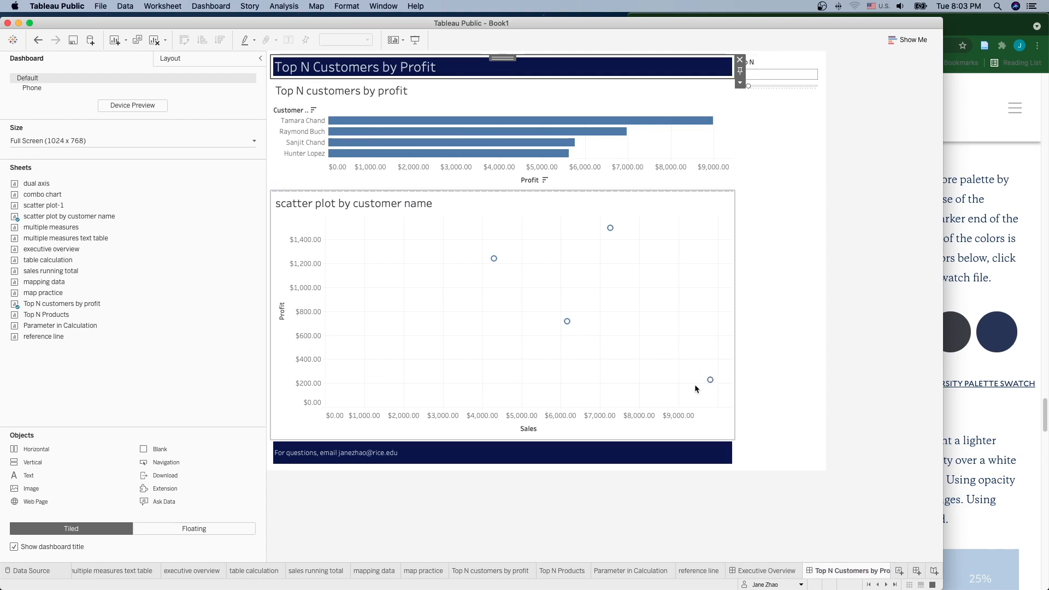